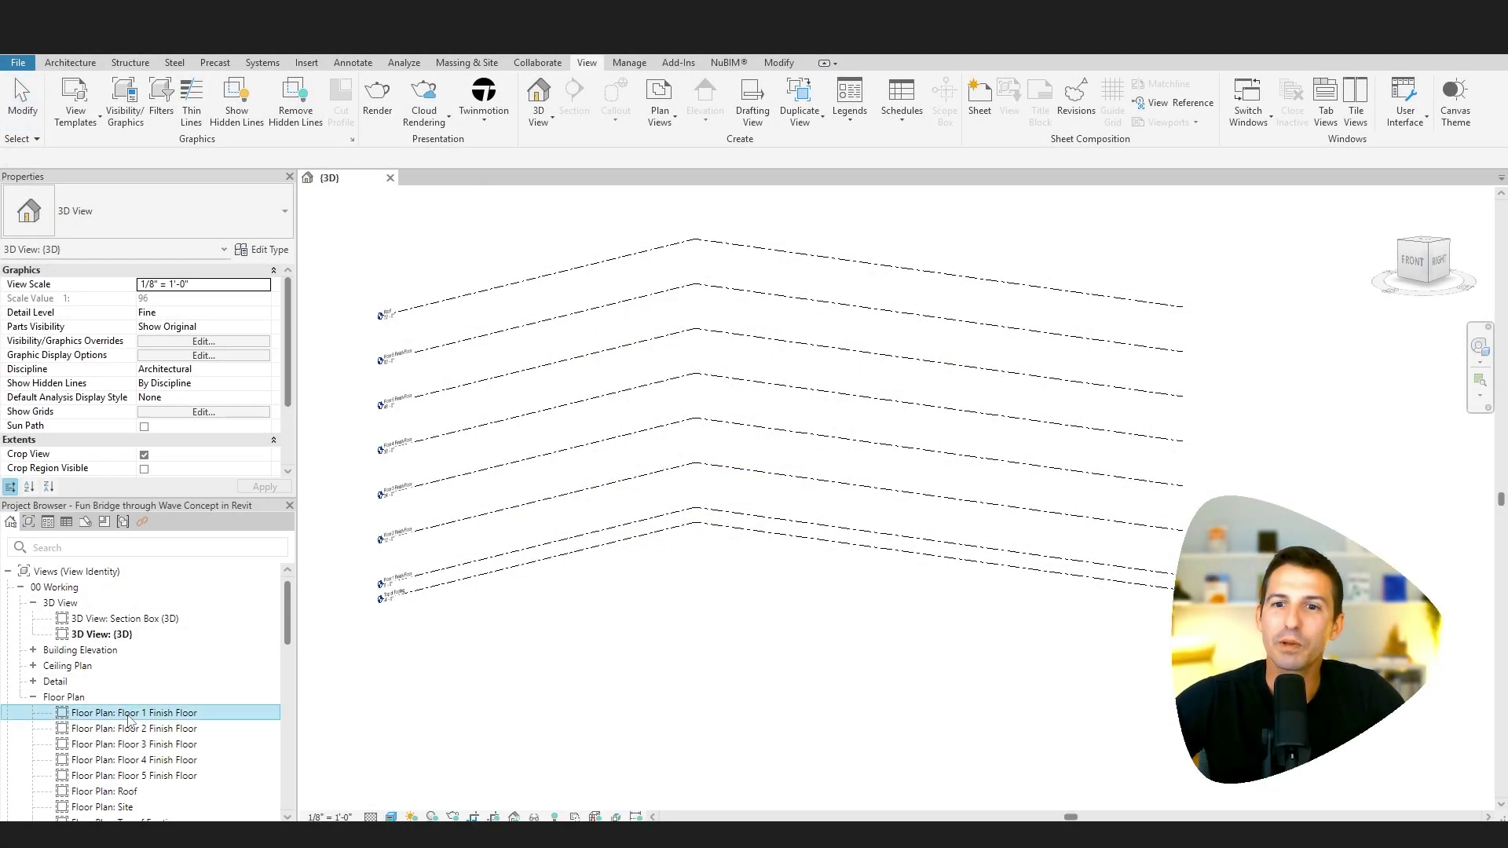
# - Open the Floor 1 Finish Floor plan and inspect the Wave Form Front reference plane
pyautogui.doubleClick(131, 713)
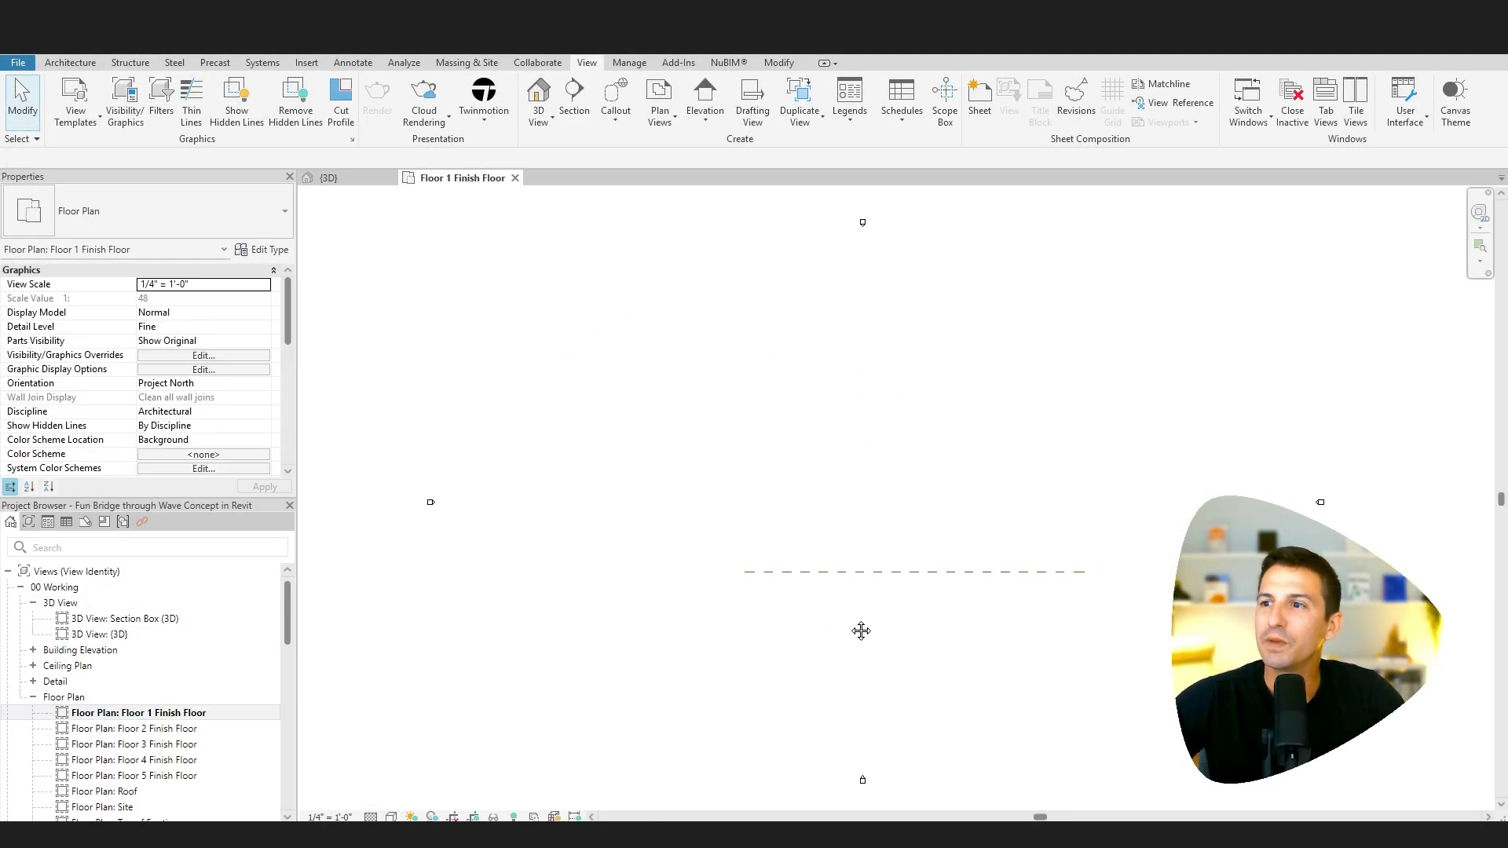
pyautogui.click(821, 577)
pyautogui.scroll(-2, 797, 659)
pyautogui.click(807, 642)
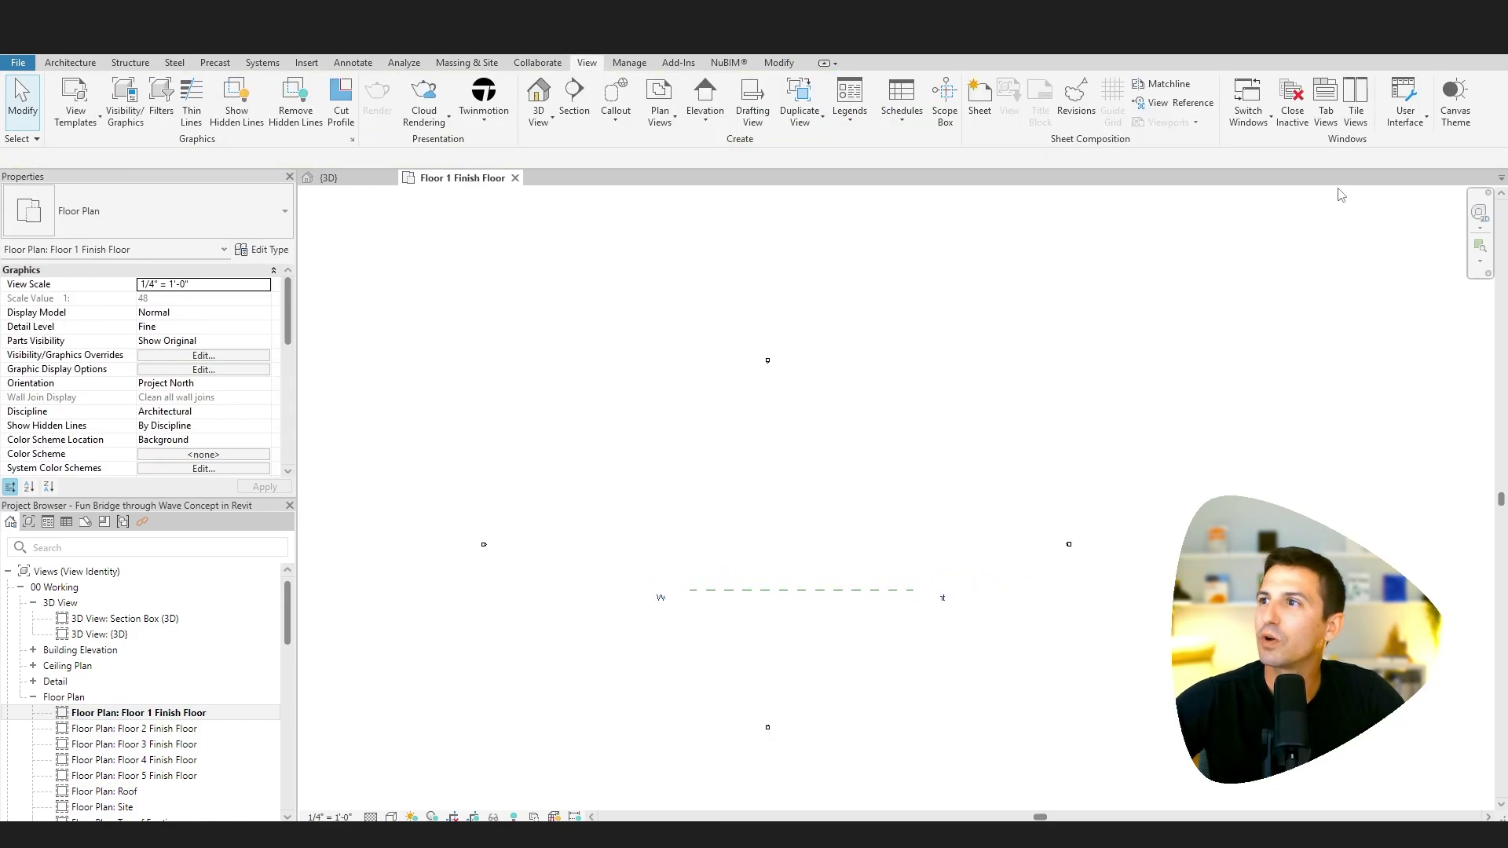
pyautogui.click(70, 62)
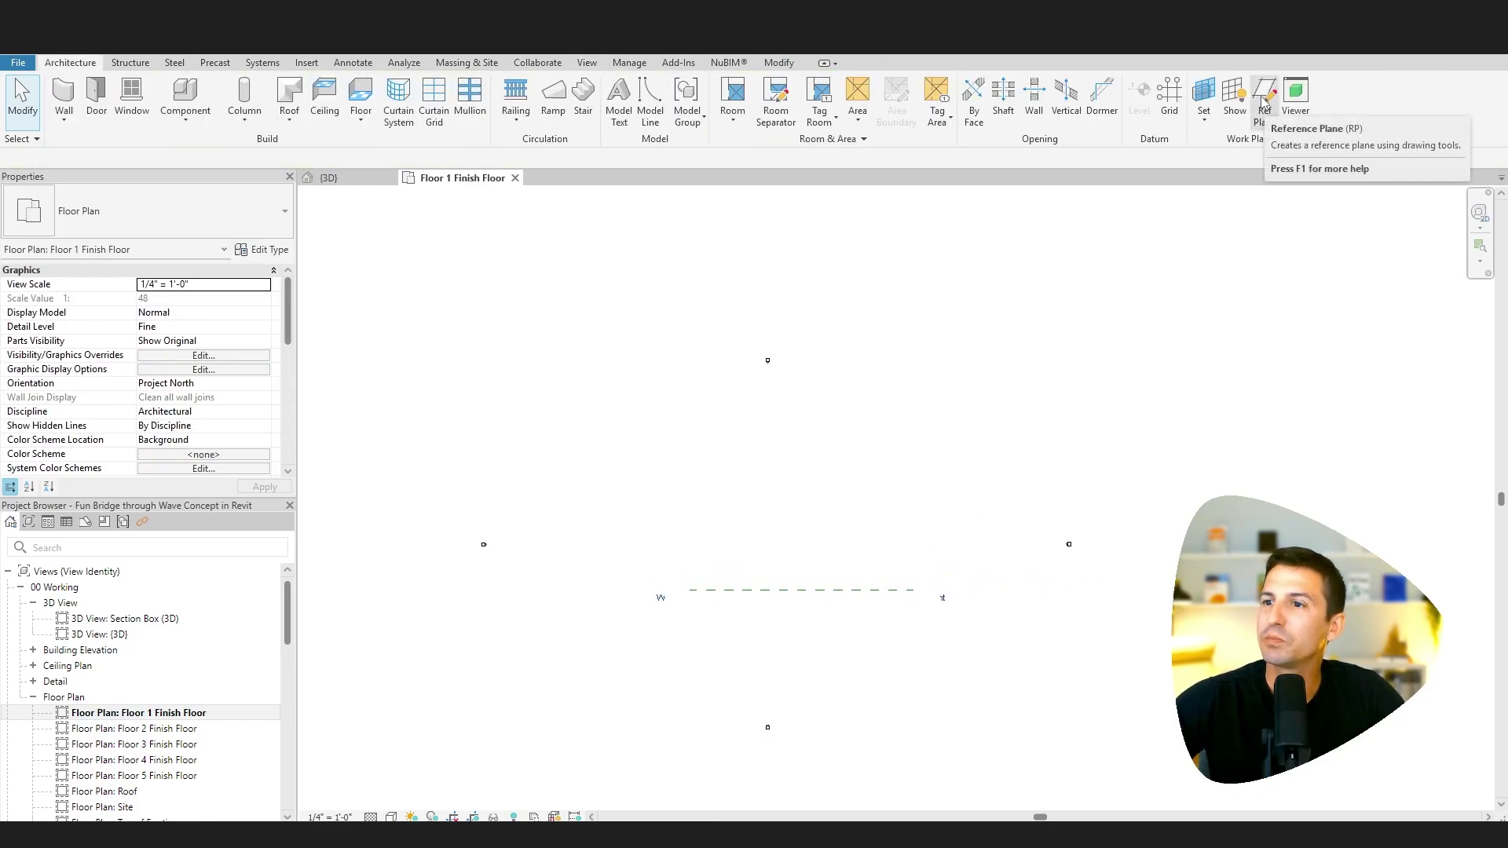
pyautogui.click(823, 590)
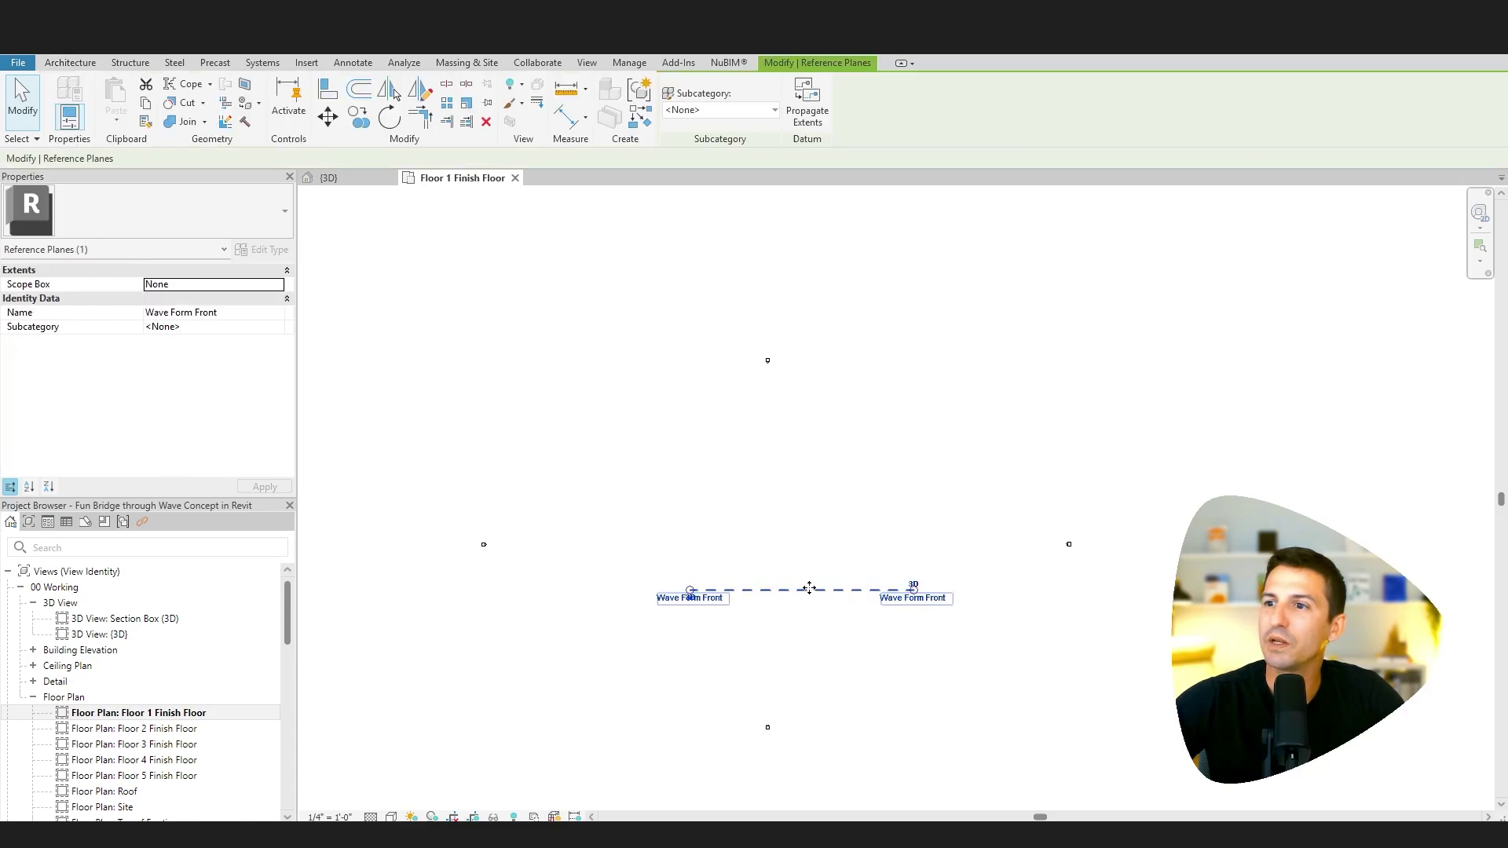
pyautogui.scroll(2, 800, 586)
pyautogui.keyDown('ctrl'); pyautogui.moveTo(795, 596); pyautogui.dragTo(839, 513); pyautogui.keyUp('ctrl')
pyautogui.click(890, 591)
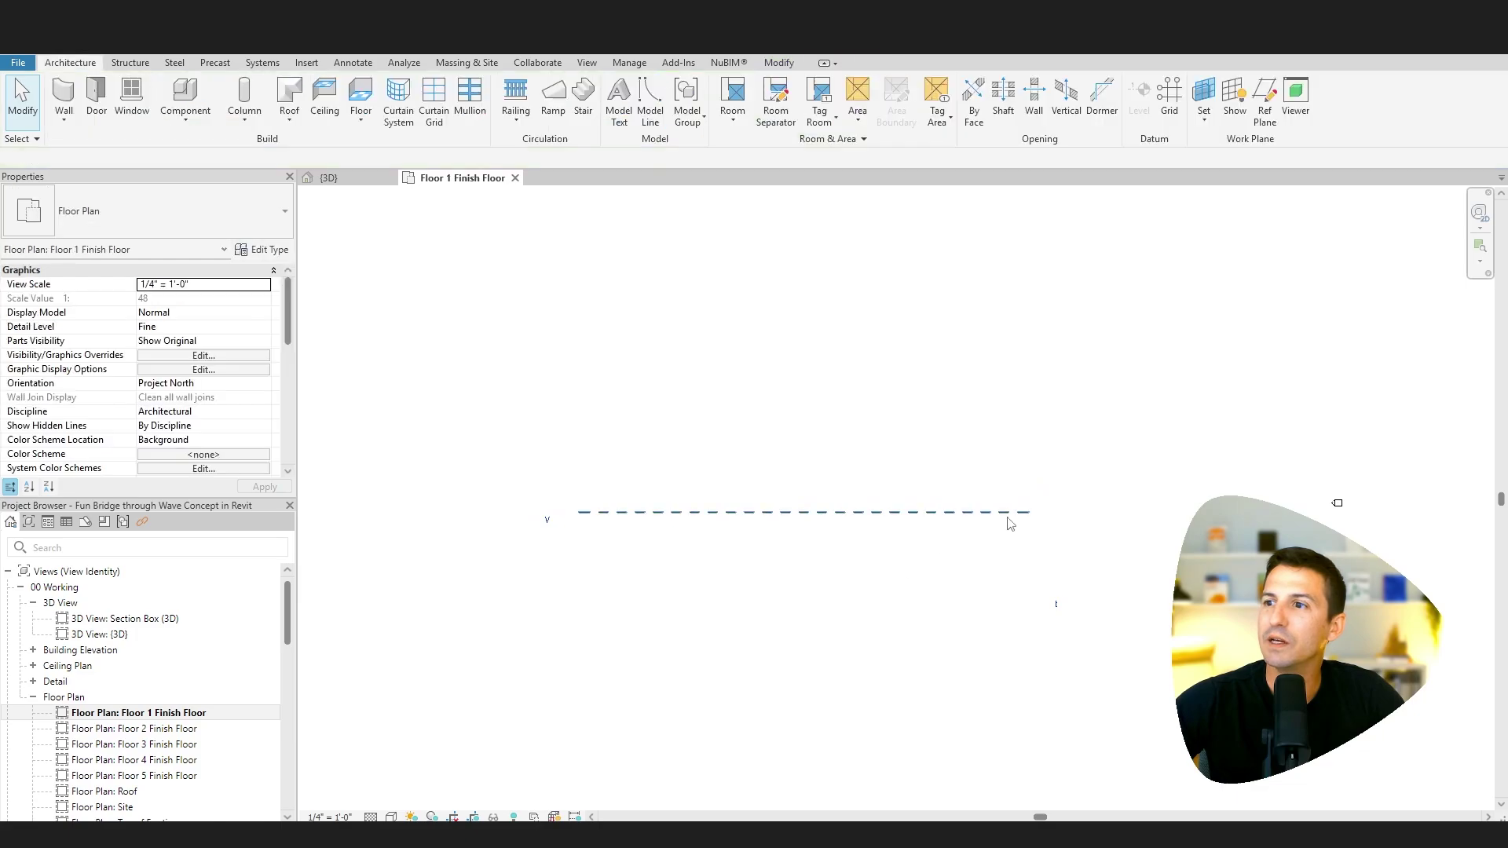
pyautogui.click(1008, 514)
pyautogui.click(1030, 524)
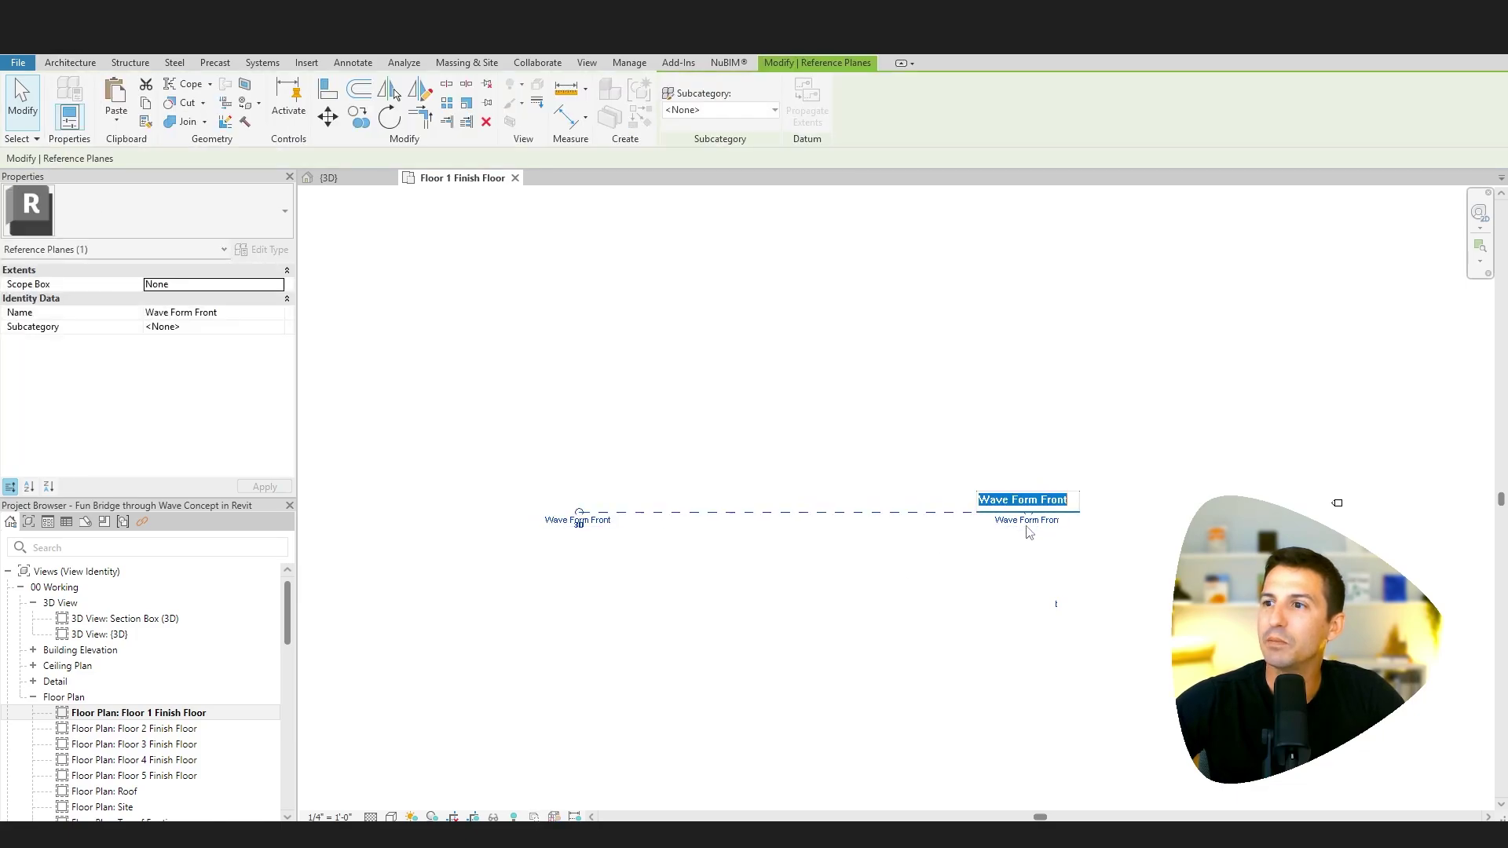
pyautogui.click(992, 565)
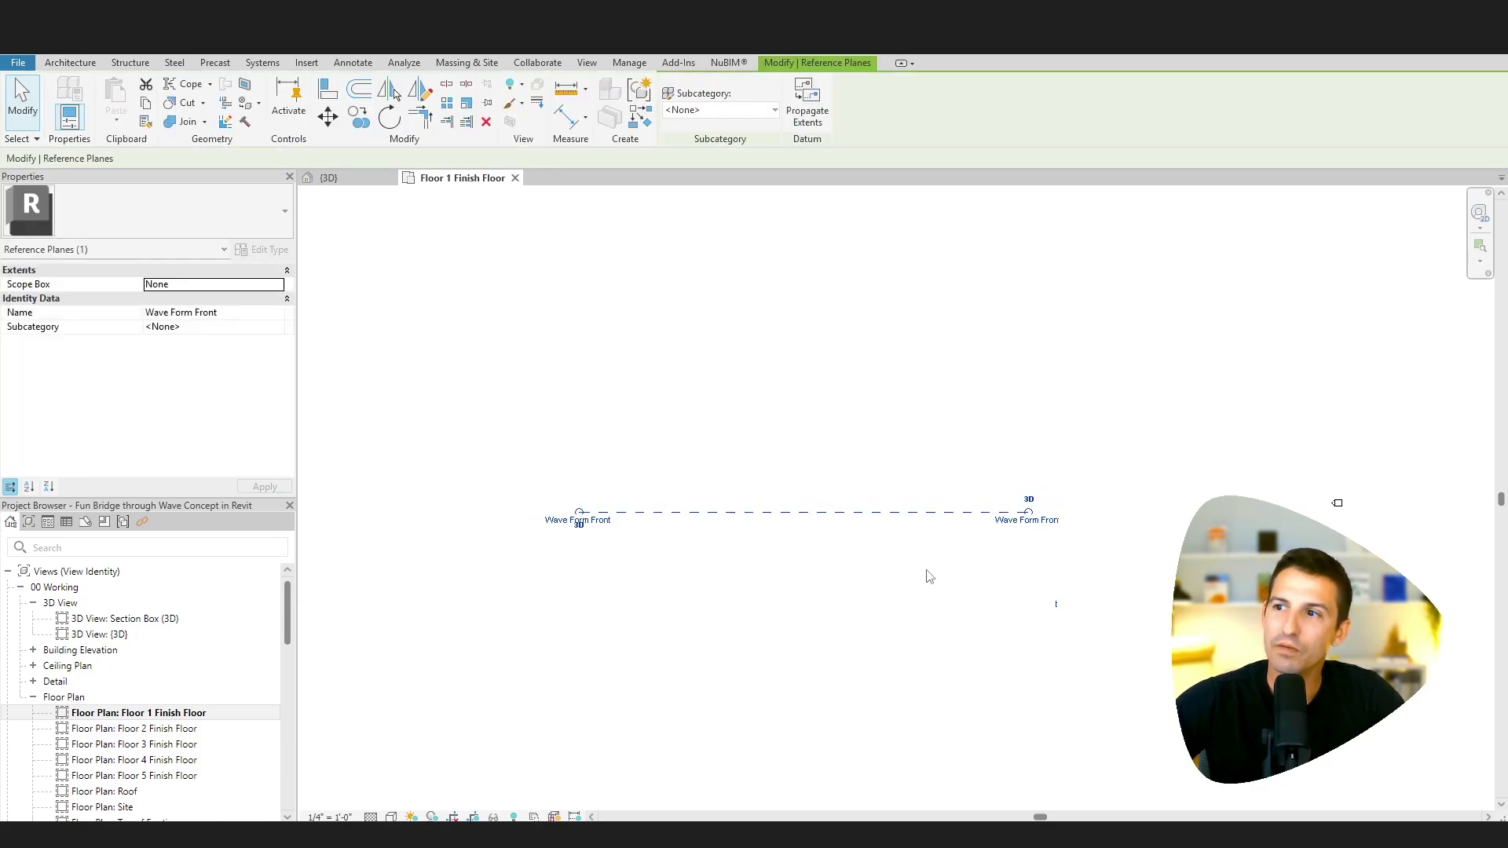
# - From the {3D} view, start an In-Place Mass named Mass 1
pyautogui.click(330, 178)
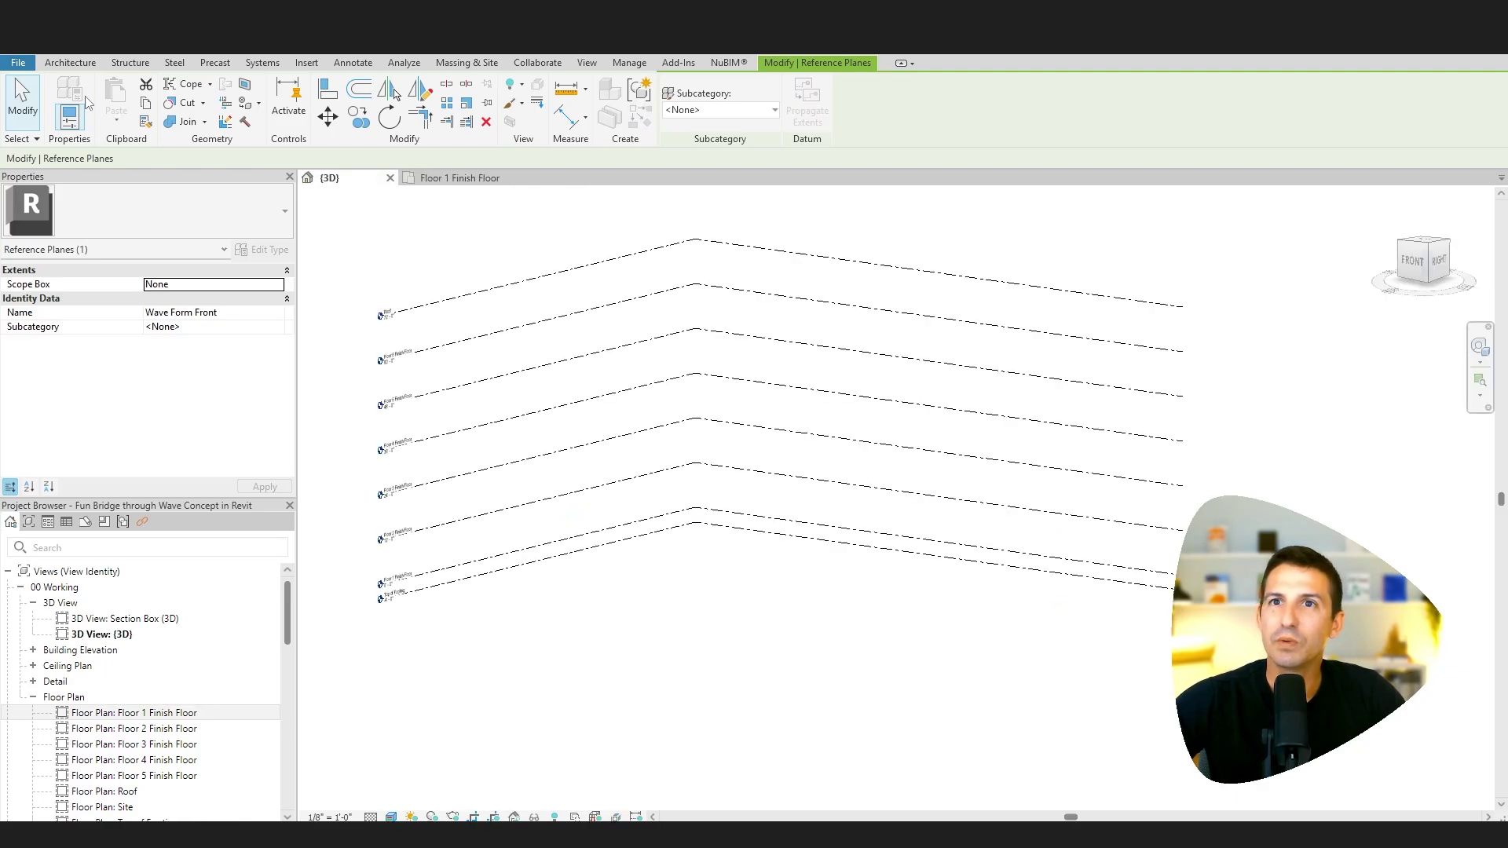
pyautogui.click(481, 63)
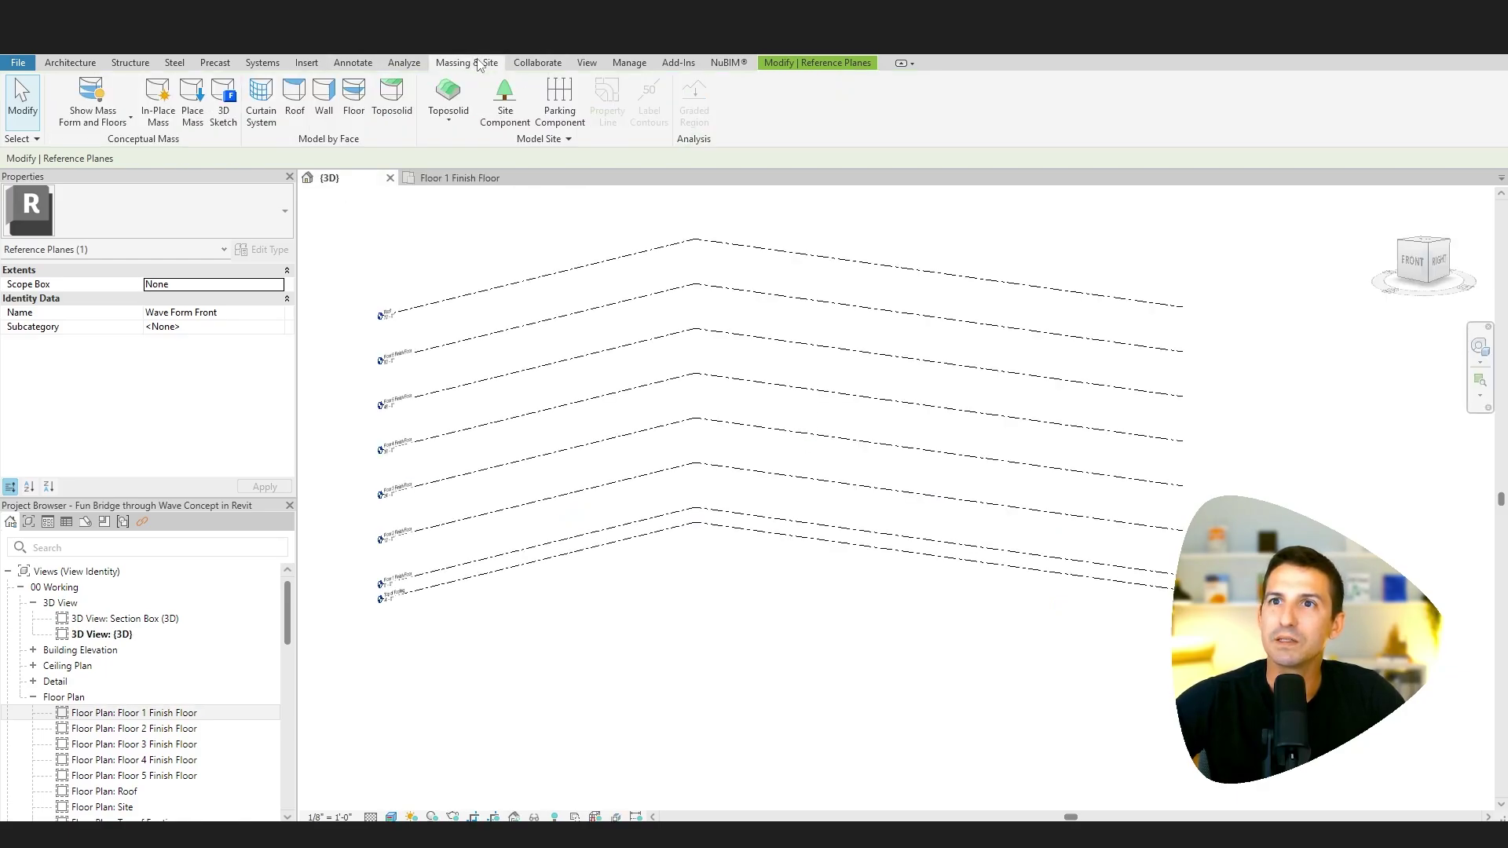
pyautogui.click(160, 106)
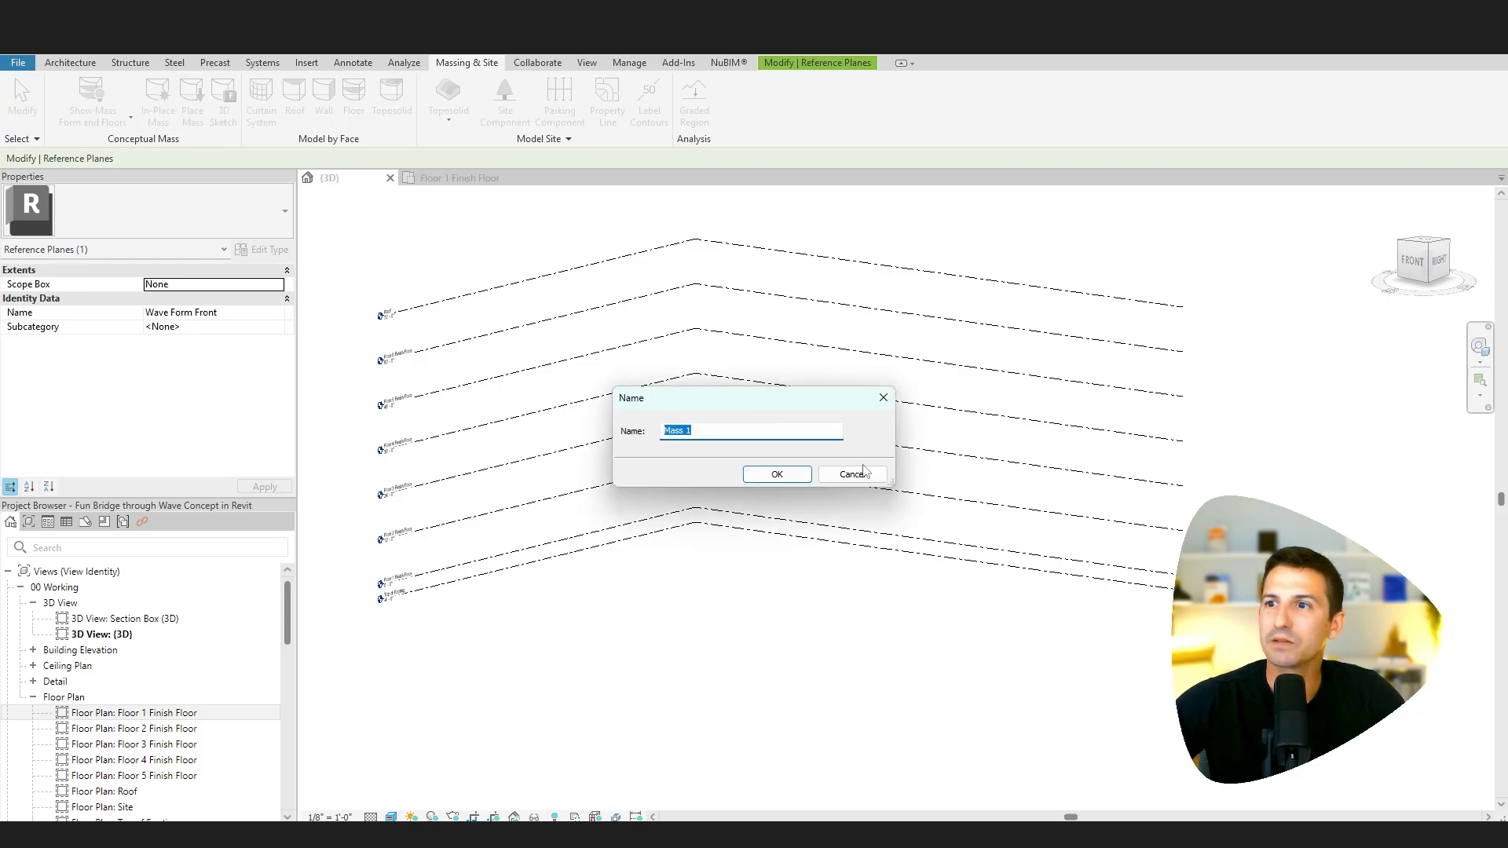
pyautogui.click(777, 474)
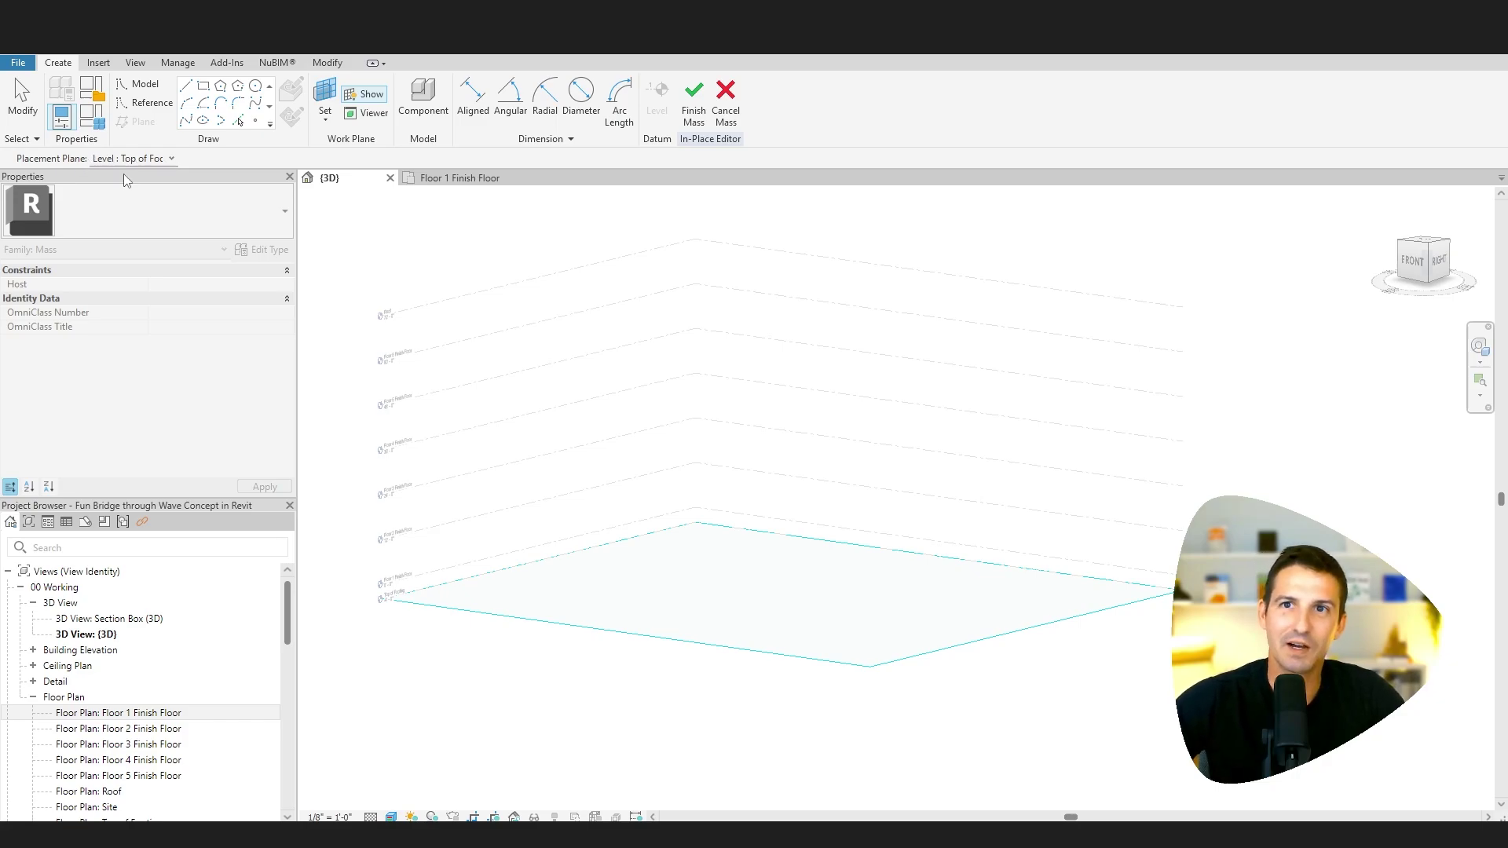
# - Set the work plane to Reference Plane: Wave Form Front, turn off Crop View, and view from FRONT
pyautogui.click(166, 160)
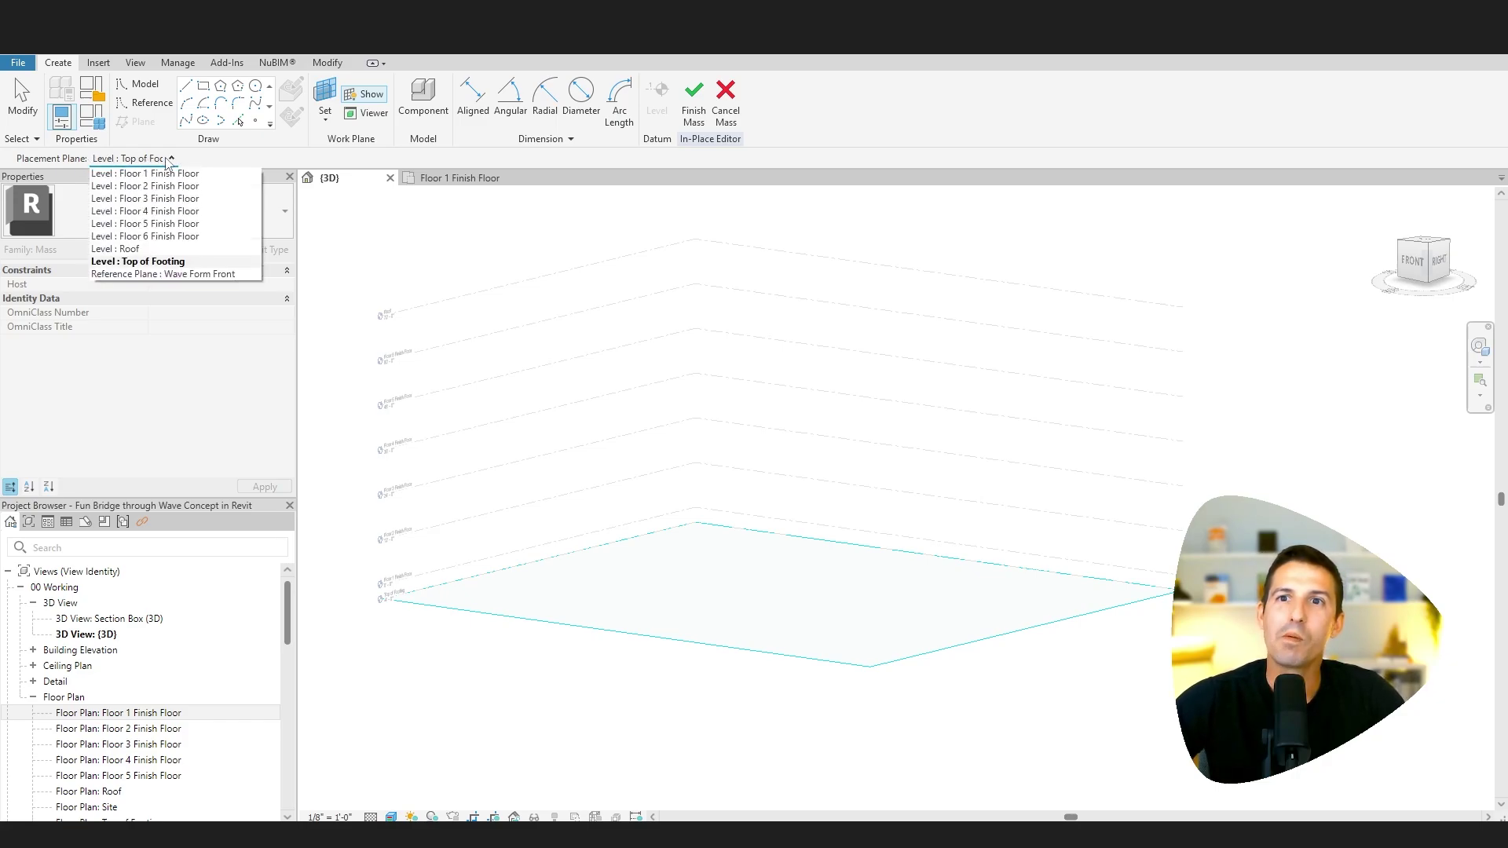
pyautogui.click(197, 274)
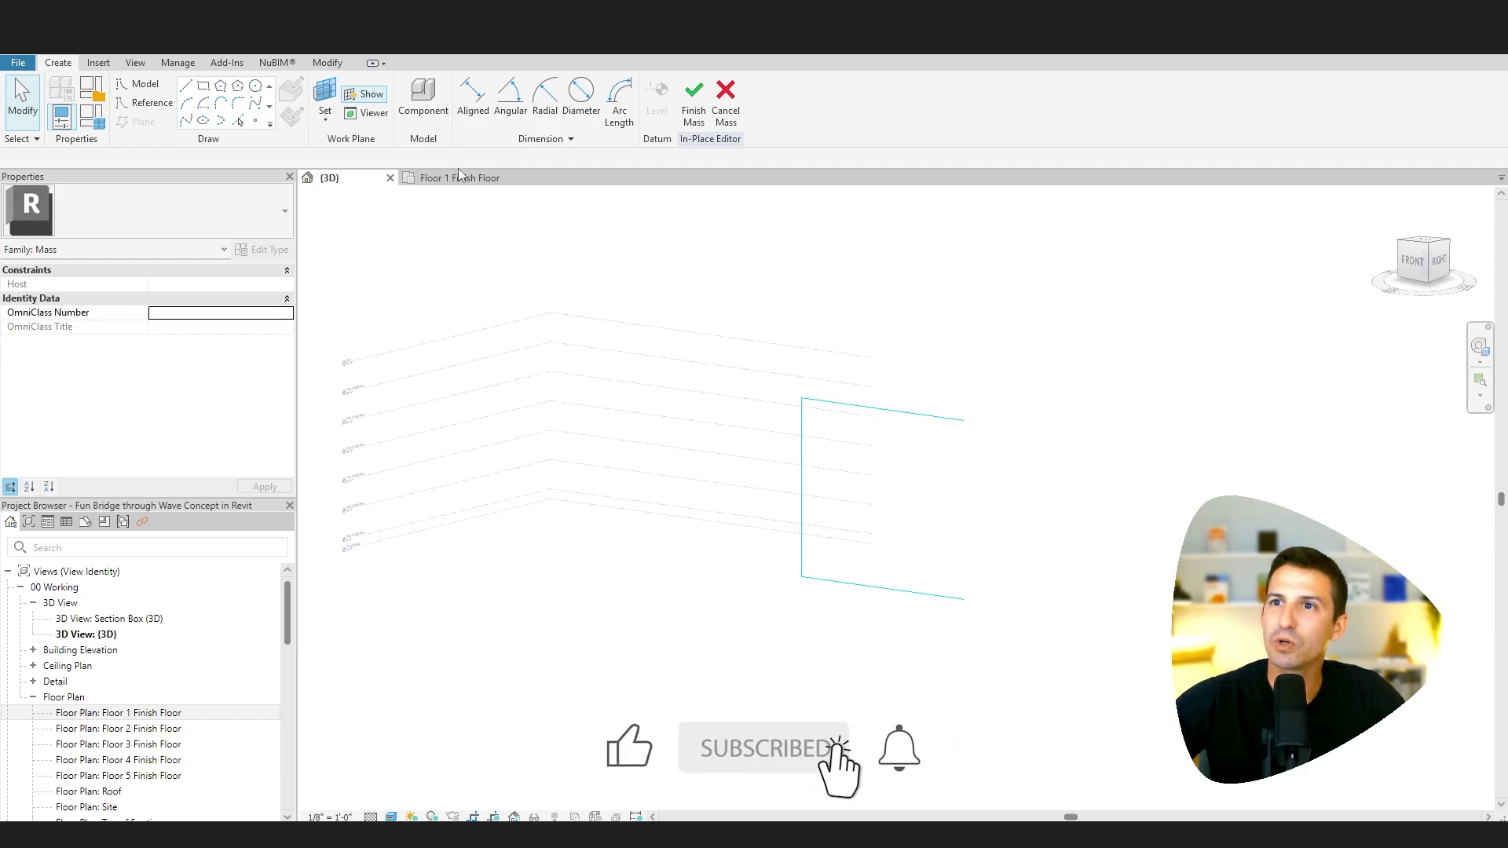
pyautogui.click(461, 177)
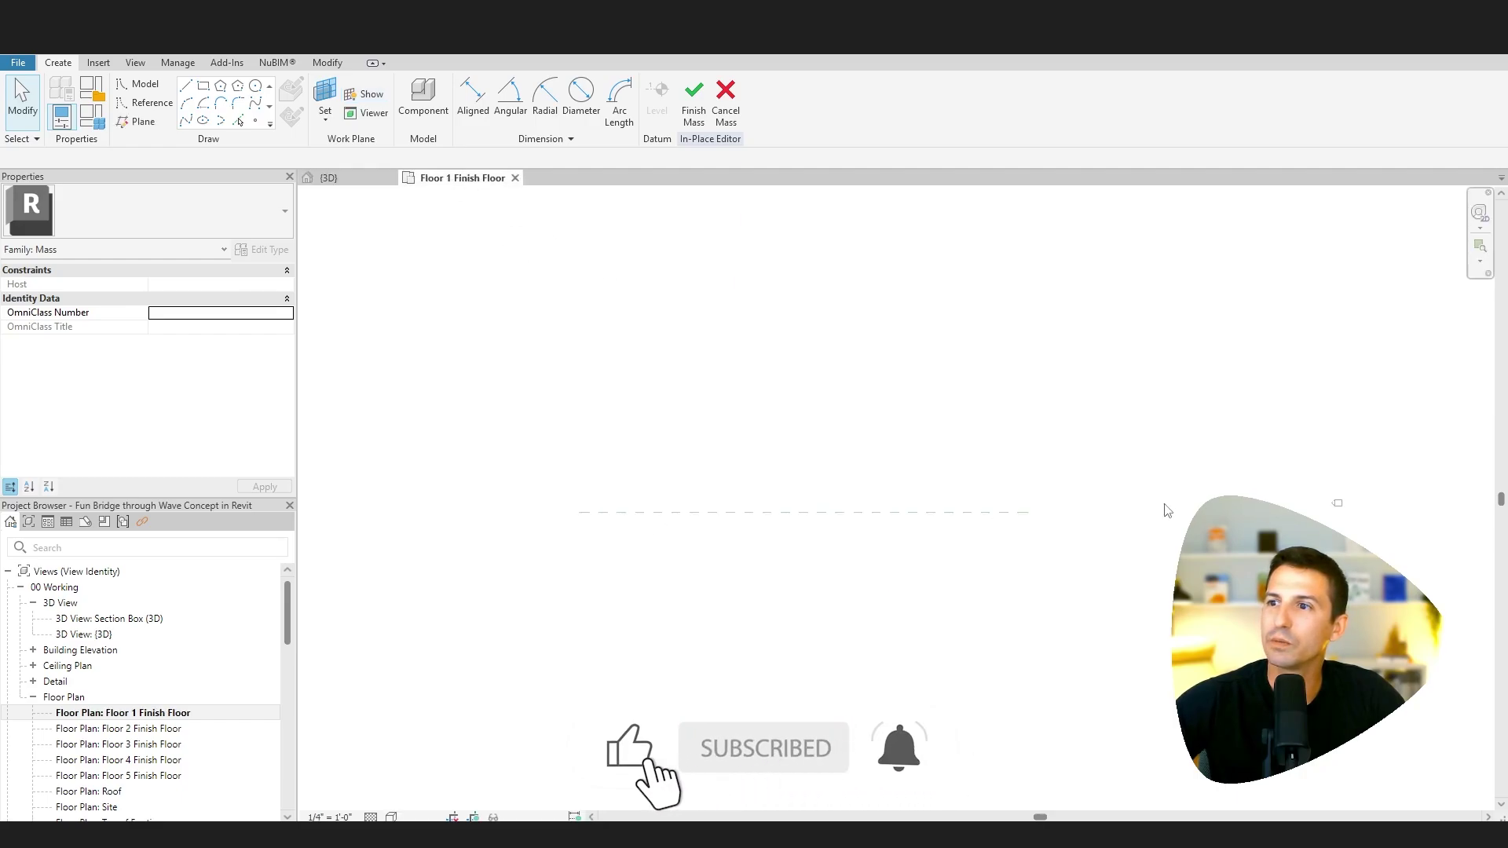
pyautogui.click(328, 178)
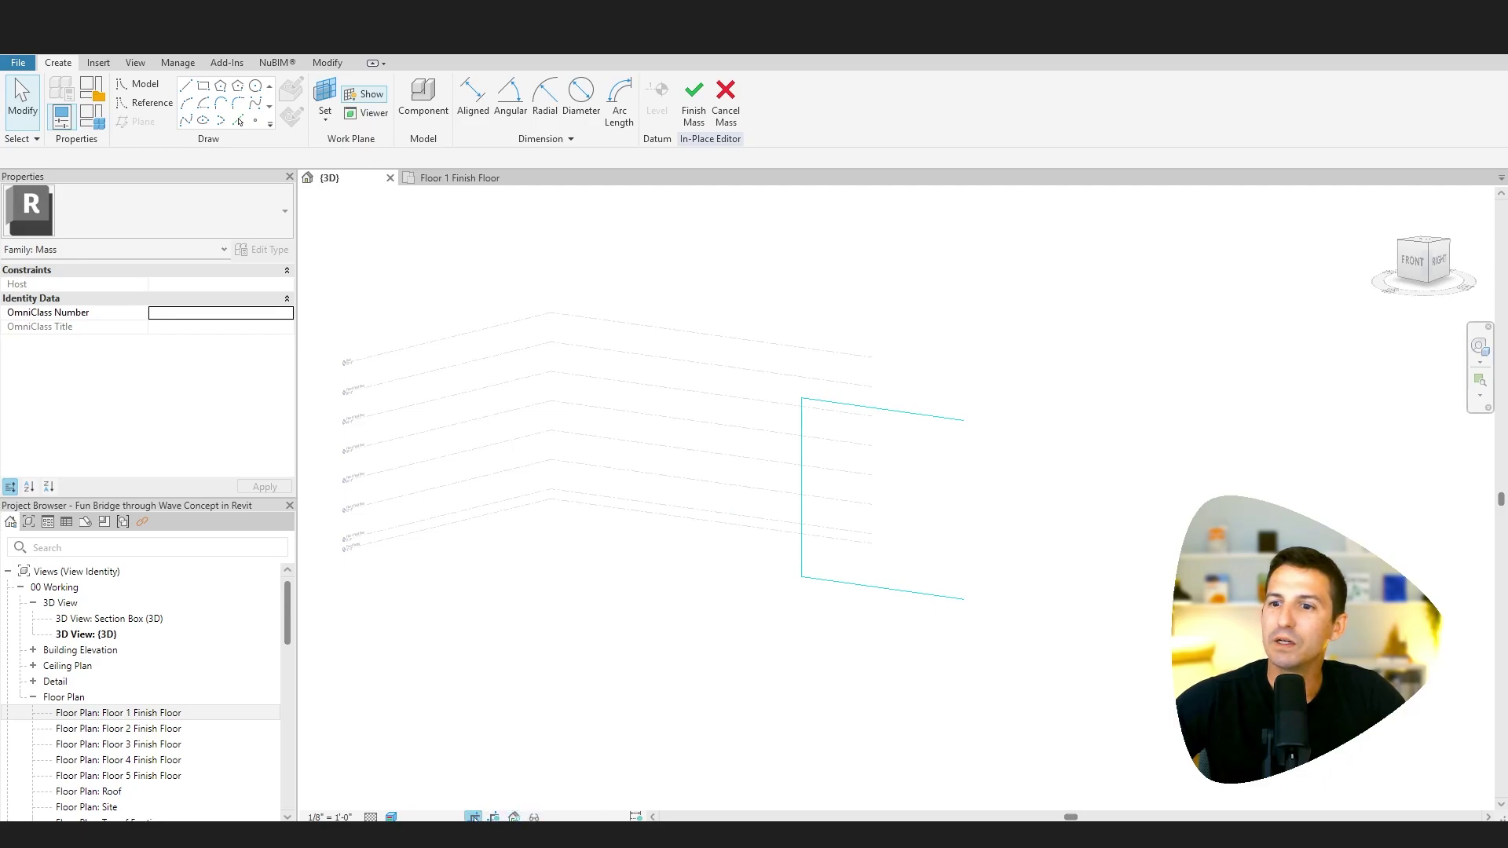
pyautogui.click(475, 818)
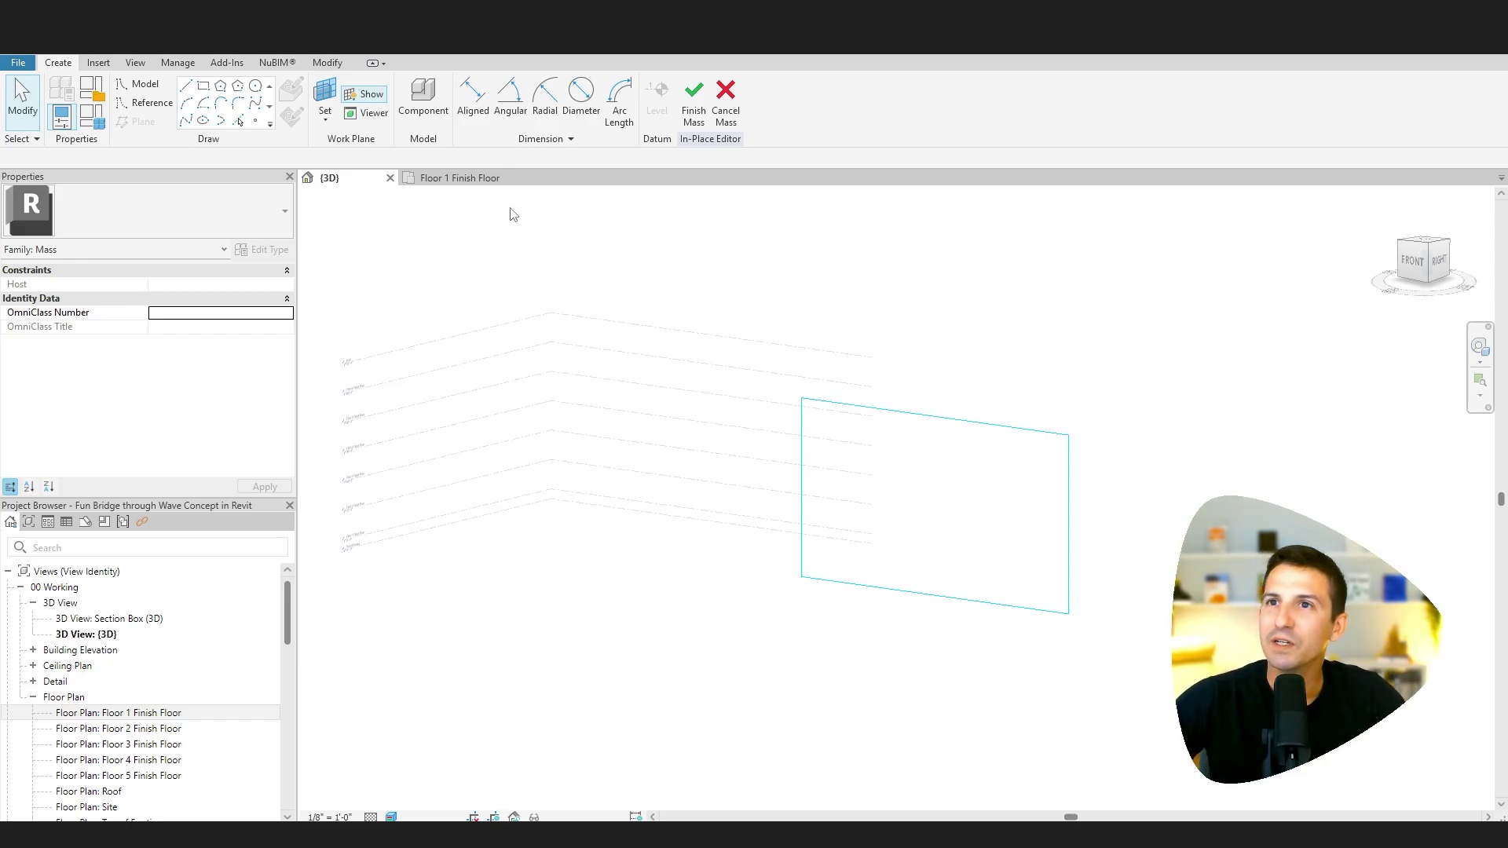
pyautogui.click(1409, 272)
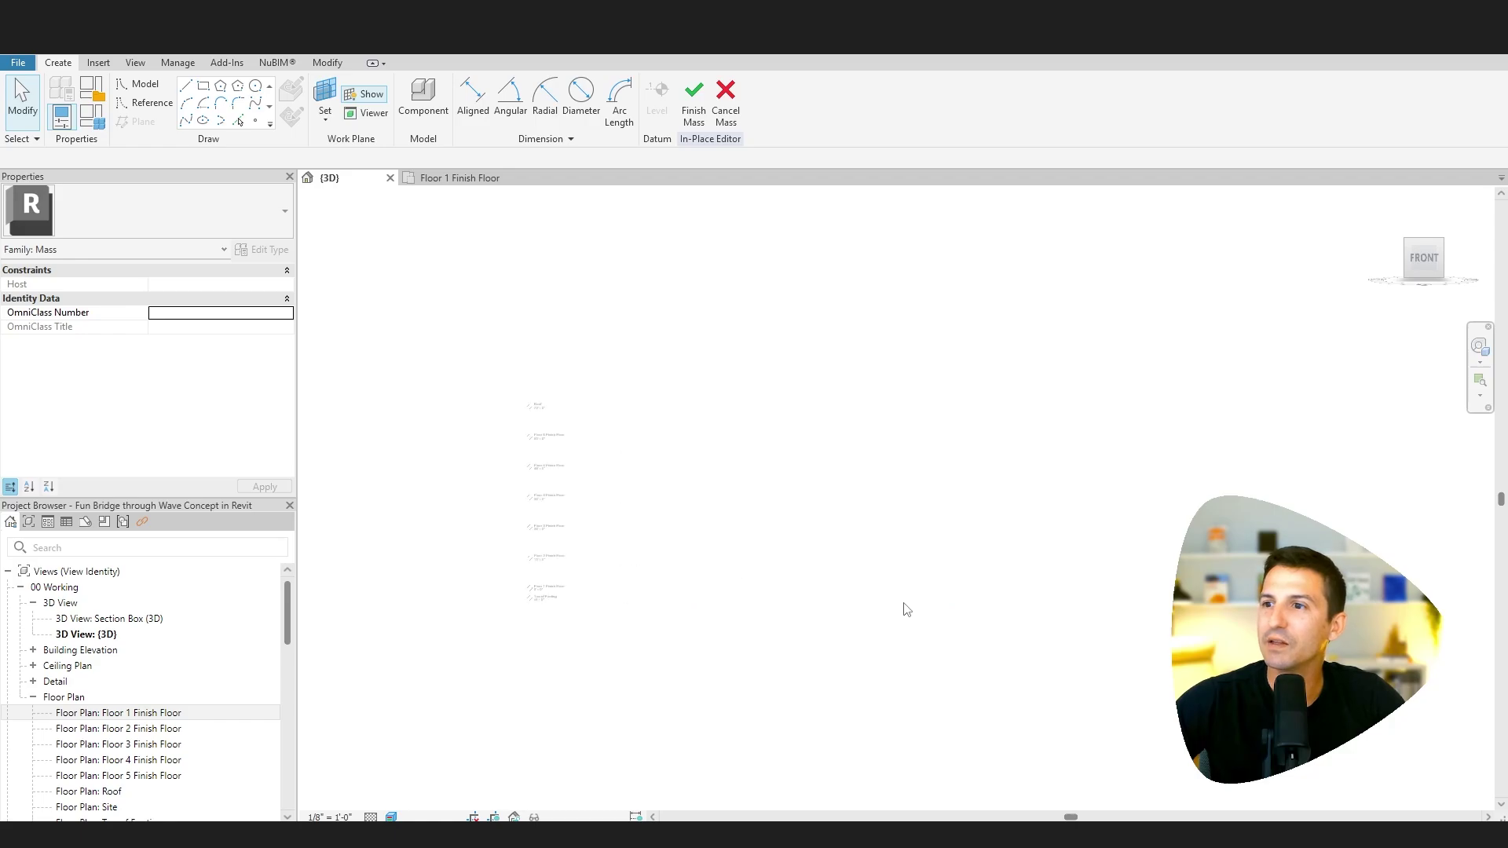
# - Draw a spline along the Floor 1 level line, rising past Floors 2 and 3 to the wave's peak
pyautogui.scroll(2, 911, 603)
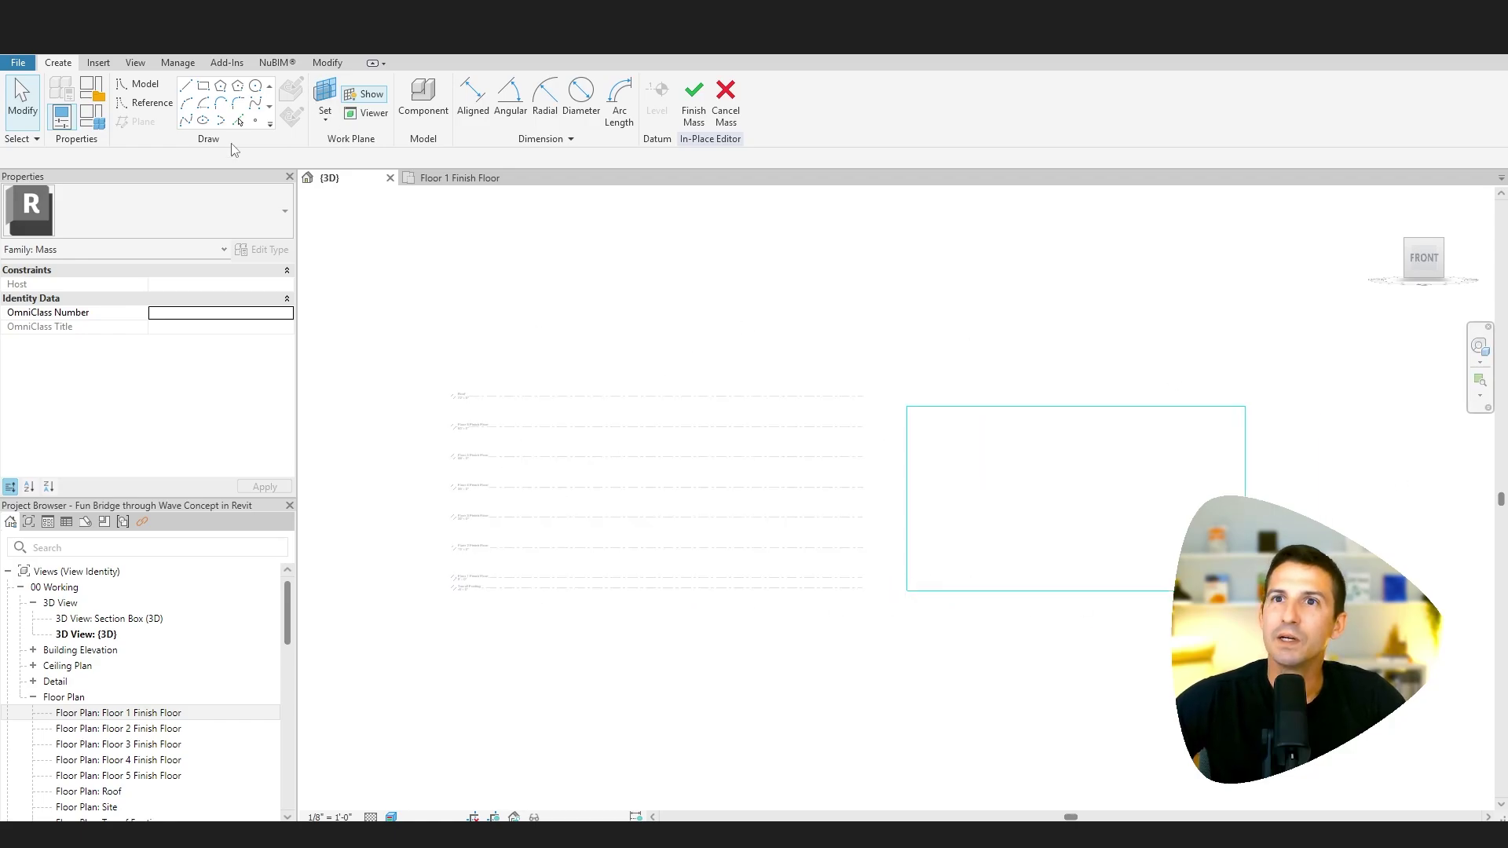
pyautogui.click(256, 103)
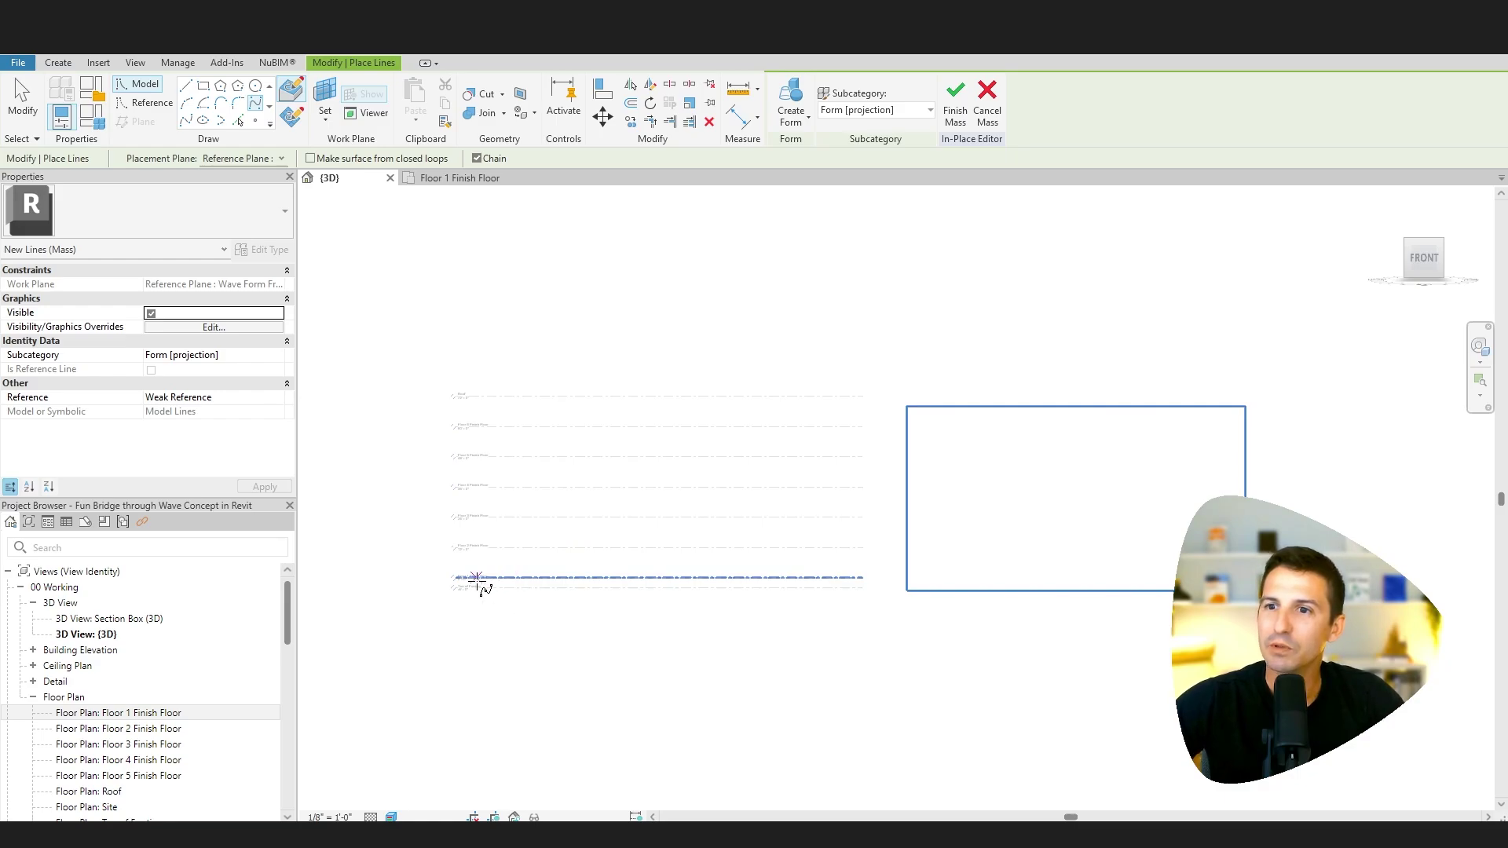
pyautogui.scroll(5, 483, 578)
pyautogui.click(583, 575)
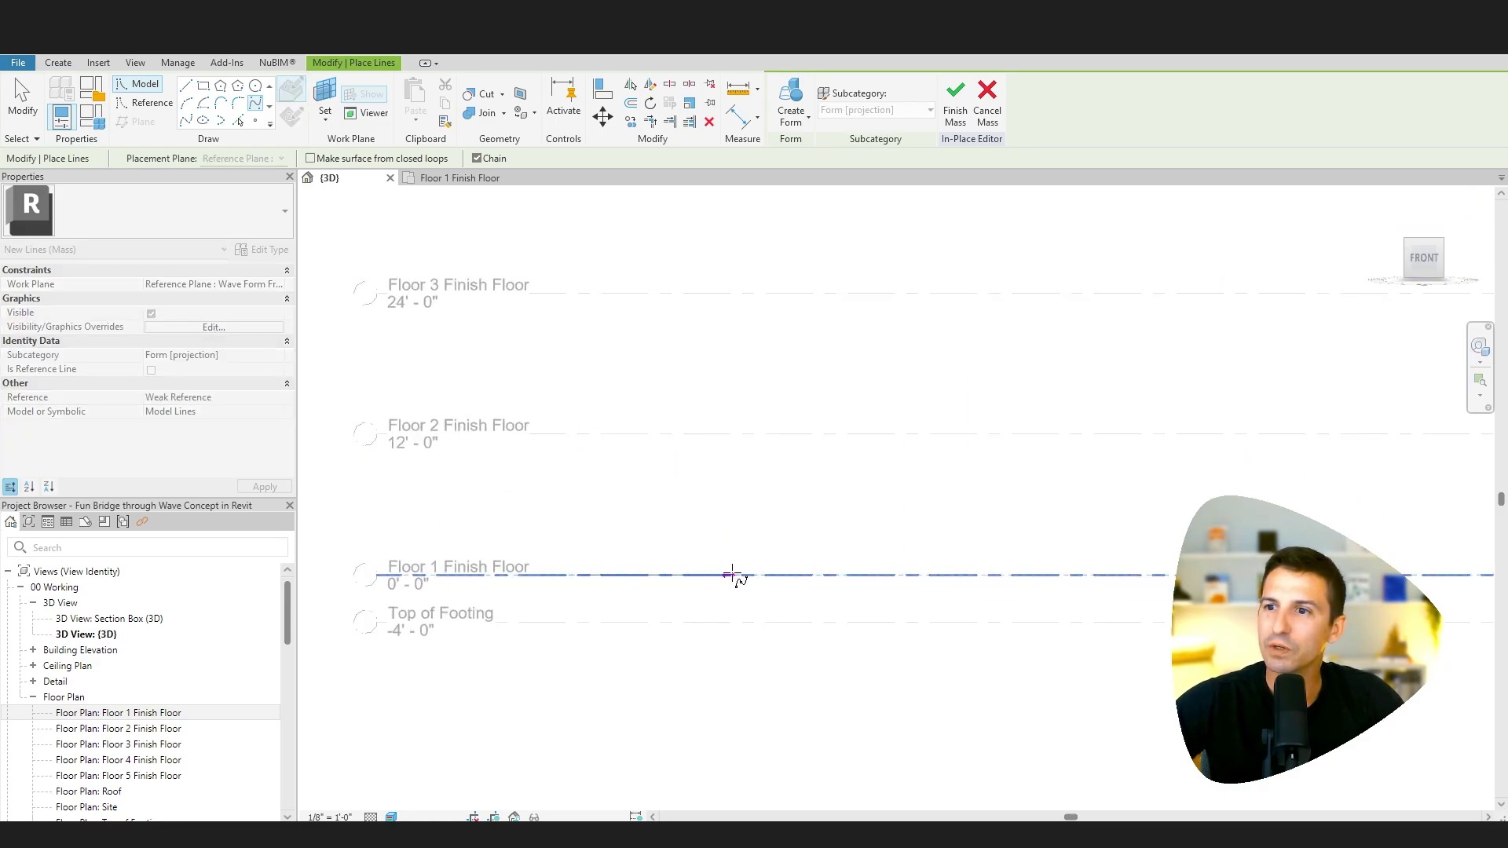
pyautogui.click(765, 575)
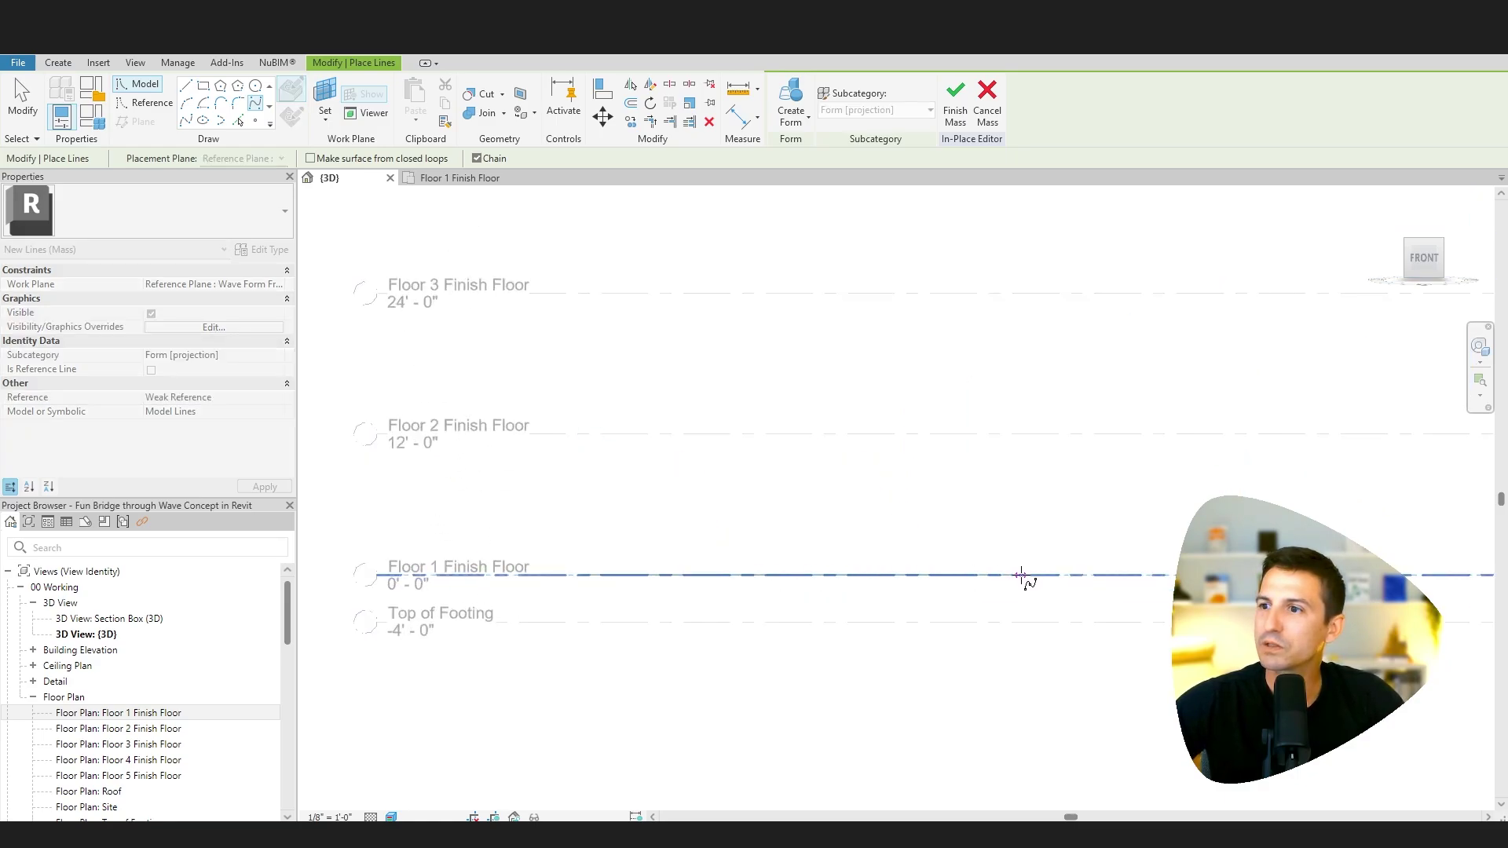
pyautogui.scroll(-6, 1022, 576)
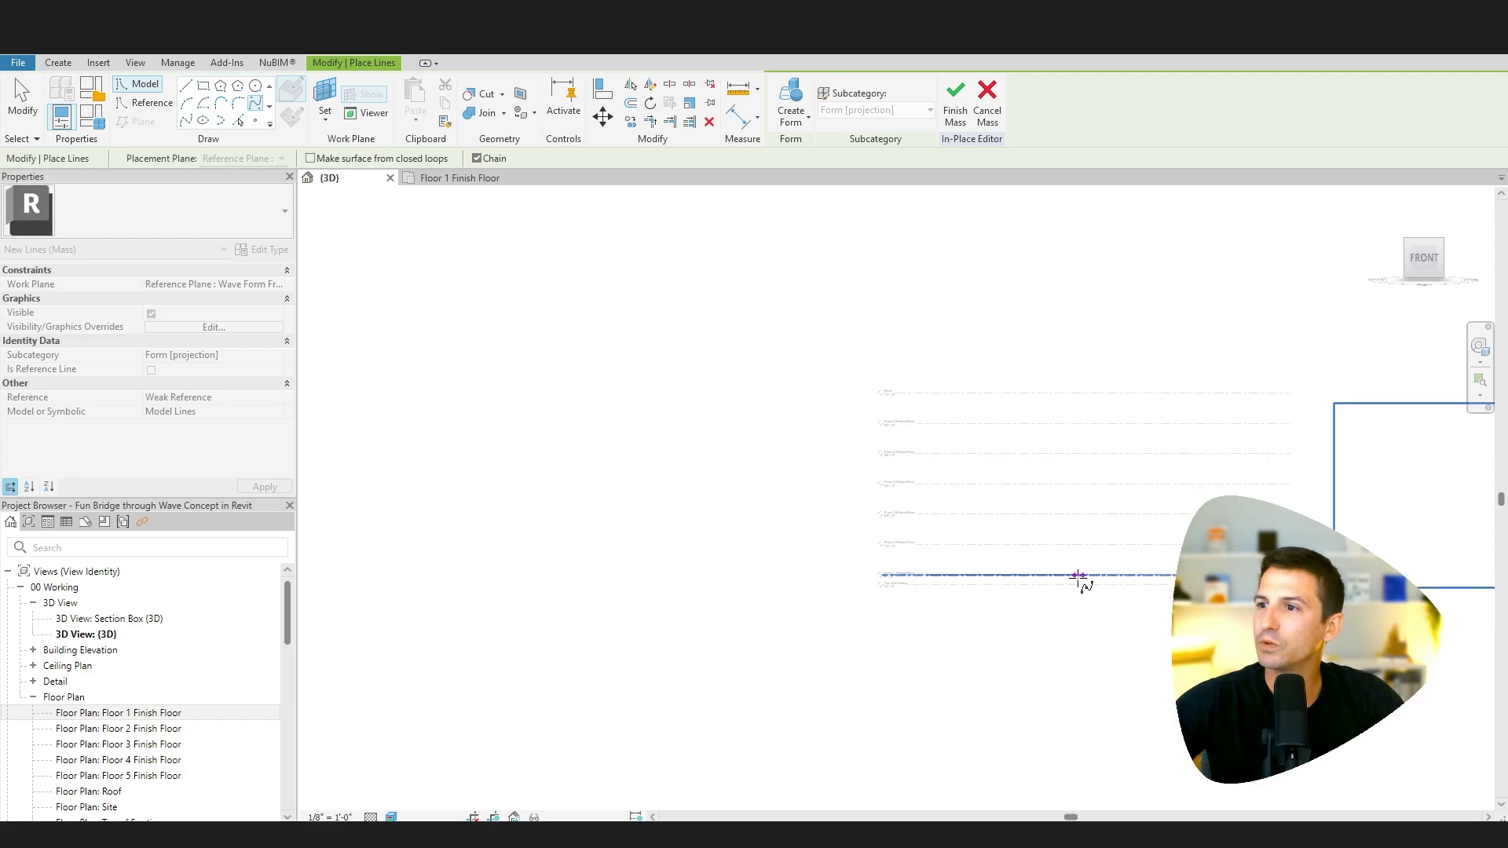
pyautogui.click(1036, 576)
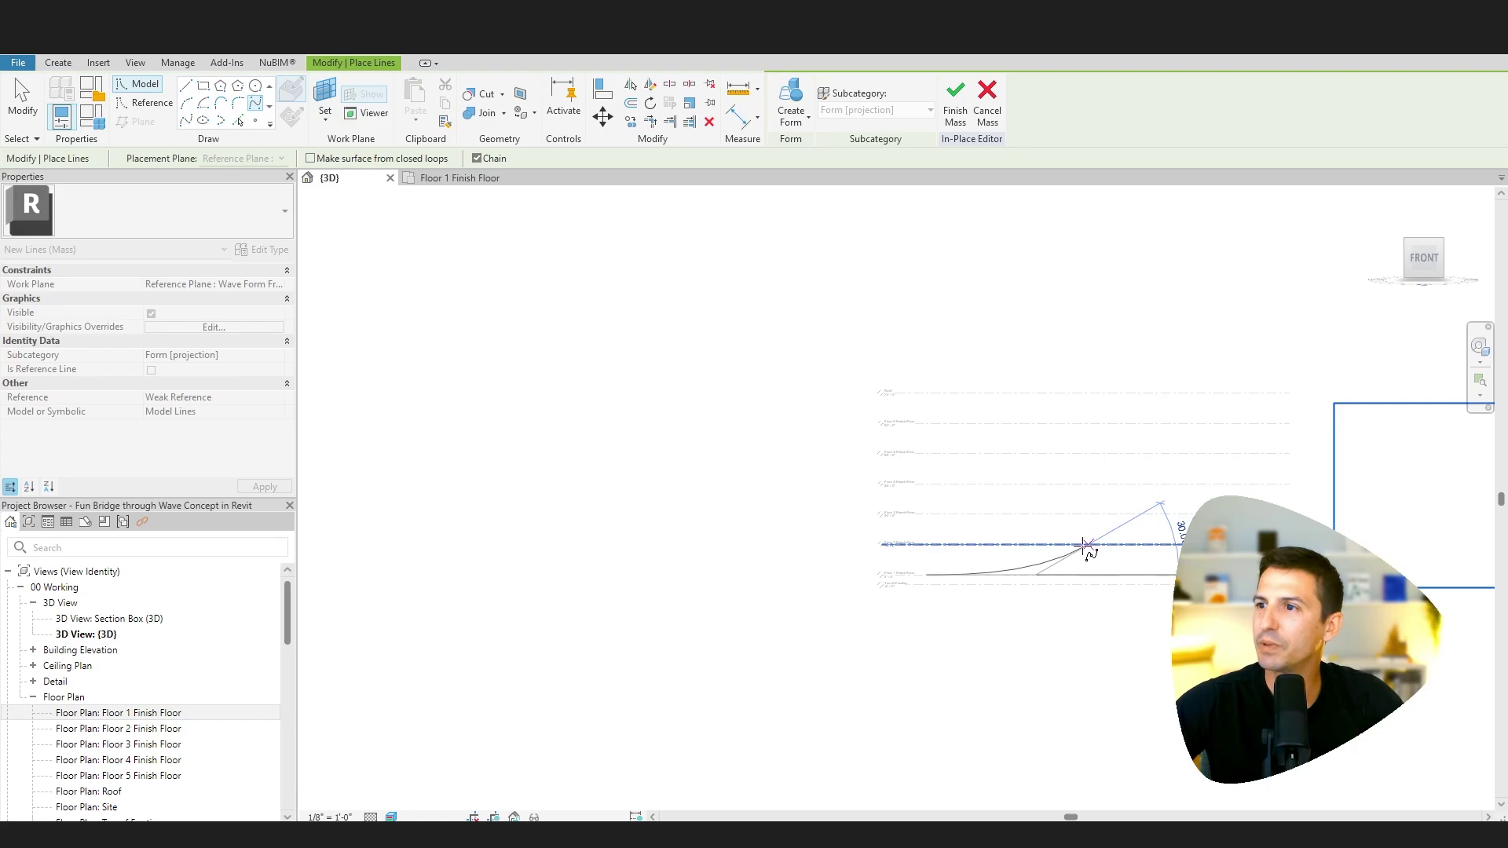
pyautogui.click(1069, 544)
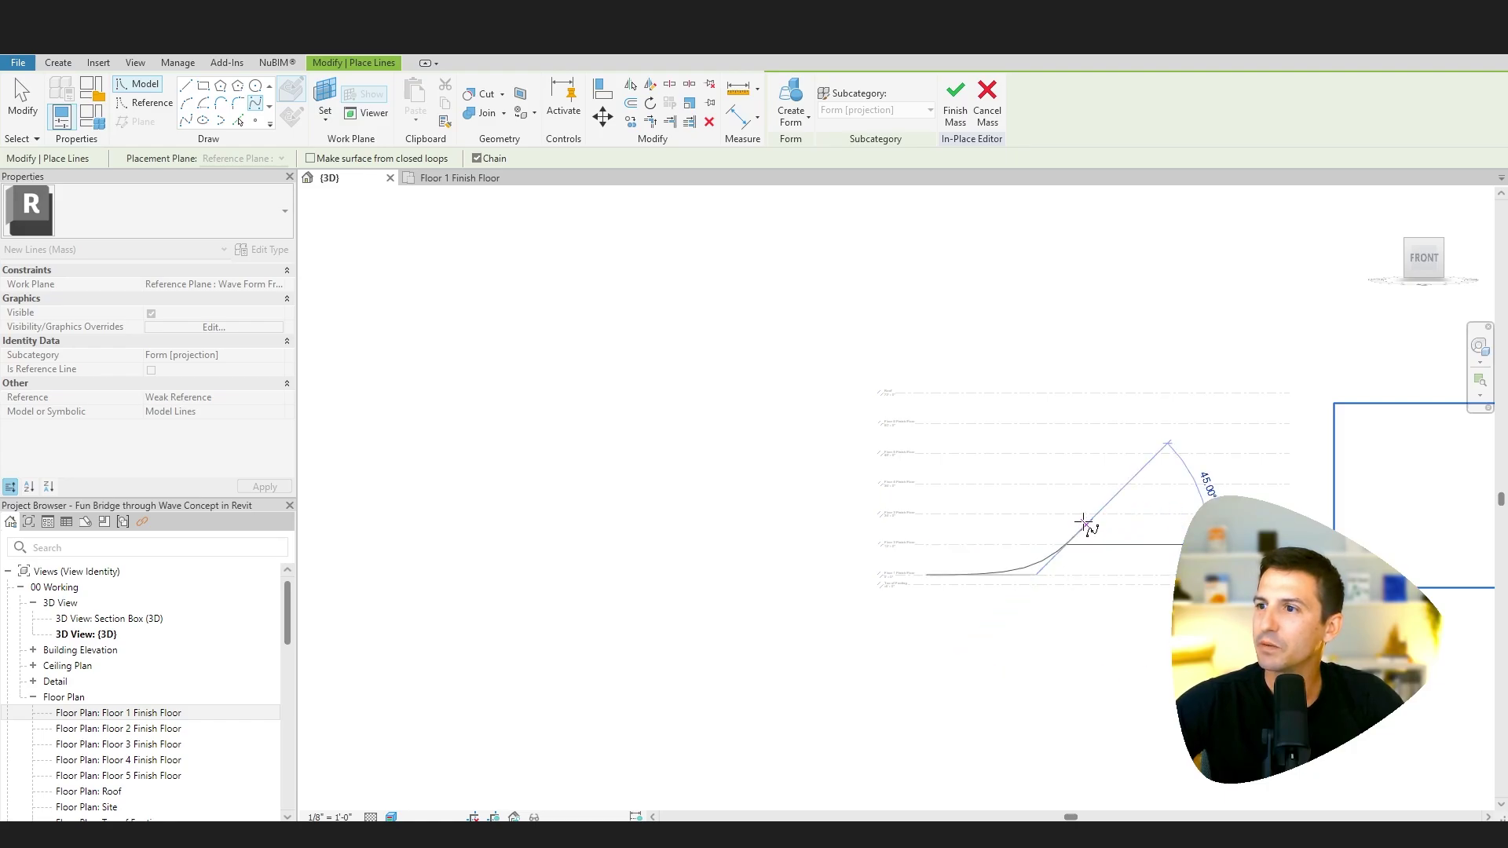
pyautogui.click(1087, 514)
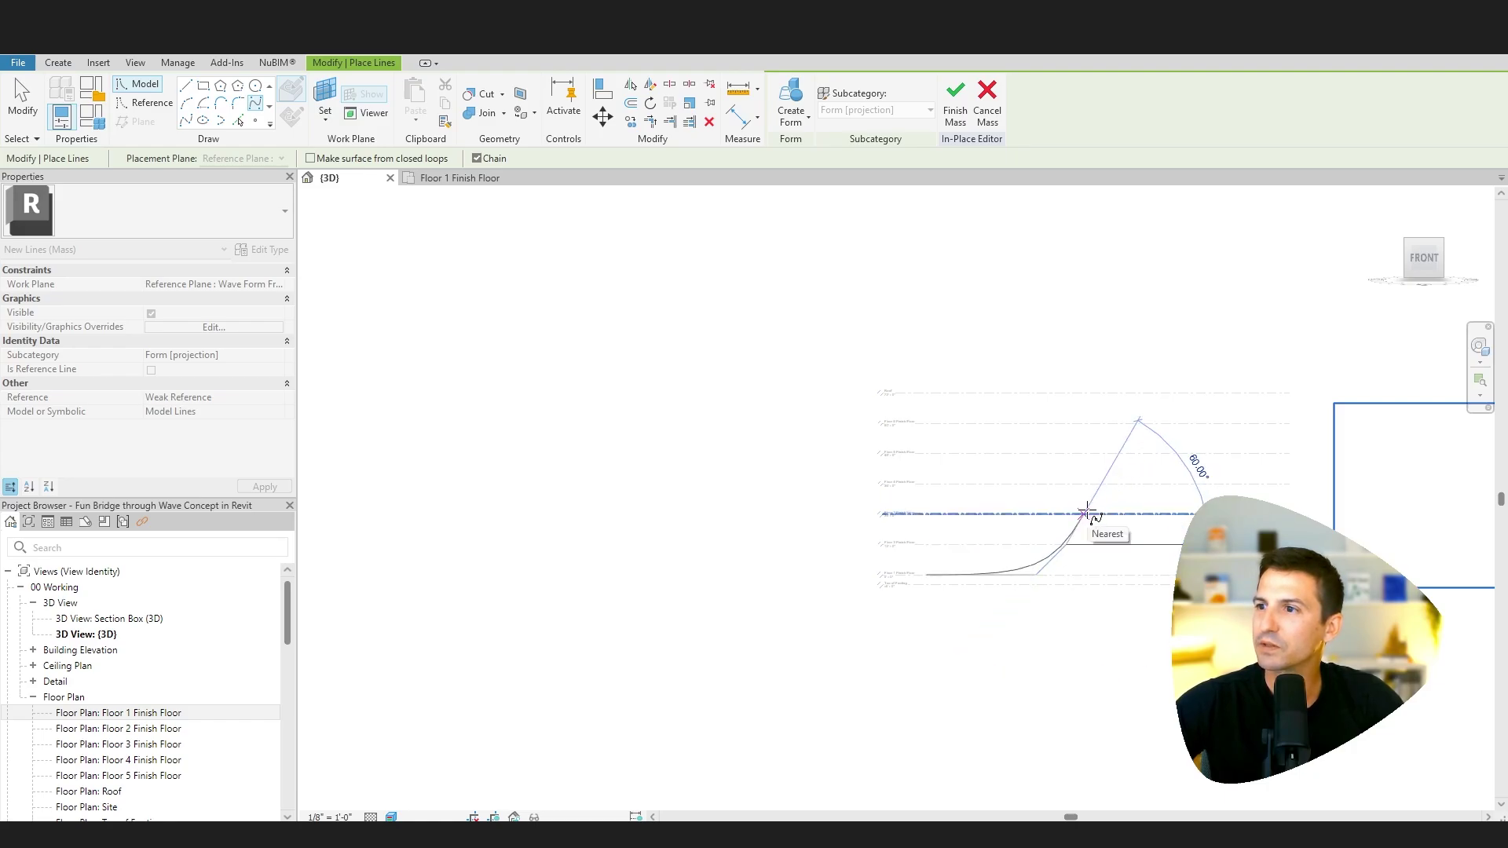
pyautogui.click(1087, 515)
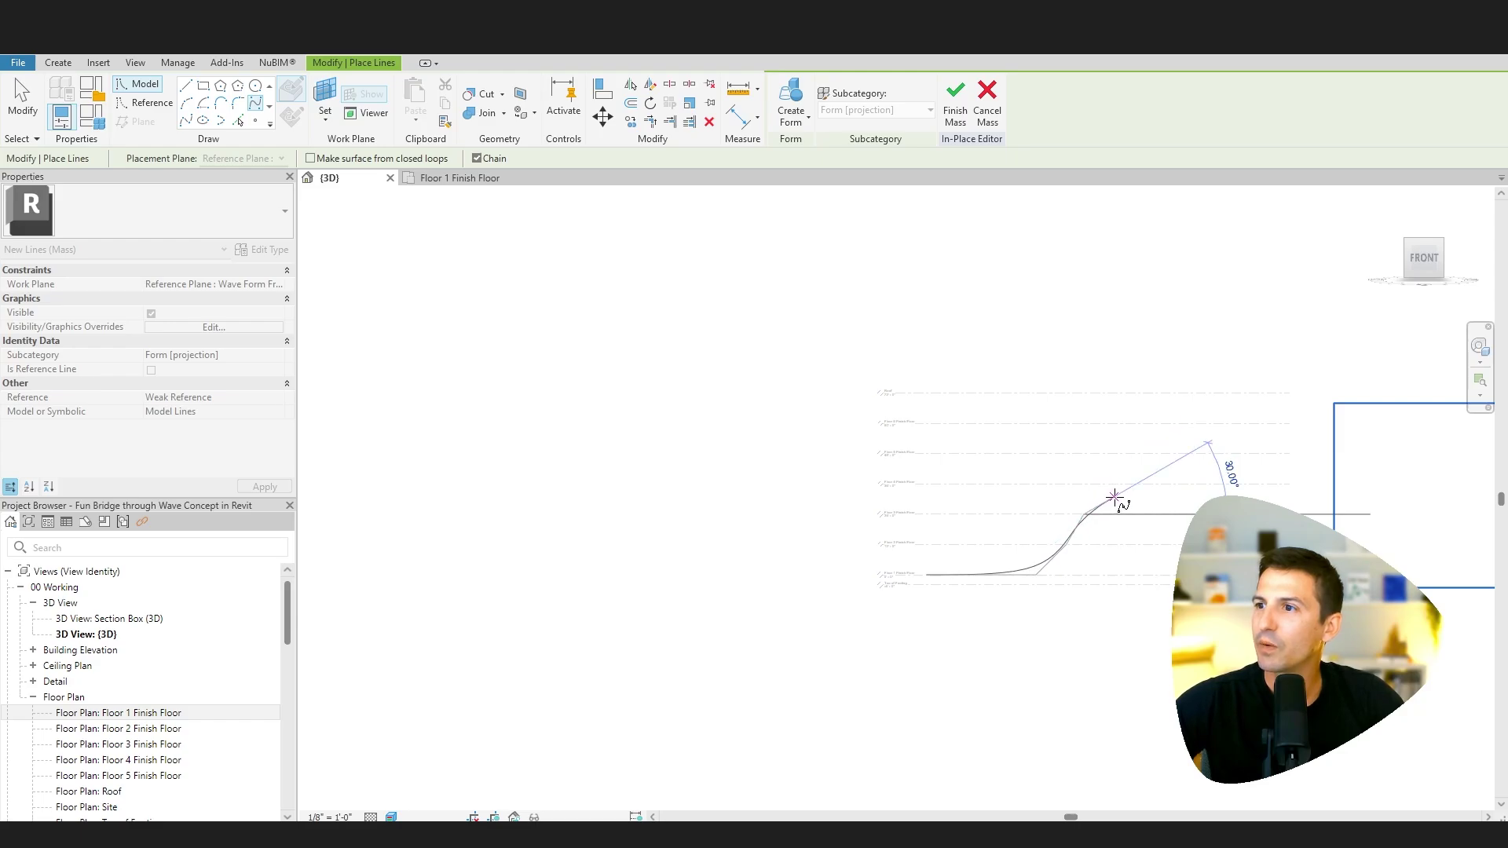
pyautogui.click(1114, 498)
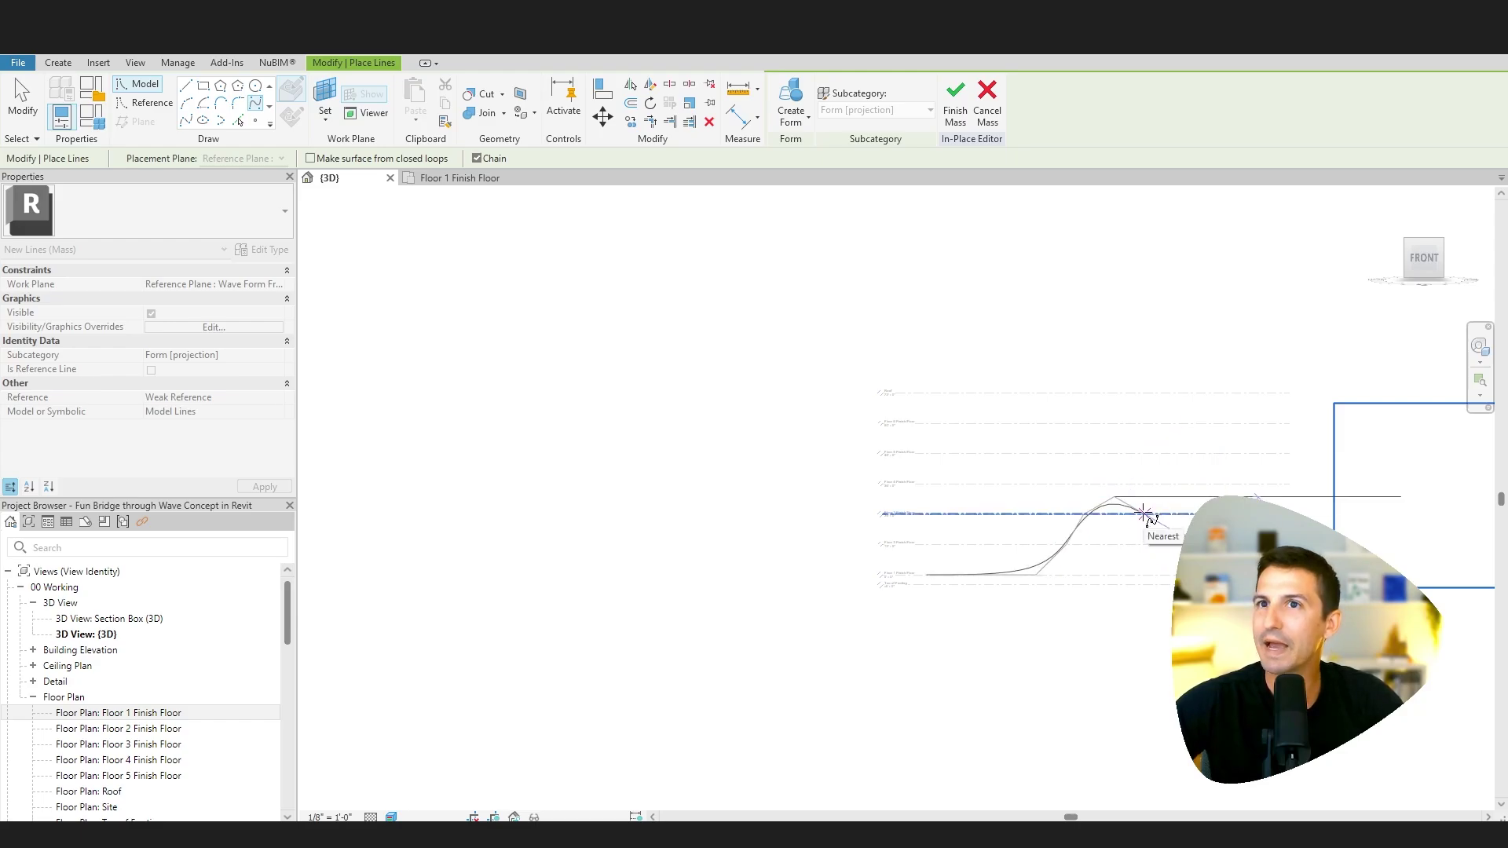
# - Bring the spline back down to the level line, extend it, and finish the wave profile
pyautogui.moveTo(1147, 520); pyautogui.dragTo(938, 546, button='middle')
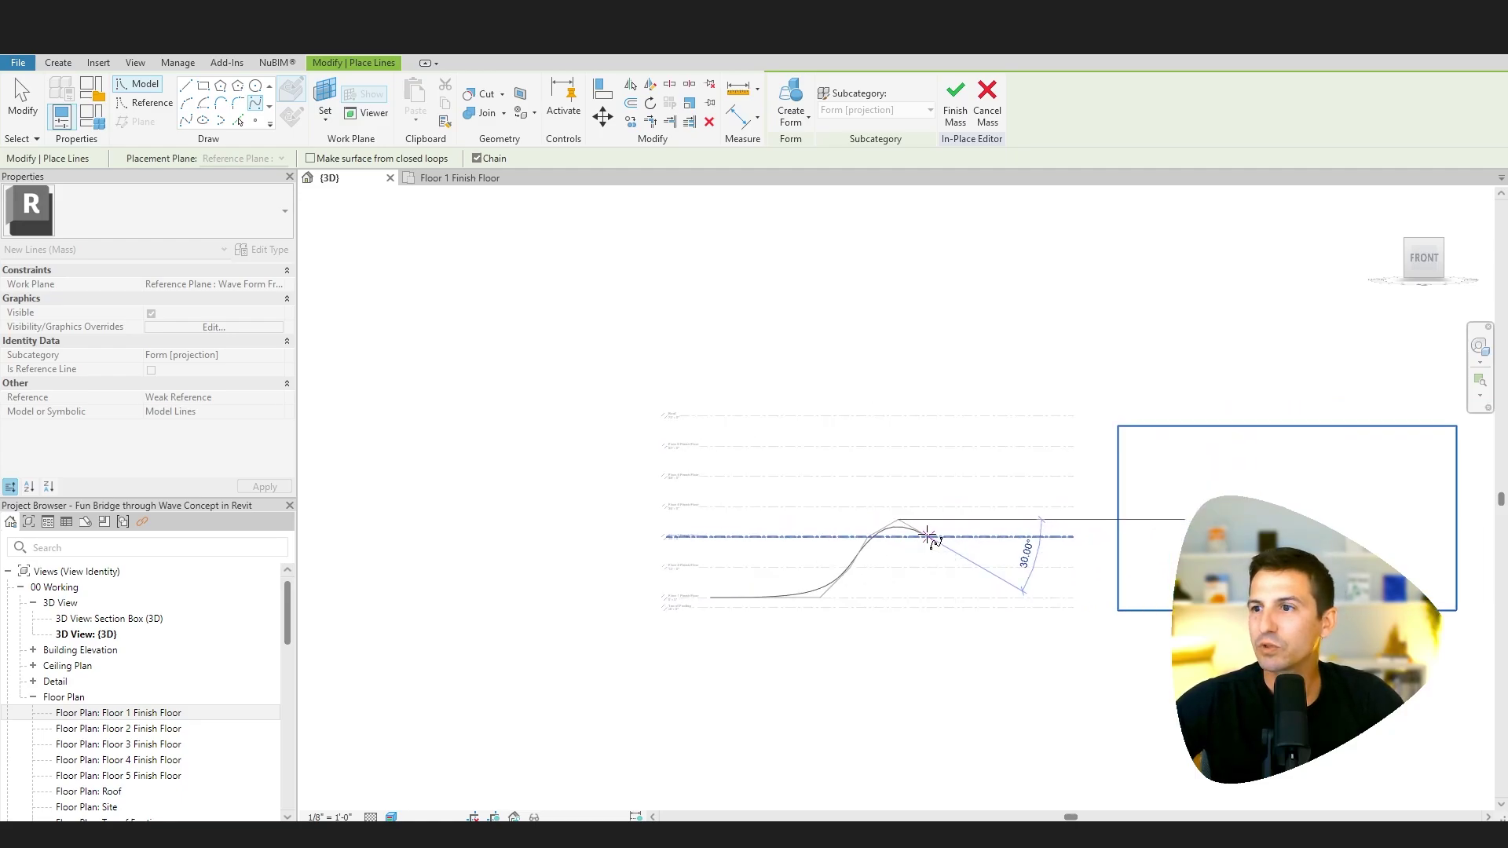
pyautogui.click(929, 537)
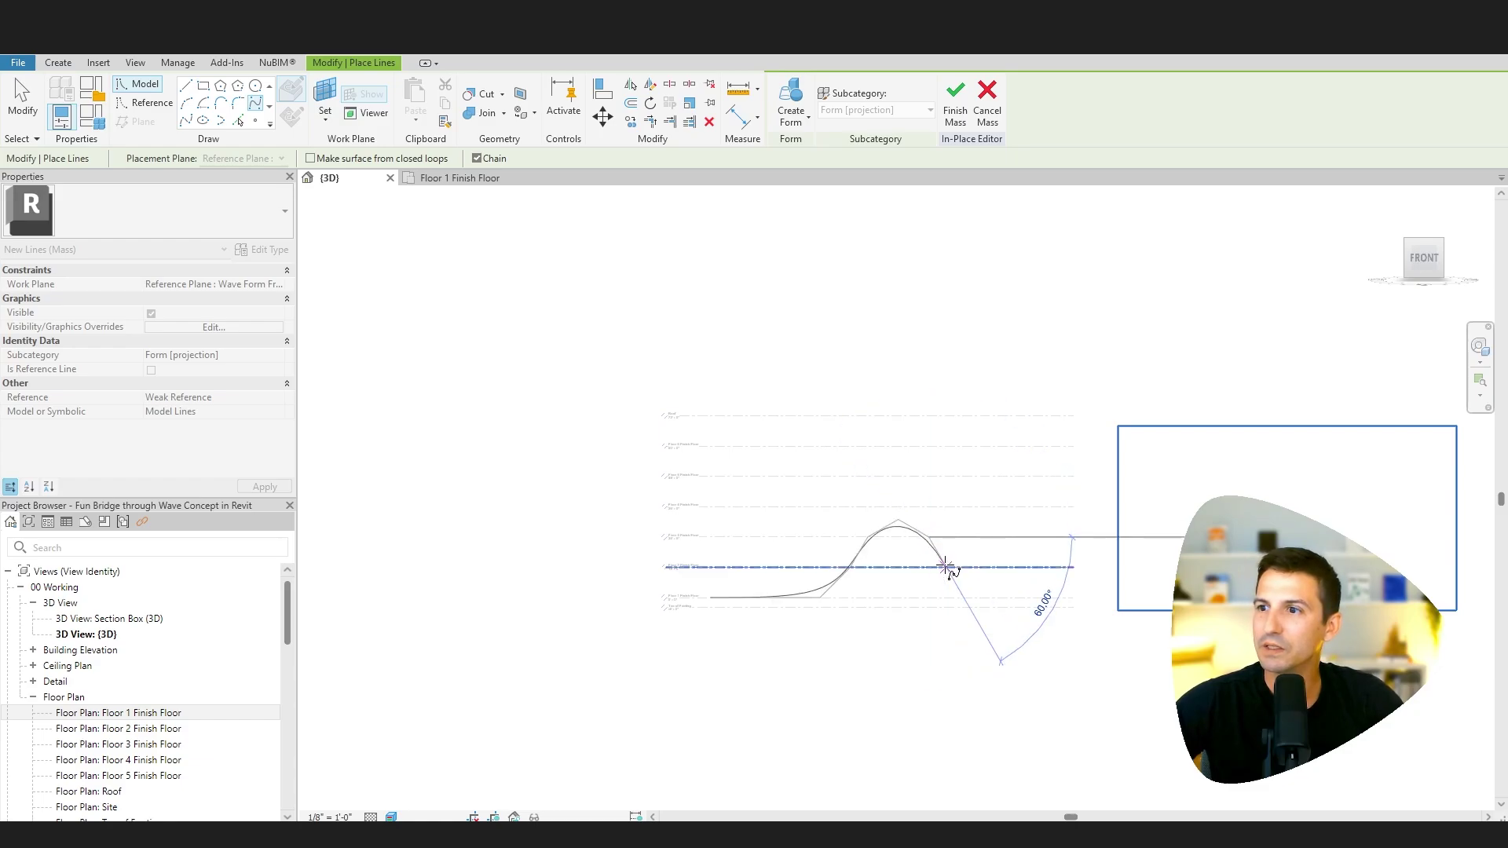
pyautogui.click(946, 567)
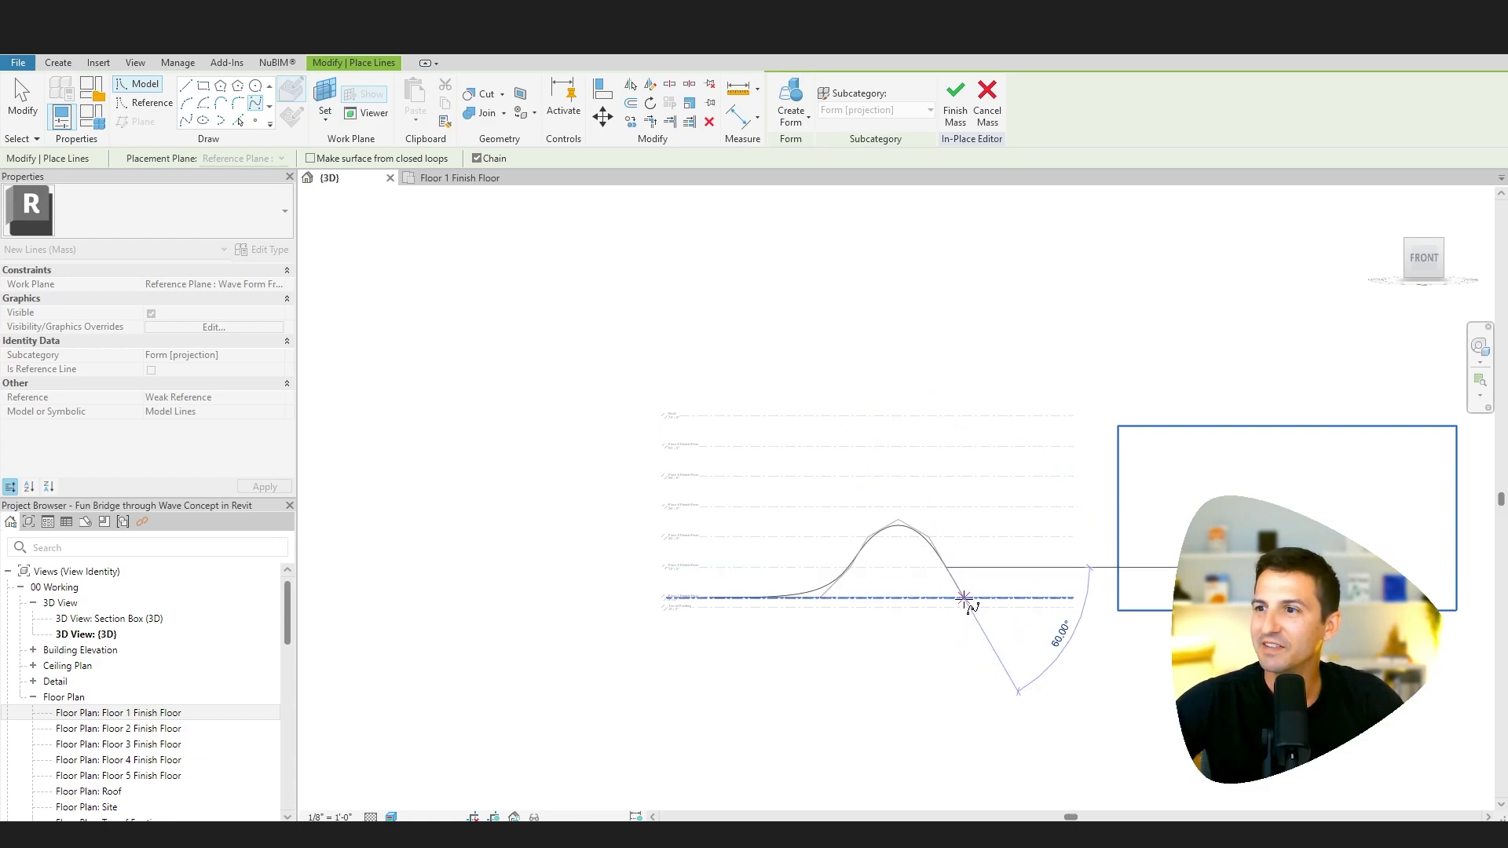
pyautogui.click(963, 599)
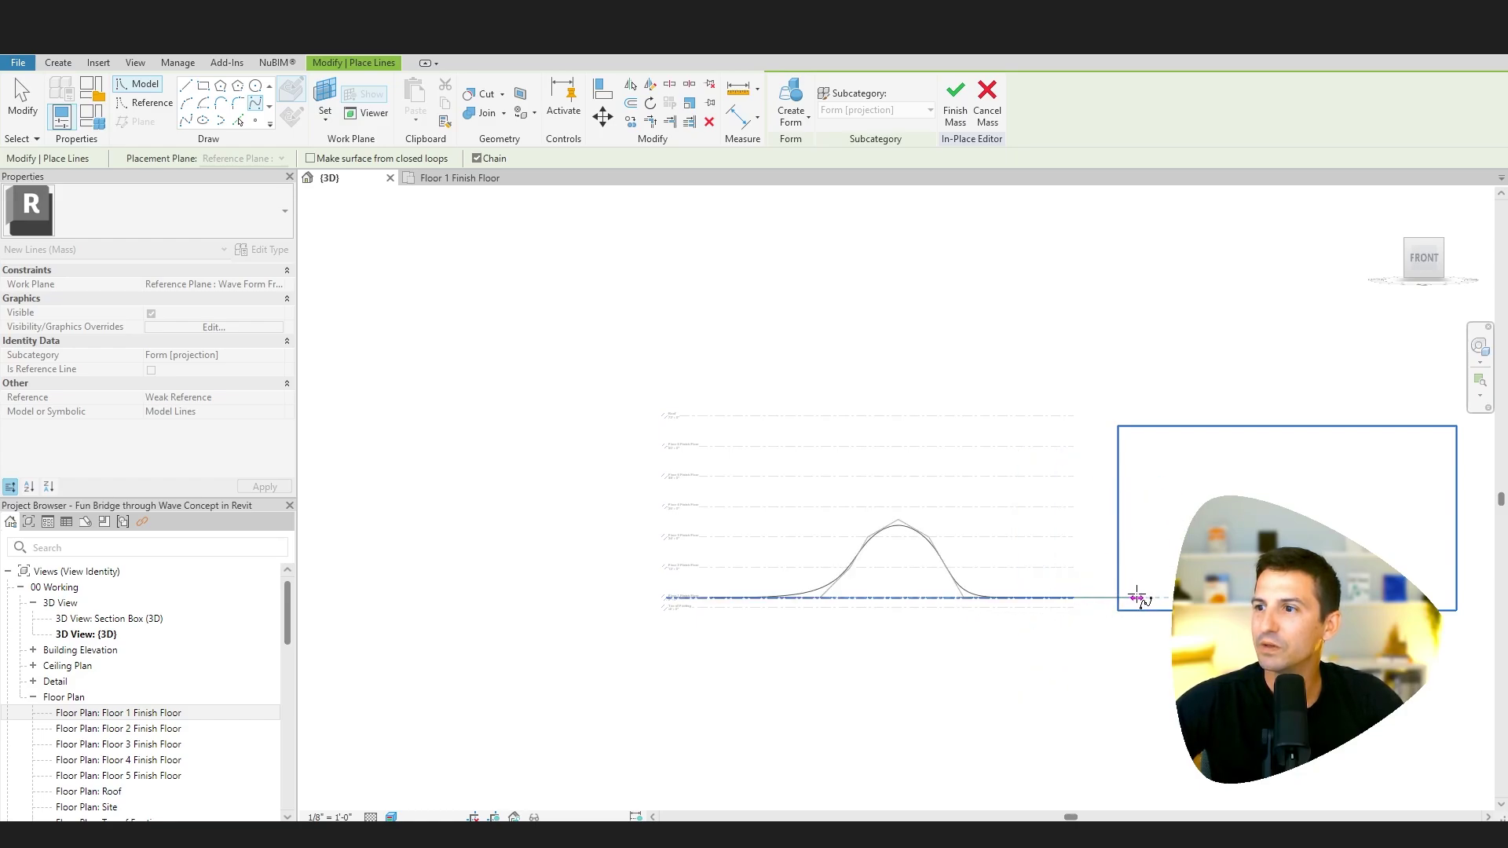
pyautogui.click(1140, 598)
pyautogui.click(1241, 597)
pyautogui.press('Escape')
pyautogui.press('Escape')
# - Create a surface form from the selected wave spline
pyautogui.keyDown('shift'); pyautogui.moveTo(1092, 609); pyautogui.dragTo(929, 709, button='middle'); pyautogui.keyUp('shift')
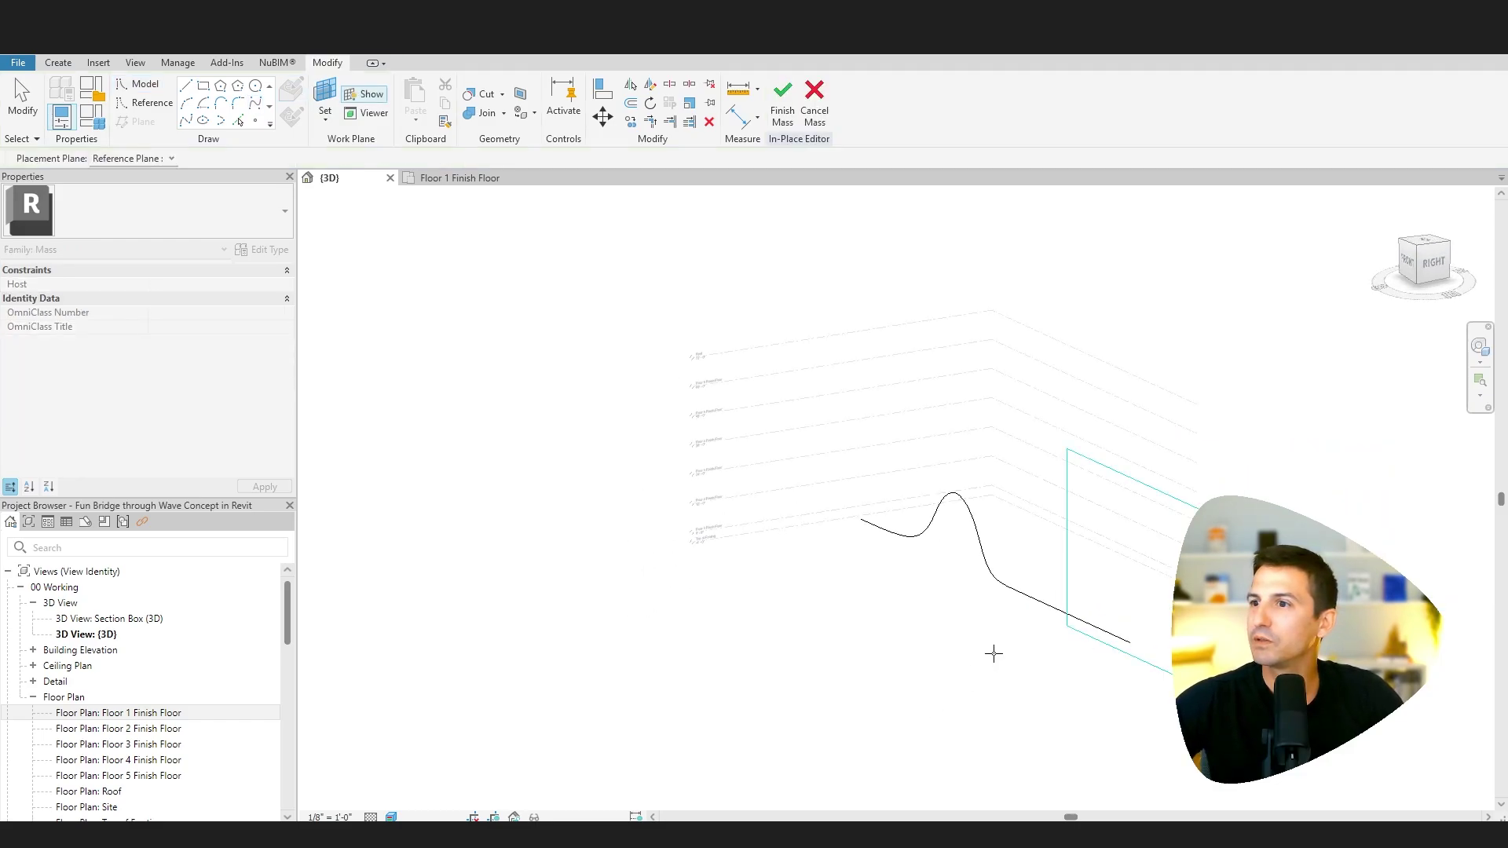
pyautogui.click(999, 586)
pyautogui.moveTo(971, 640); pyautogui.dragTo(717, 638, button='middle')
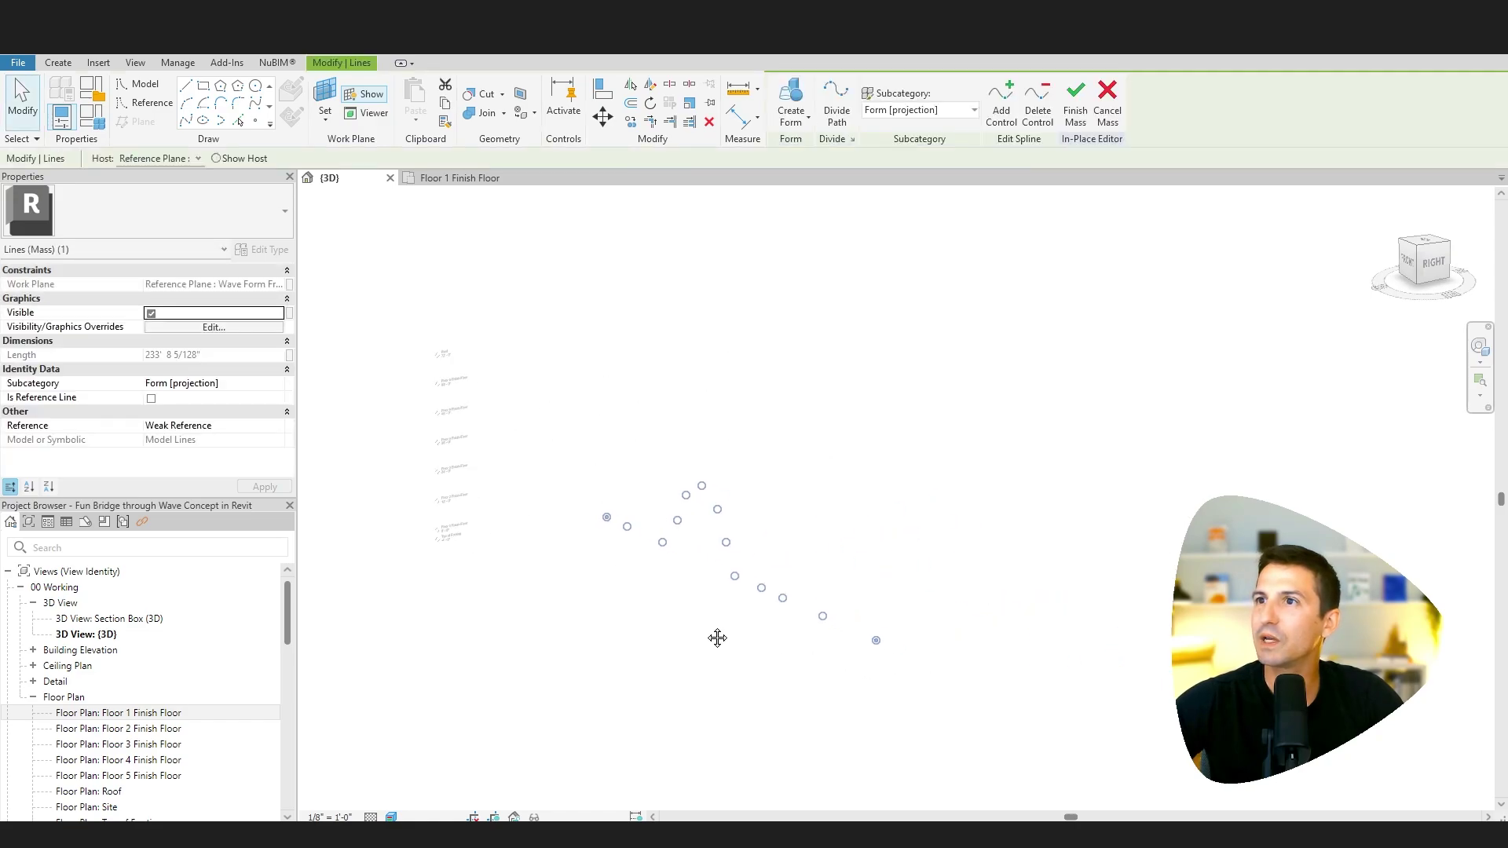
pyautogui.click(788, 95)
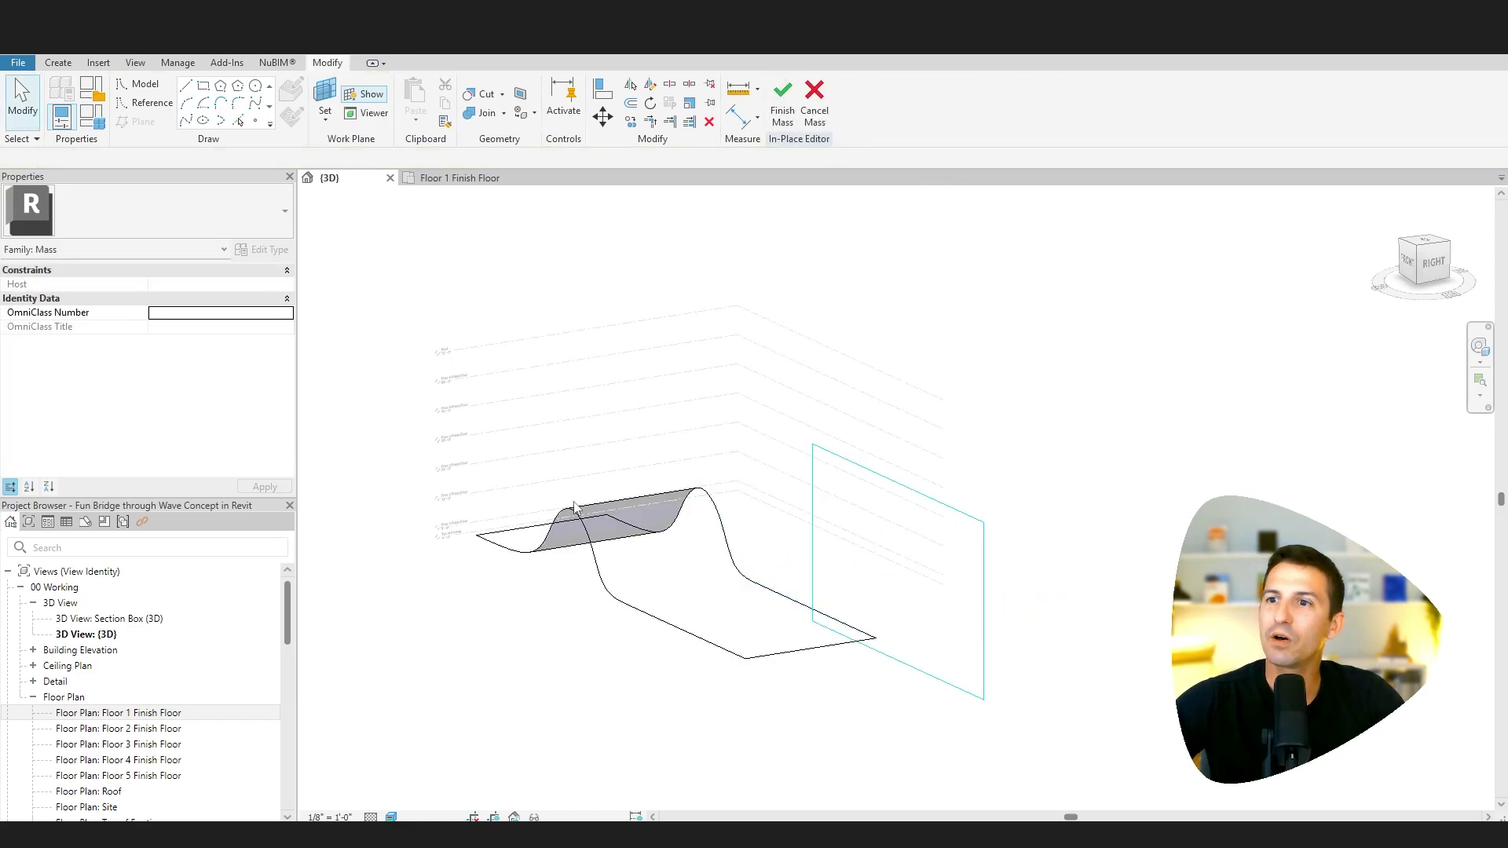
# - Drag the wave form's edge profile outward to widen the surface into a deck
pyautogui.click(601, 500)
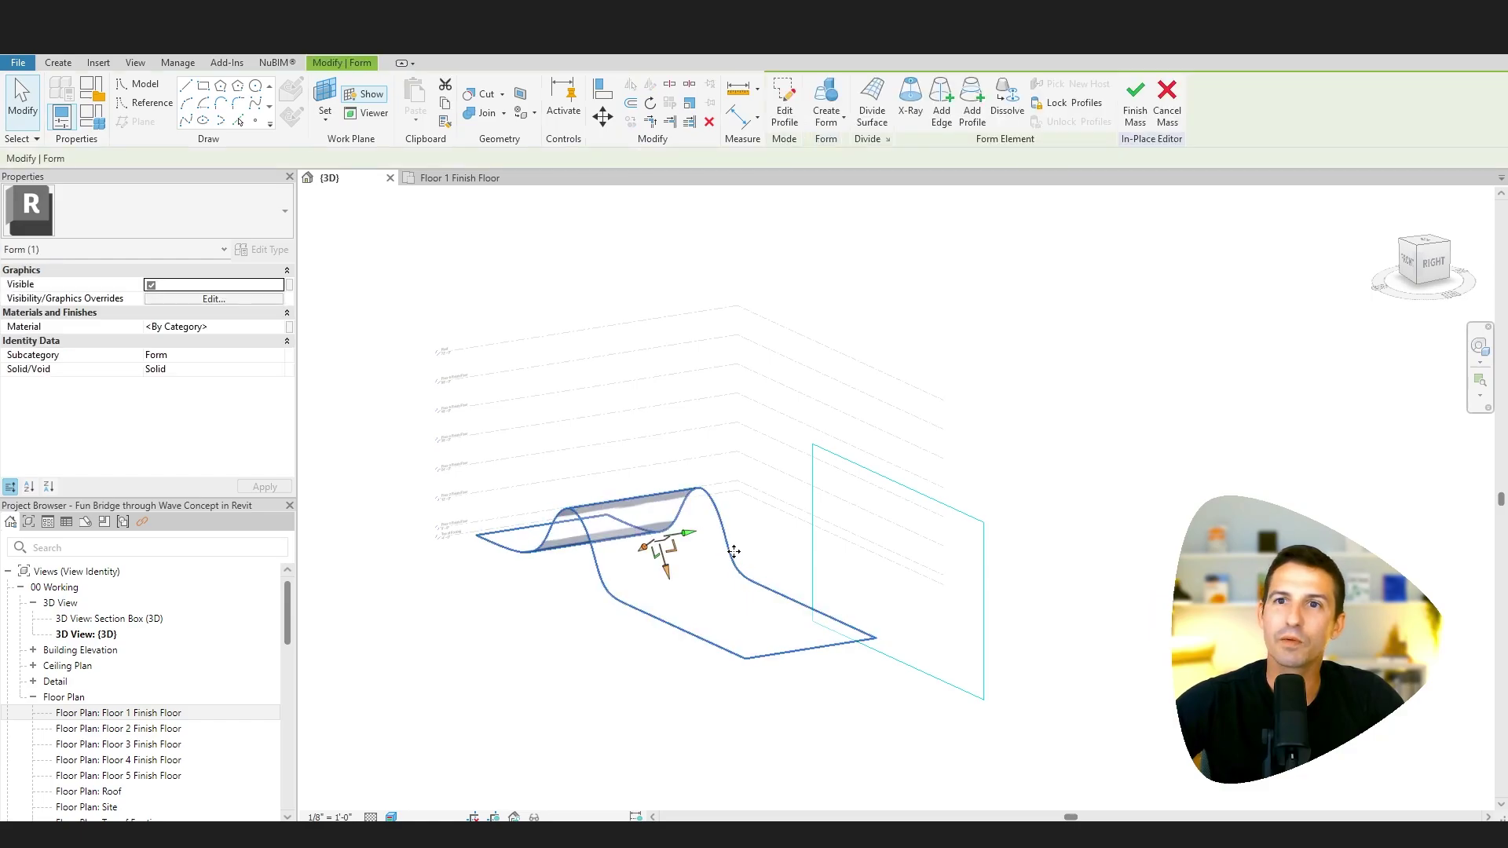
pyautogui.keyDown('shift'); pyautogui.moveTo(690, 714); pyautogui.dragTo(610, 720, button='middle'); pyautogui.keyUp('shift')
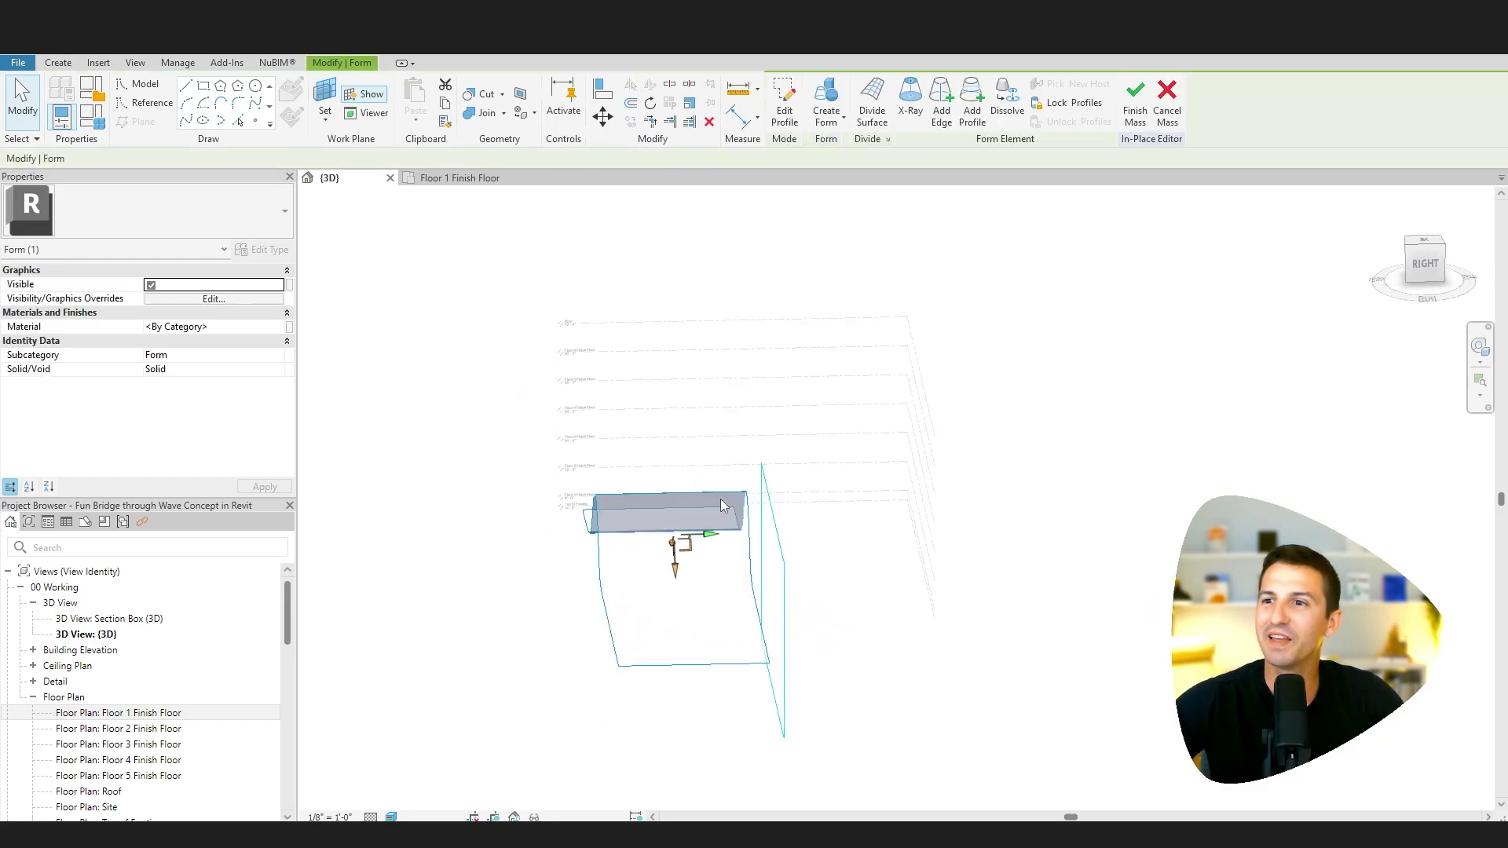
pyautogui.click(549, 590)
pyautogui.keyDown('shift'); pyautogui.moveTo(549, 589); pyautogui.dragTo(646, 639, button='middle'); pyautogui.keyUp('shift')
pyautogui.click(602, 559)
pyautogui.keyDown('shift'); pyautogui.moveTo(515, 681); pyautogui.dragTo(628, 534, button='middle'); pyautogui.keyUp('shift')
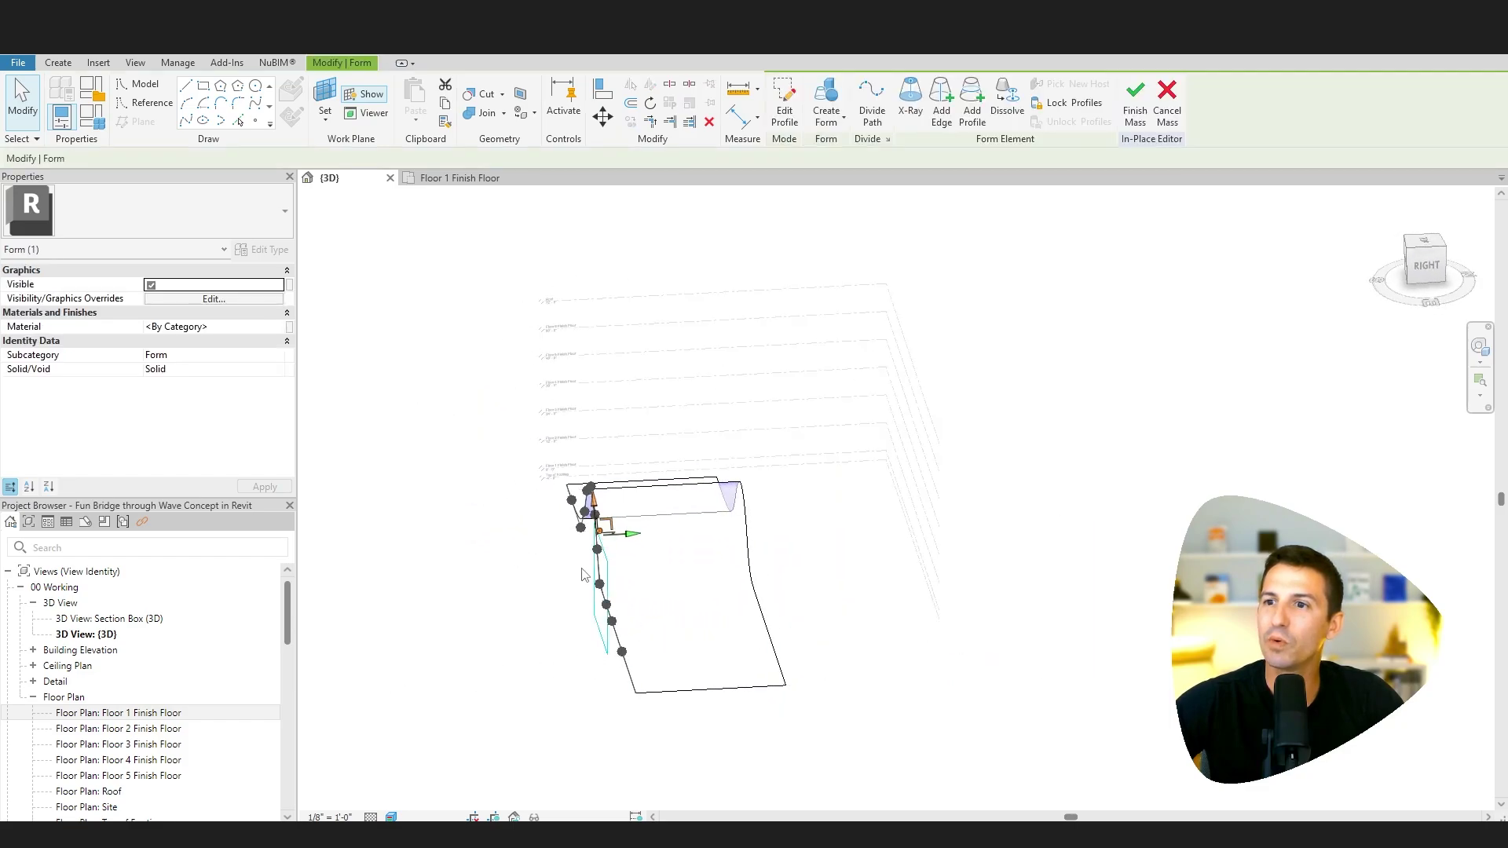
pyautogui.moveTo(631, 535); pyautogui.dragTo(543, 521)
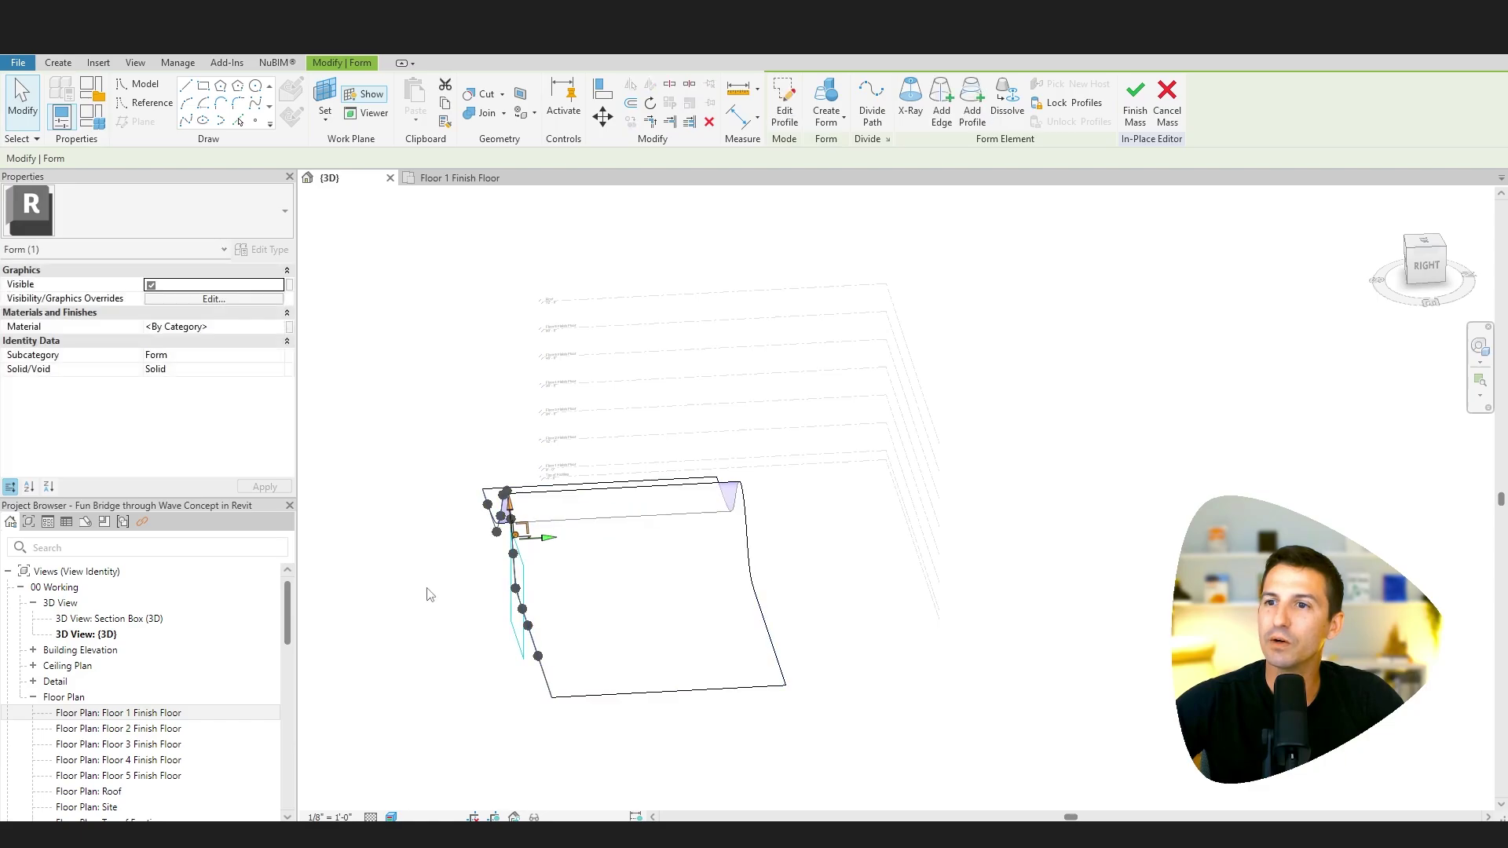
pyautogui.keyDown('shift'); pyautogui.moveTo(424, 589); pyautogui.dragTo(626, 573, button='middle'); pyautogui.keyUp('shift')
pyautogui.press('Escape')
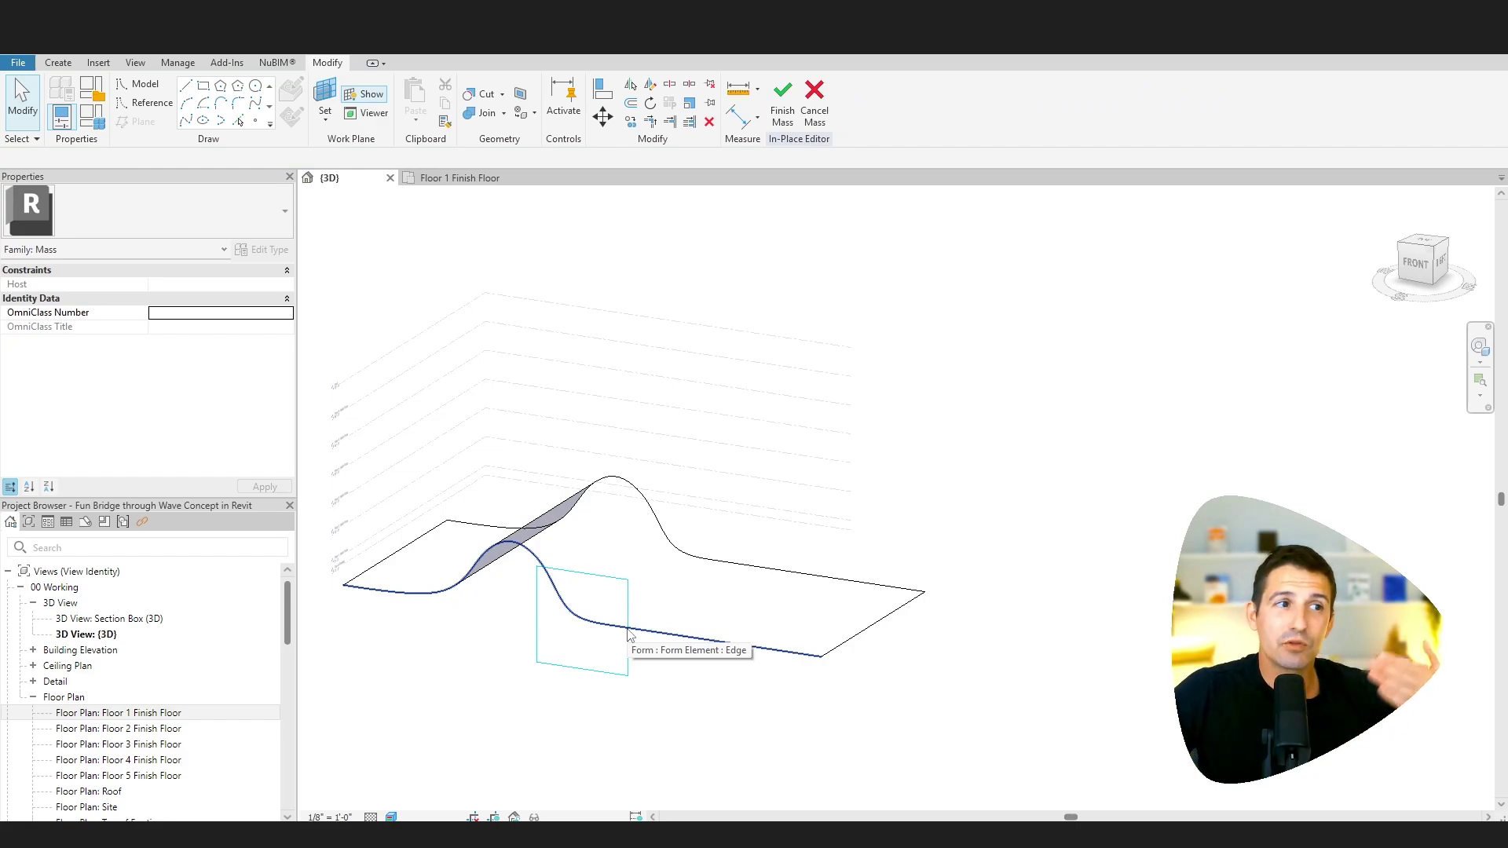
# - Finish the in-place wave mass from the Floor 1 Finish Floor plan and return to {3D}
pyautogui.click(463, 180)
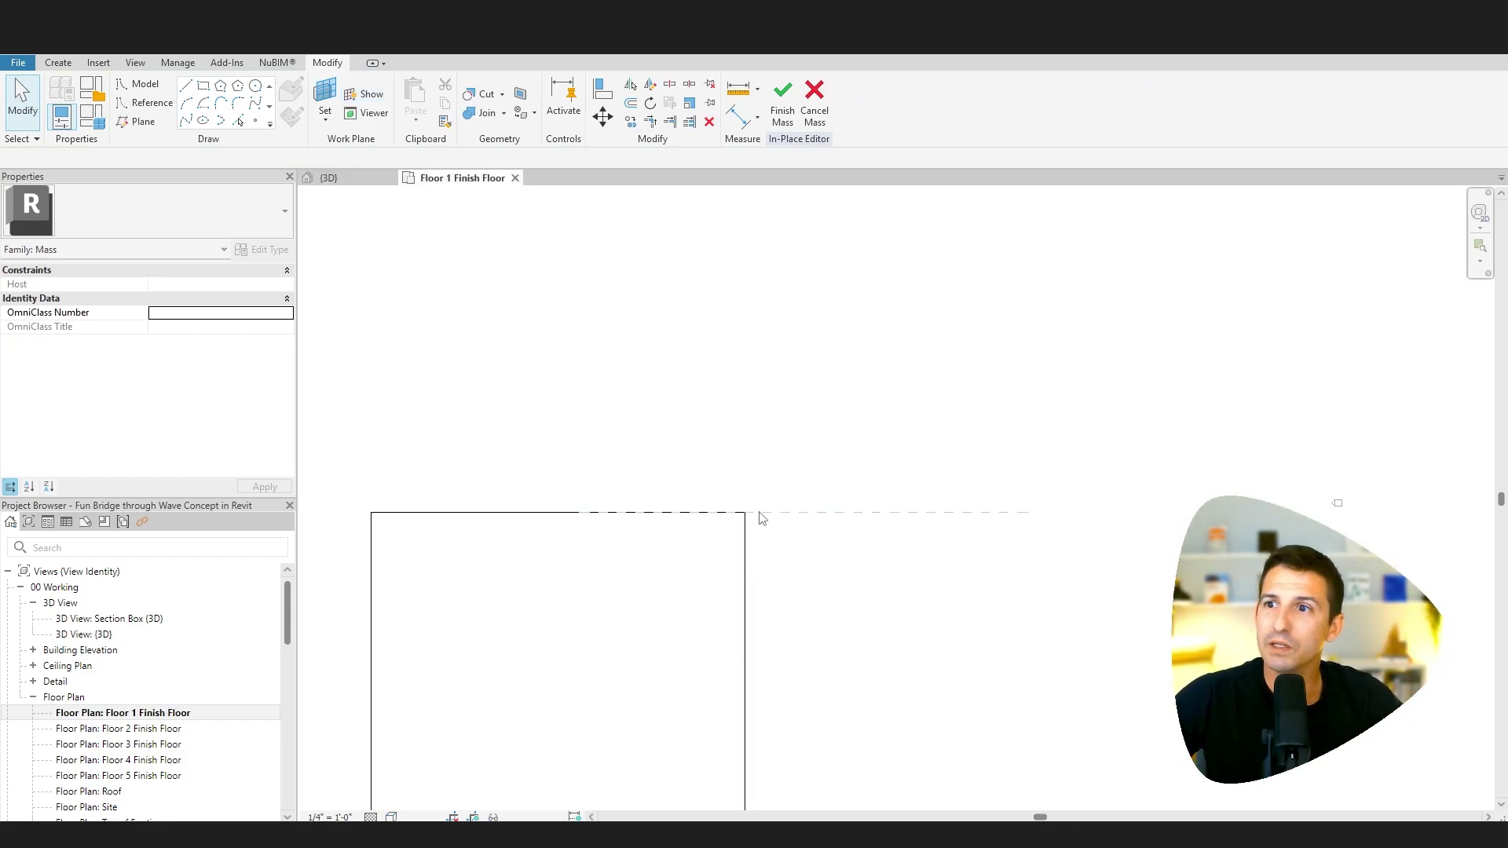
pyautogui.scroll(-2, 798, 524)
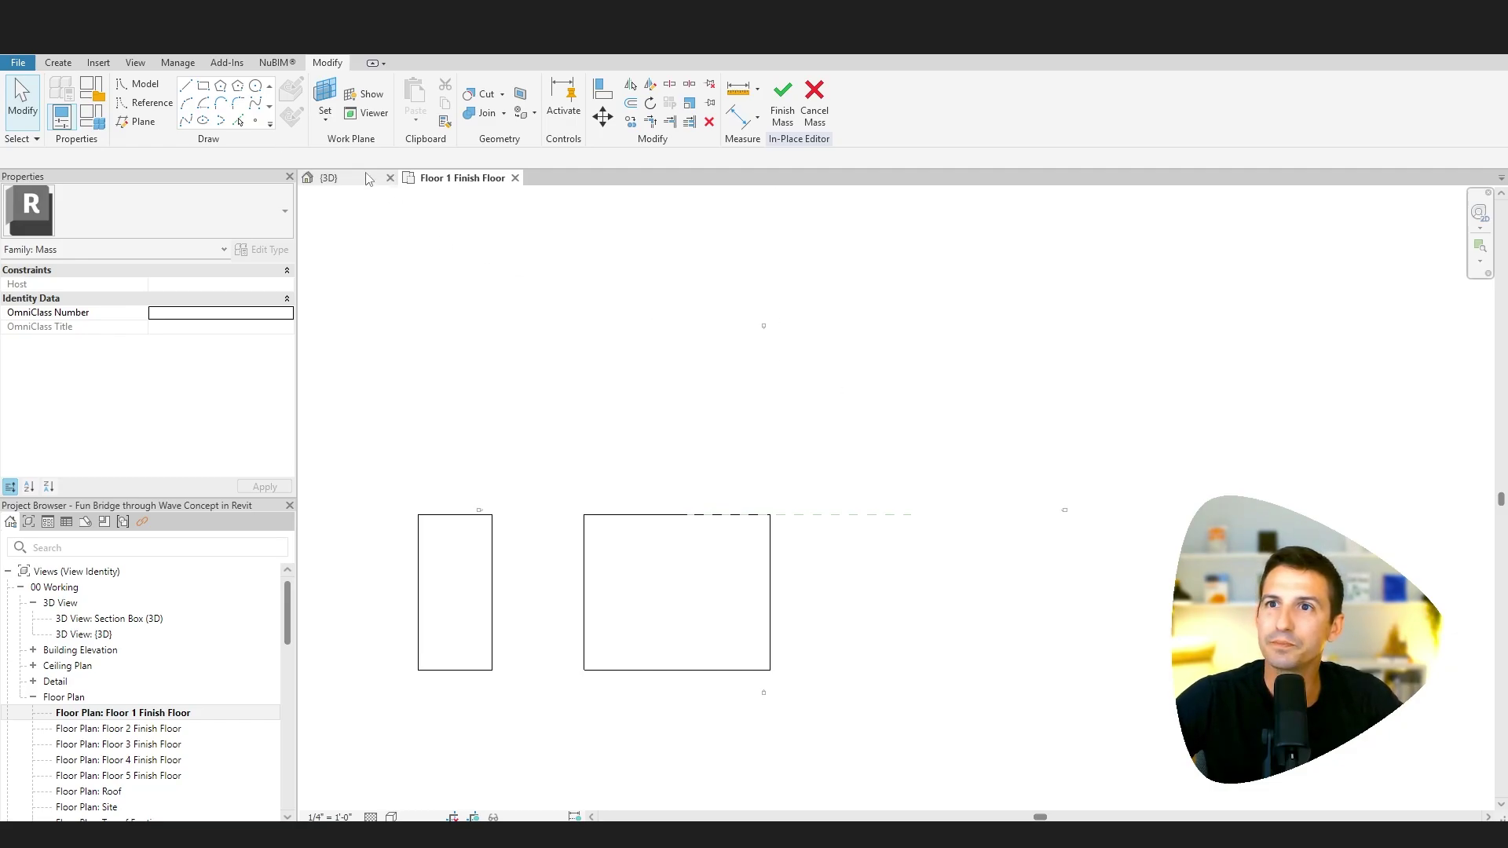
pyautogui.click(781, 106)
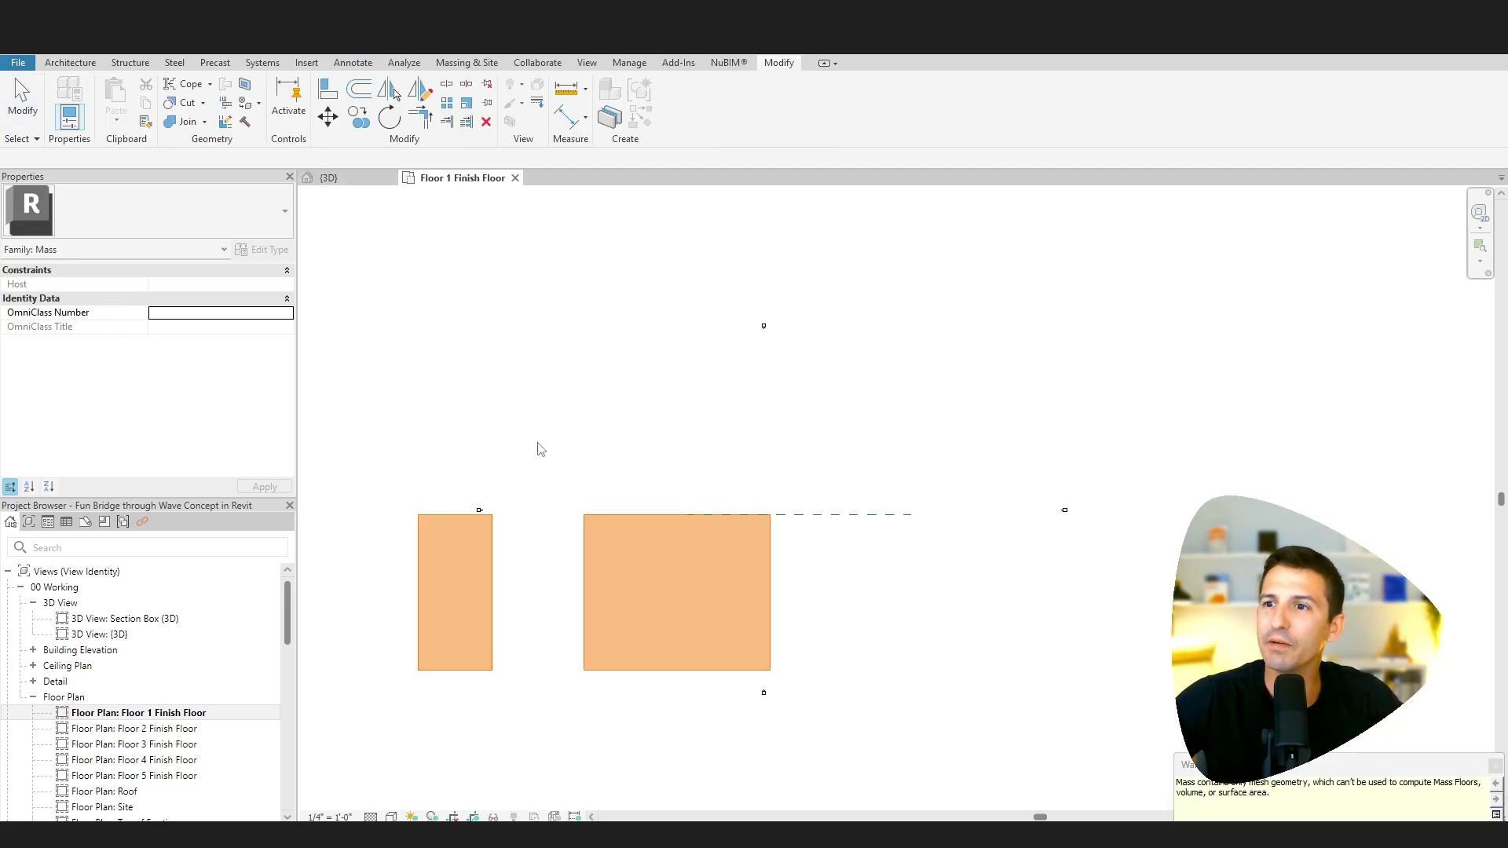
pyautogui.click(346, 180)
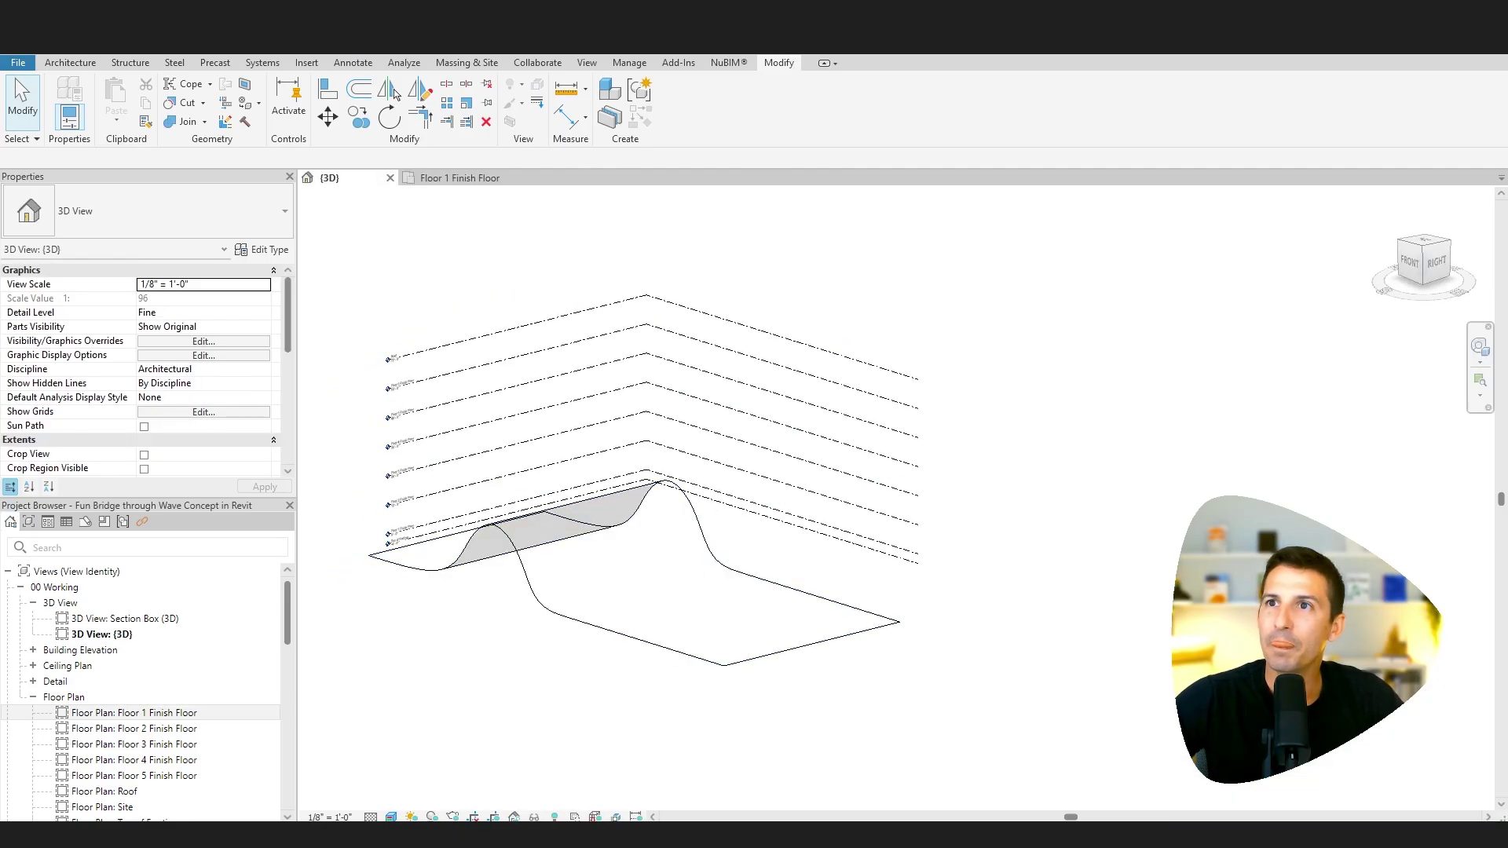
# - Use Roof by Face on the wave mass face to create a 20" Concrete roof
pyautogui.click(475, 65)
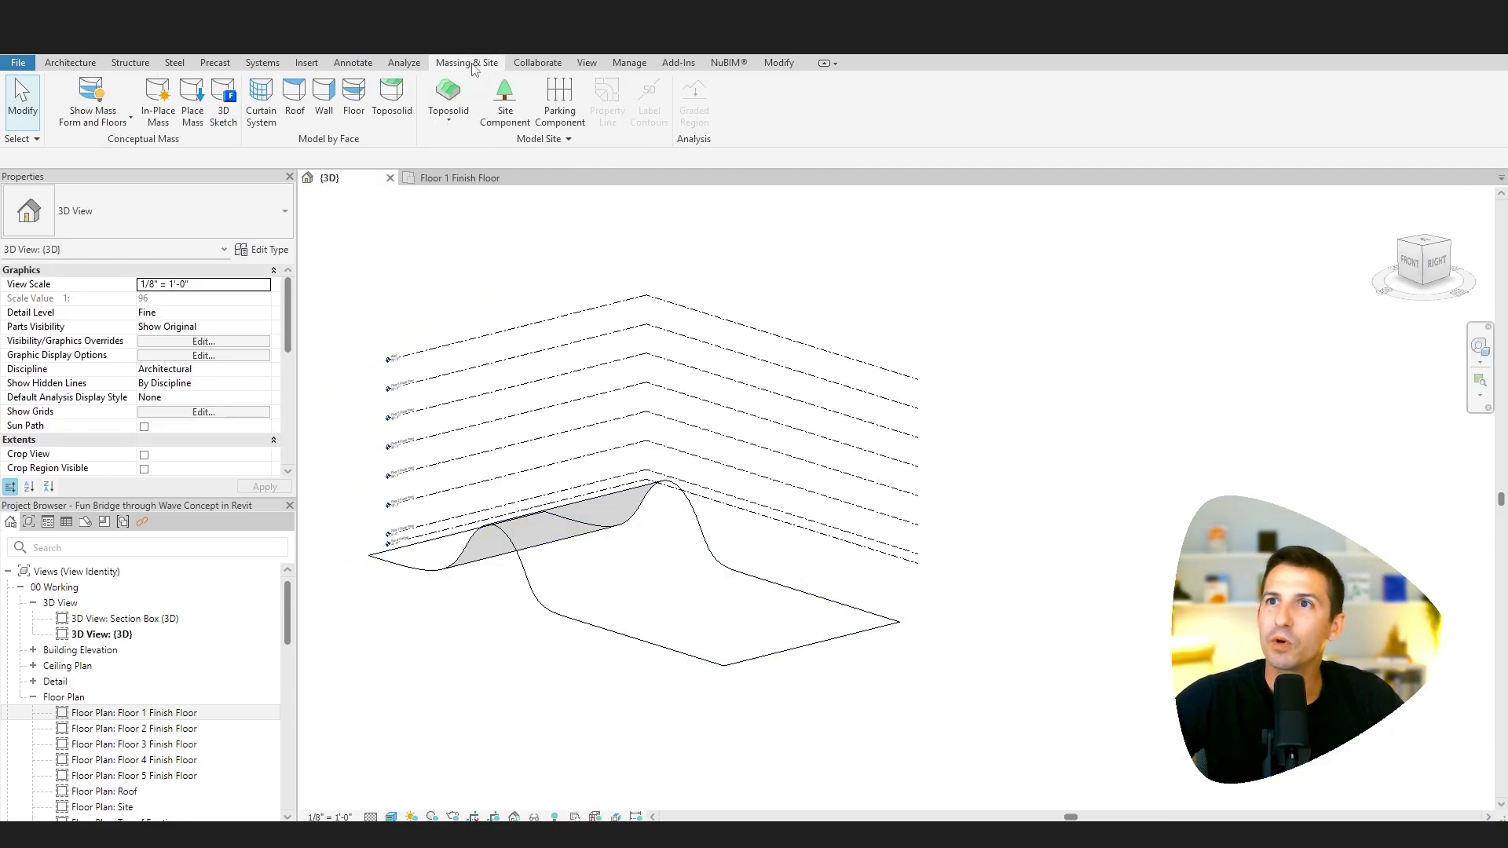
pyautogui.click(294, 98)
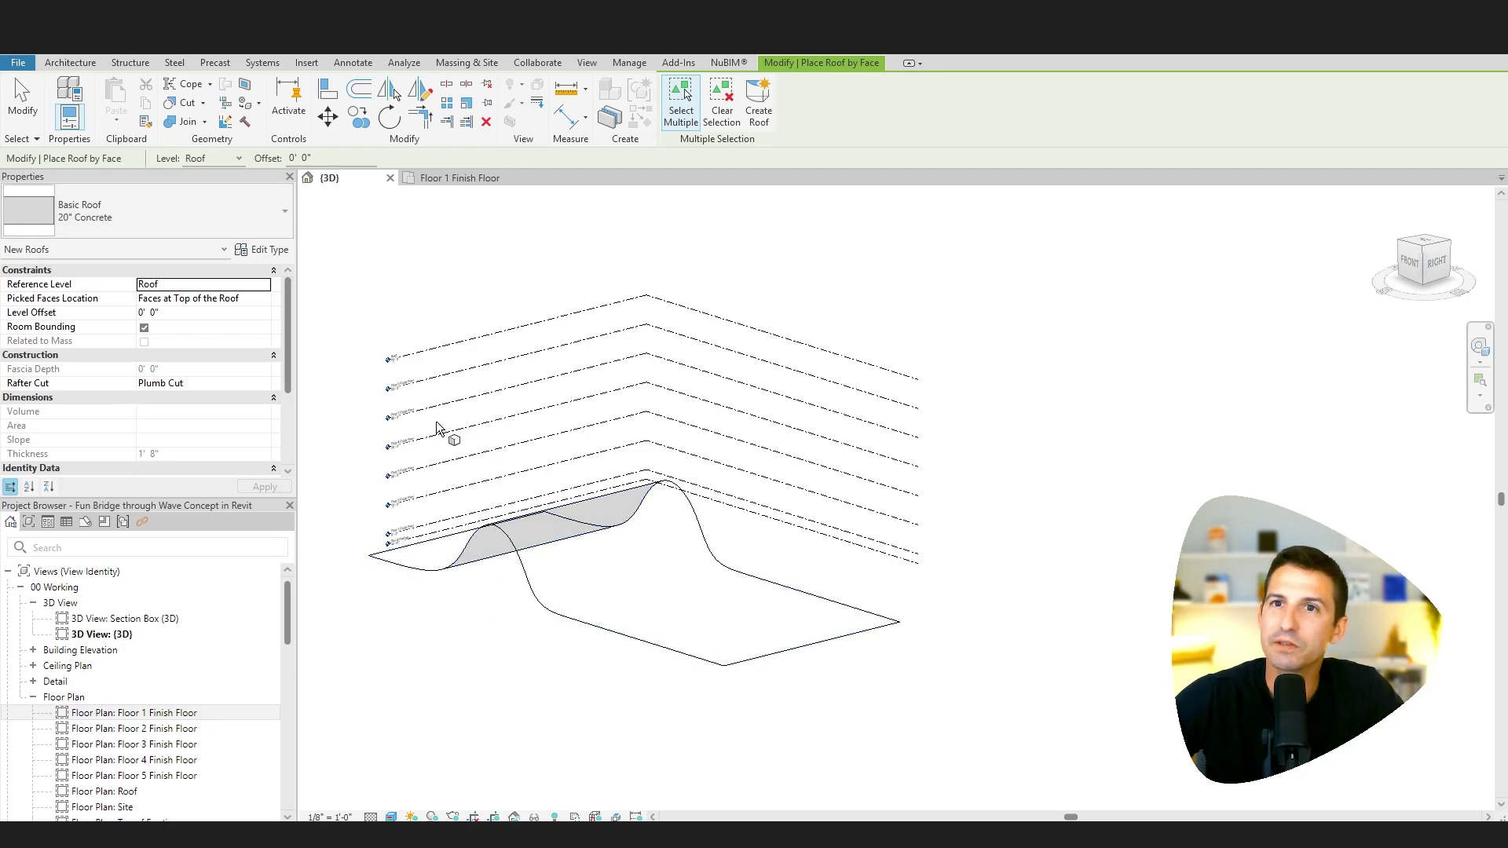
pyautogui.click(503, 529)
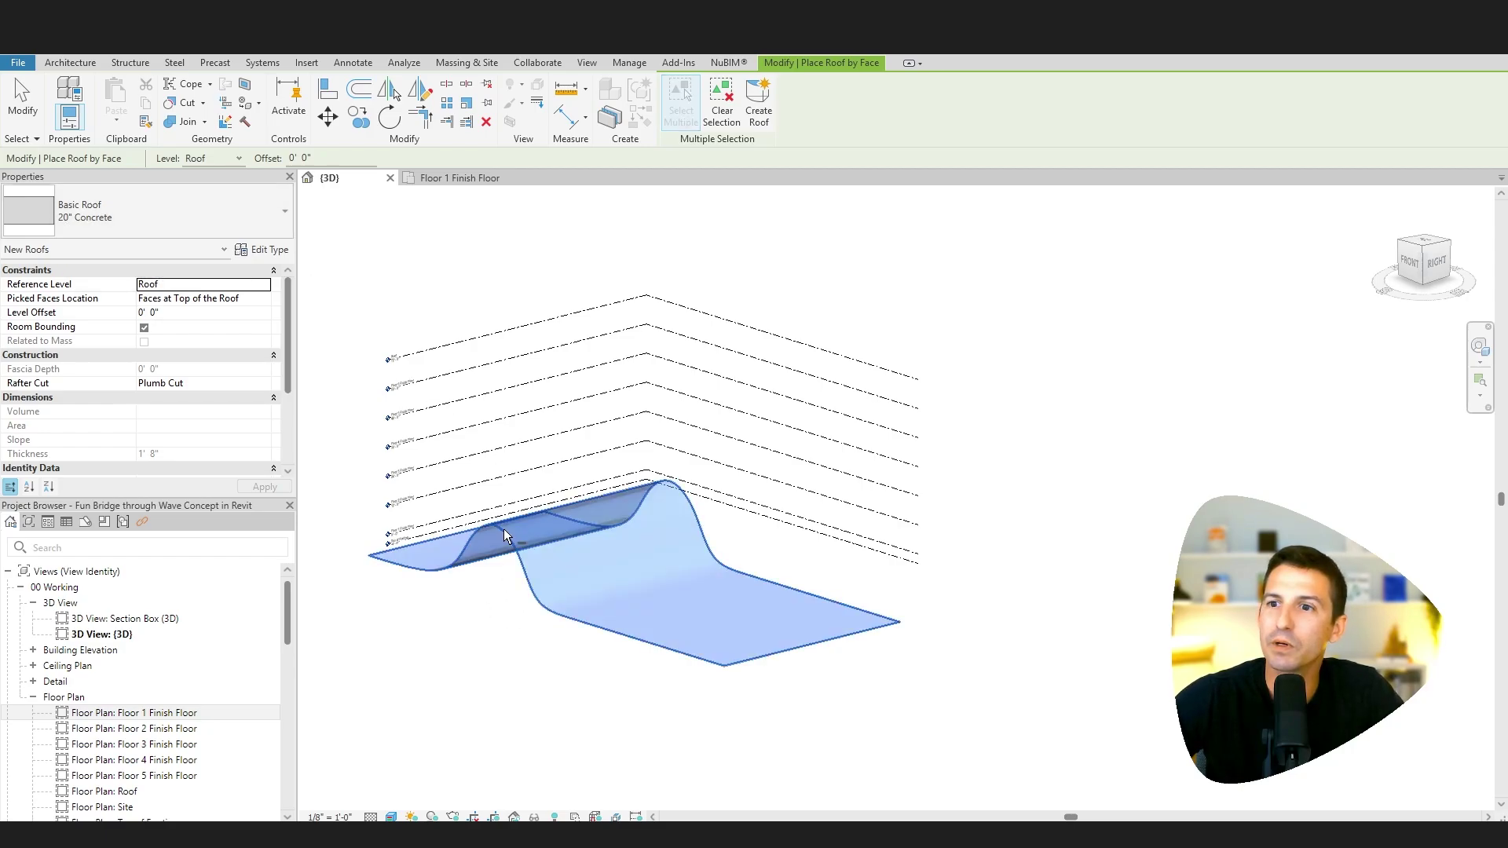
pyautogui.click(759, 102)
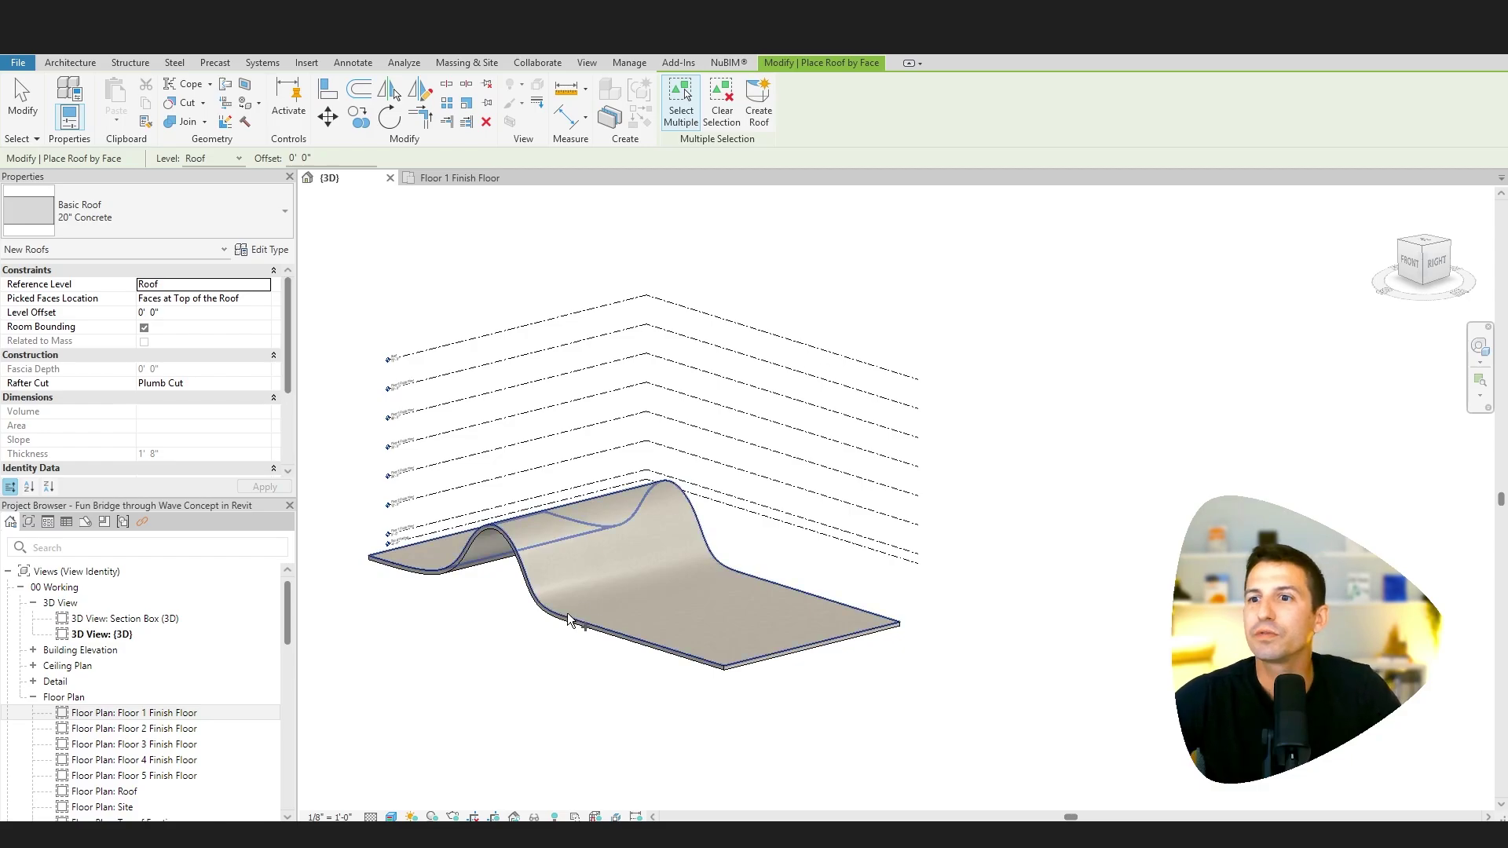
pyautogui.press('Escape')
pyautogui.keyDown('shift'); pyautogui.moveTo(523, 697); pyautogui.dragTo(720, 628, button='middle'); pyautogui.keyUp('shift')
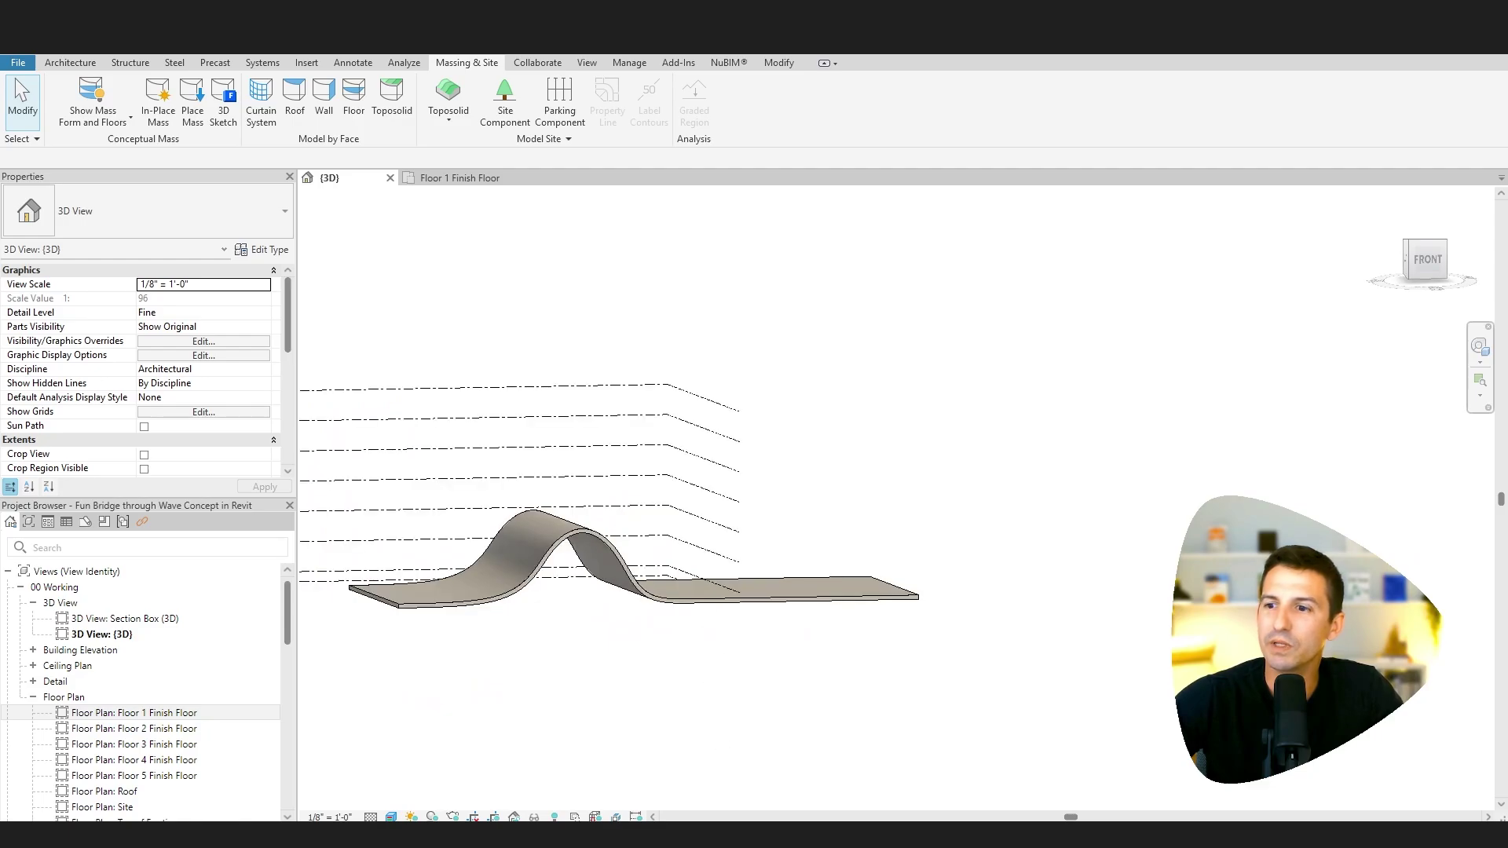
# - Compare the model with Massing for Revit Demo.jpg in Photos, then delete the wave roof
pyautogui.click(1223, 836)
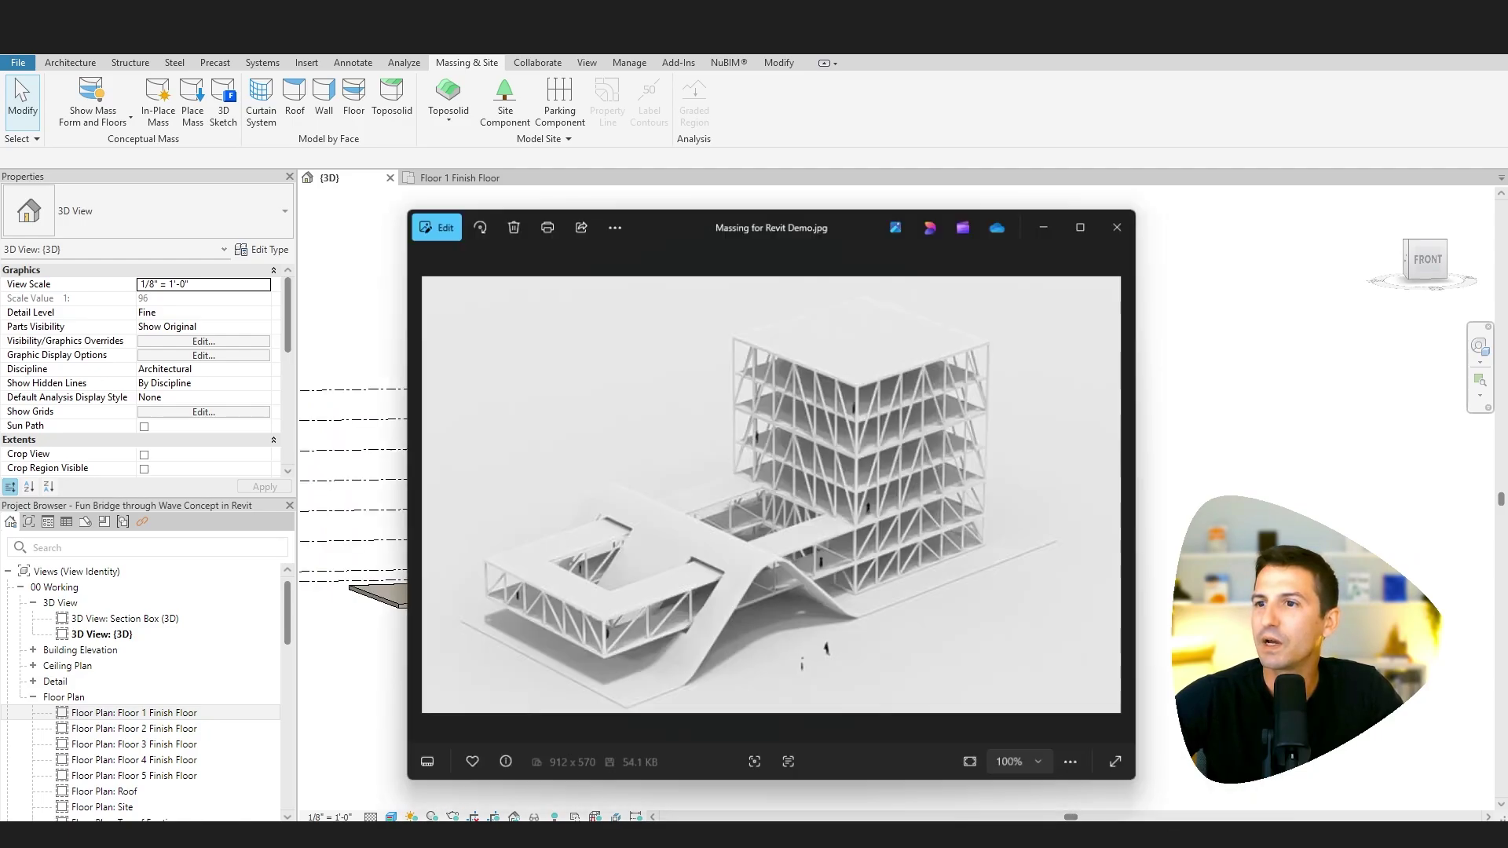
pyautogui.moveTo(792, 223); pyautogui.dragTo(1032, 192)
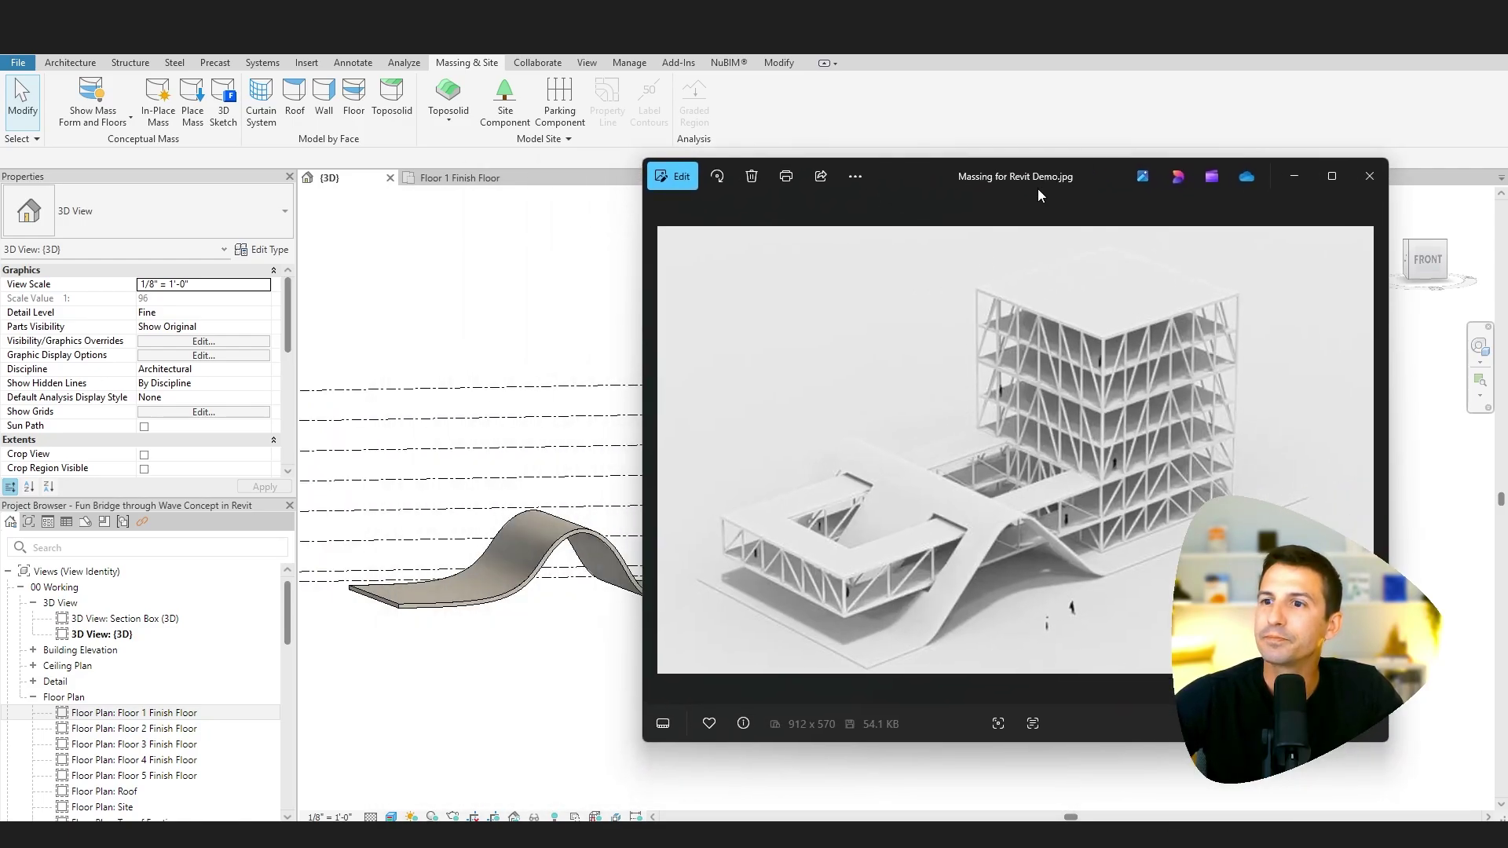
pyautogui.click(526, 619)
pyautogui.keyDown('shift'); pyautogui.moveTo(591, 624); pyautogui.dragTo(628, 541, button='middle'); pyautogui.keyUp('shift')
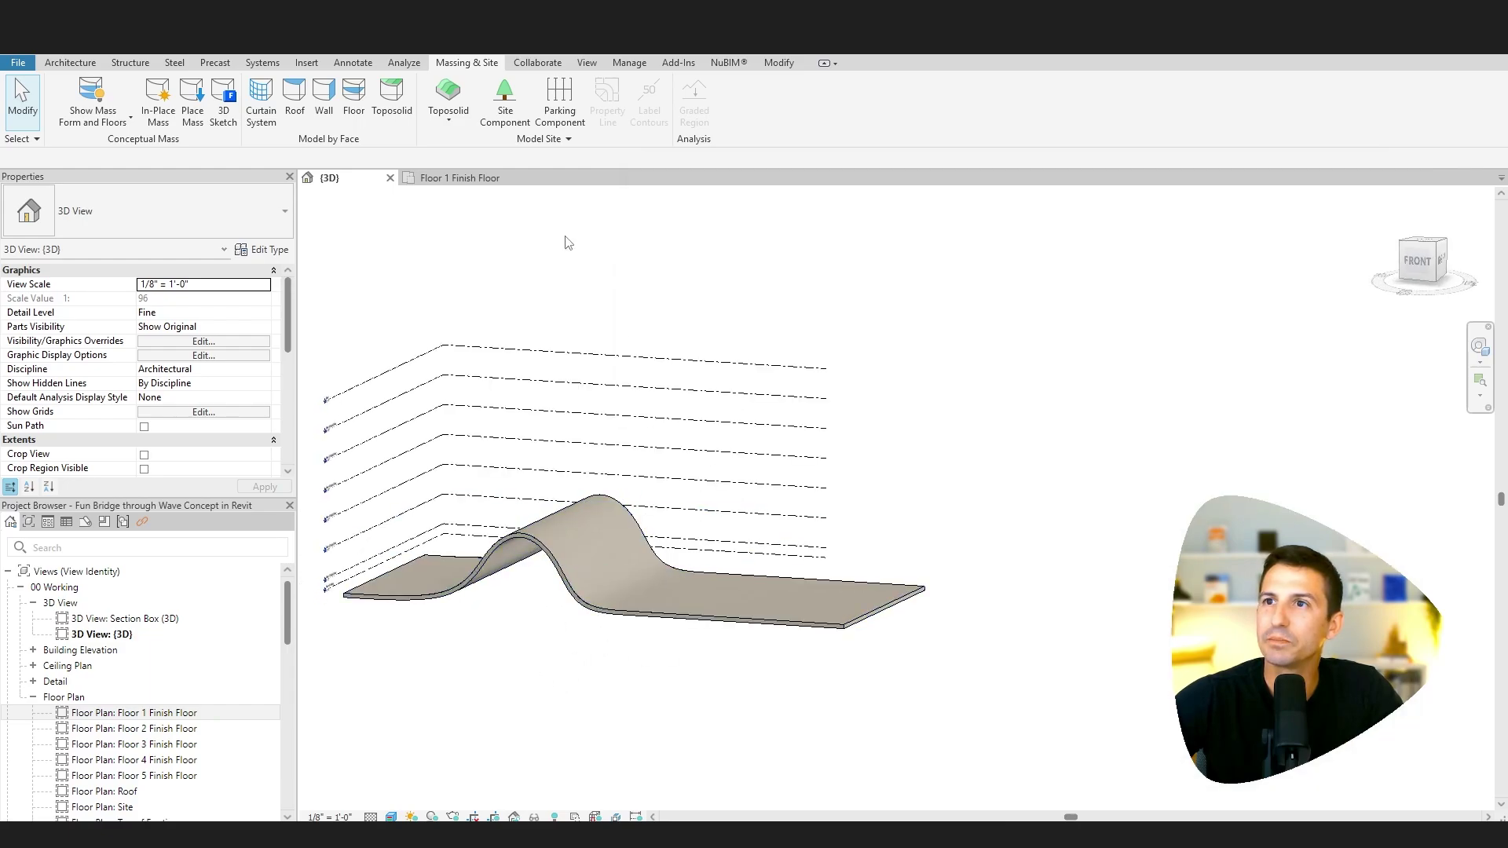
pyautogui.click(550, 558)
pyautogui.press('Delete')
# - Raise control points on the upper and lower wave edges to heighten the crest
pyautogui.click(552, 552)
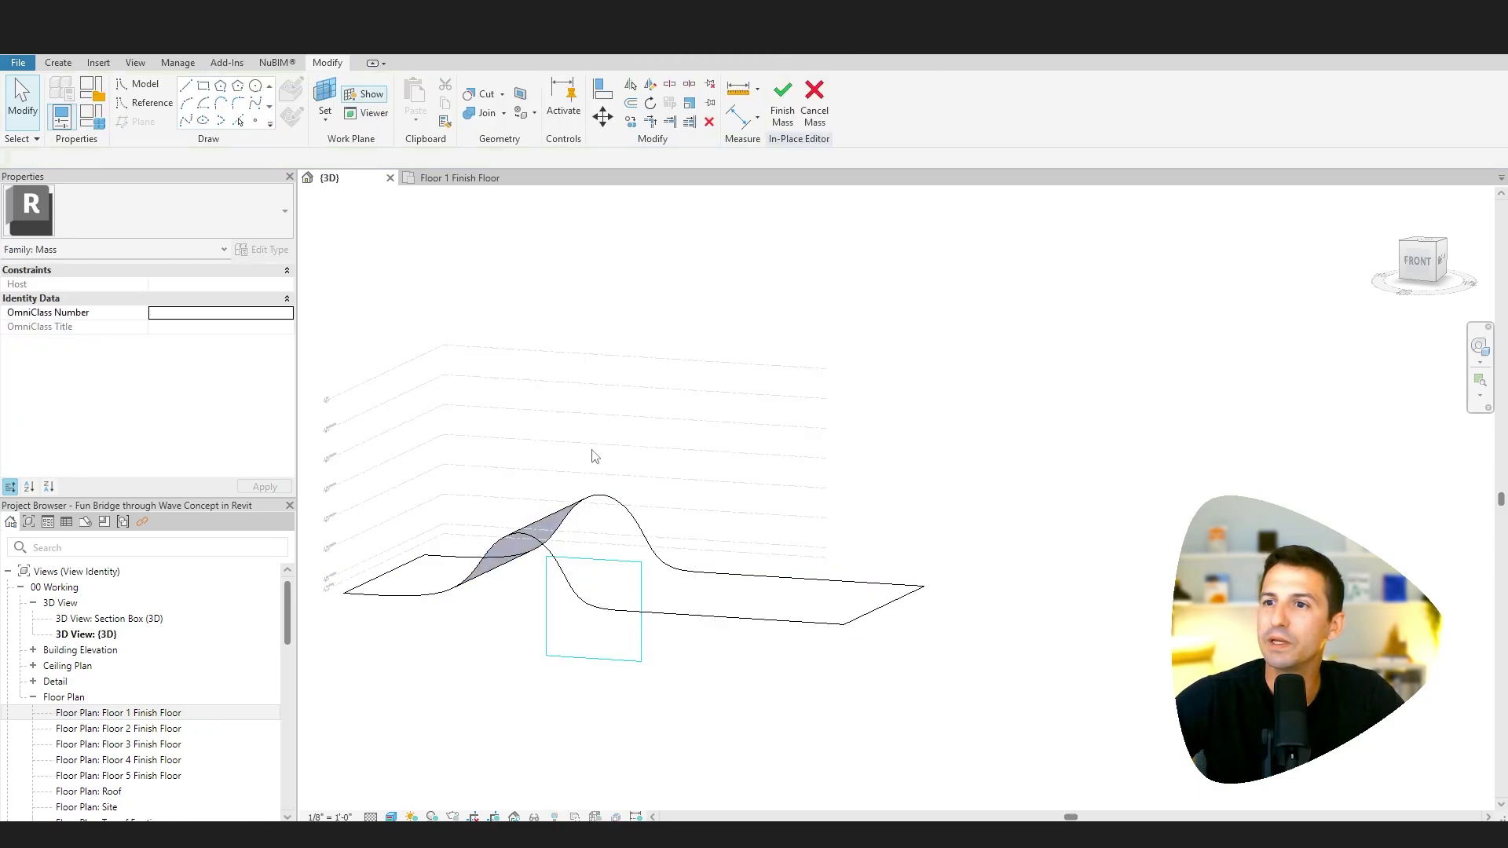
pyautogui.click(625, 510)
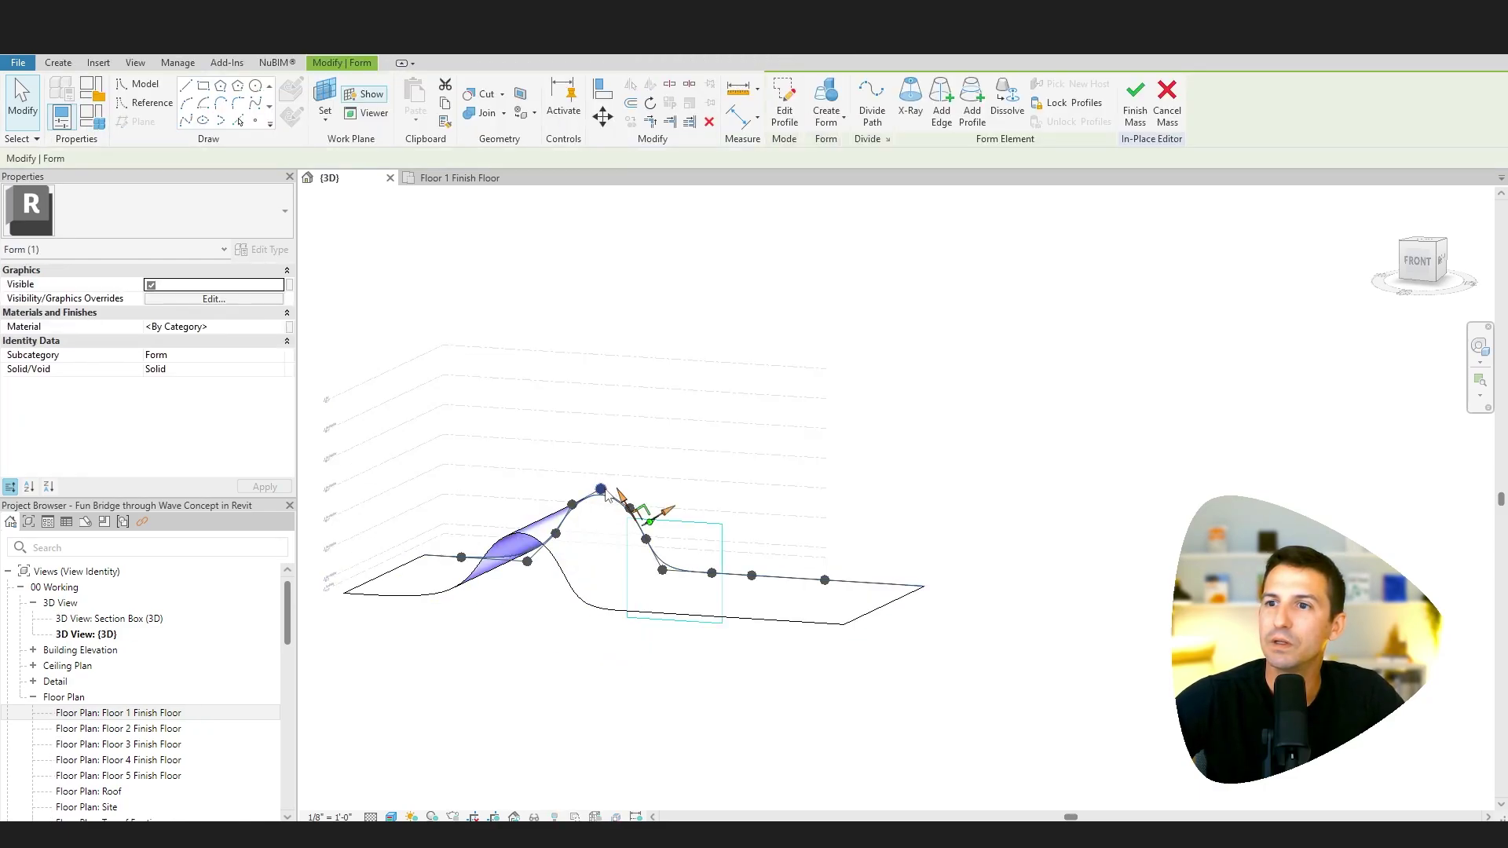
pyautogui.click(604, 490)
pyautogui.moveTo(604, 490); pyautogui.dragTo(605, 457)
pyautogui.click(546, 544)
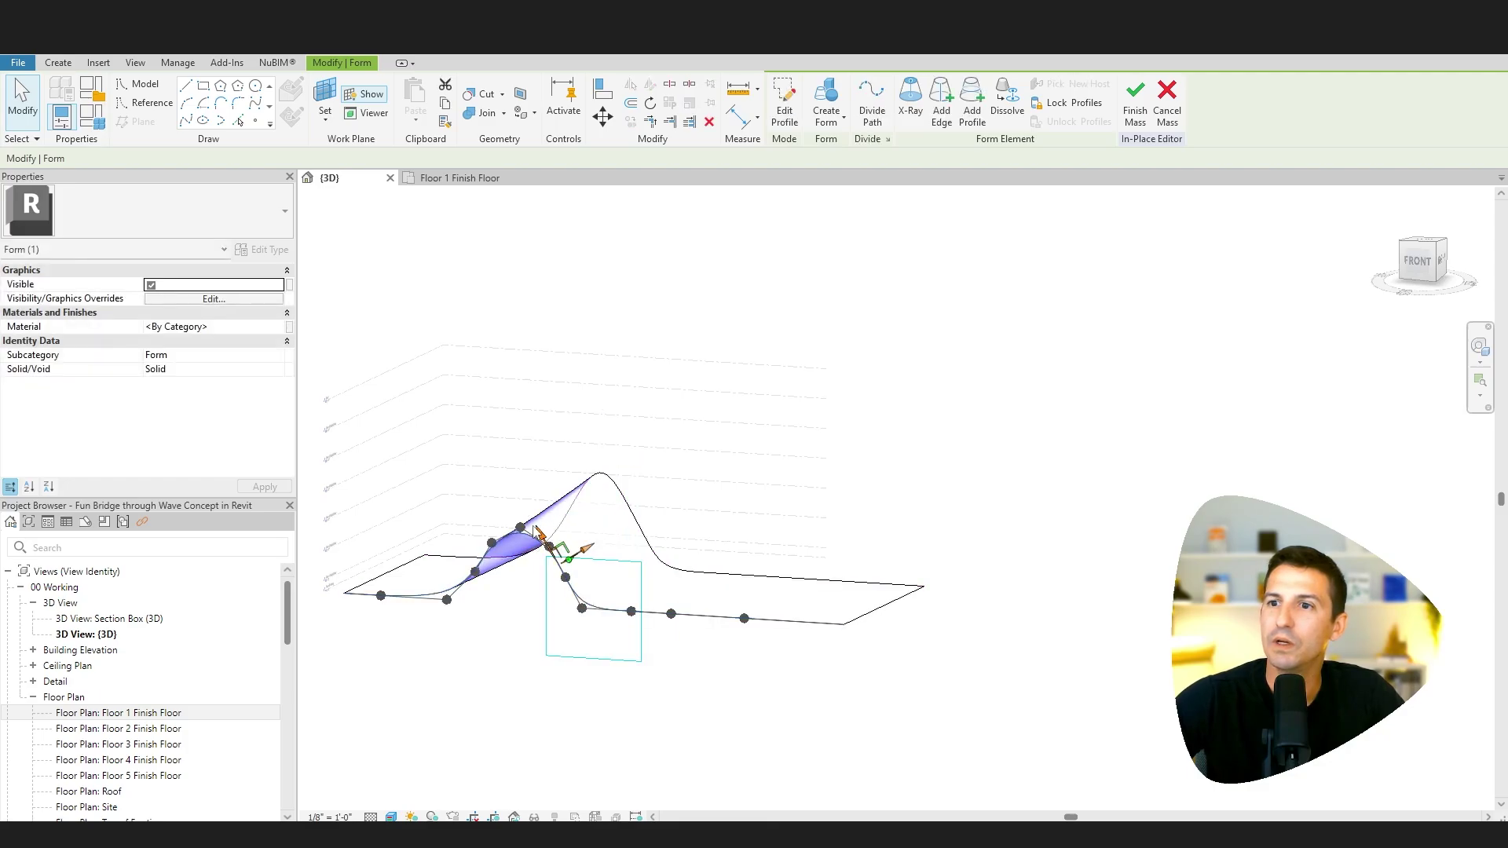
pyautogui.click(520, 528)
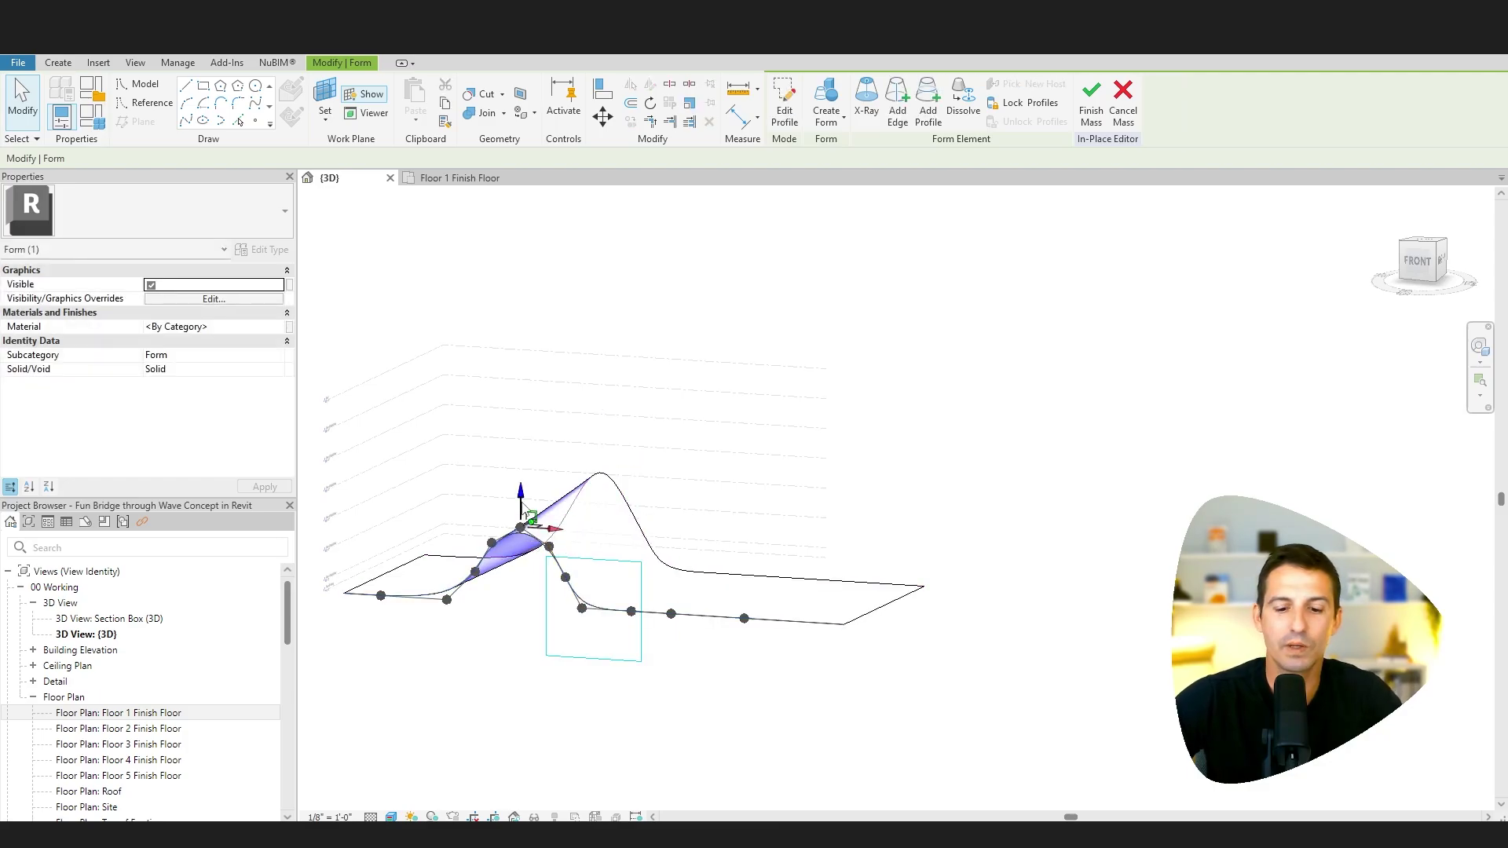
pyautogui.moveTo(521, 500); pyautogui.dragTo(519, 448)
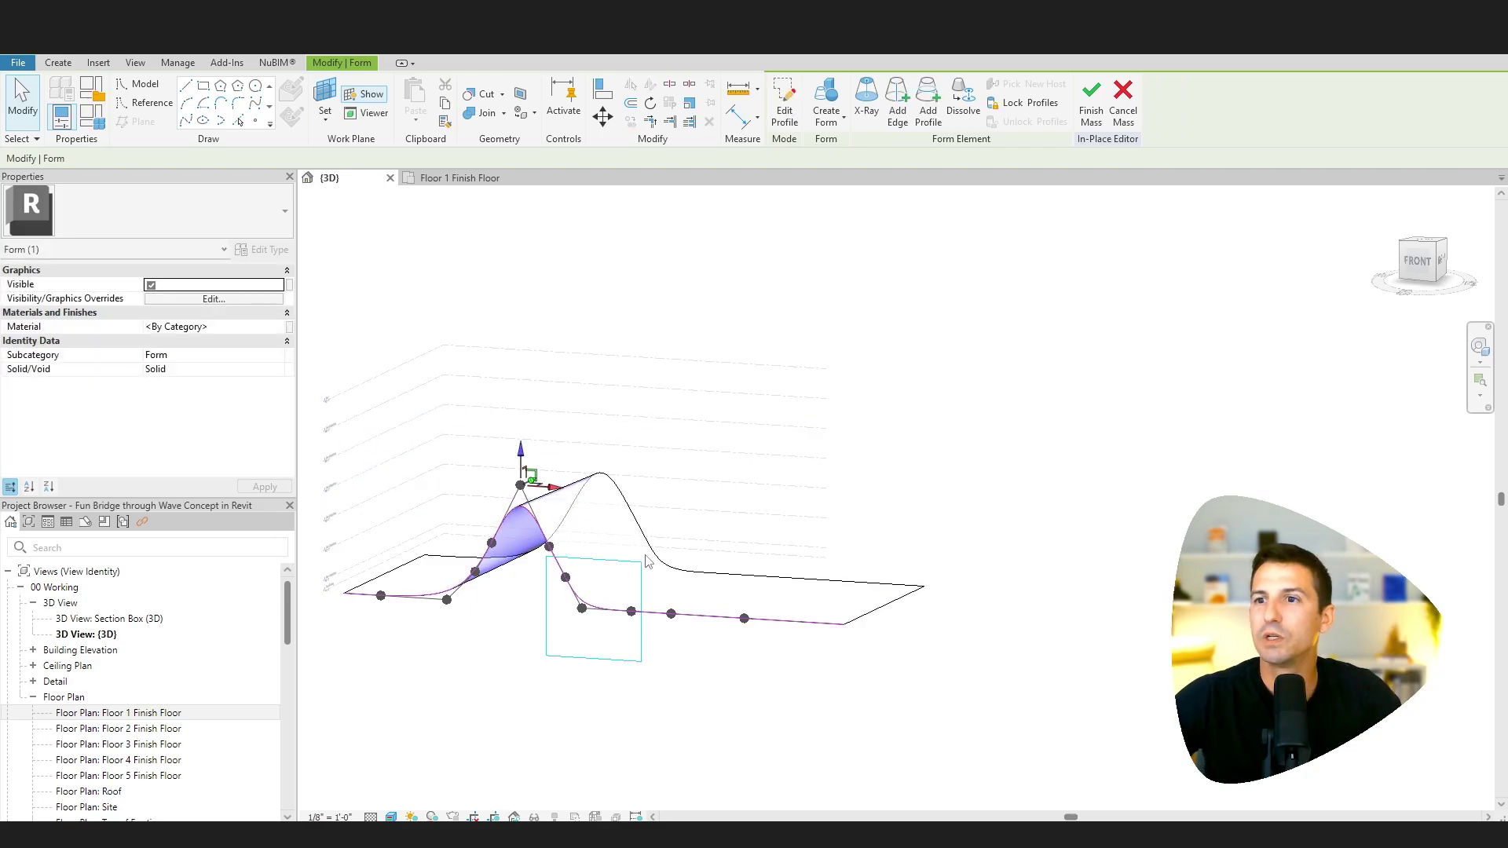
pyautogui.keyDown('shift'); pyautogui.moveTo(649, 563); pyautogui.dragTo(691, 599, button='middle'); pyautogui.keyUp('shift')
# - Finish the mass and rebuild the 20" Concrete roof on the reshaped wave face
pyautogui.click(1091, 102)
pyautogui.moveTo(659, 603); pyautogui.dragTo(743, 602, button='middle')
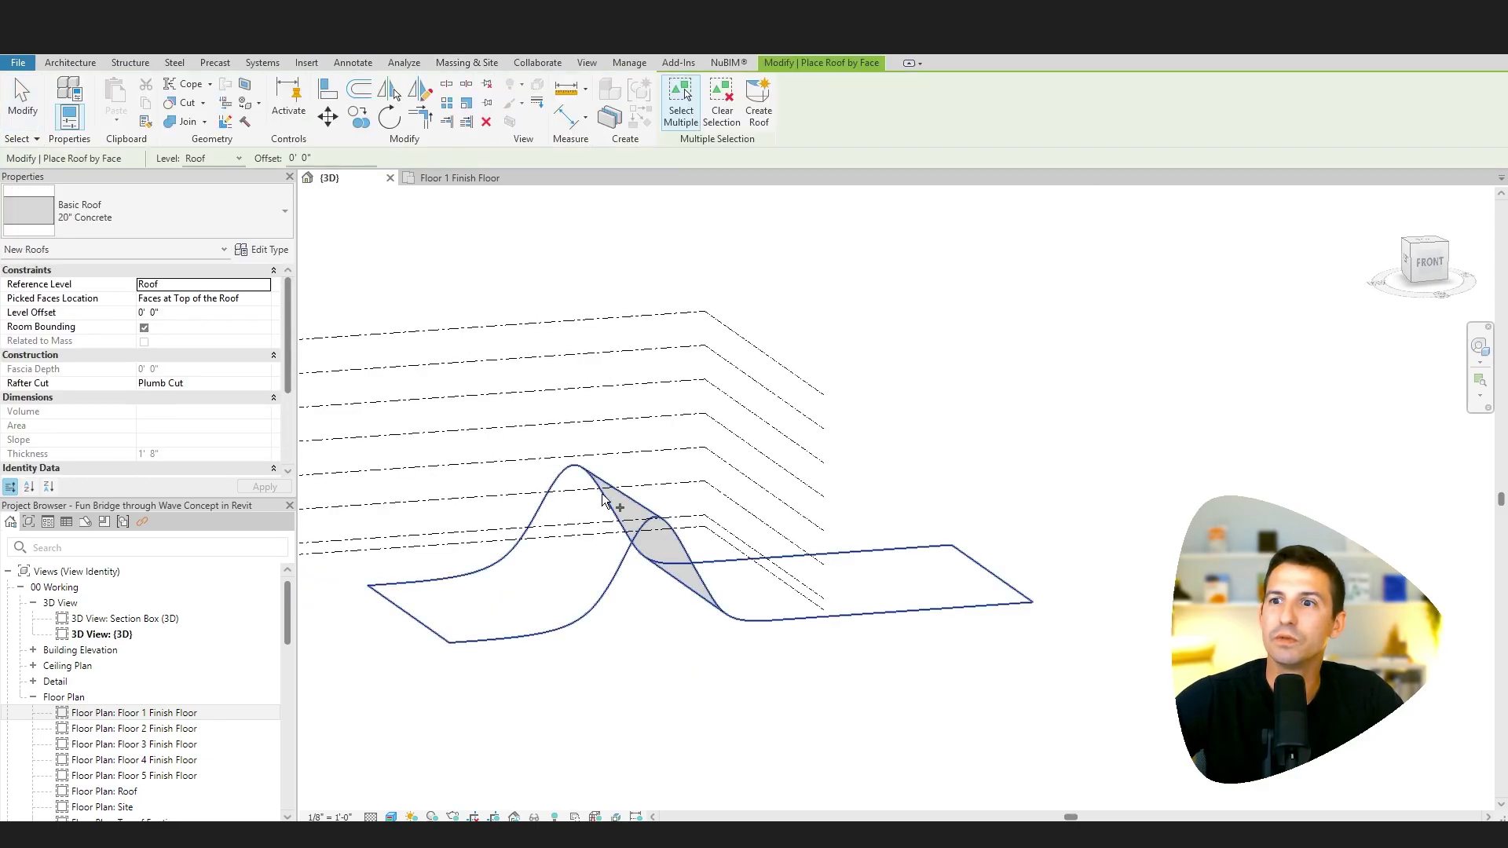
pyautogui.click(604, 498)
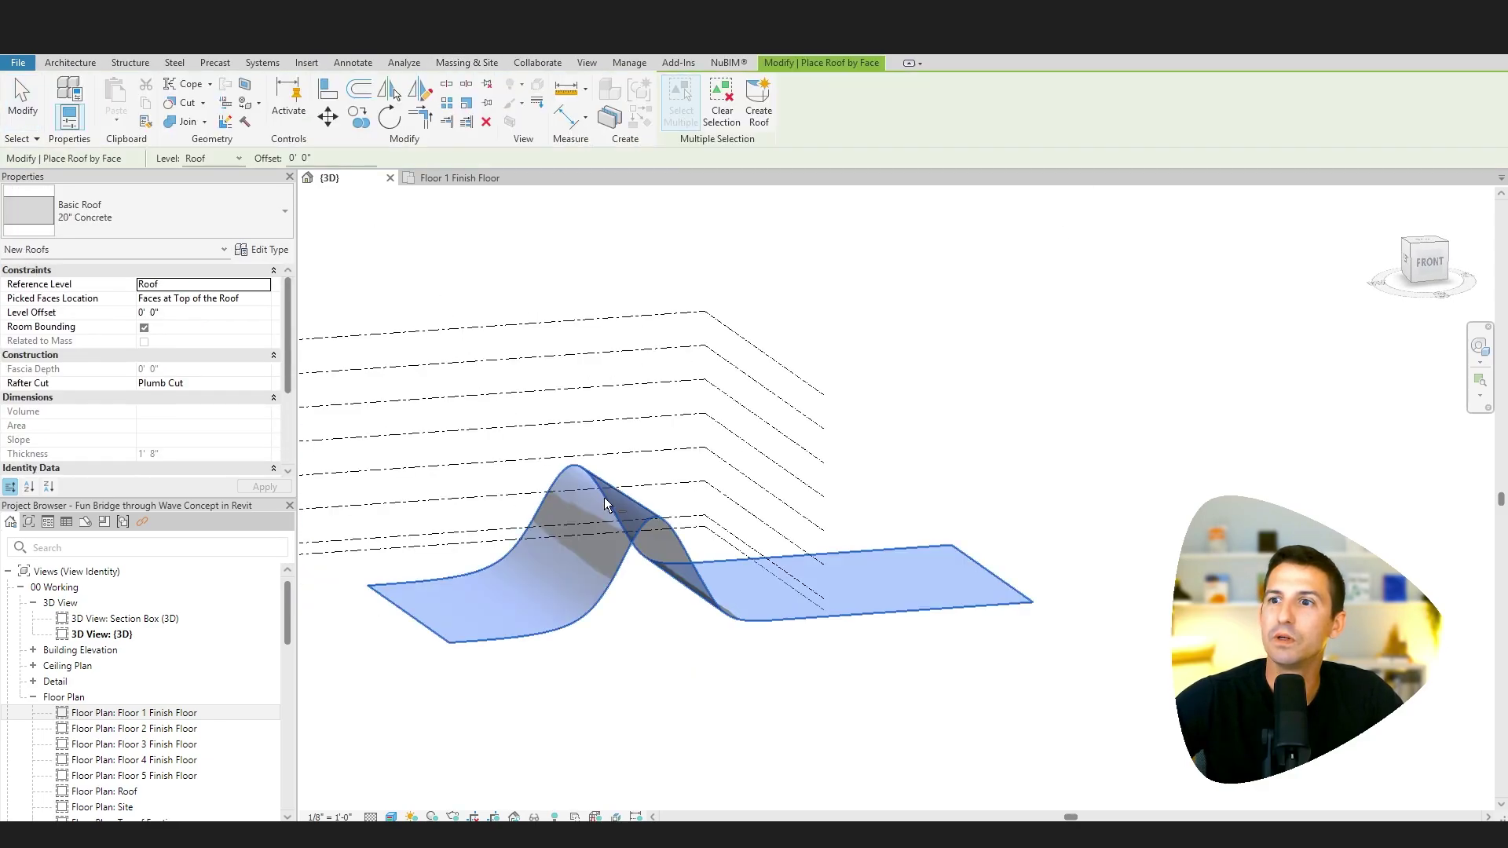
pyautogui.click(758, 102)
pyautogui.moveTo(873, 632)
pyautogui.keyDown('shift'); pyautogui.mouseDown(button='middle')
pyautogui.moveTo(806, 594)
pyautogui.moveTo(882, 586)
pyautogui.moveTo(898, 629)
pyautogui.mouseUp(button='middle'); pyautogui.keyUp('shift')
pyautogui.press('Escape')
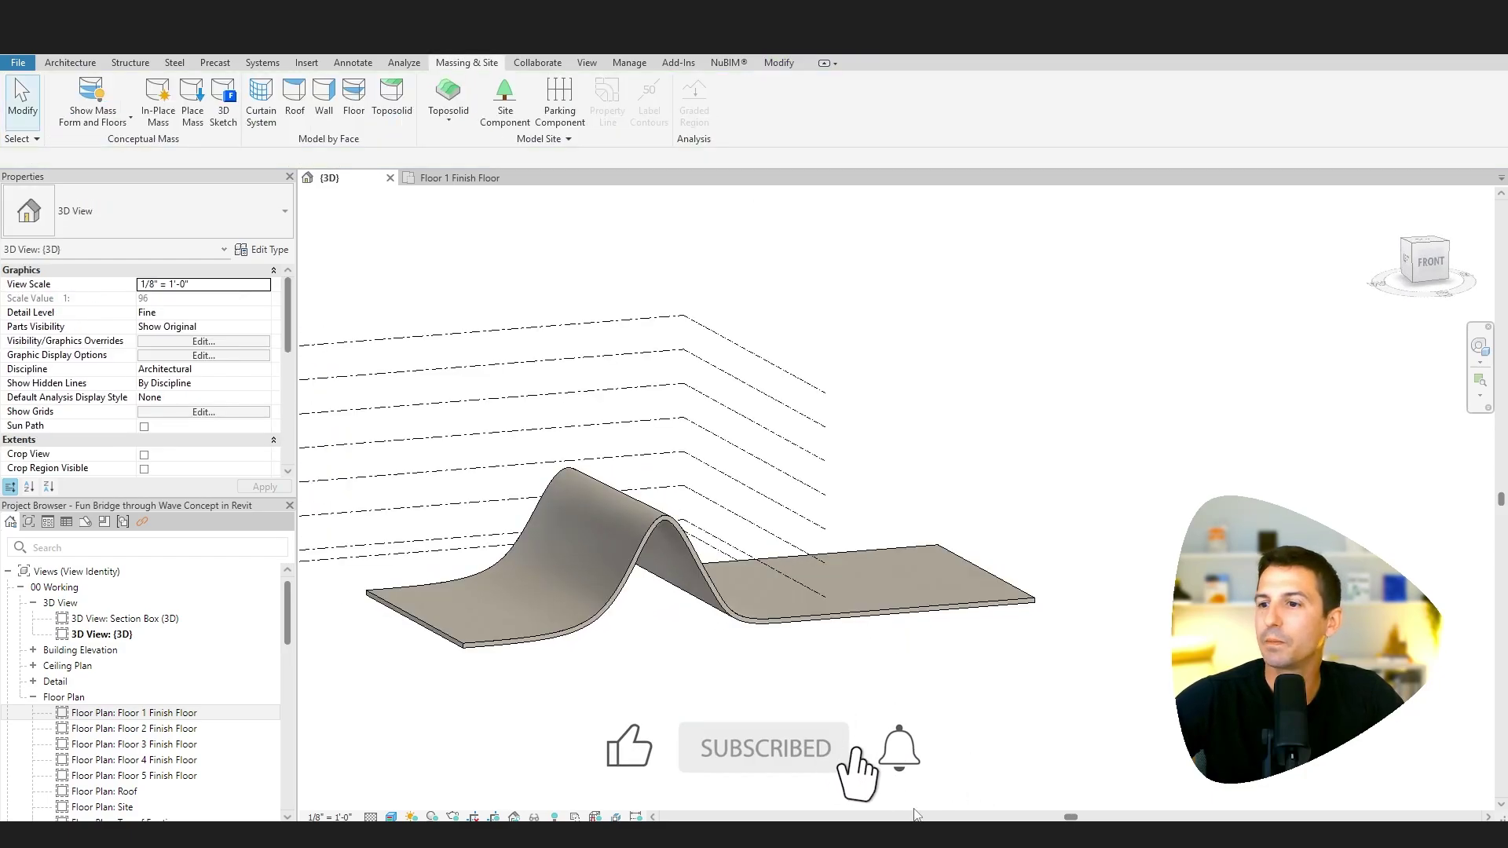
pyautogui.click(922, 834)
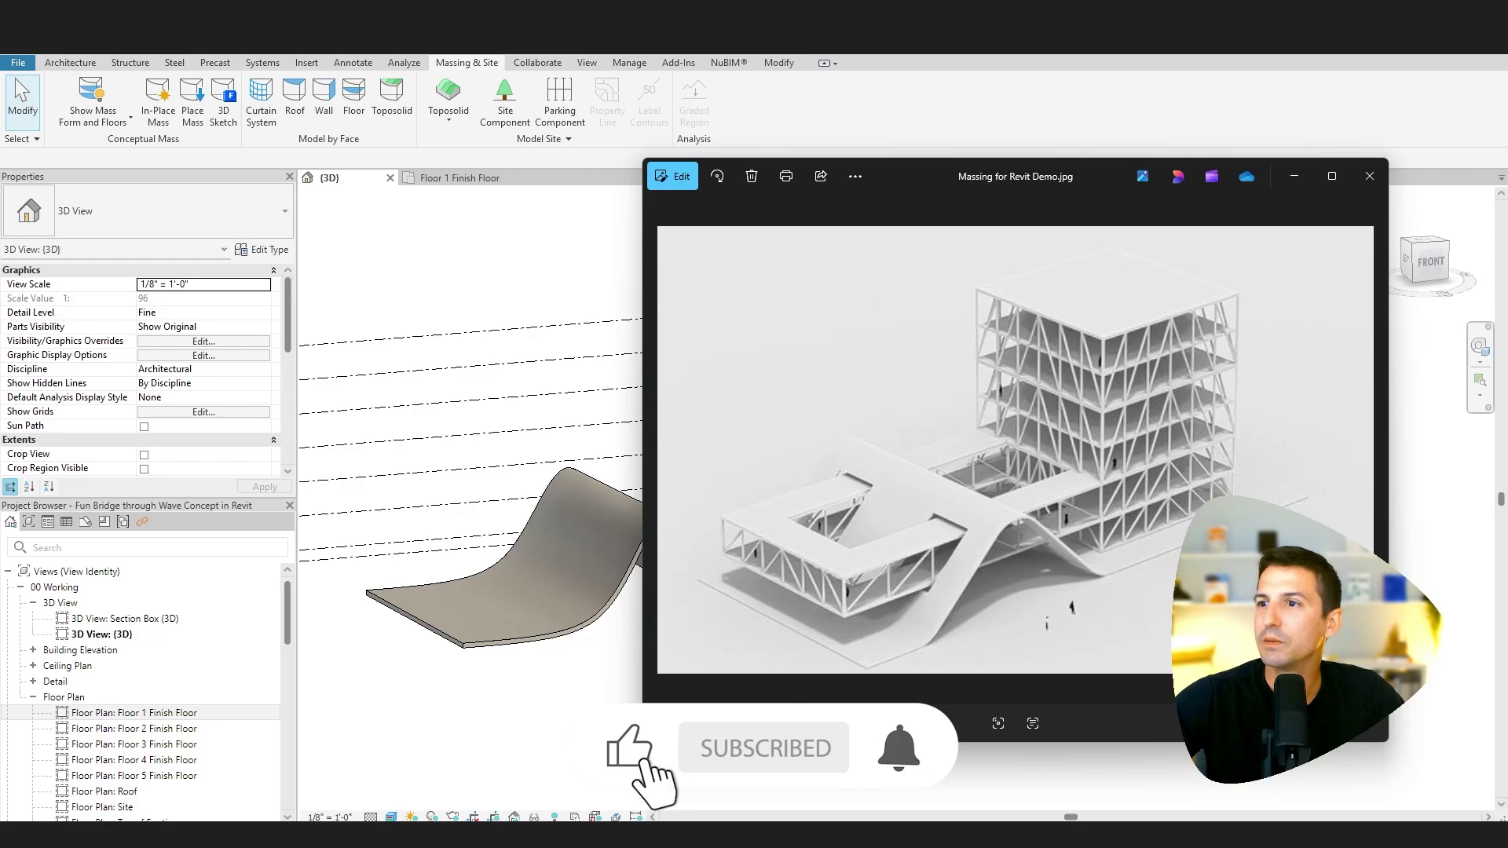
pyautogui.hotkey('alt', 'Tab')
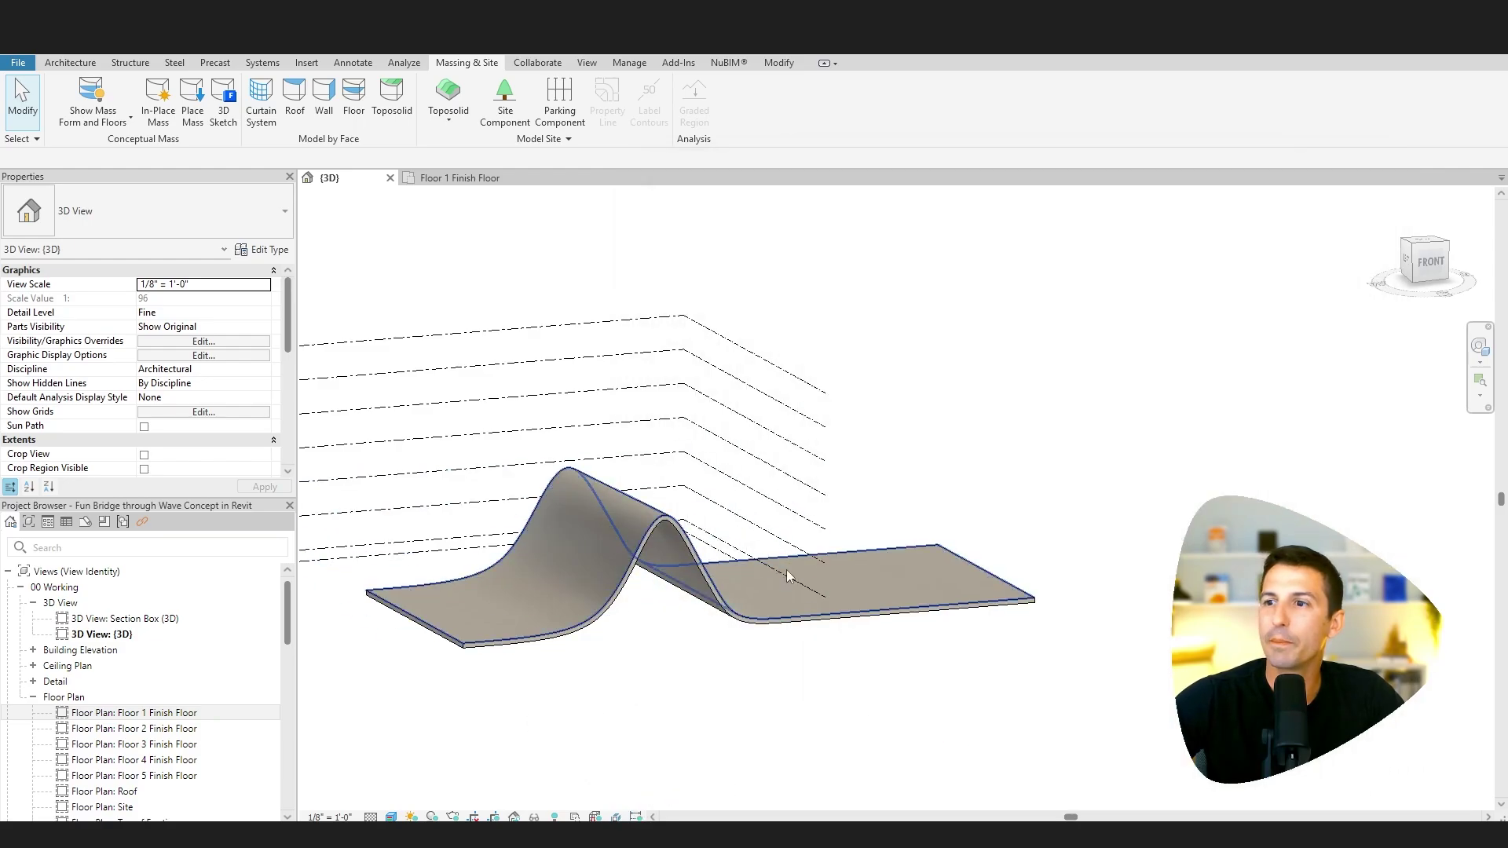
# - On Floor 1 Finish Floor, sketch a rectangular Concrete Slab 8" floor boundary
pyautogui.click(430, 180)
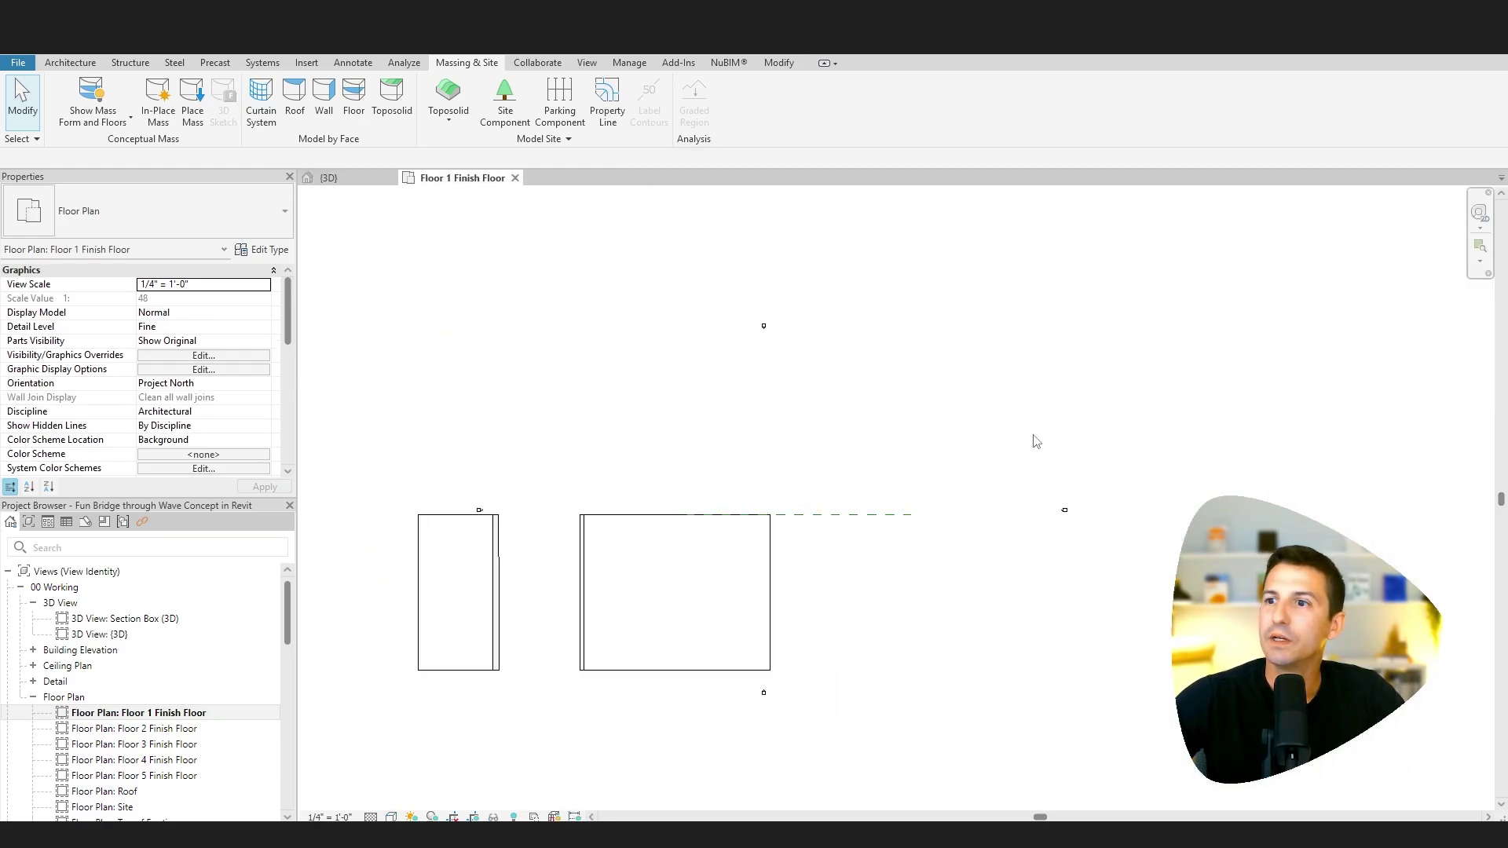
pyautogui.scroll(4, 680, 653)
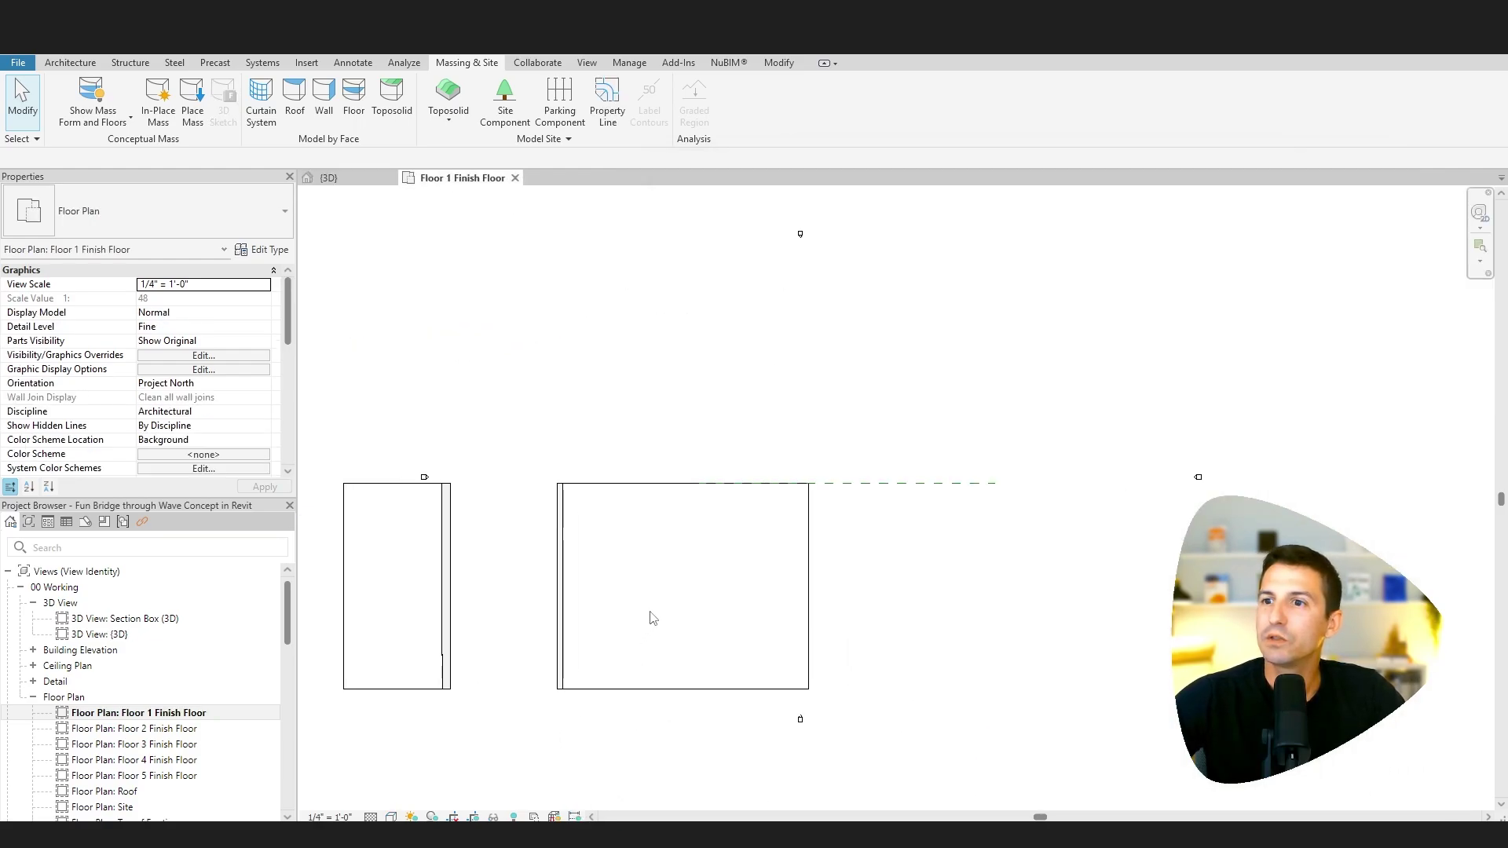
pyautogui.click(73, 63)
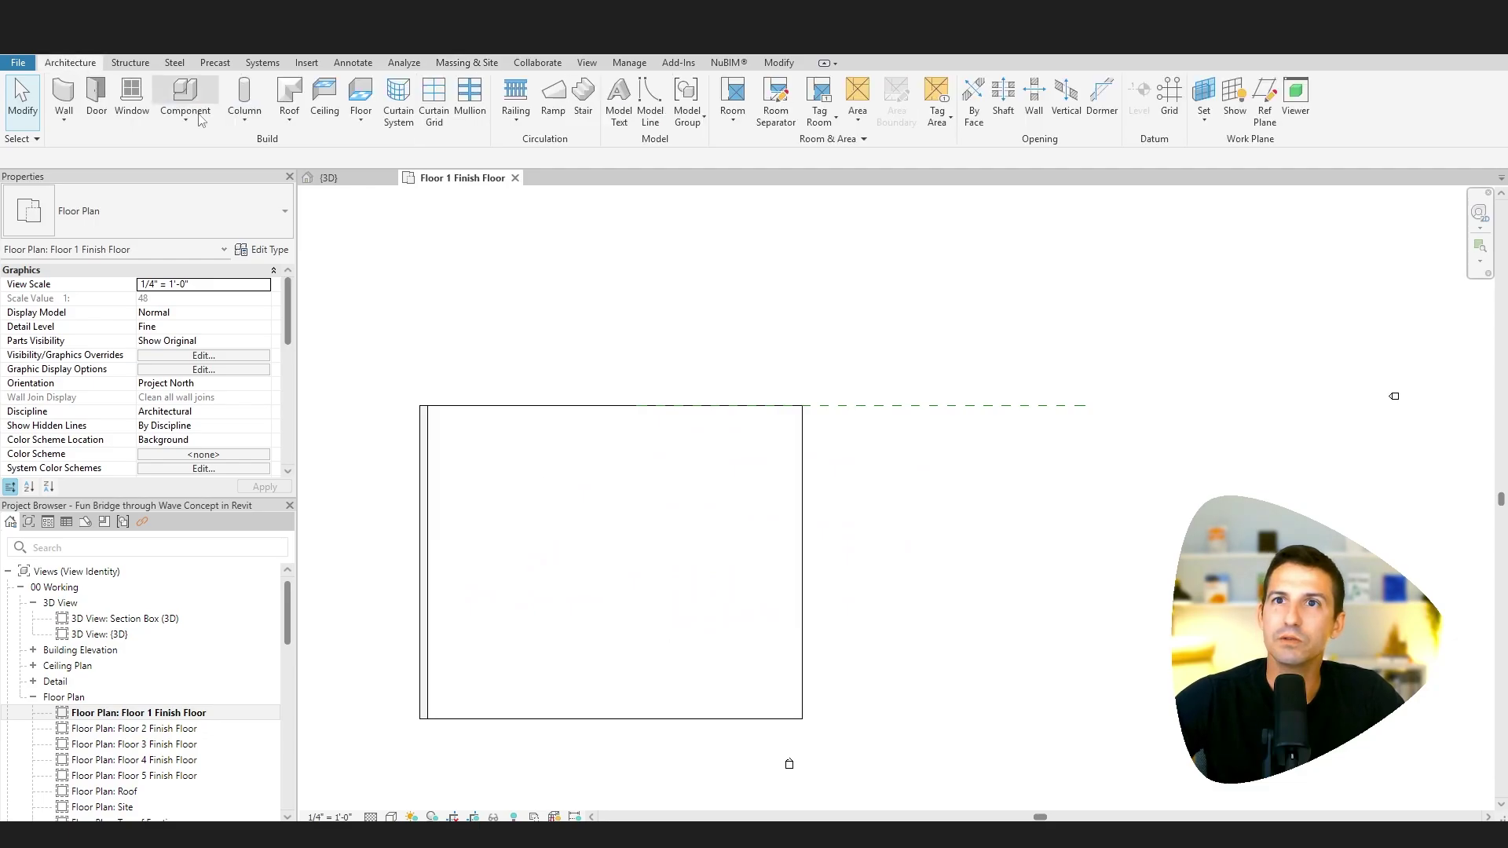
pyautogui.click(360, 93)
pyautogui.click(143, 217)
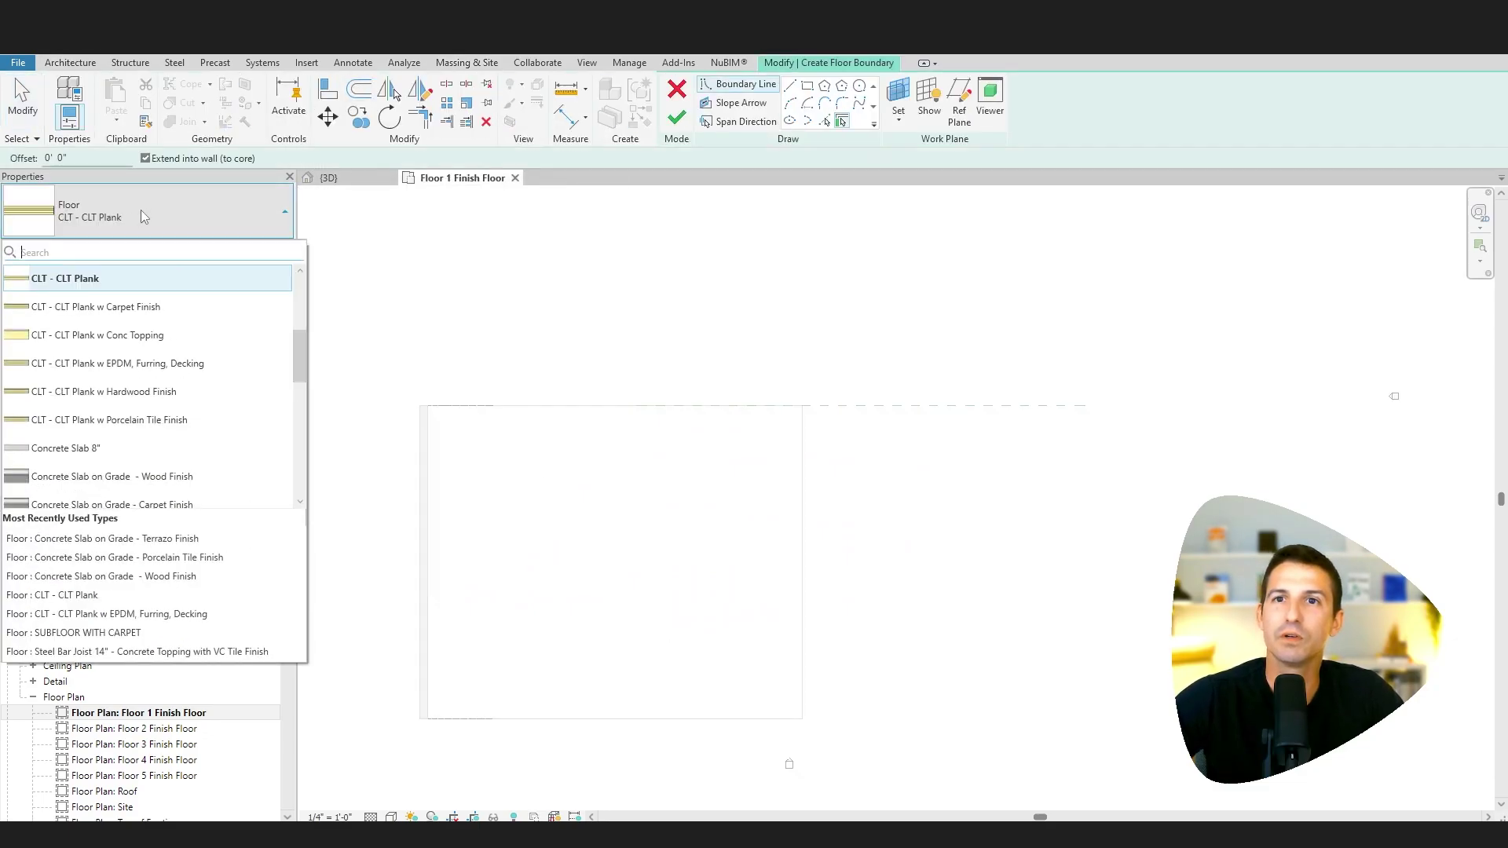
pyautogui.click(65, 448)
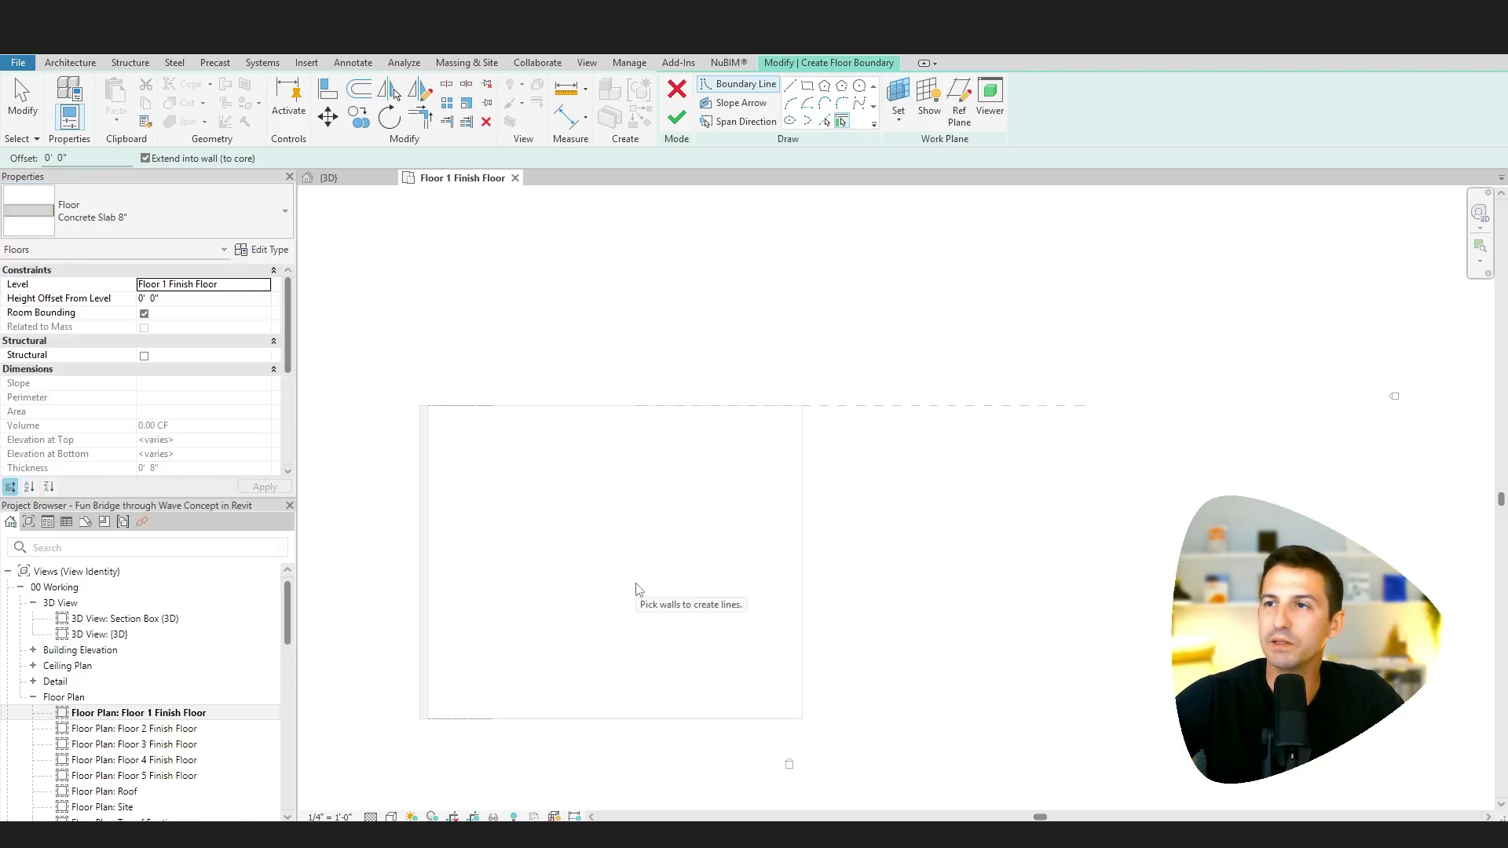
pyautogui.click(807, 85)
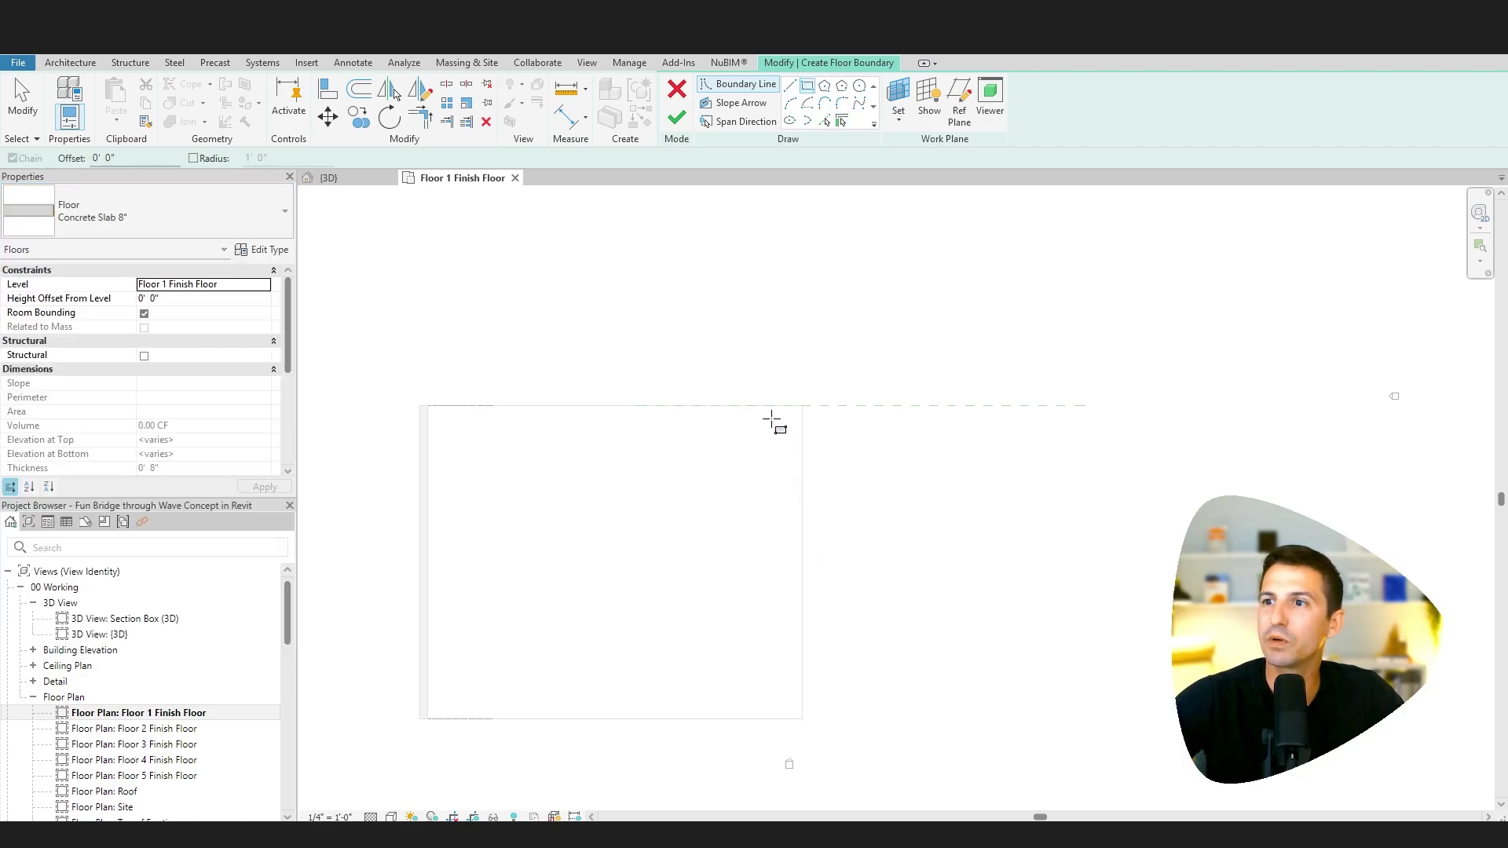
pyautogui.click(778, 425)
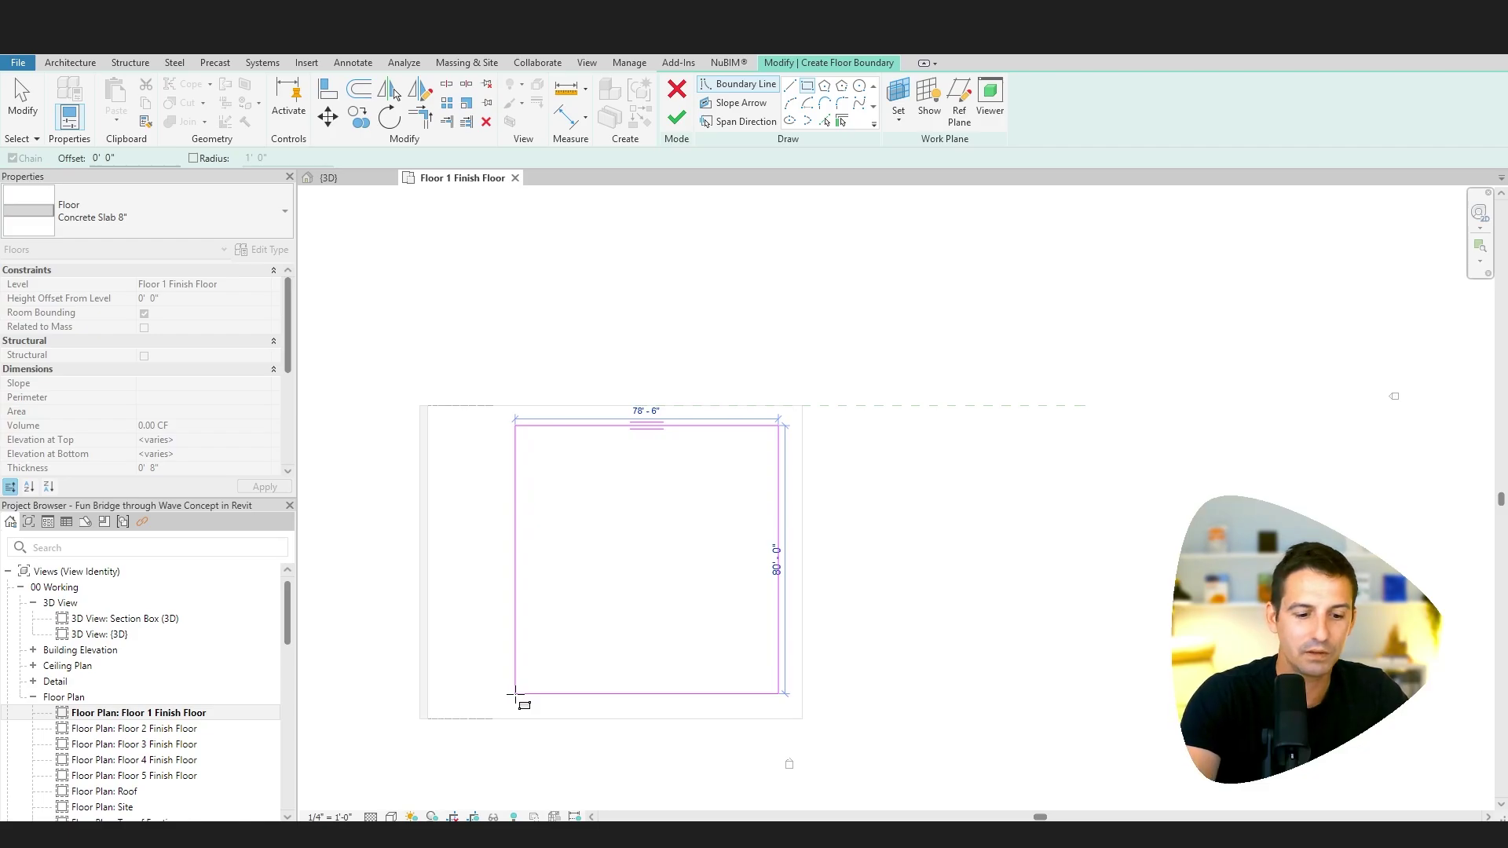
pyautogui.click(516, 695)
pyautogui.press('Escape')
pyautogui.press('Escape')
# - Change the rectangle's 76' width and 82' length dimensions both to 80'
pyautogui.click(779, 503)
pyautogui.click(659, 721)
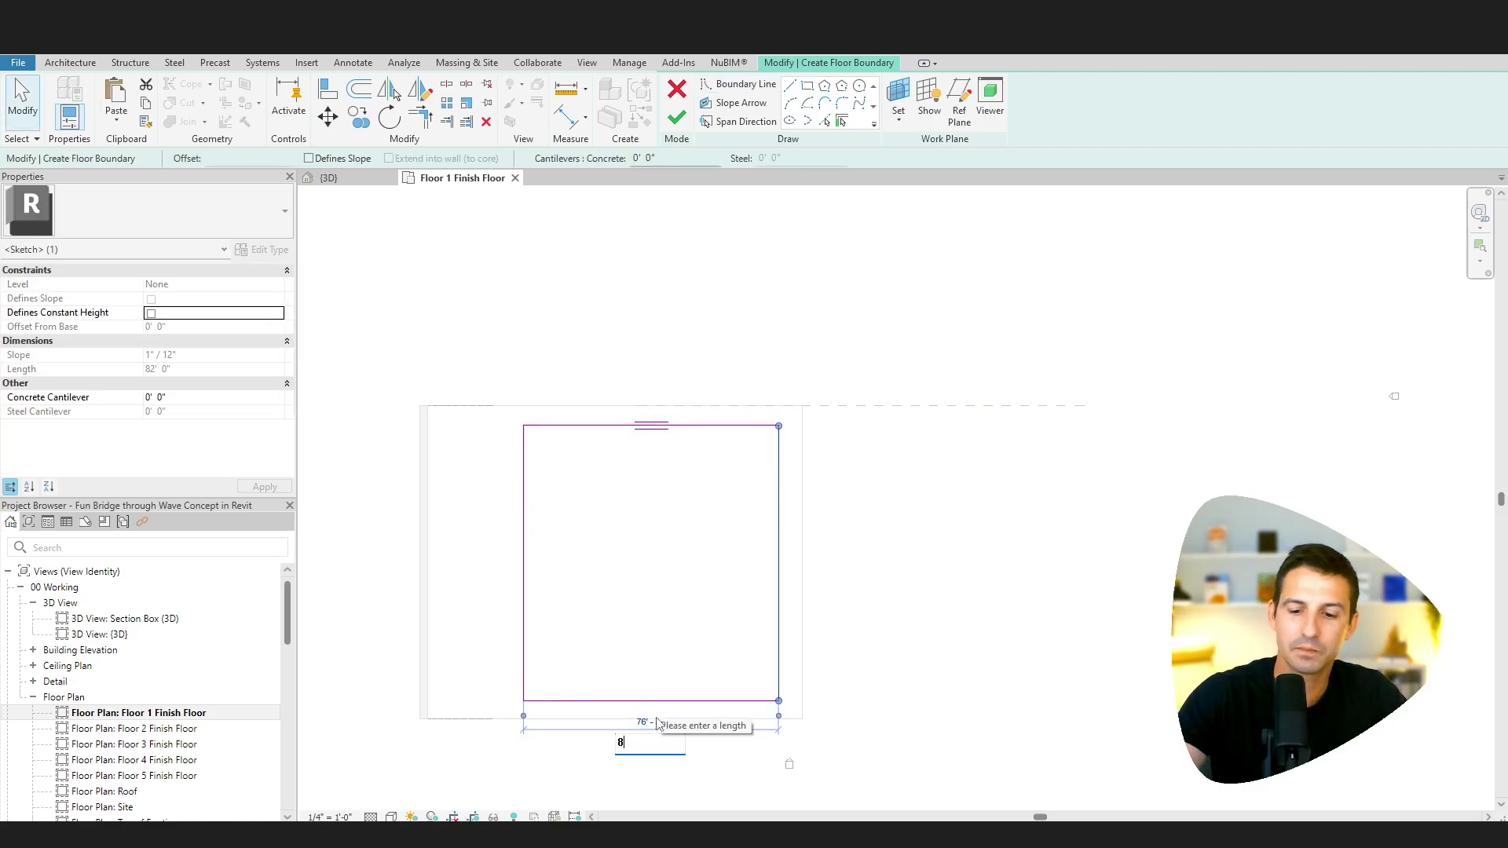
pyautogui.write('80')
pyautogui.press('Return')
pyautogui.click(642, 617)
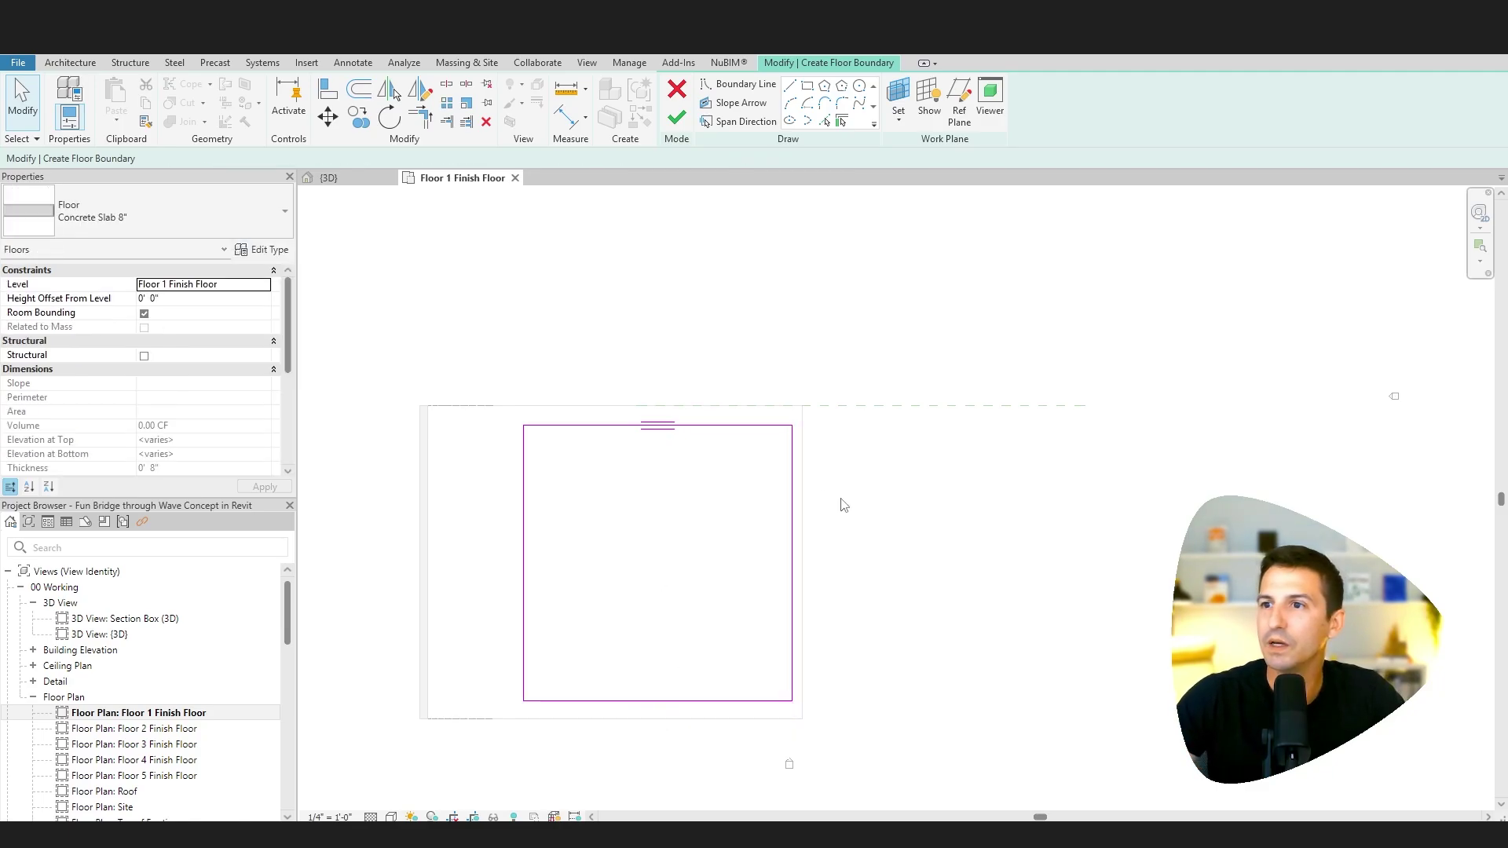
pyautogui.click(791, 526)
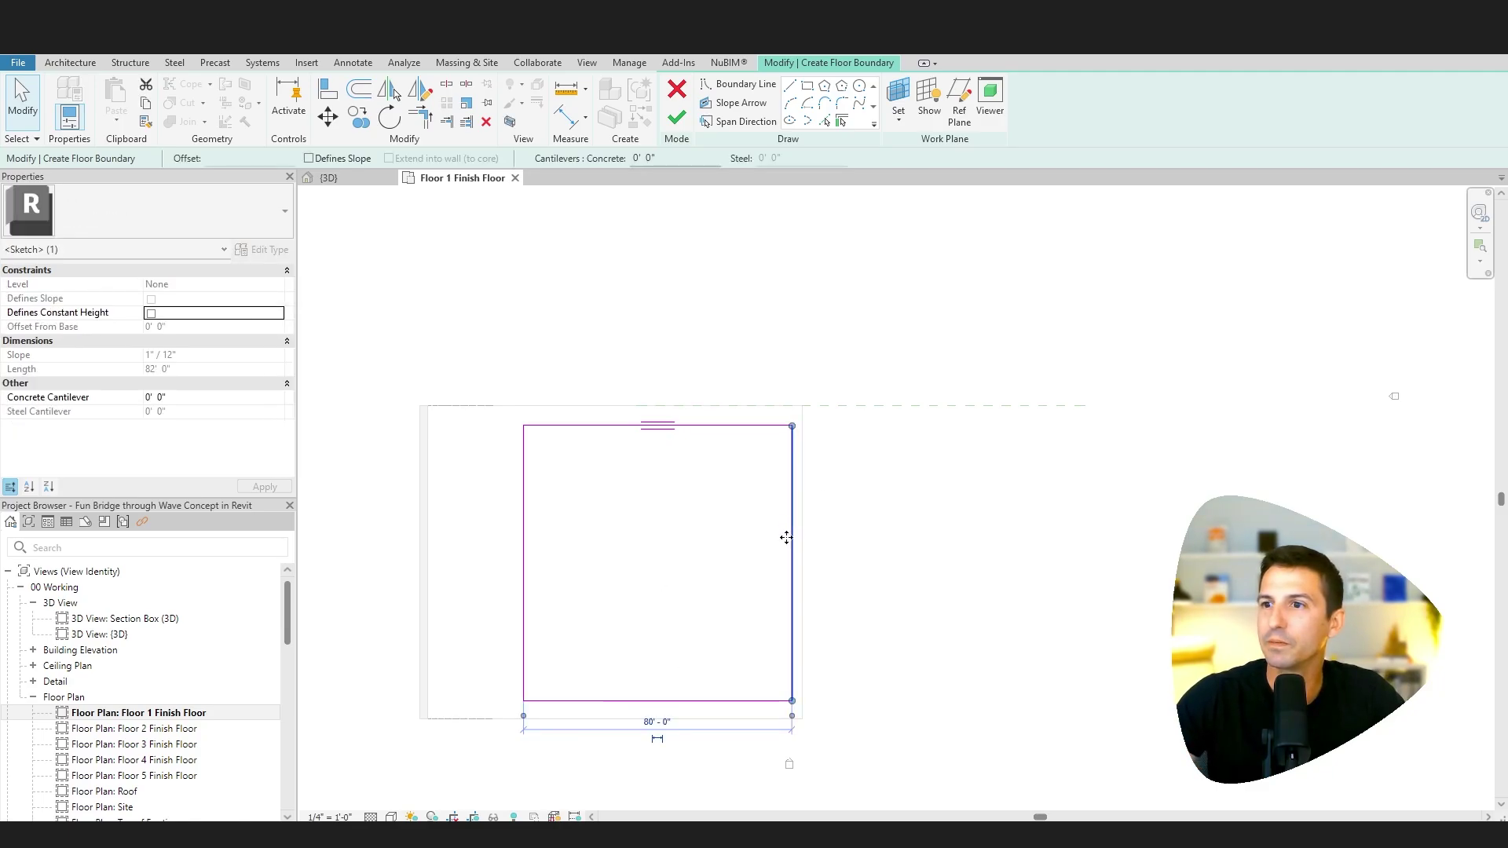
pyautogui.click(627, 692)
pyautogui.click(615, 701)
pyautogui.click(486, 567)
pyautogui.write('80')
pyautogui.press('Return')
pyautogui.click(488, 568)
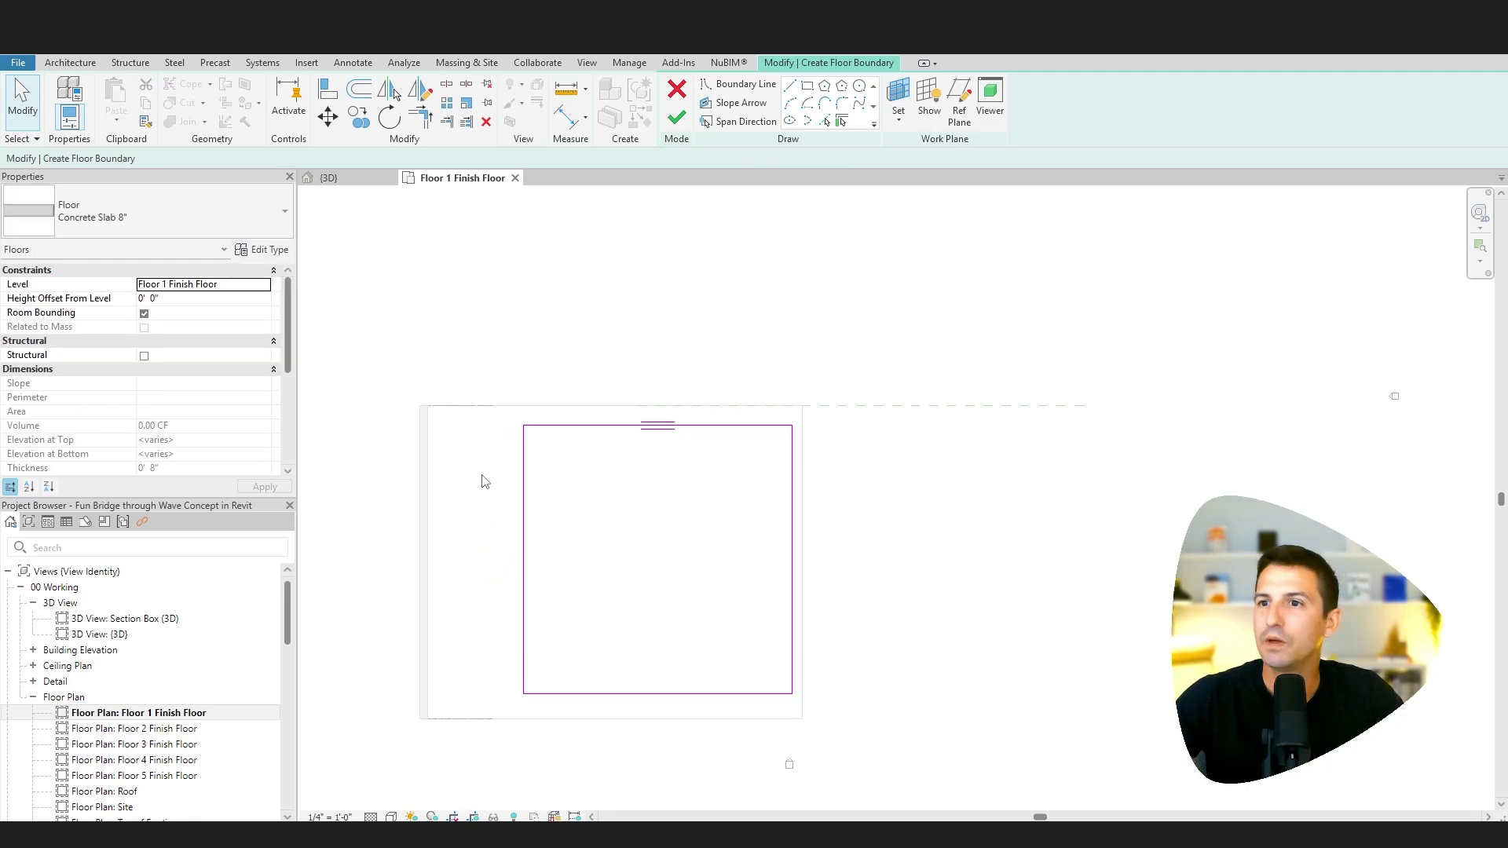
pyautogui.moveTo(490, 420); pyautogui.dragTo(824, 694)
pyautogui.click(589, 505)
# - Finish the concrete floor sketch and view it in 3D
pyautogui.click(676, 118)
pyautogui.click(328, 177)
pyautogui.moveTo(903, 587)
pyautogui.keyDown('shift'); pyautogui.mouseDown(button='middle')
pyautogui.moveTo(898, 625)
pyautogui.moveTo(883, 582)
pyautogui.mouseUp(button='middle'); pyautogui.keyUp('shift')
pyautogui.scroll(4, 883, 582)
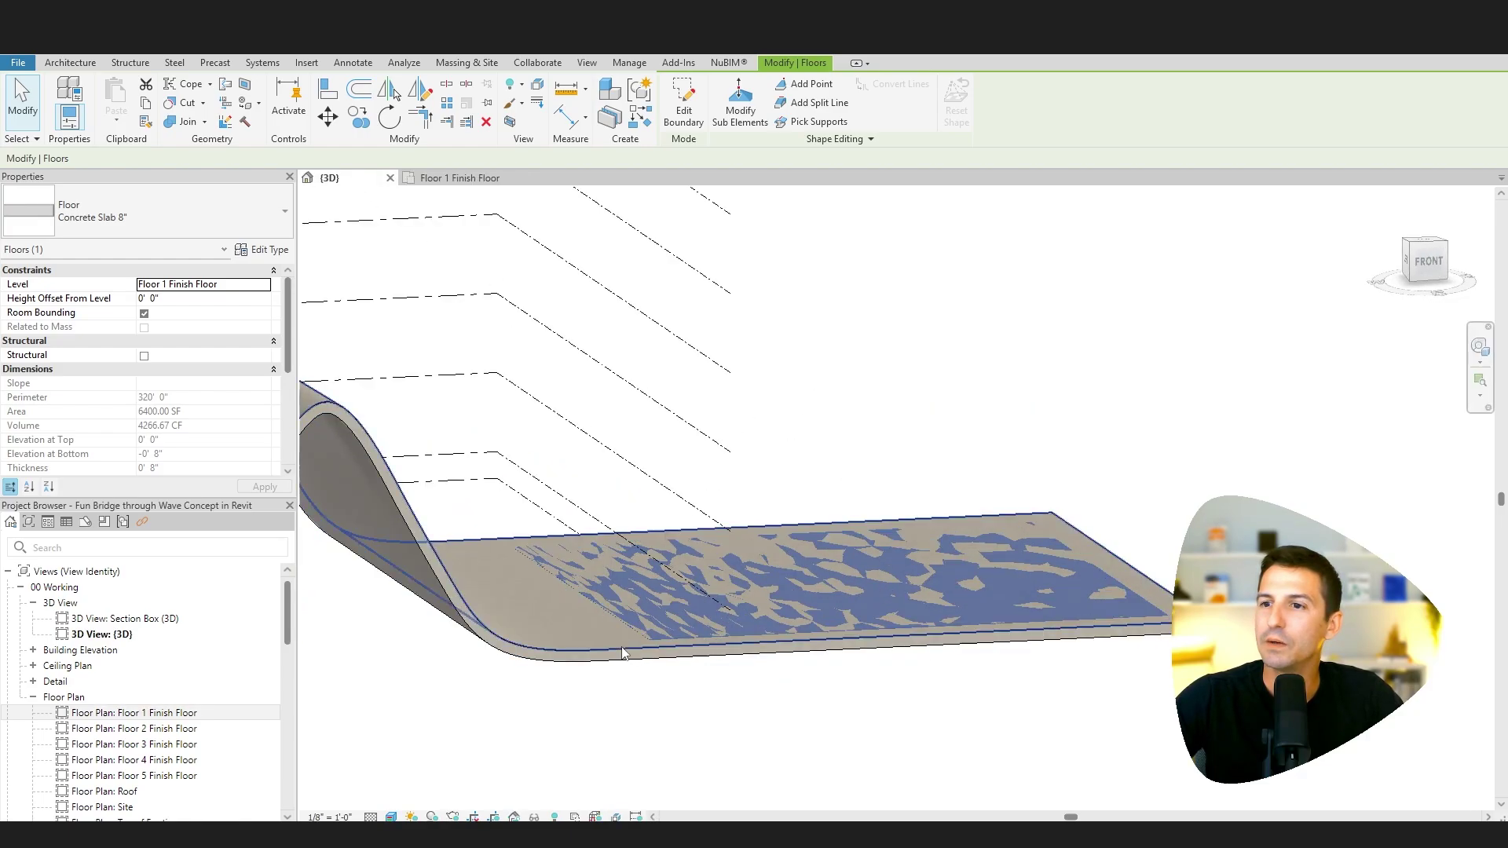
pyautogui.press('Escape')
# - Lower the wavy roof with a Level Offset of -0' 6"
pyautogui.click(620, 662)
pyautogui.scroll(-3, 663, 691)
pyautogui.moveTo(663, 691)
pyautogui.keyDown('shift'); pyautogui.mouseDown(button='middle')
pyautogui.moveTo(903, 680)
pyautogui.moveTo(794, 687)
pyautogui.mouseUp(button='middle'); pyautogui.keyUp('shift')
pyautogui.click(200, 313)
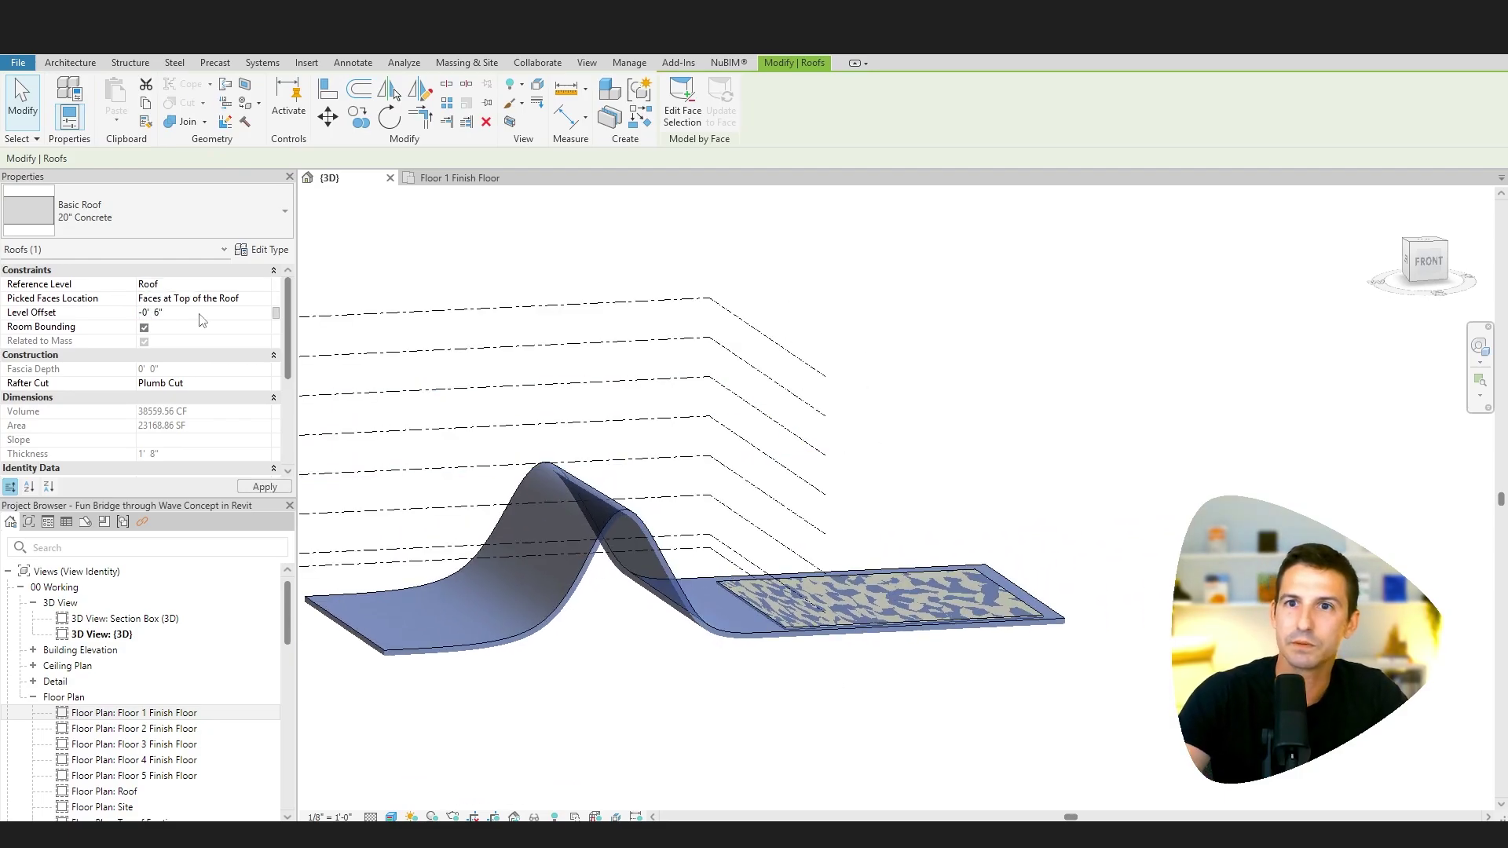
pyautogui.click(265, 487)
pyautogui.click(838, 689)
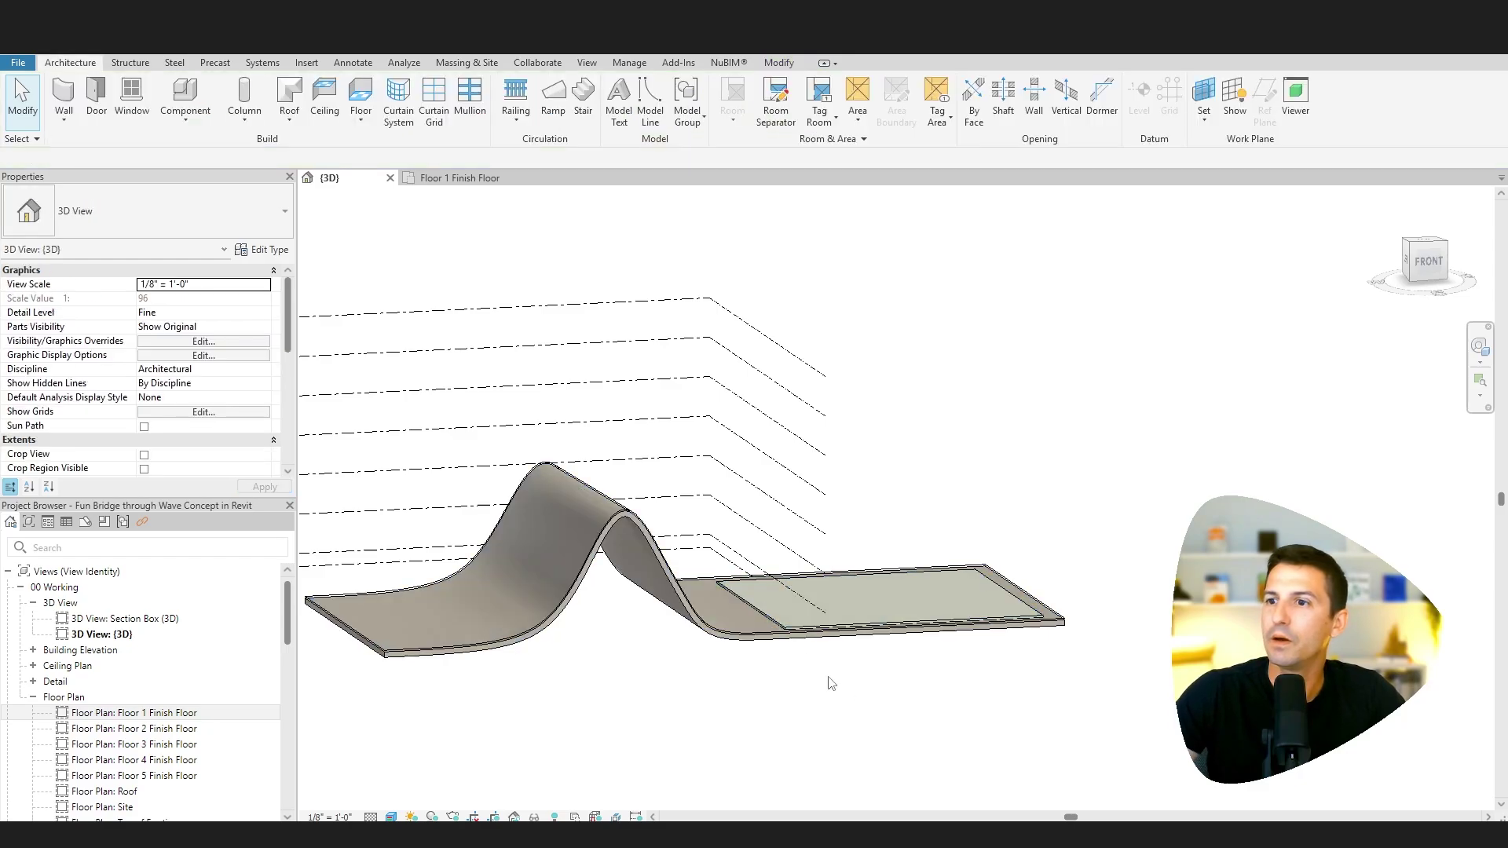
pyautogui.keyDown('shift'); pyautogui.moveTo(838, 689); pyautogui.dragTo(808, 730, button='middle'); pyautogui.keyUp('shift')
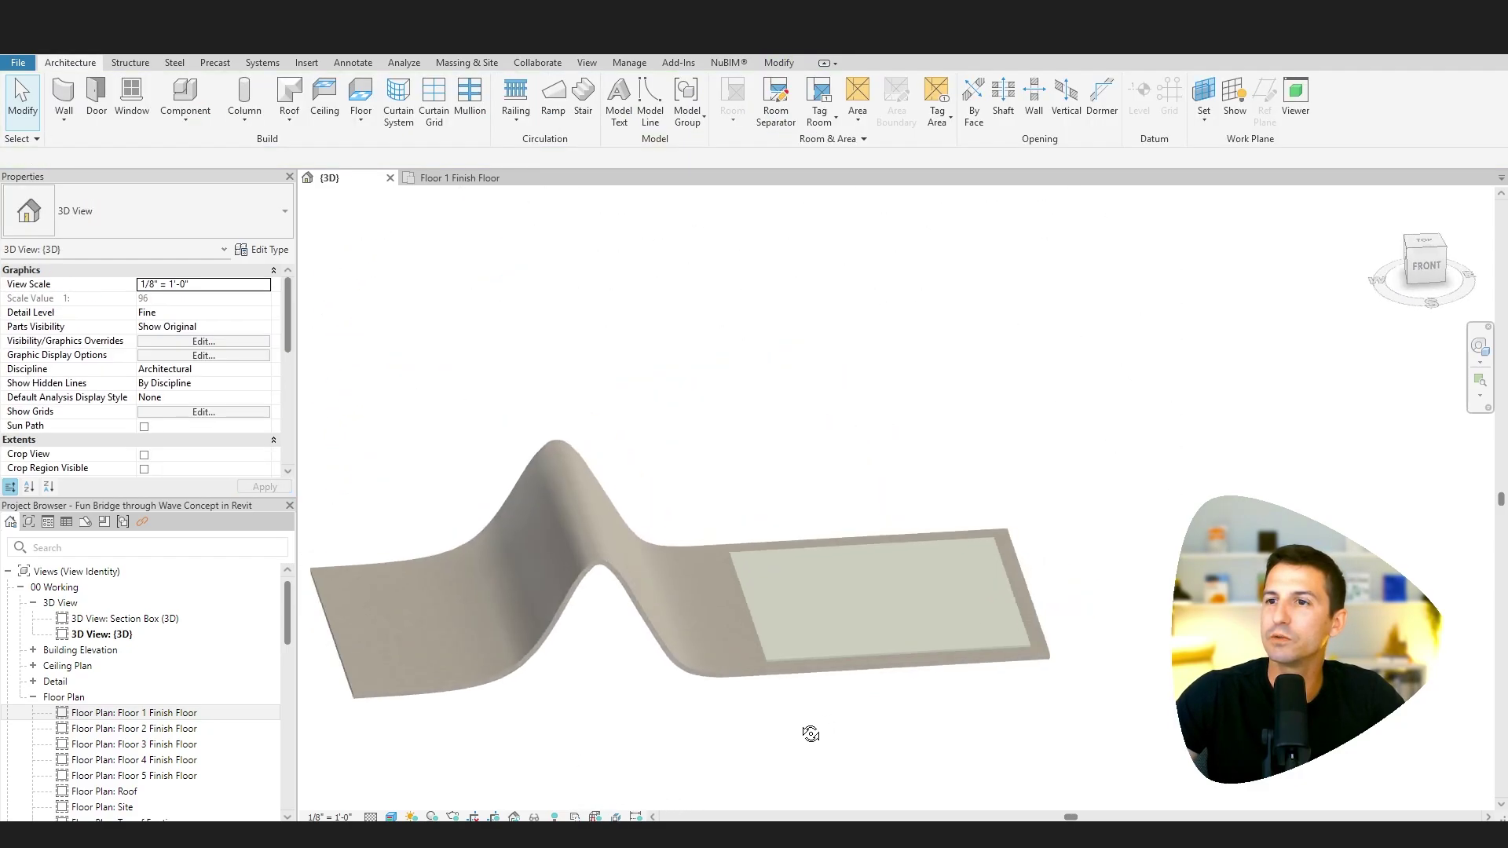
# - Copy the slab and paste it aligned to Floor 2 through Floor 6 Finish Floor
pyautogui.click(803, 639)
pyautogui.moveTo(864, 462); pyautogui.dragTo(820, 509, button='middle')
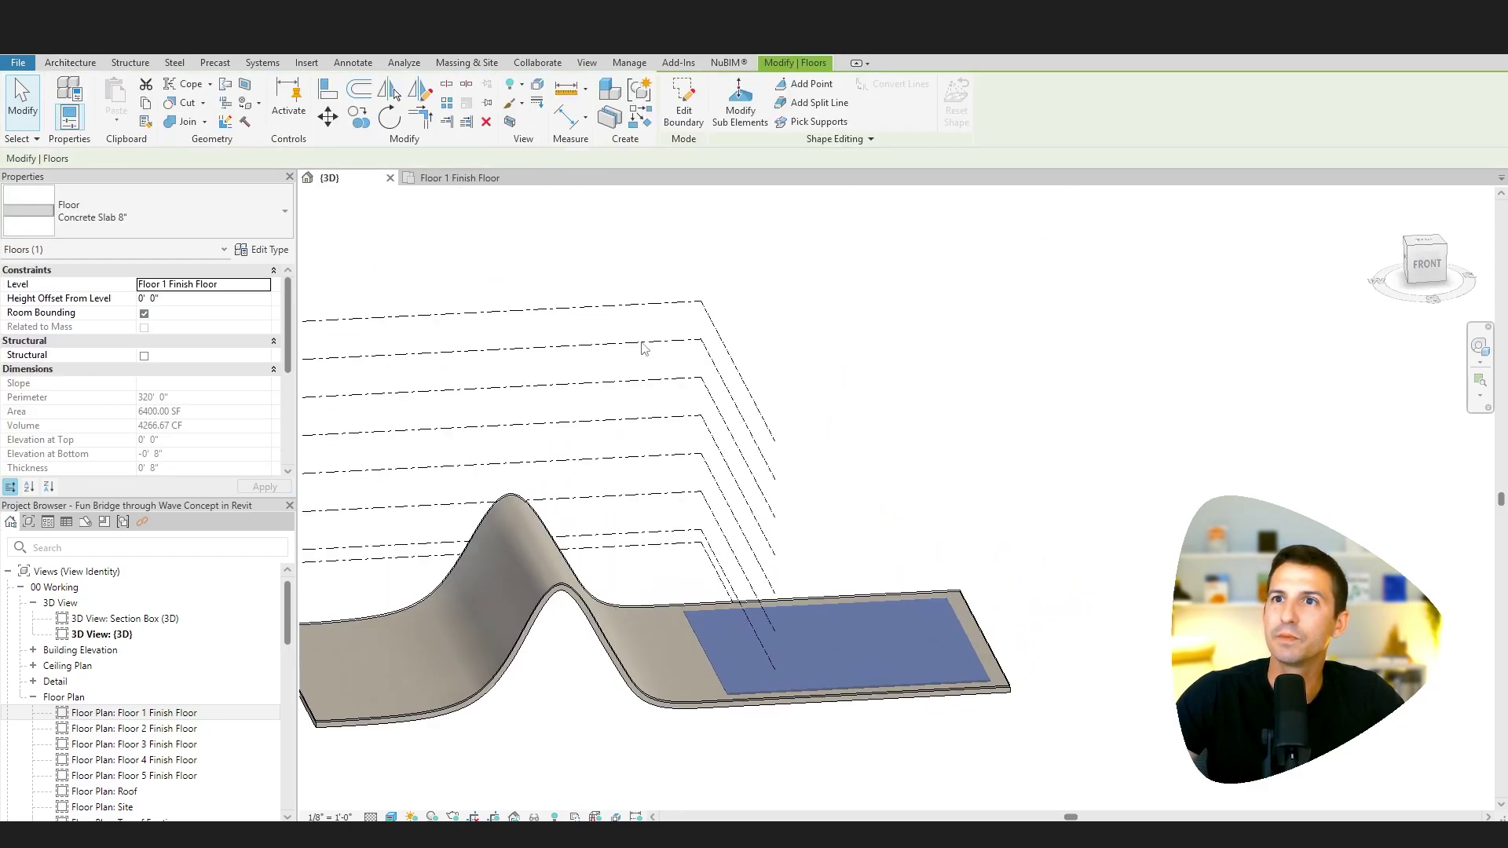
pyautogui.click(146, 104)
pyautogui.click(116, 119)
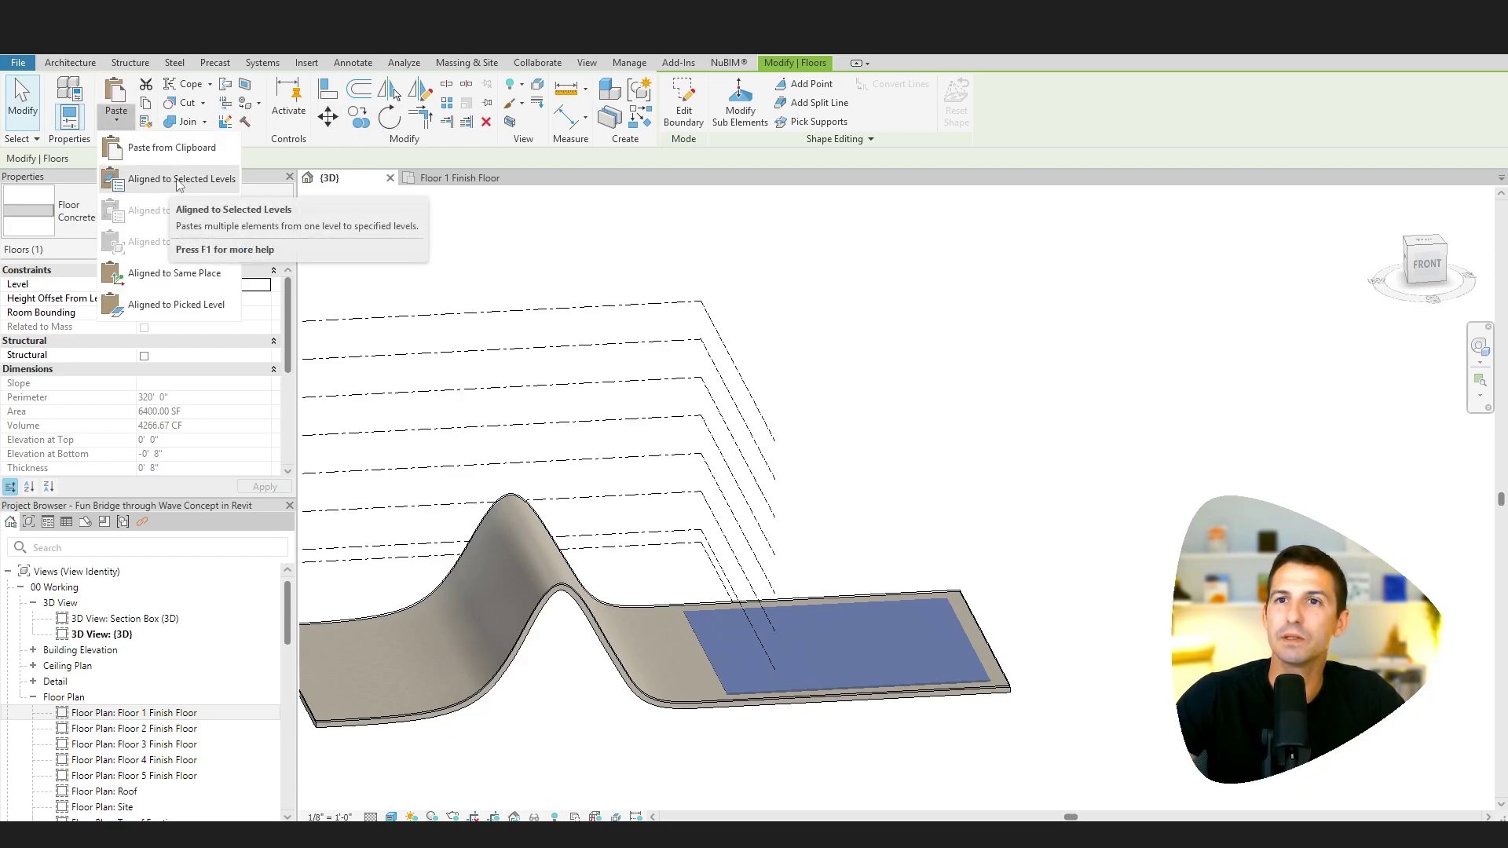
pyautogui.click(179, 180)
pyautogui.click(718, 357)
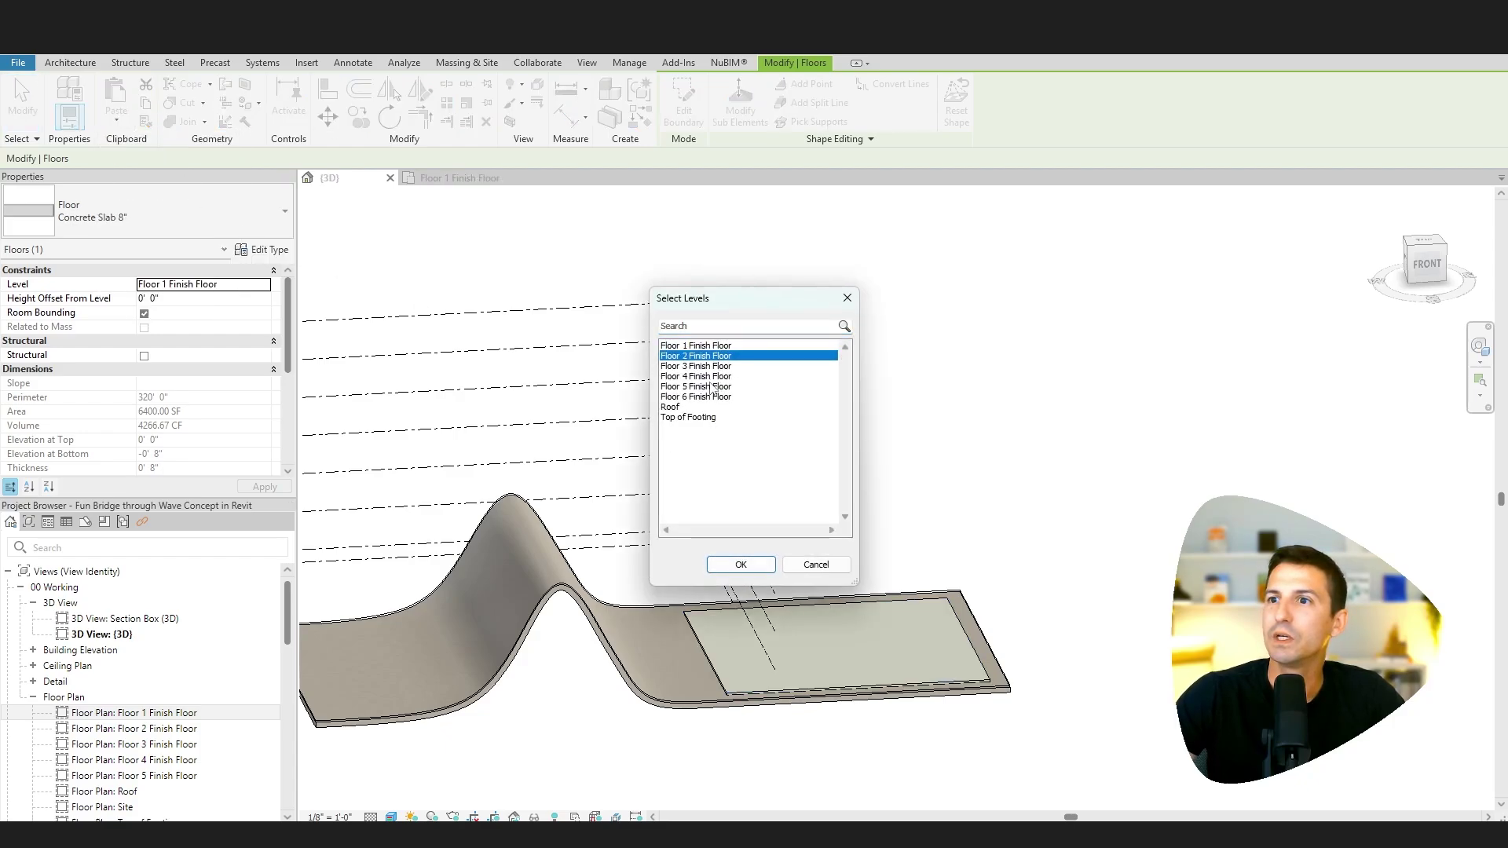
pyautogui.keyDown('shift'); pyautogui.click(701, 397); pyautogui.keyUp('shift')
pyautogui.click(738, 564)
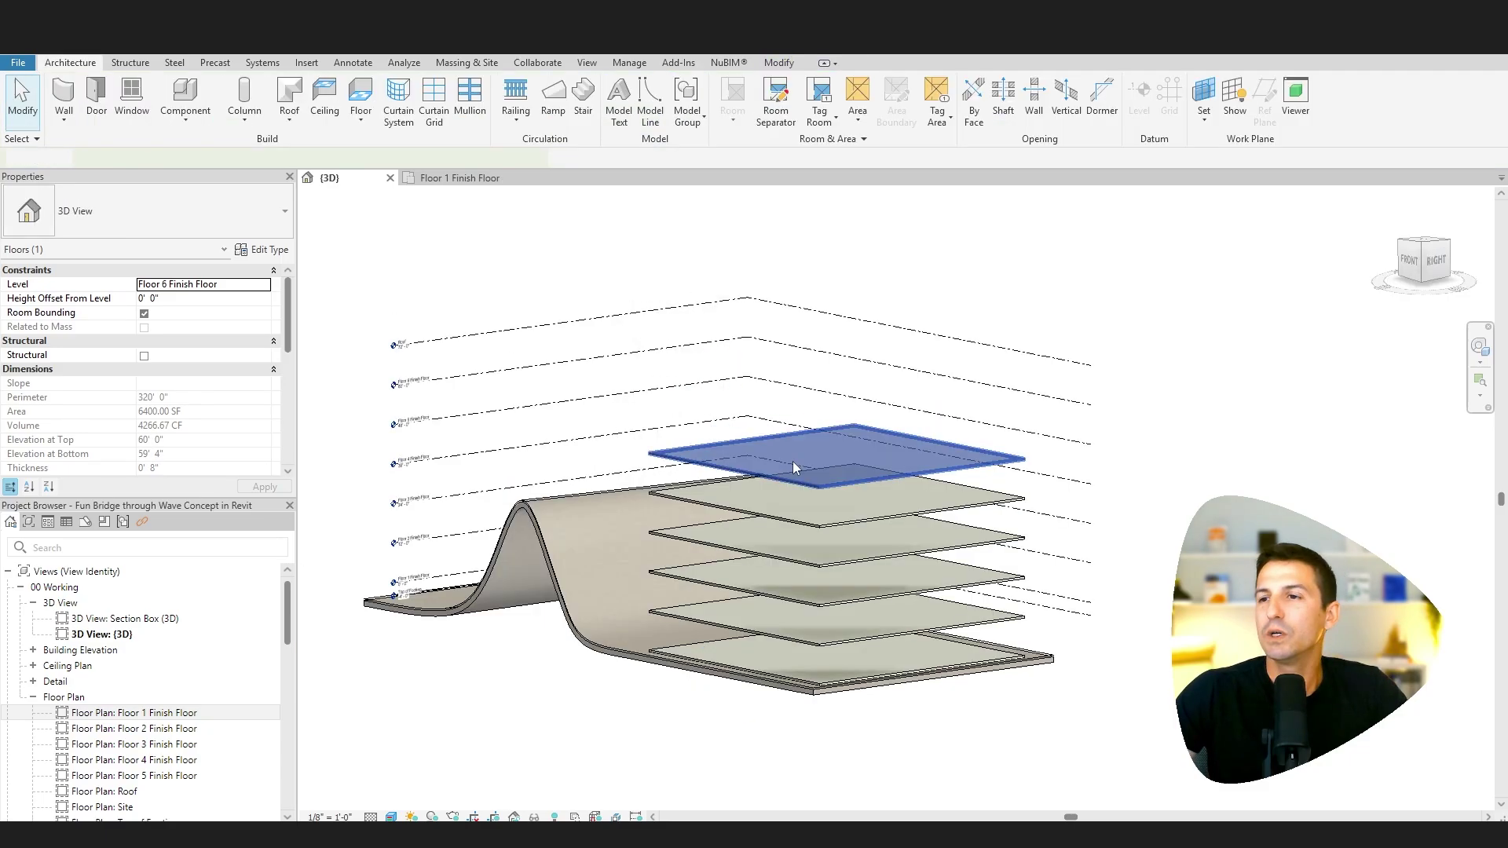
pyautogui.click(802, 432)
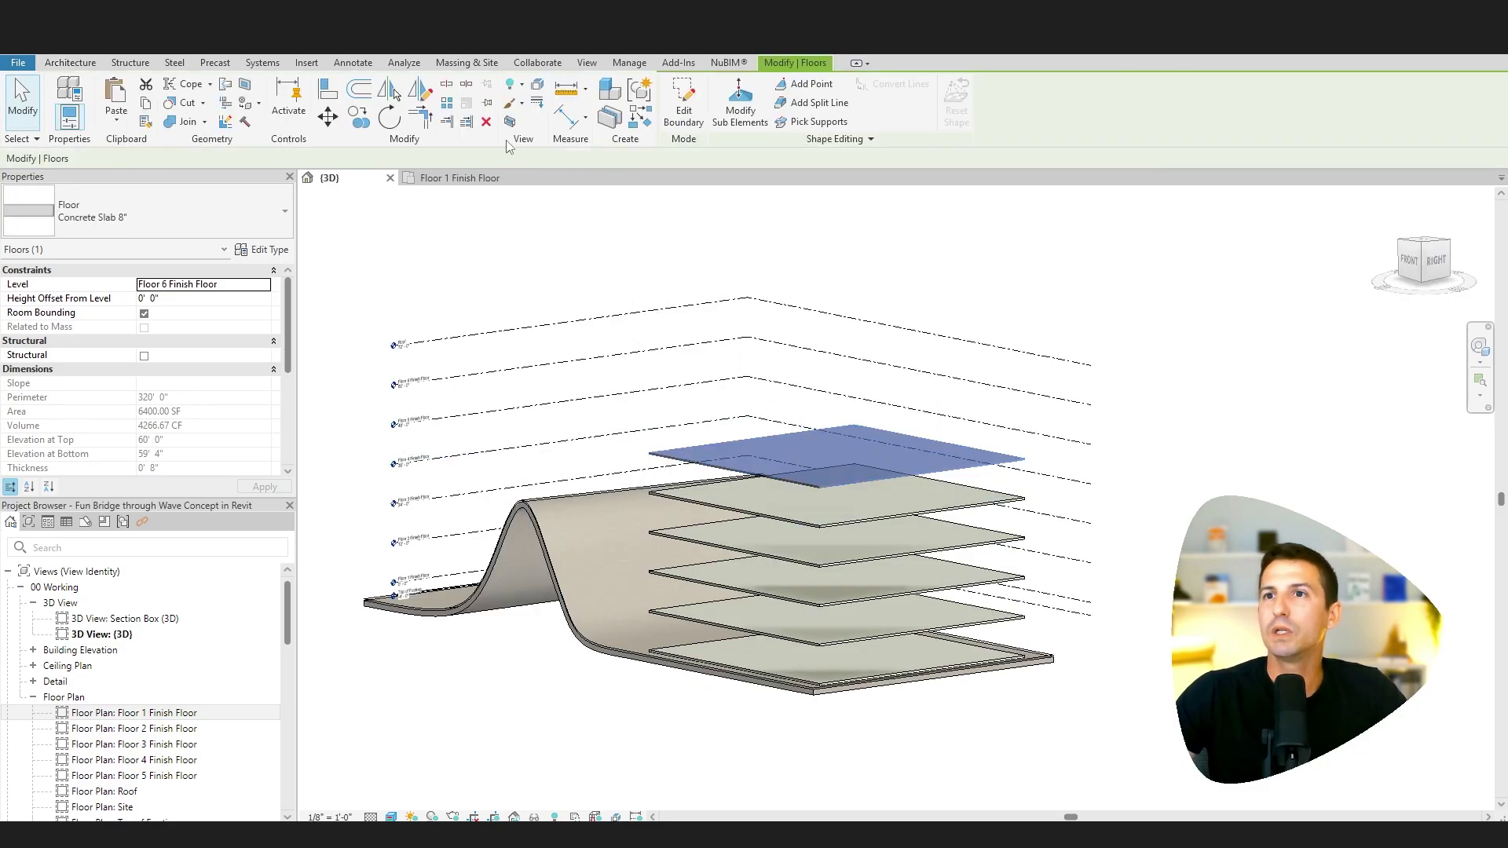
pyautogui.scroll(-1, 106, 778)
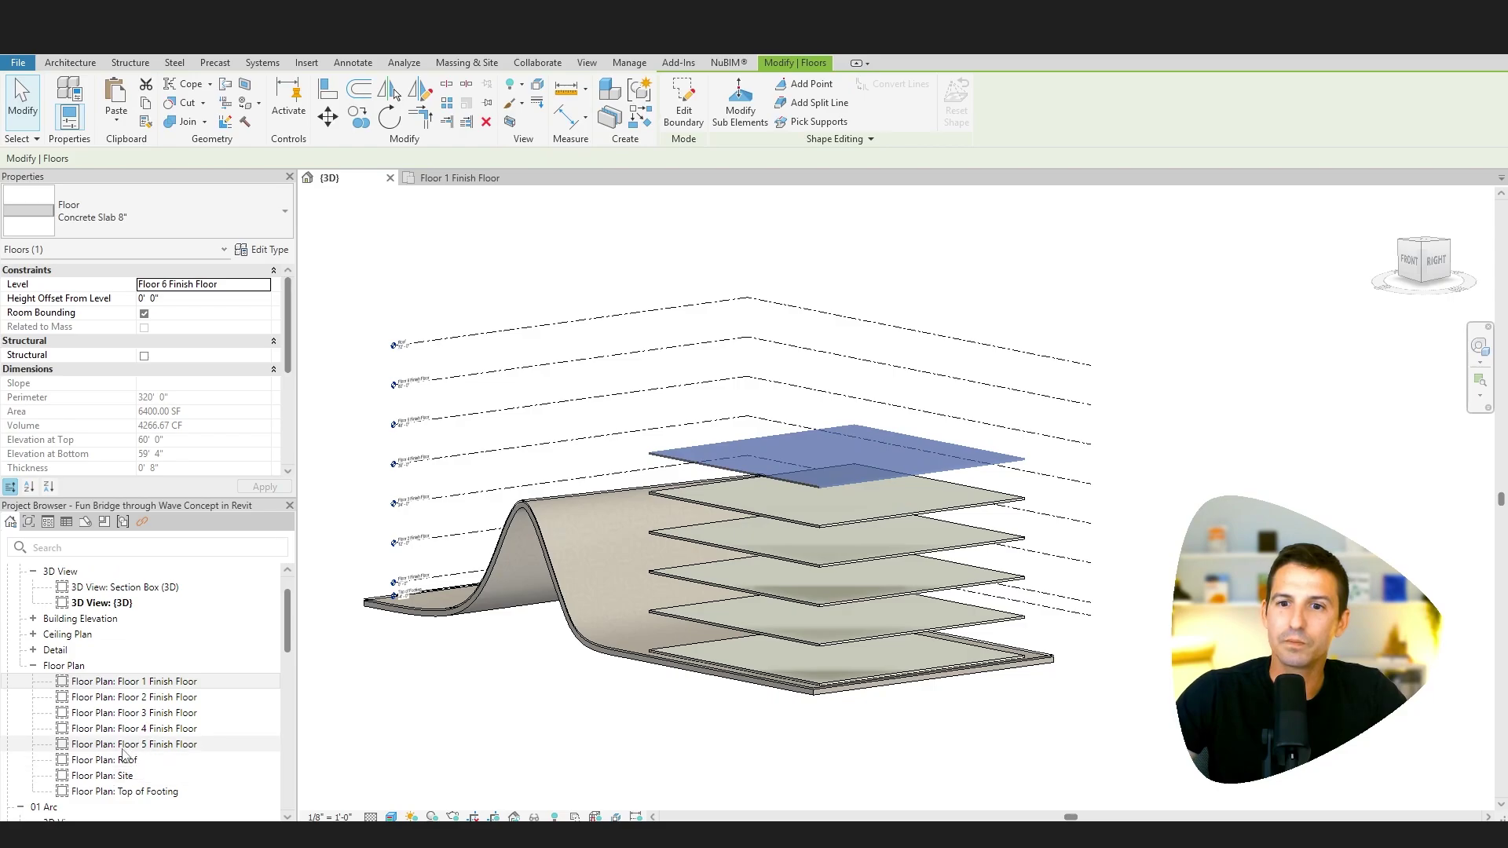
# - Open the Roof floor plan from the Project Browser
pyautogui.click(118, 759)
pyautogui.doubleClick(121, 760)
pyautogui.click(886, 595)
pyautogui.press('Escape')
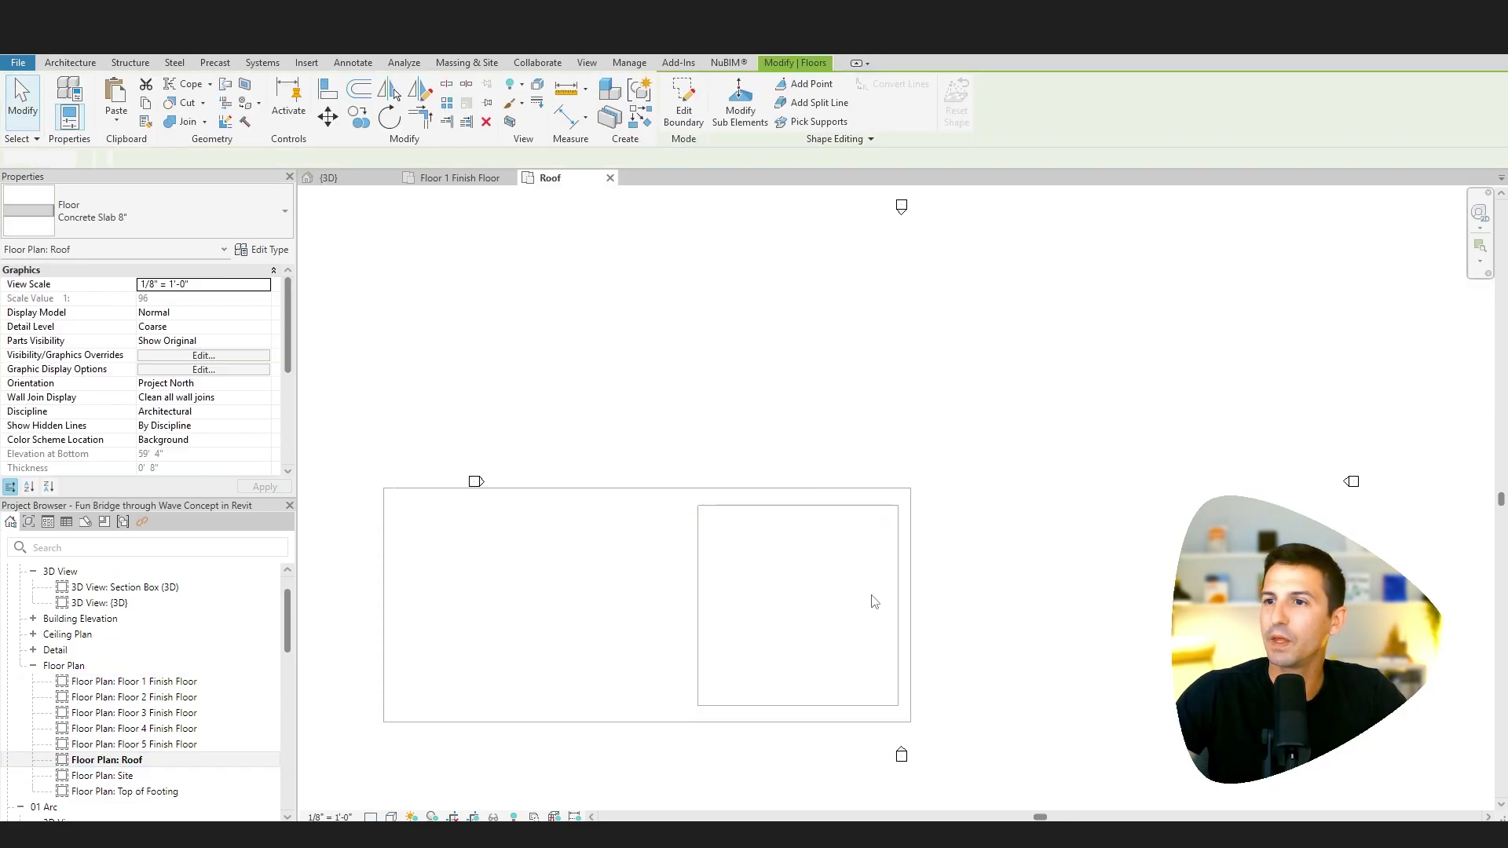
# - Set the Roof plan's underlay base level to Floor 6 Finish Floor and centre the square slab
pyautogui.scroll(-5, 233, 332)
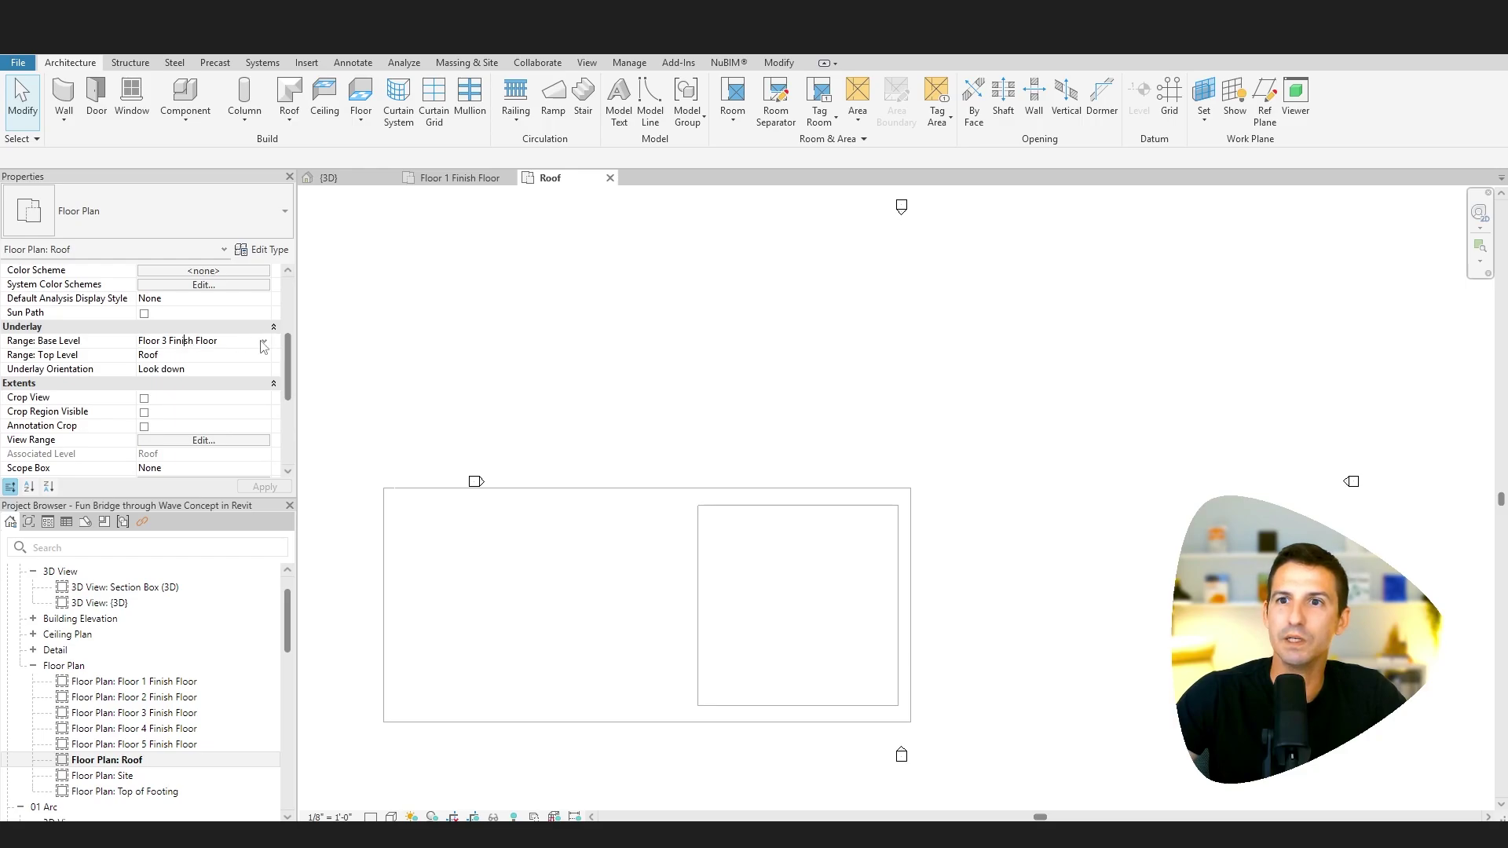
pyautogui.click(263, 344)
pyautogui.click(186, 402)
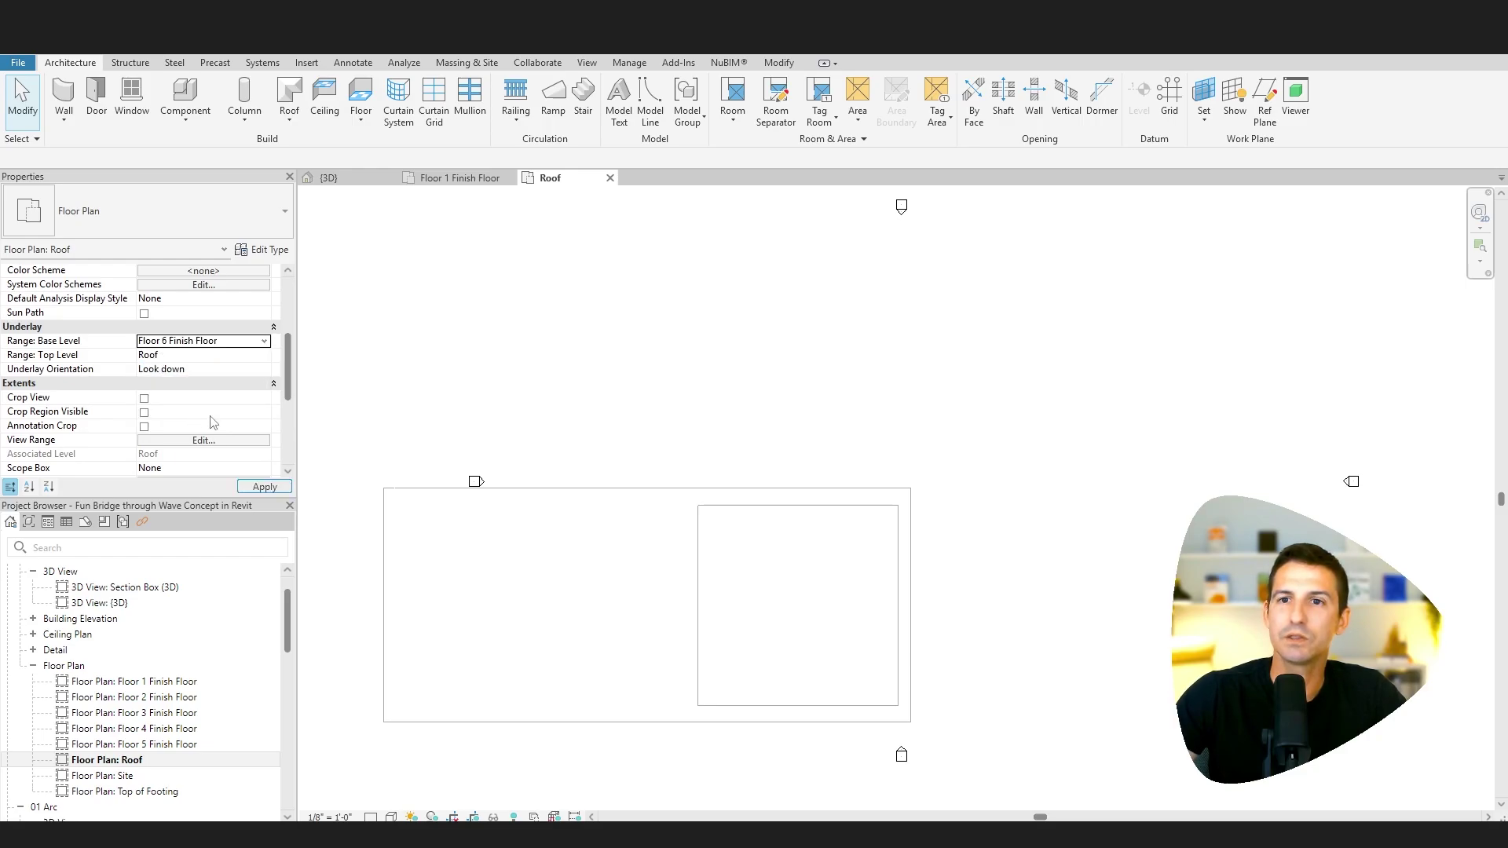
pyautogui.click(270, 484)
pyautogui.moveTo(838, 613); pyautogui.dragTo(762, 554, button='middle')
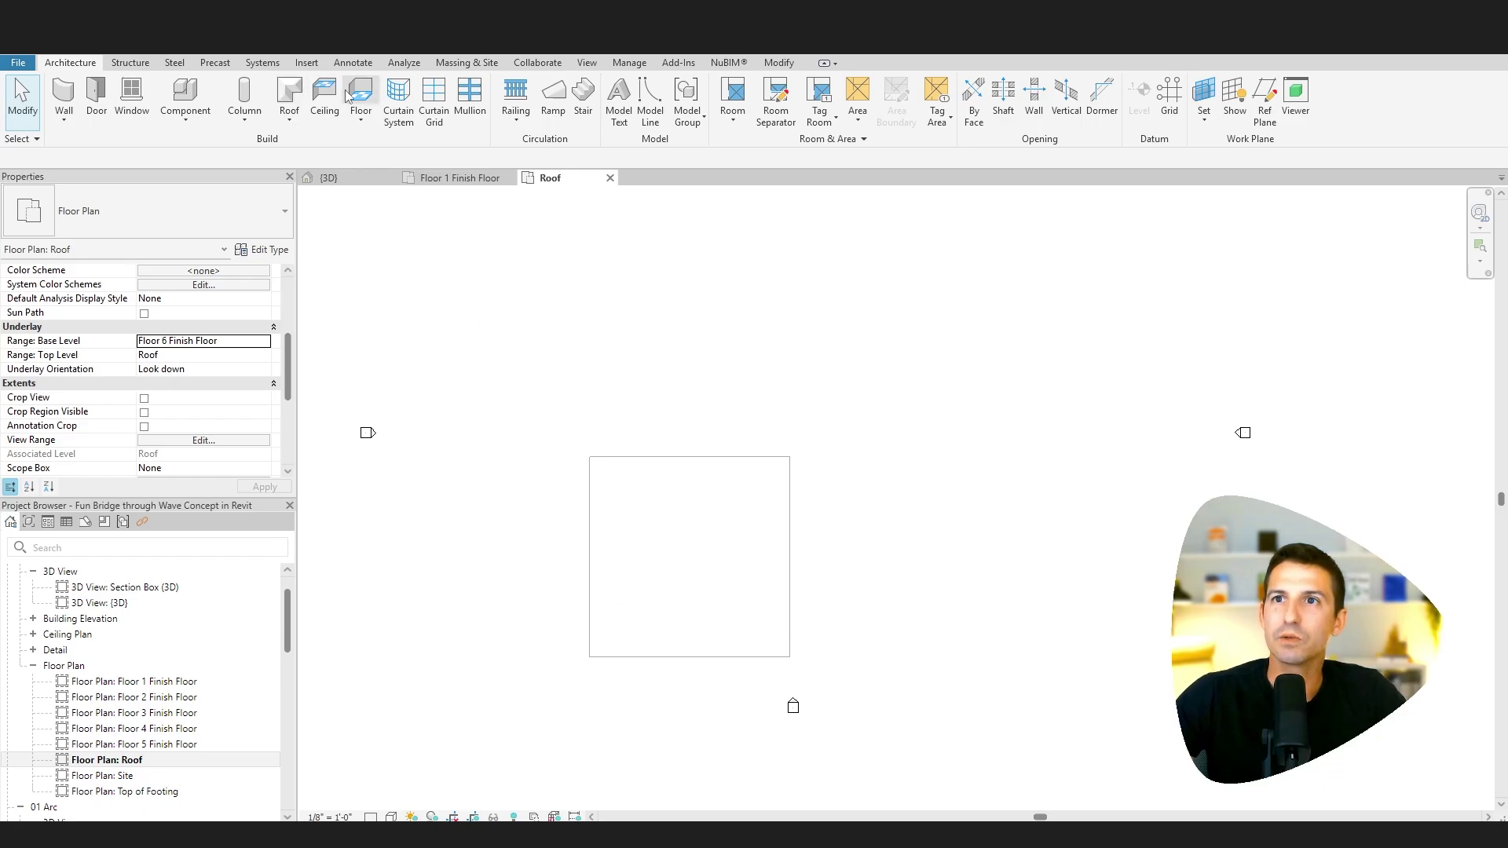
# - Start a Roof by Footprint and pick the square slab outline as its footprint
pyautogui.click(289, 113)
pyautogui.click(364, 160)
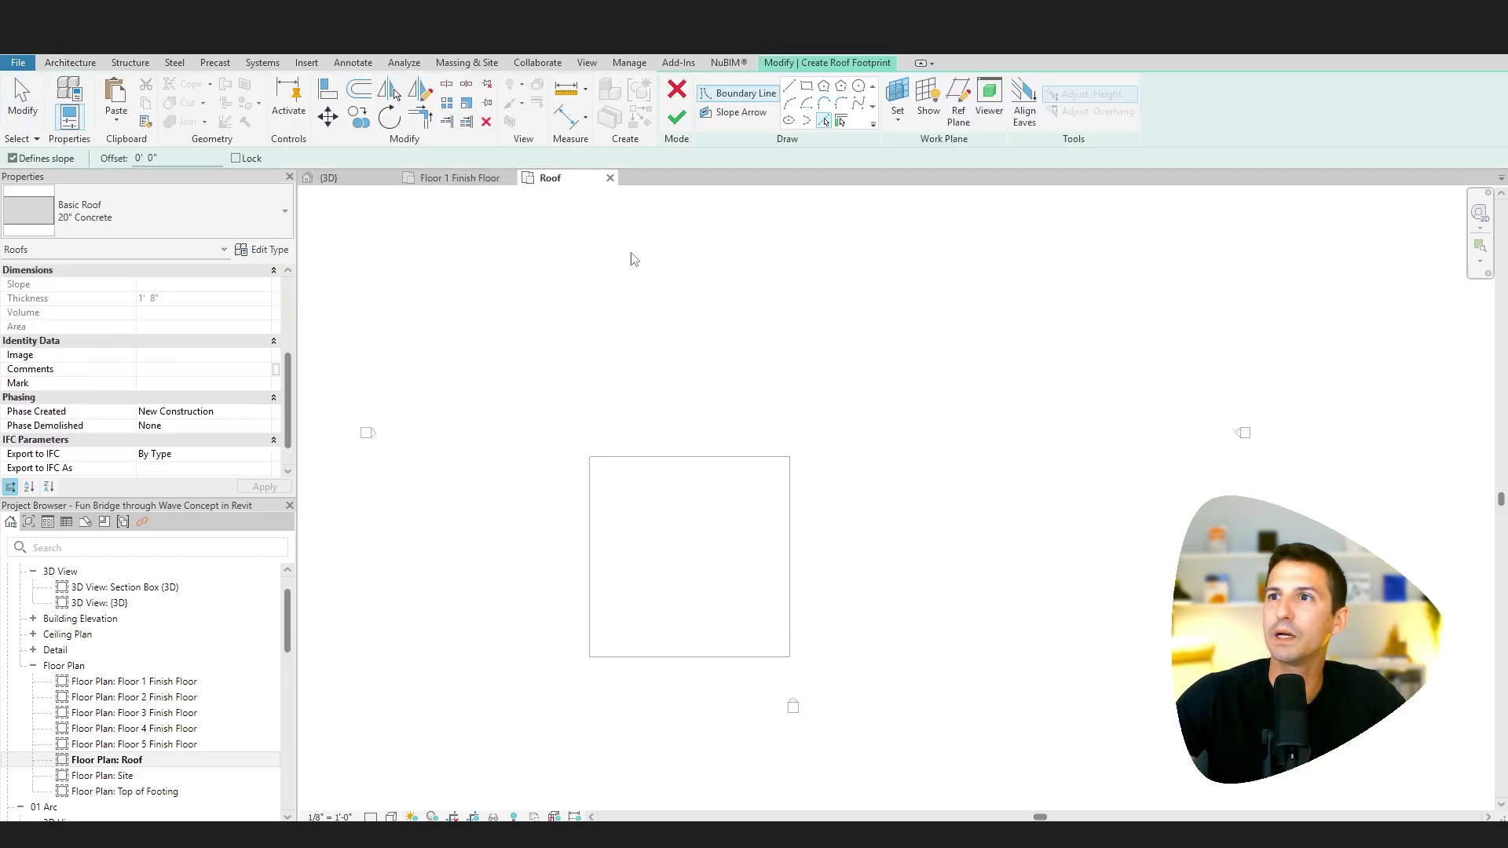
pyautogui.click(823, 120)
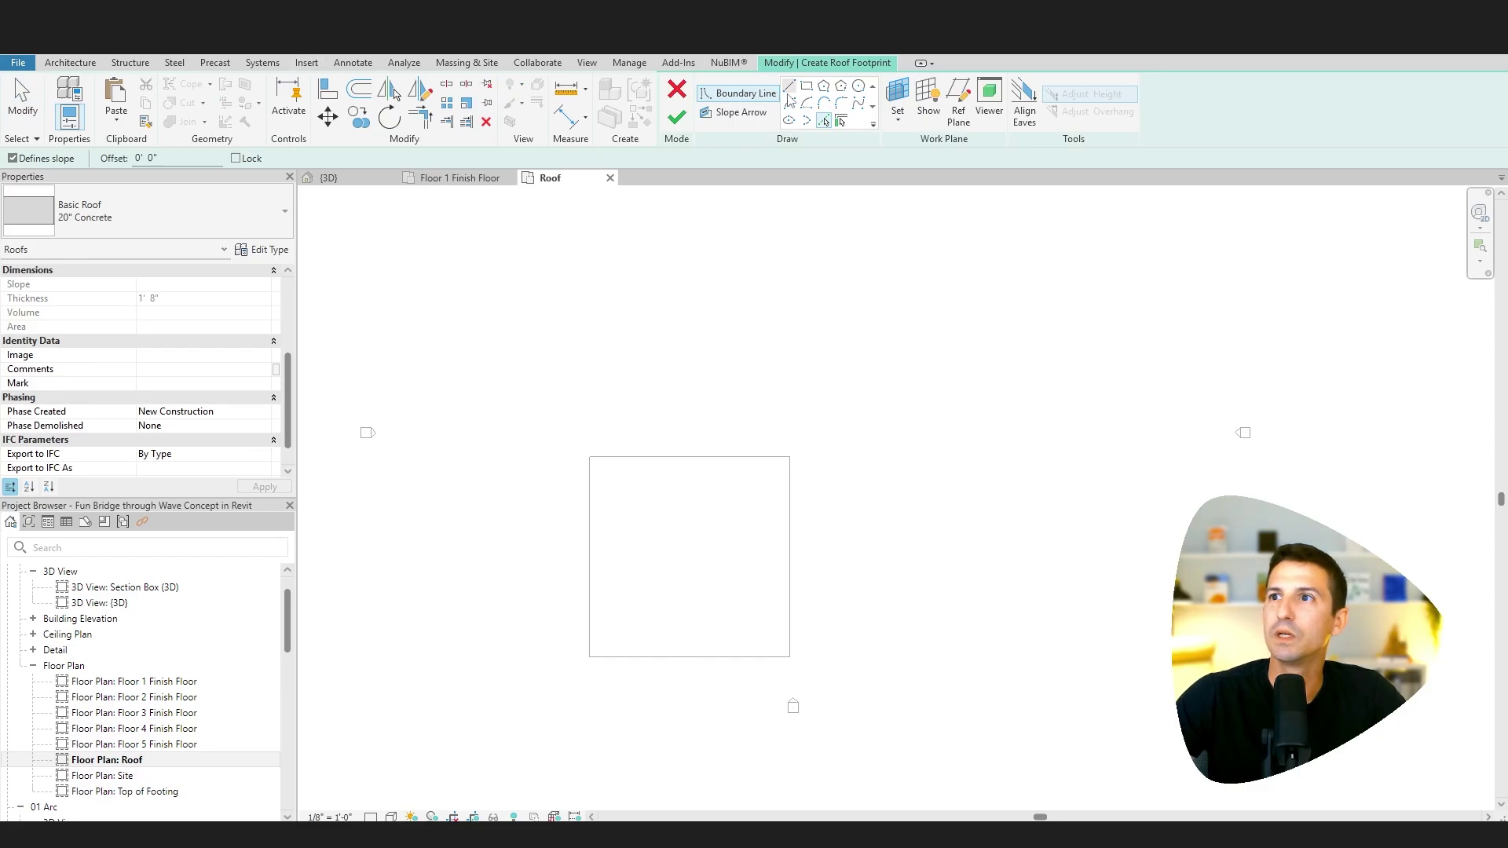
pyautogui.press('Tab')
pyautogui.click(650, 467)
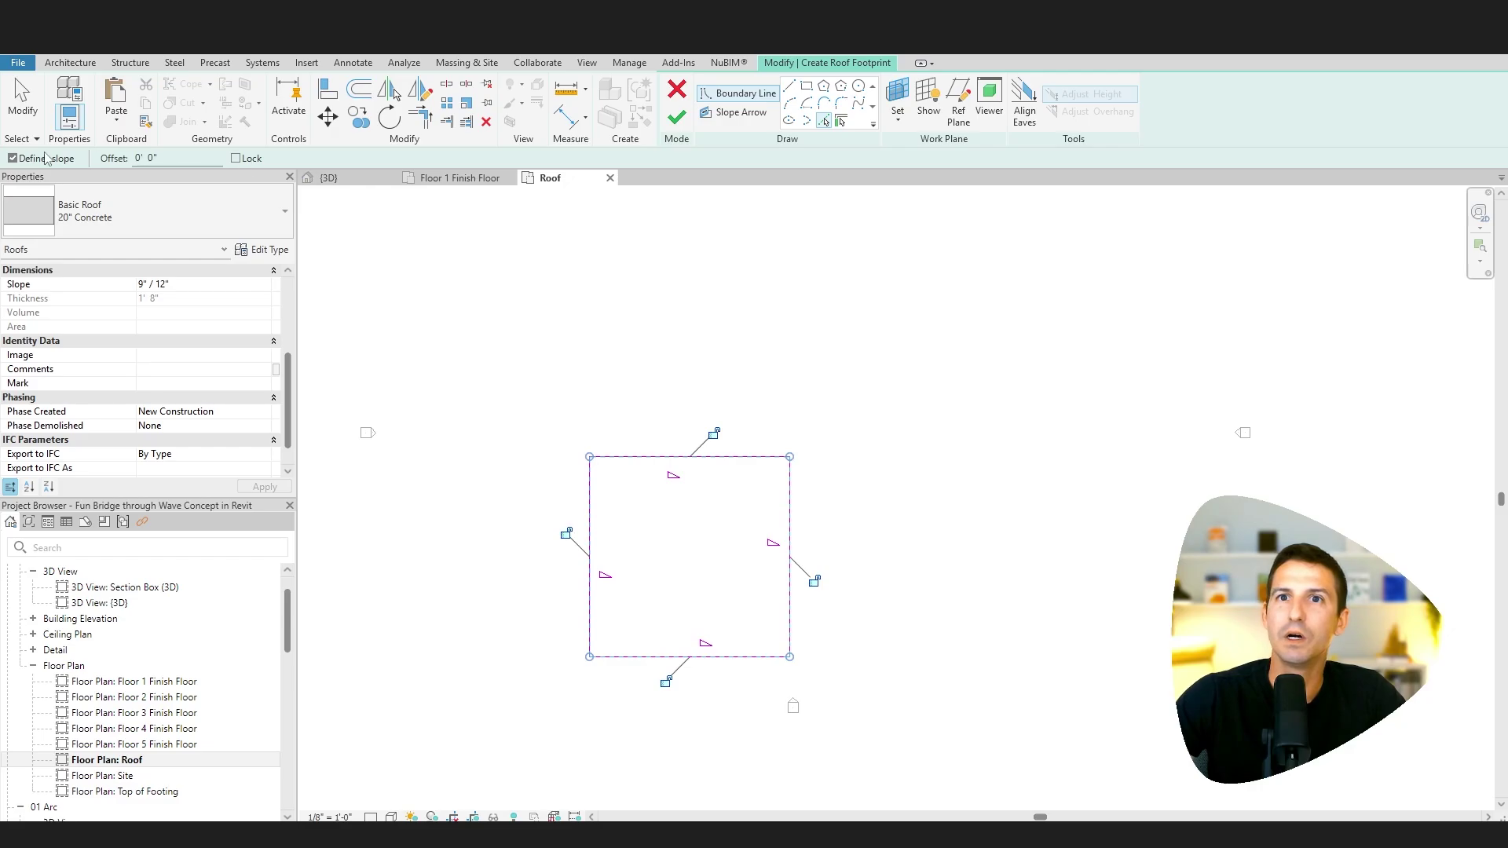
# - Finish the footprint roof and switch it to the CLT - Rigid Insulation - Roof type
pyautogui.press('Escape')
pyautogui.moveTo(542, 424); pyautogui.dragTo(835, 684)
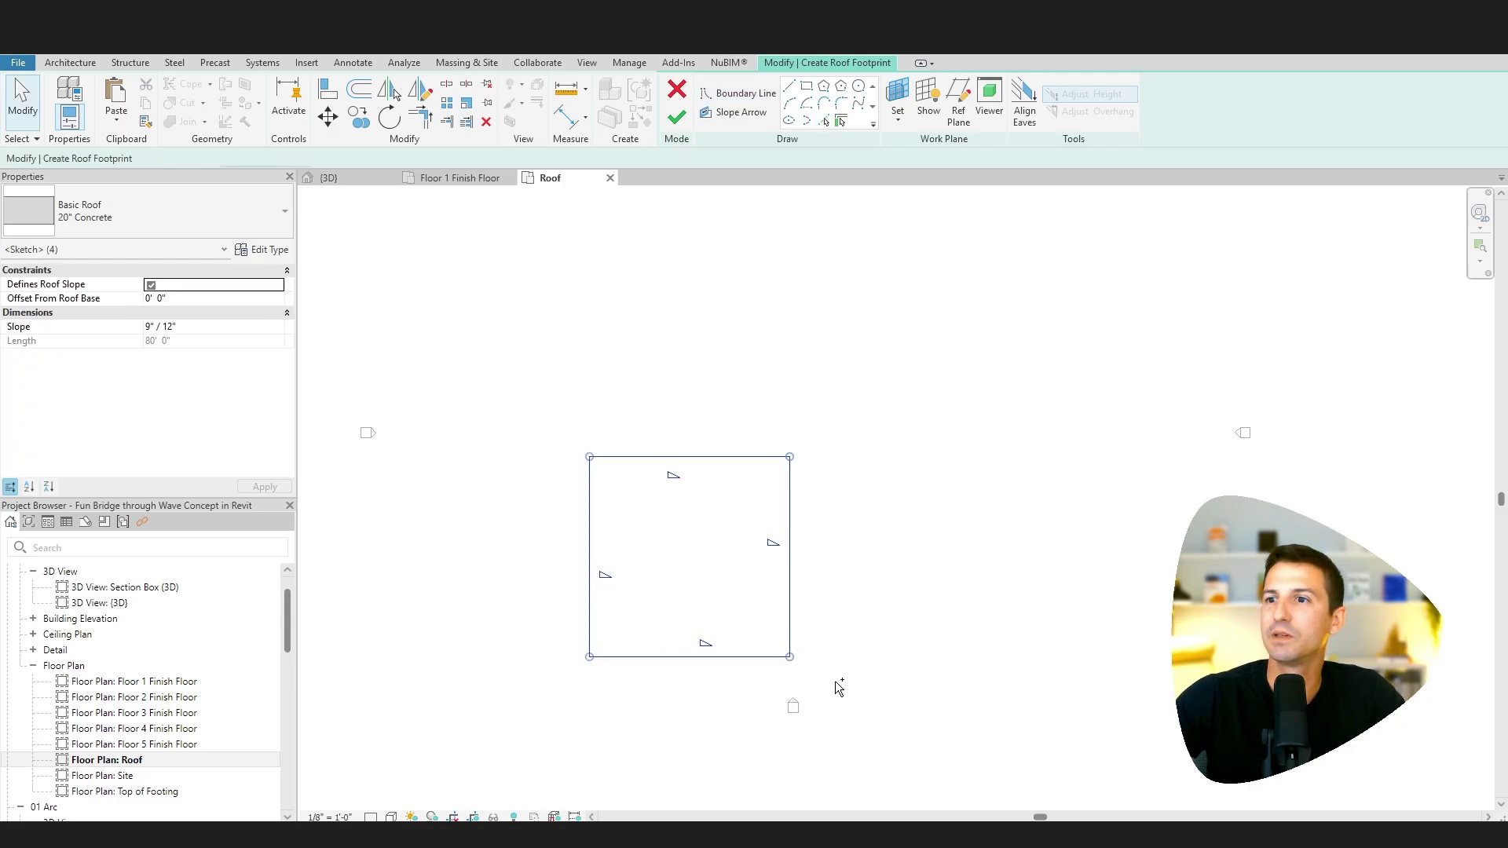
pyautogui.click(677, 116)
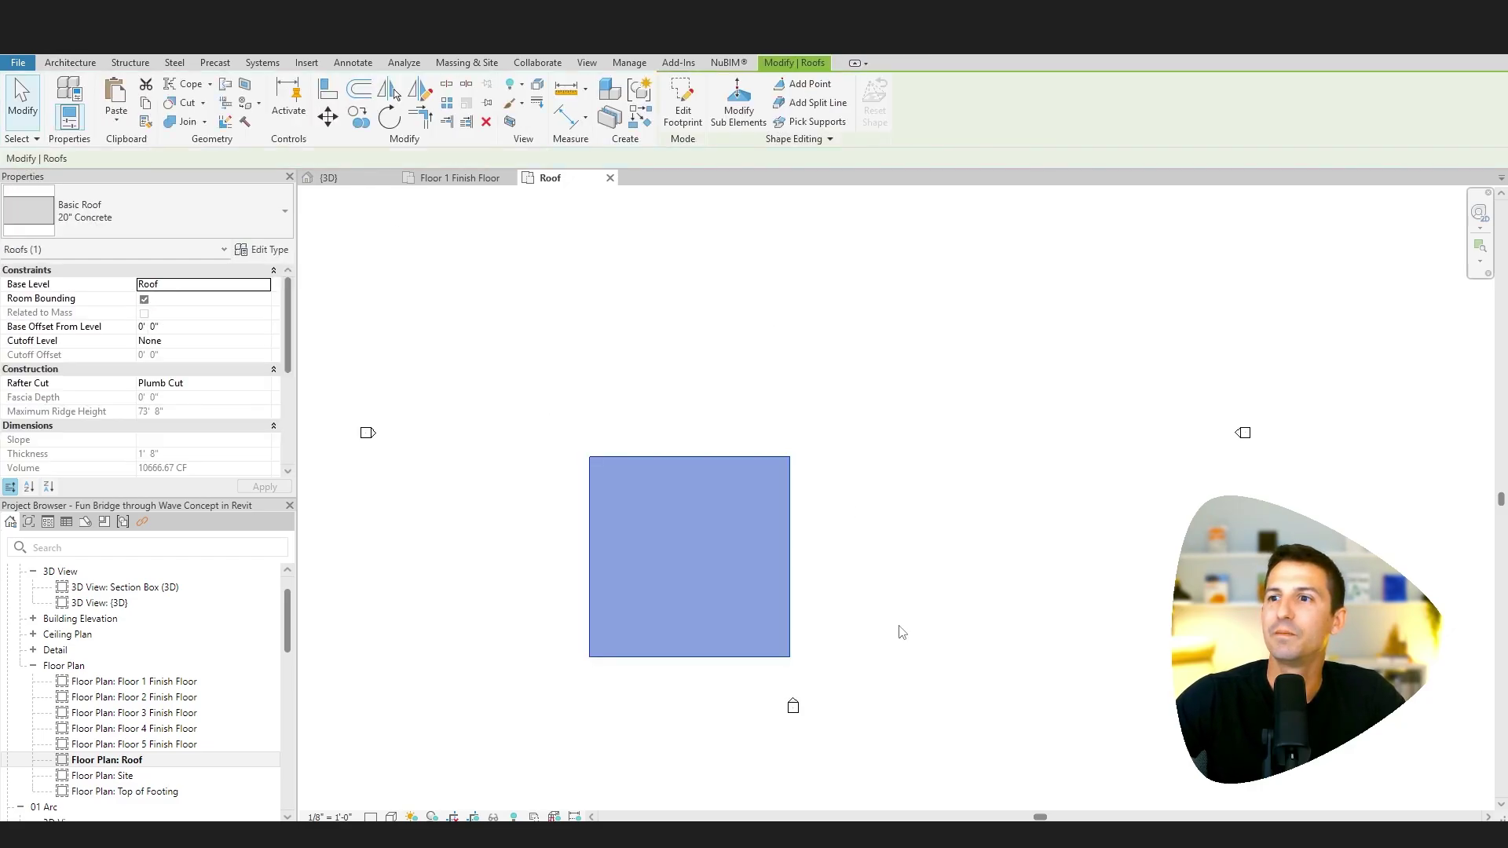
pyautogui.moveTo(898, 633); pyautogui.dragTo(854, 599, button='middle')
pyautogui.click(139, 210)
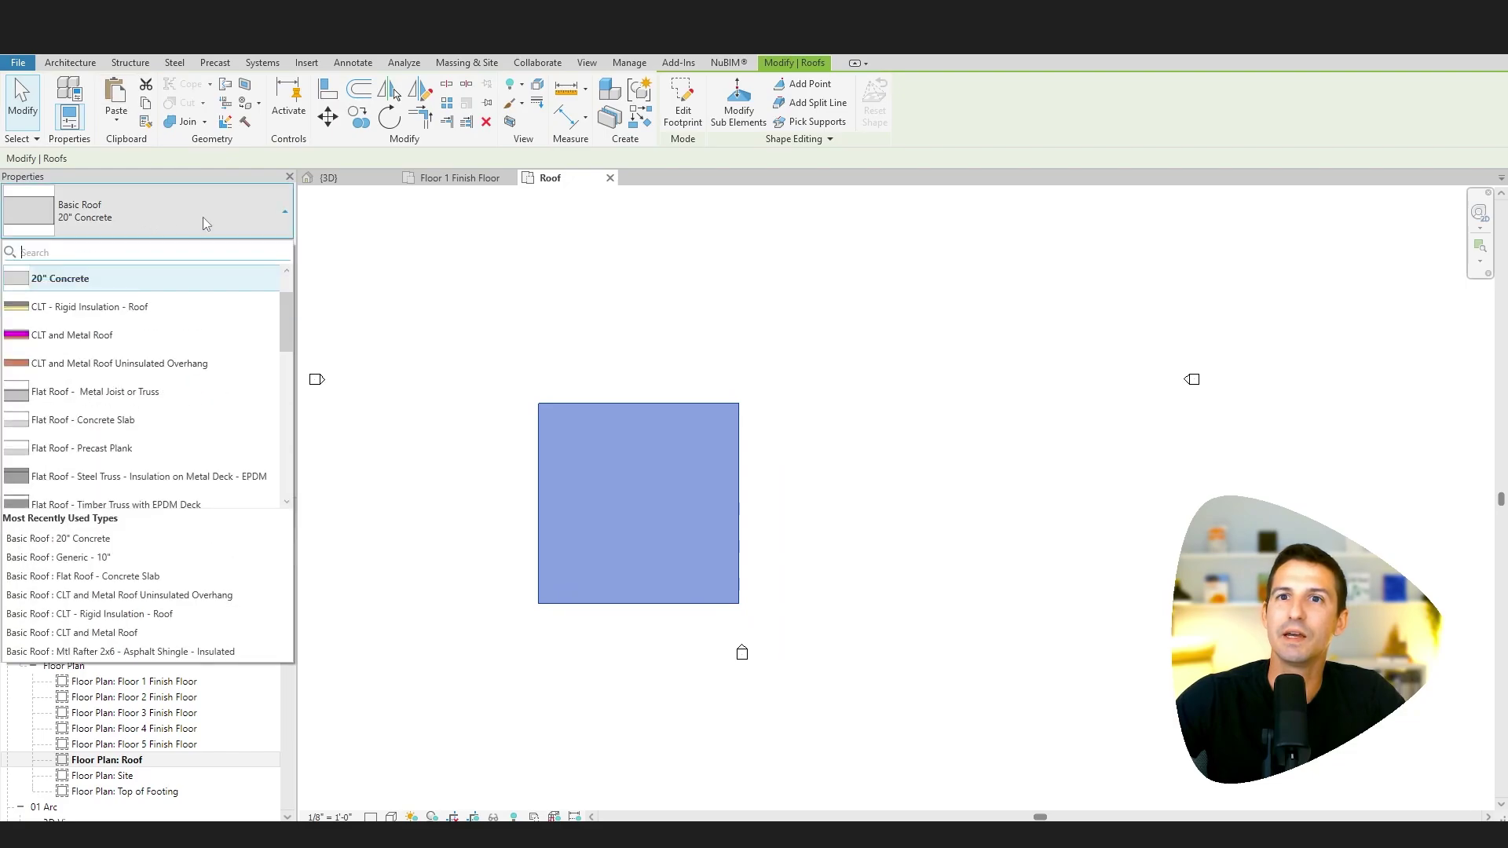
pyautogui.click(153, 308)
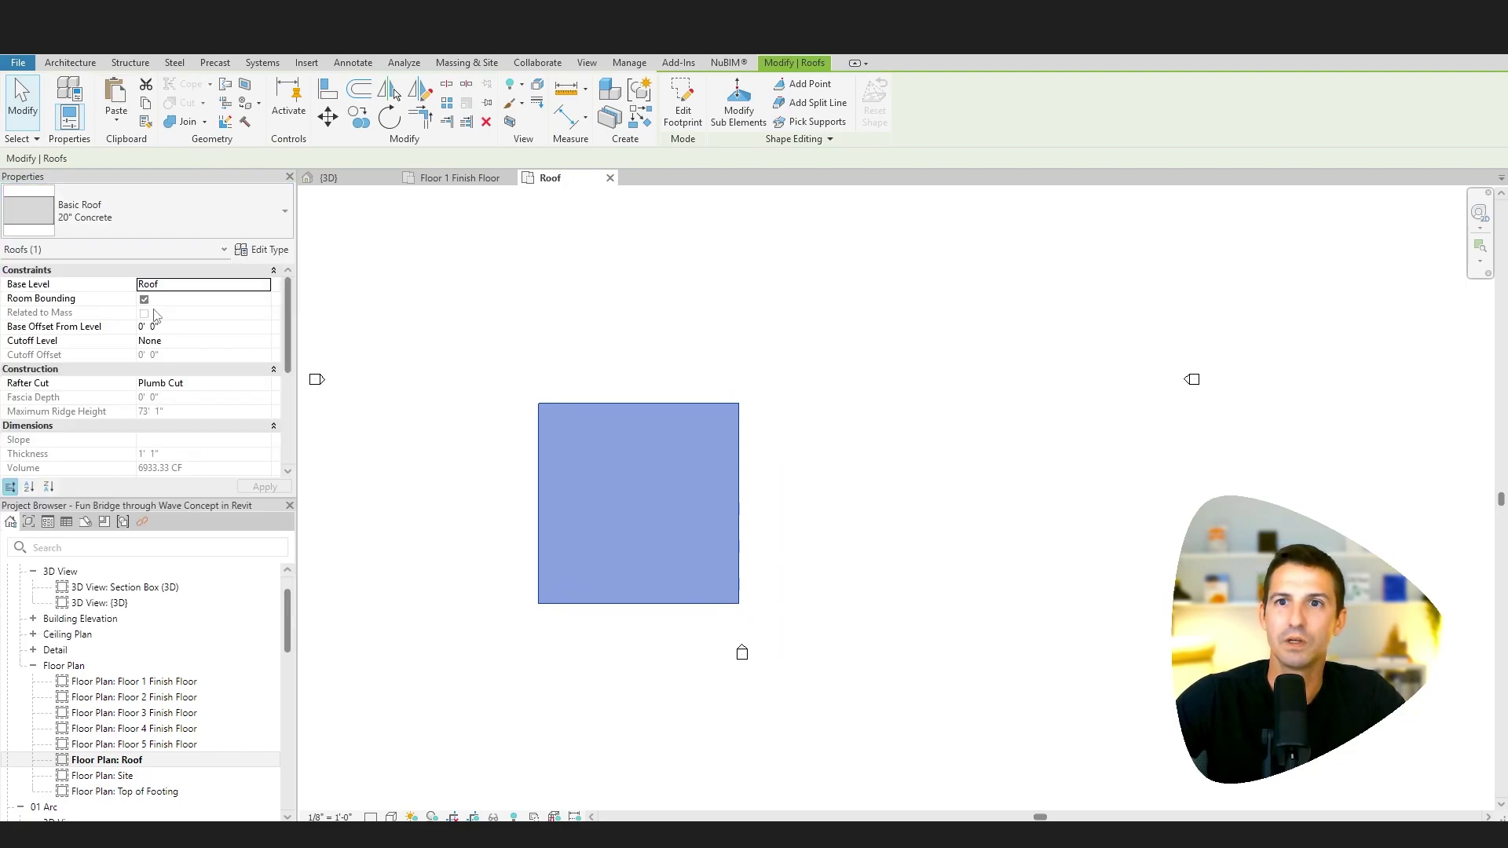
# - In the 3D view, change the five stacked floor slabs to the CLT - CLT Plank type
pyautogui.click(328, 177)
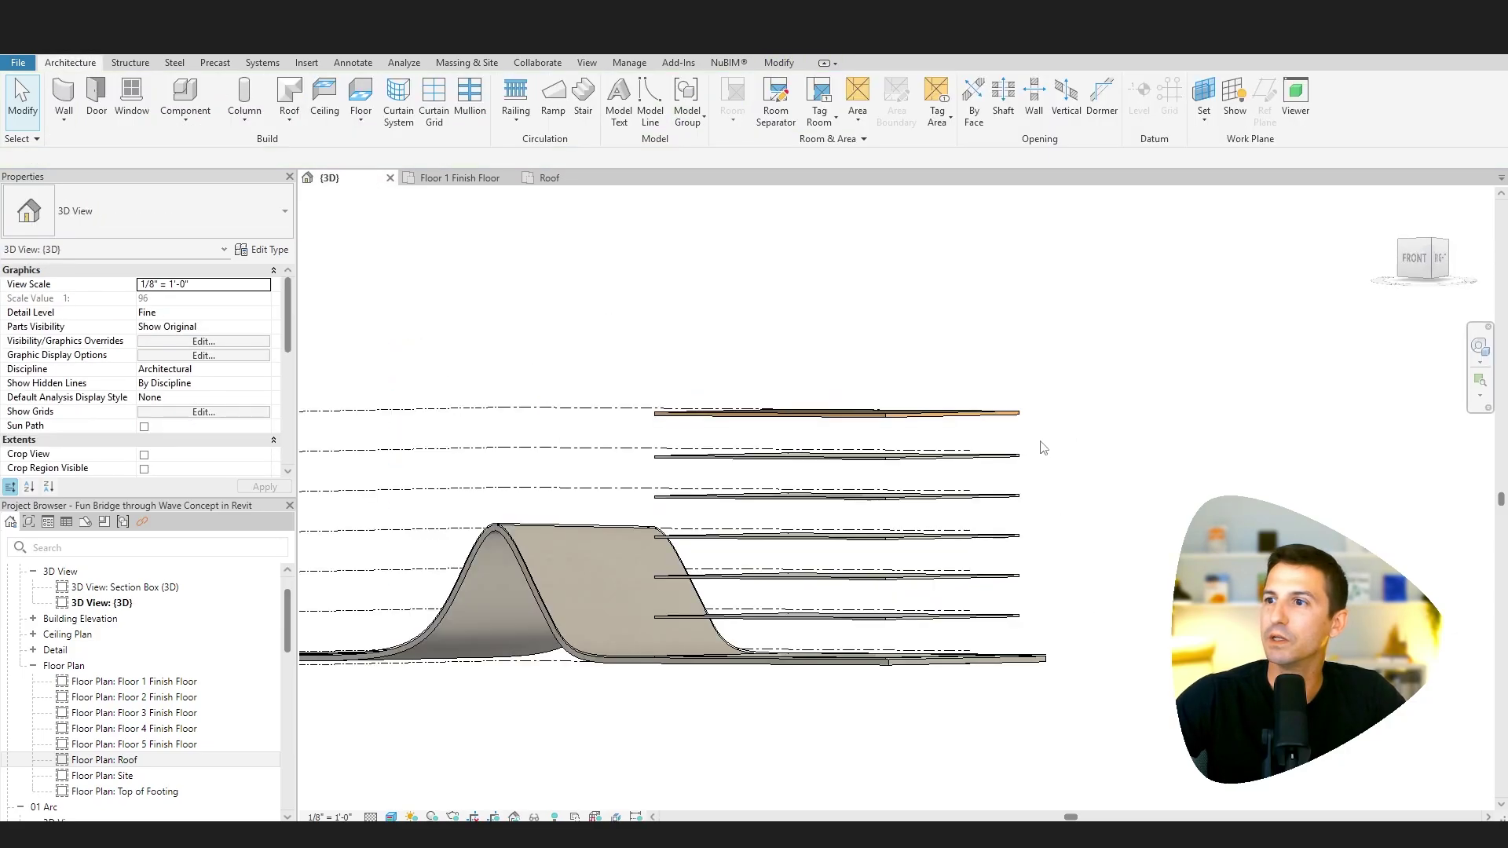
pyautogui.moveTo(1039, 442); pyautogui.dragTo(988, 624)
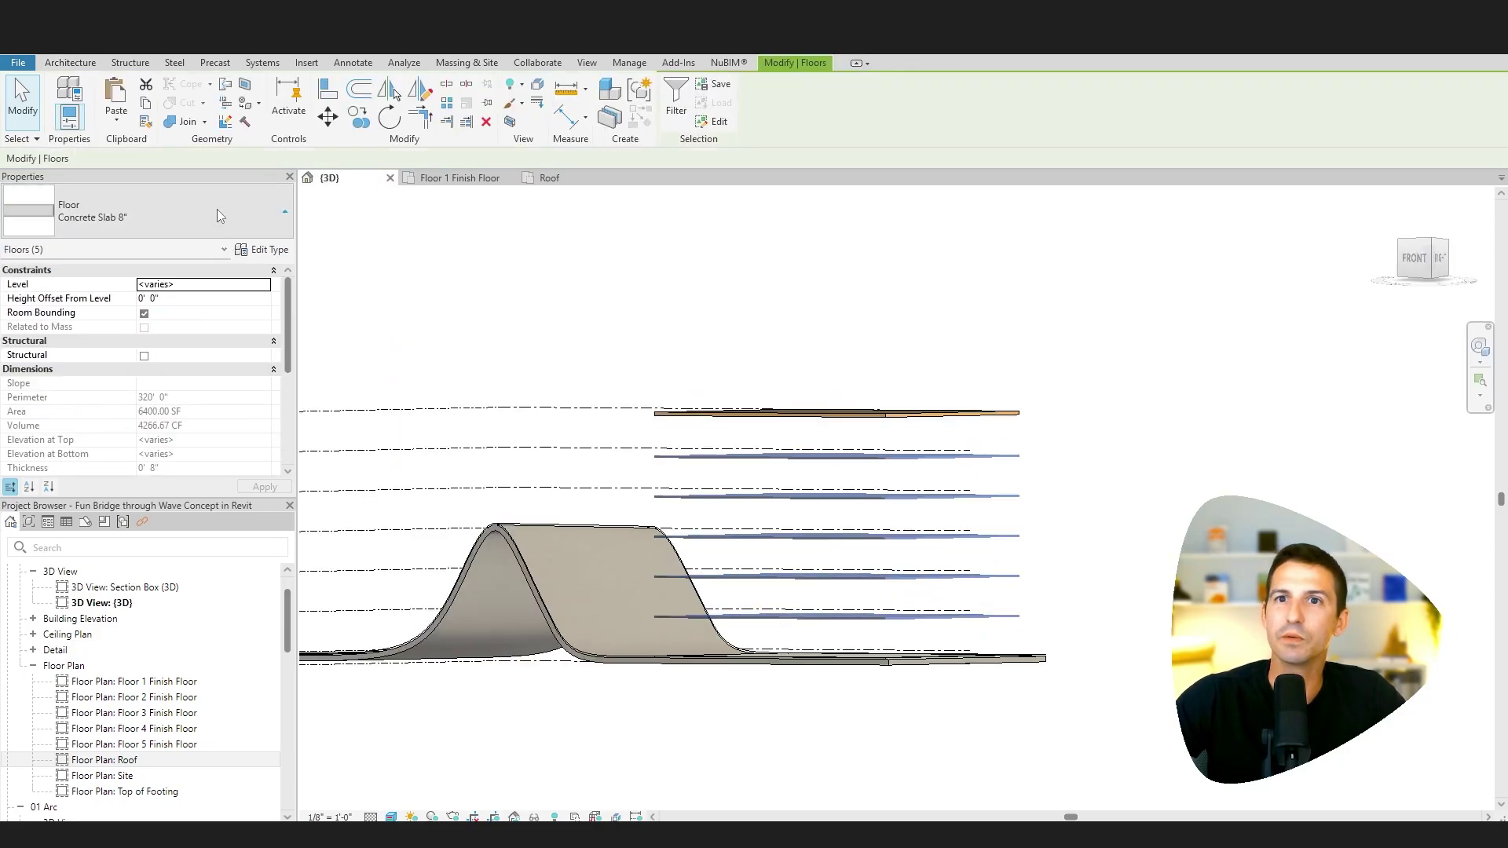
pyautogui.click(215, 210)
pyautogui.click(118, 591)
pyautogui.click(713, 330)
# - Orbit the 3D view to inspect the bridge and retyped slabs from several angles
pyautogui.keyDown('shift'); pyautogui.moveTo(709, 328); pyautogui.dragTo(710, 448, button='middle'); pyautogui.keyUp('shift')
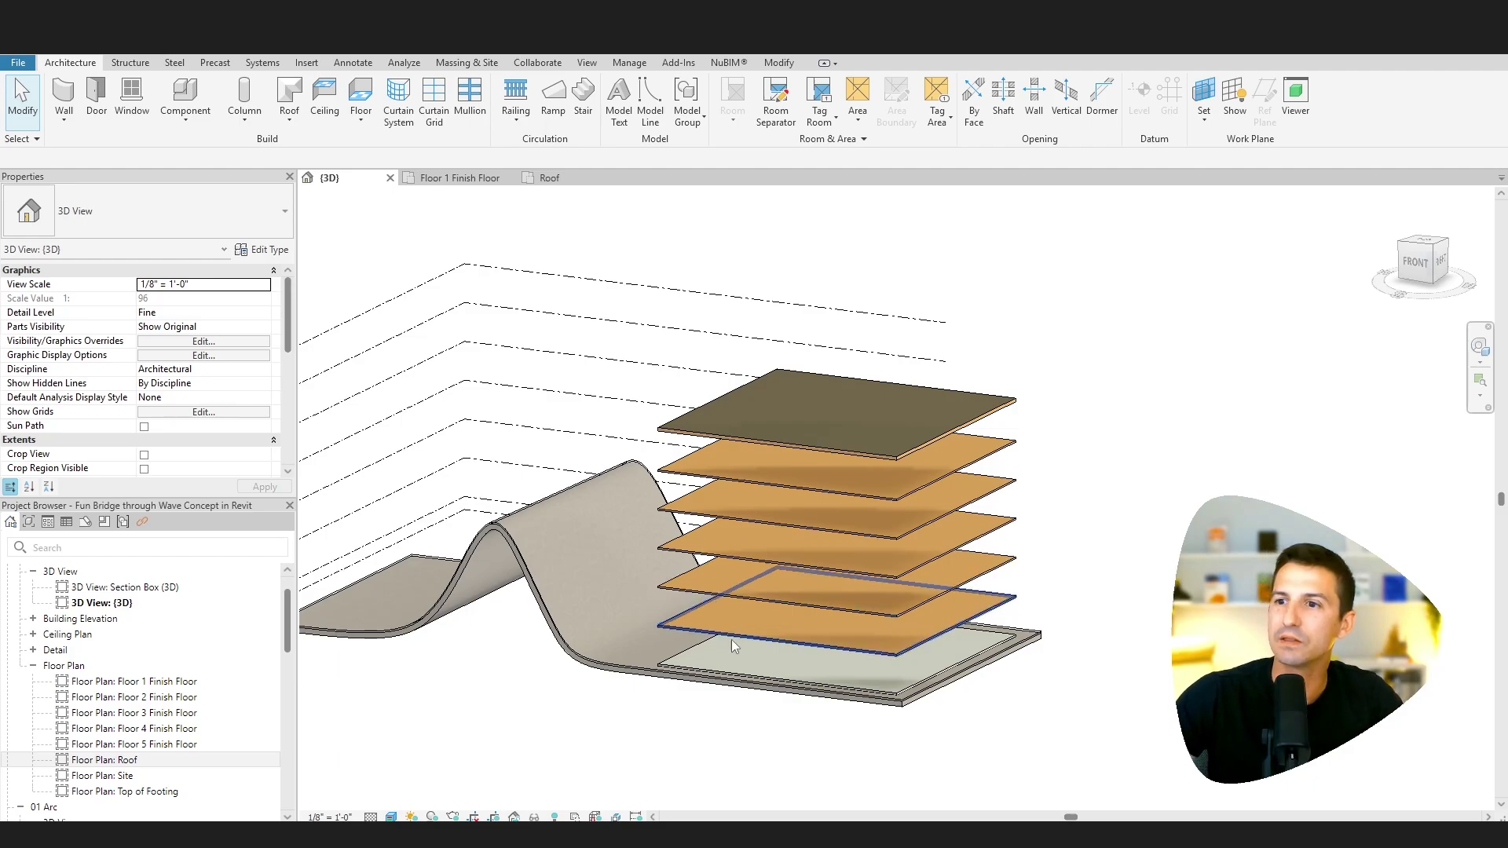
pyautogui.click(762, 649)
pyautogui.keyDown('shift'); pyautogui.moveTo(762, 650); pyautogui.dragTo(1019, 704, button='middle'); pyautogui.keyUp('shift')
pyautogui.keyDown('shift'); pyautogui.moveTo(498, 673); pyautogui.dragTo(297, 525, button='middle'); pyautogui.keyUp('shift')
# - In the Floor 2 Finish Floor plan, edit the slab boundary and drag its left edge outward
pyautogui.doubleClick(137, 697)
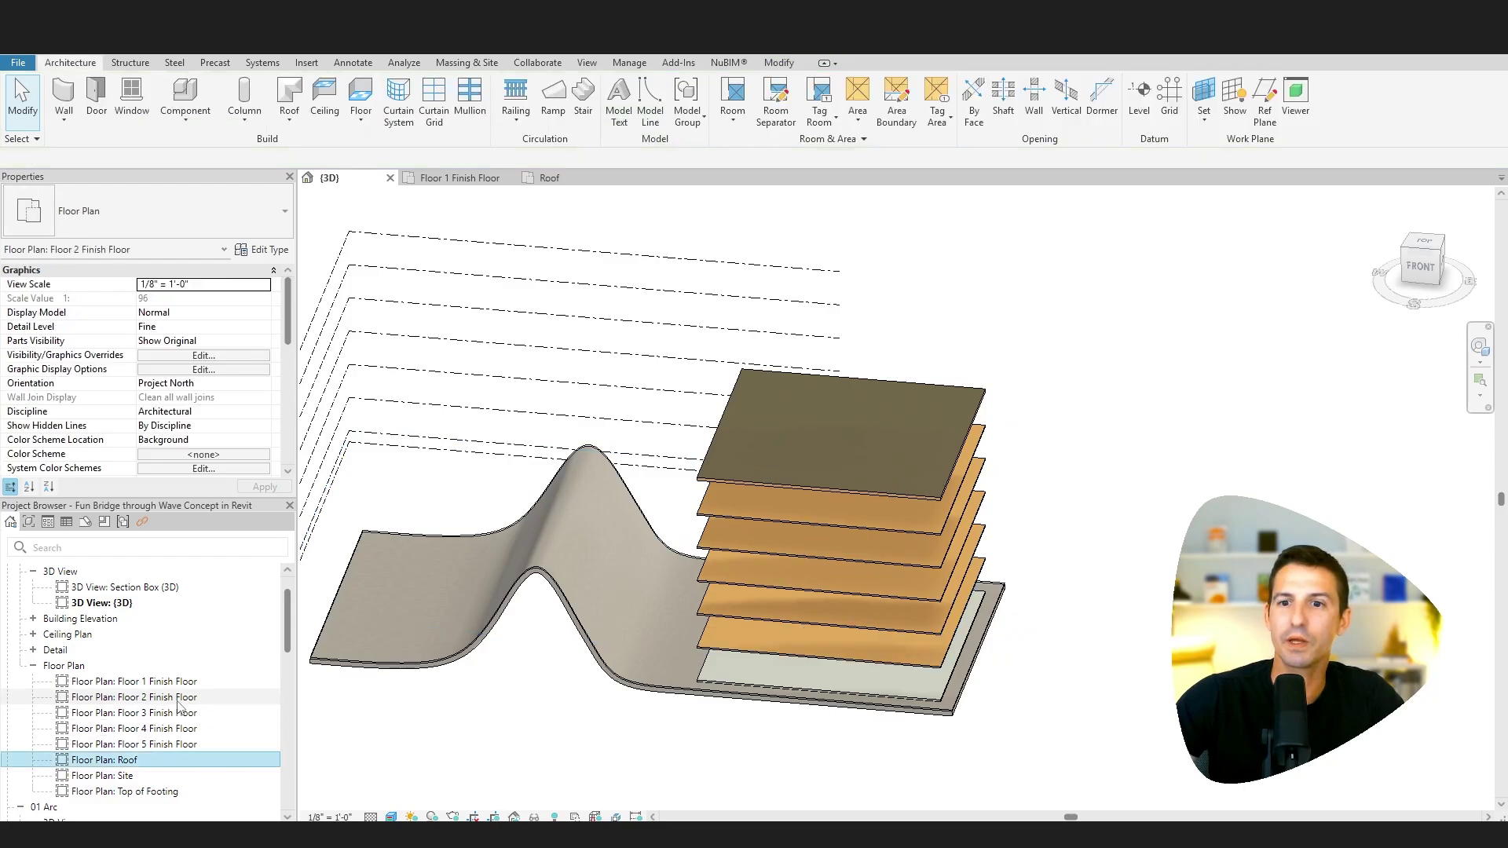
pyautogui.click(722, 583)
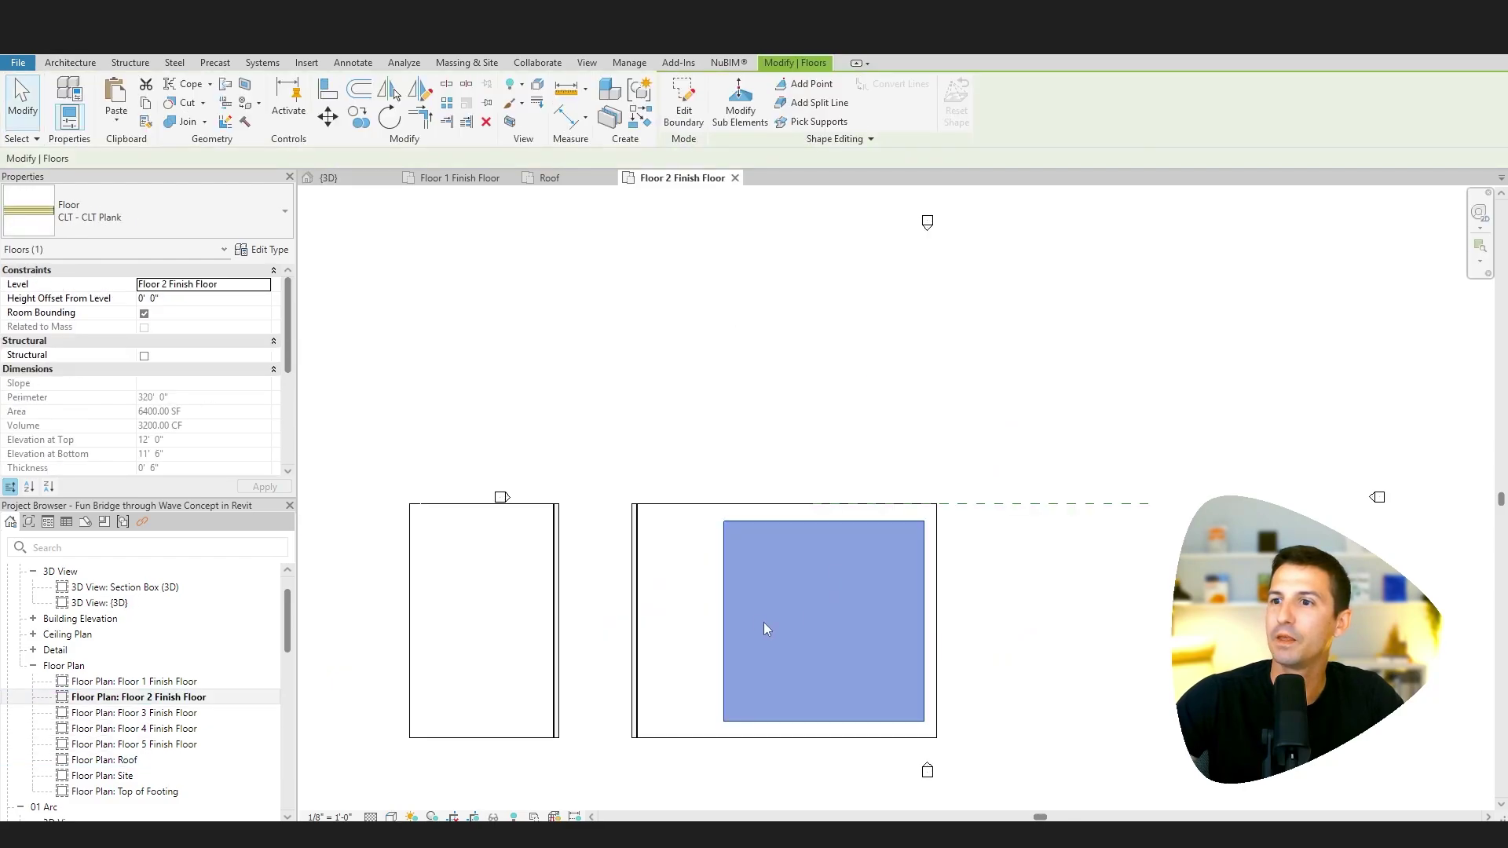
pyautogui.click(685, 101)
pyautogui.moveTo(717, 647); pyautogui.dragTo(808, 640, button='middle')
pyautogui.click(811, 610)
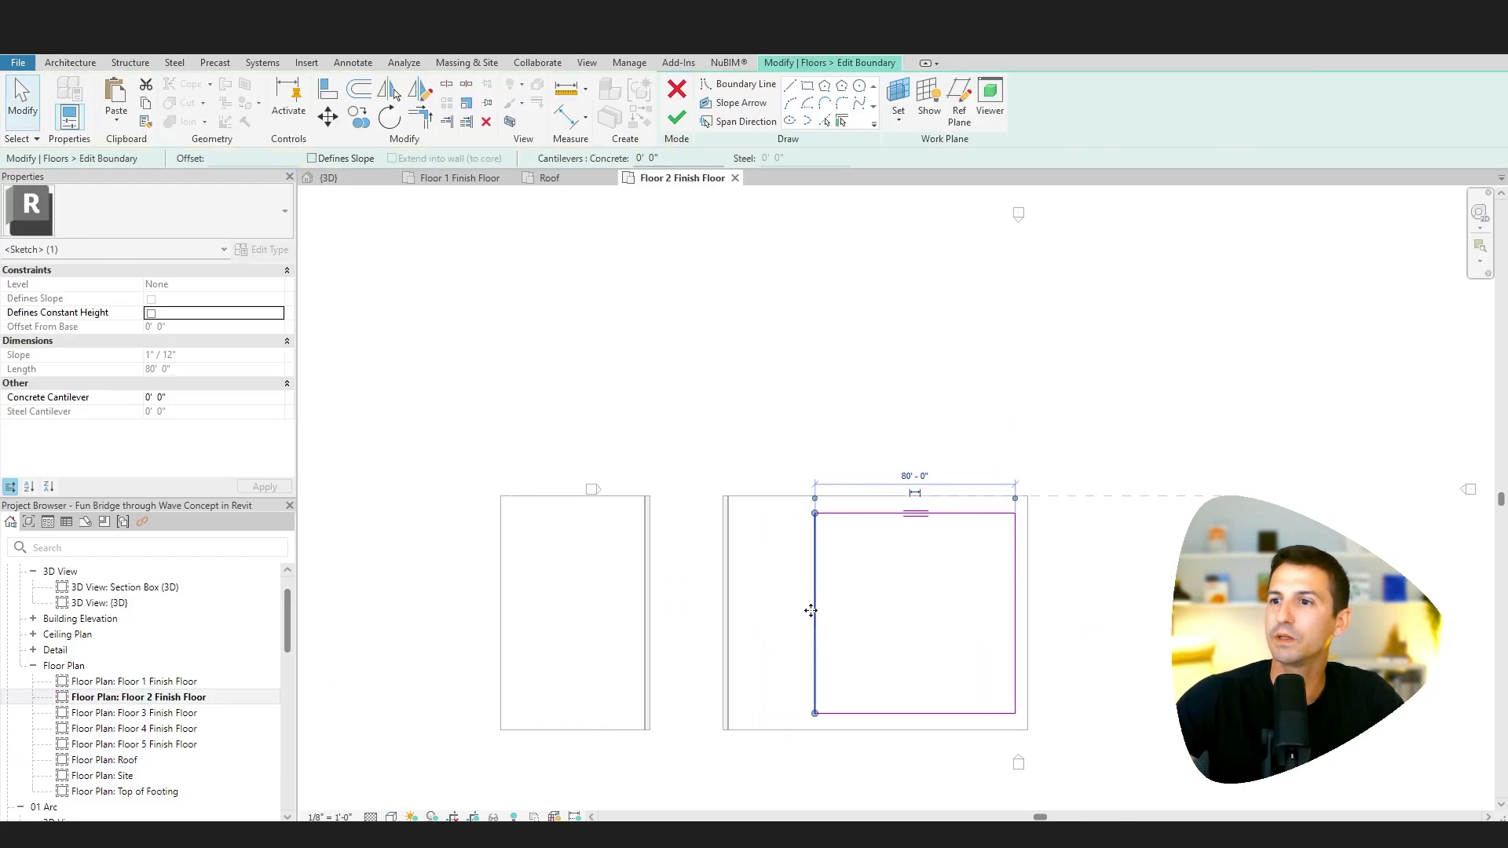
pyautogui.moveTo(811, 609)
pyautogui.mouseDown()
pyautogui.moveTo(539, 605)
pyautogui.moveTo(565, 606)
pyautogui.mouseUp()
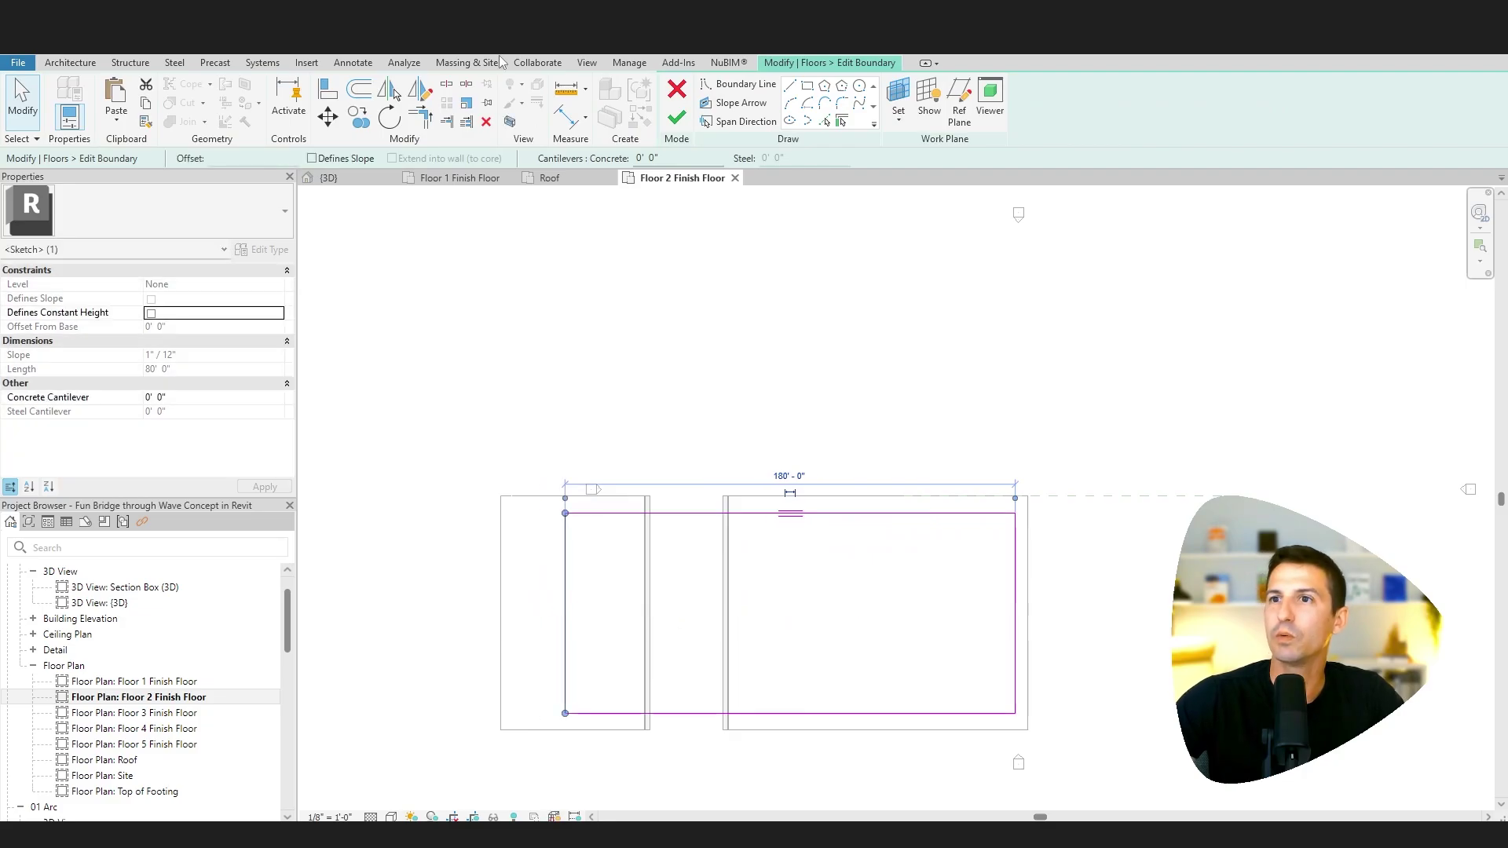
# - Extend the slab's left edge to 200'-6" against the wave and finish the boundary edit
pyautogui.click(363, 179)
pyautogui.moveTo(495, 739)
pyautogui.keyDown('shift'); pyautogui.mouseDown(button='middle')
pyautogui.moveTo(606, 630)
pyautogui.moveTo(550, 687)
pyautogui.mouseUp(button='middle'); pyautogui.keyUp('shift')
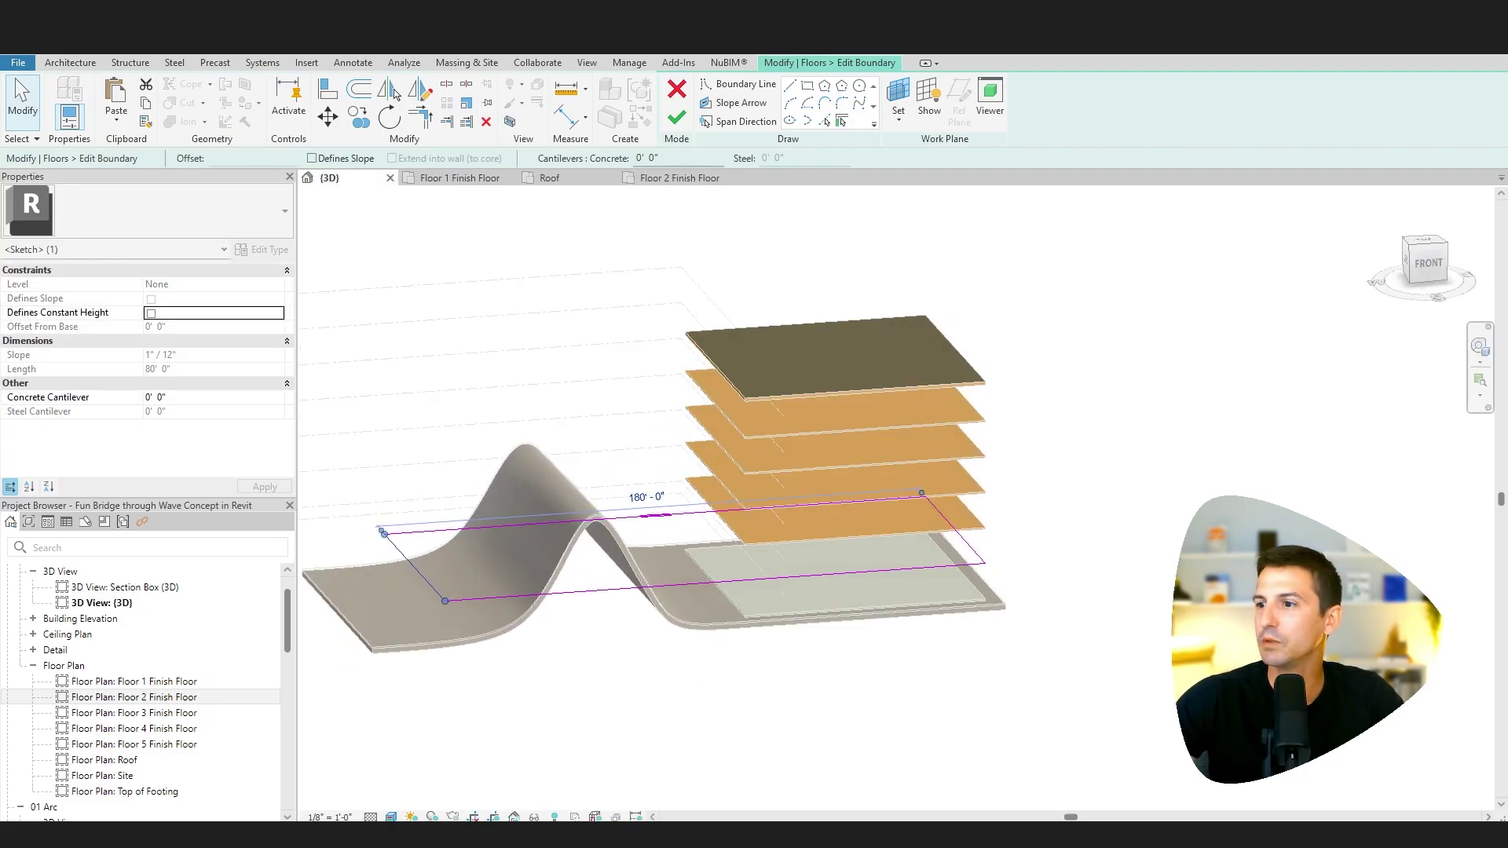
pyautogui.hotkey('alt', 'Tab')
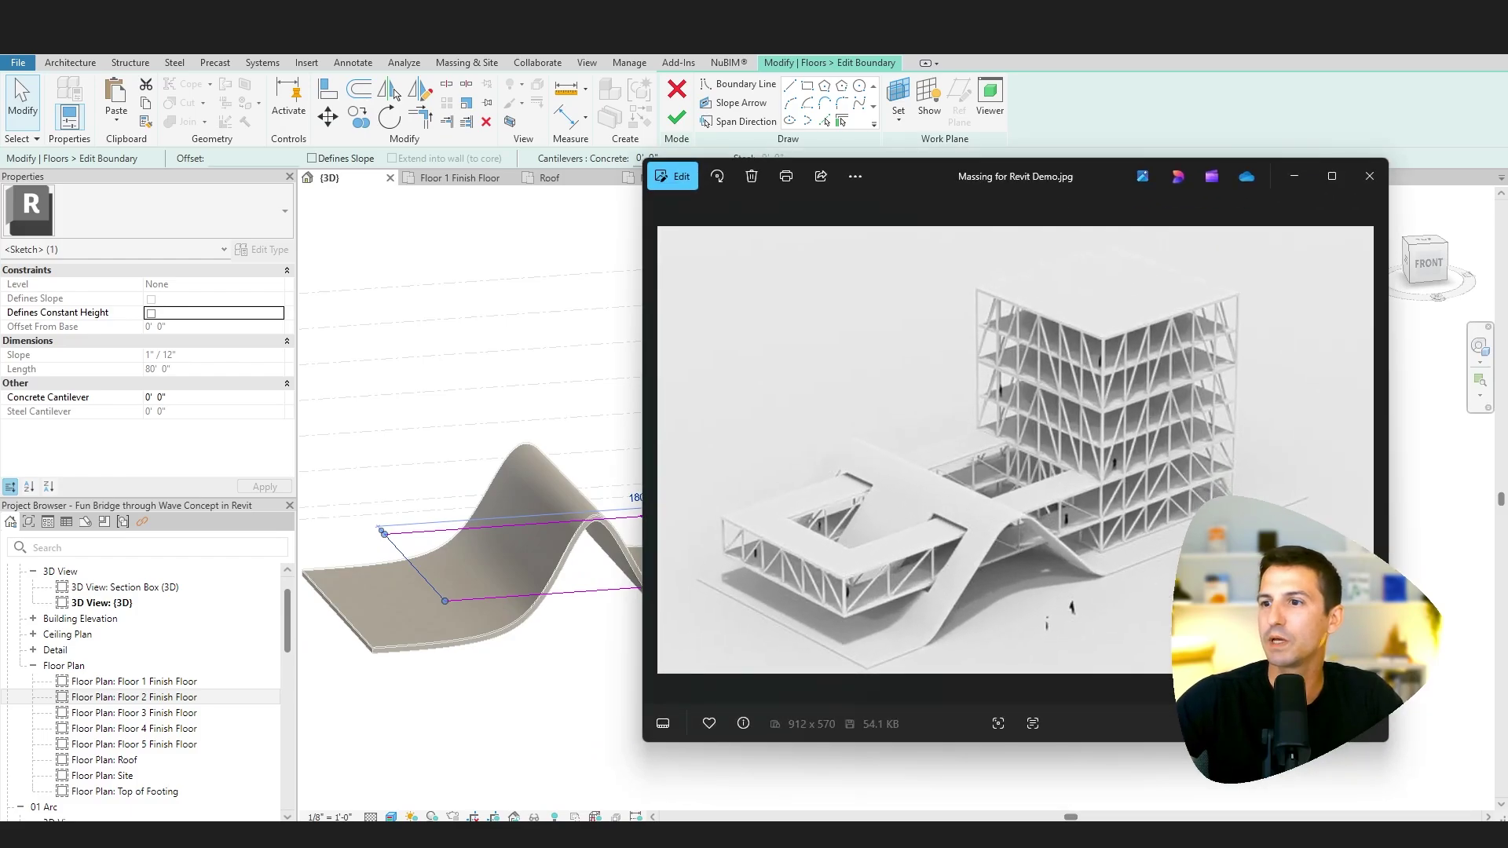
pyautogui.hotkey('alt', 'Tab')
pyautogui.keyDown('shift'); pyautogui.moveTo(619, 607); pyautogui.dragTo(592, 726, button='middle'); pyautogui.keyUp('shift')
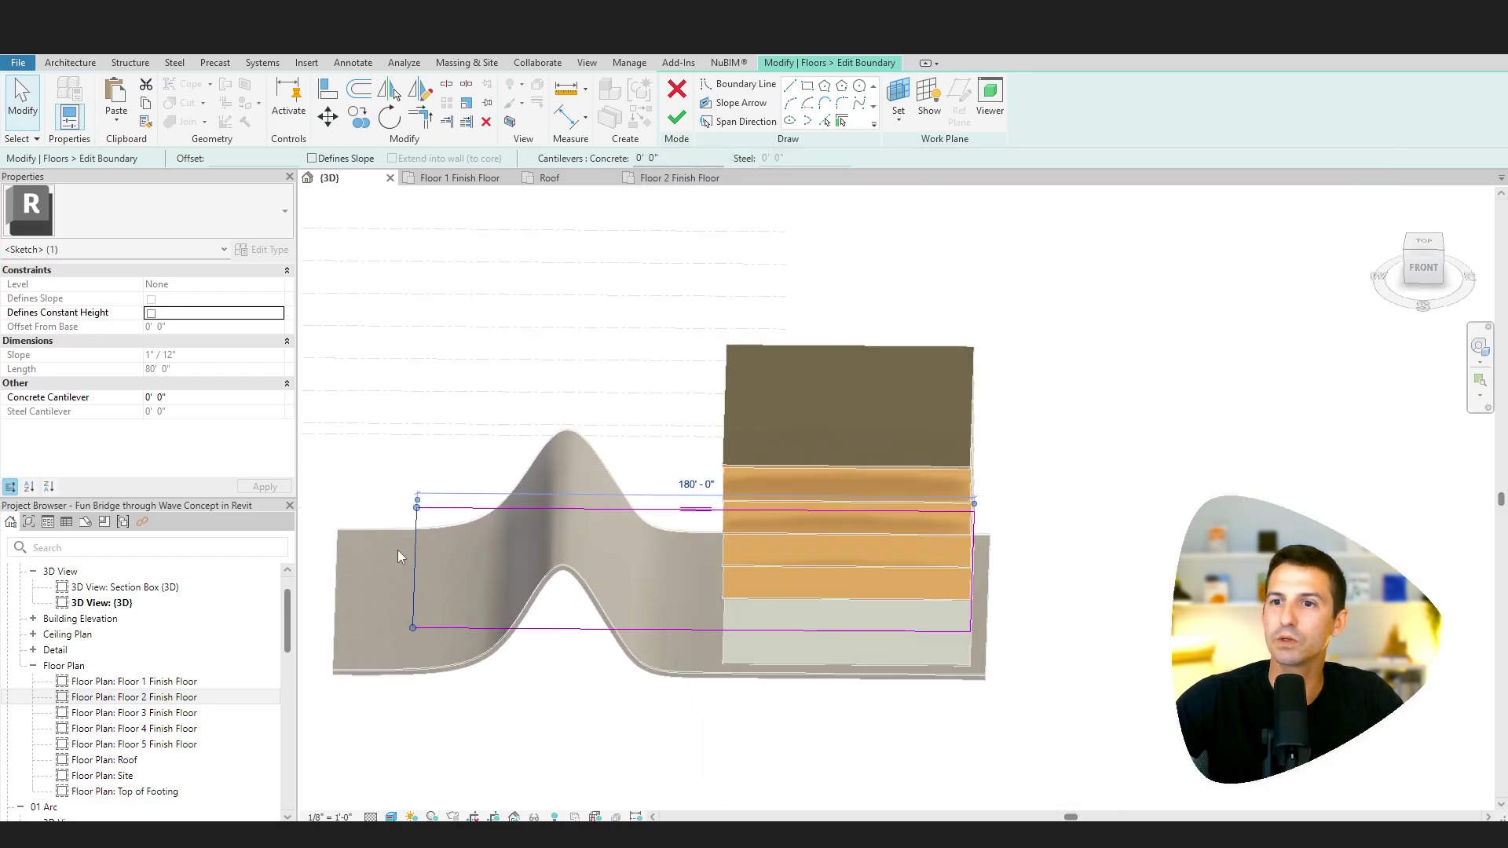
pyautogui.moveTo(413, 561); pyautogui.dragTo(351, 563)
pyautogui.keyDown('shift'); pyautogui.moveTo(417, 661); pyautogui.dragTo(532, 690, button='middle'); pyautogui.keyUp('shift')
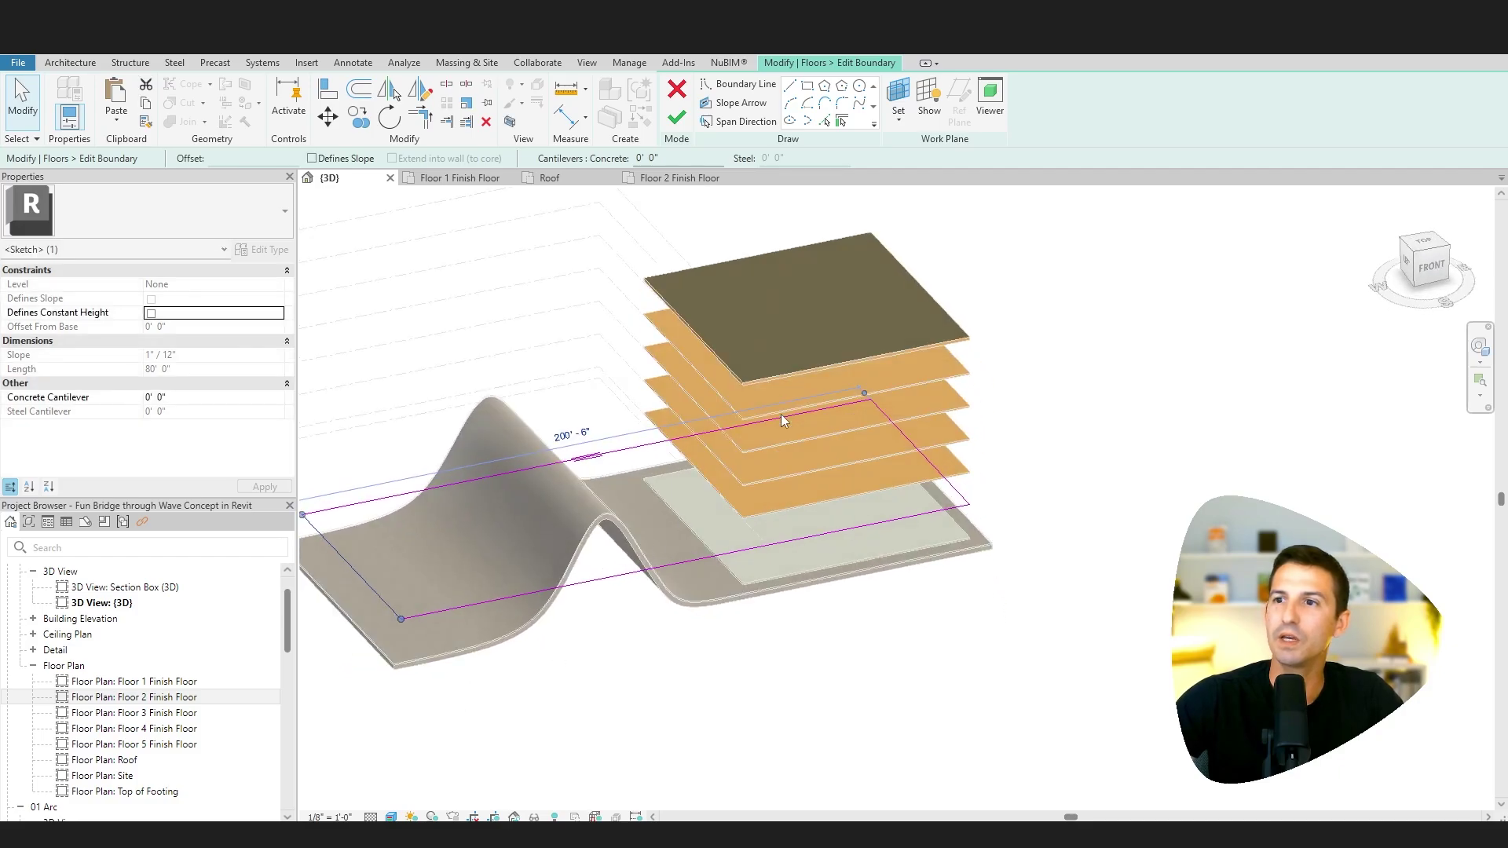
pyautogui.click(686, 126)
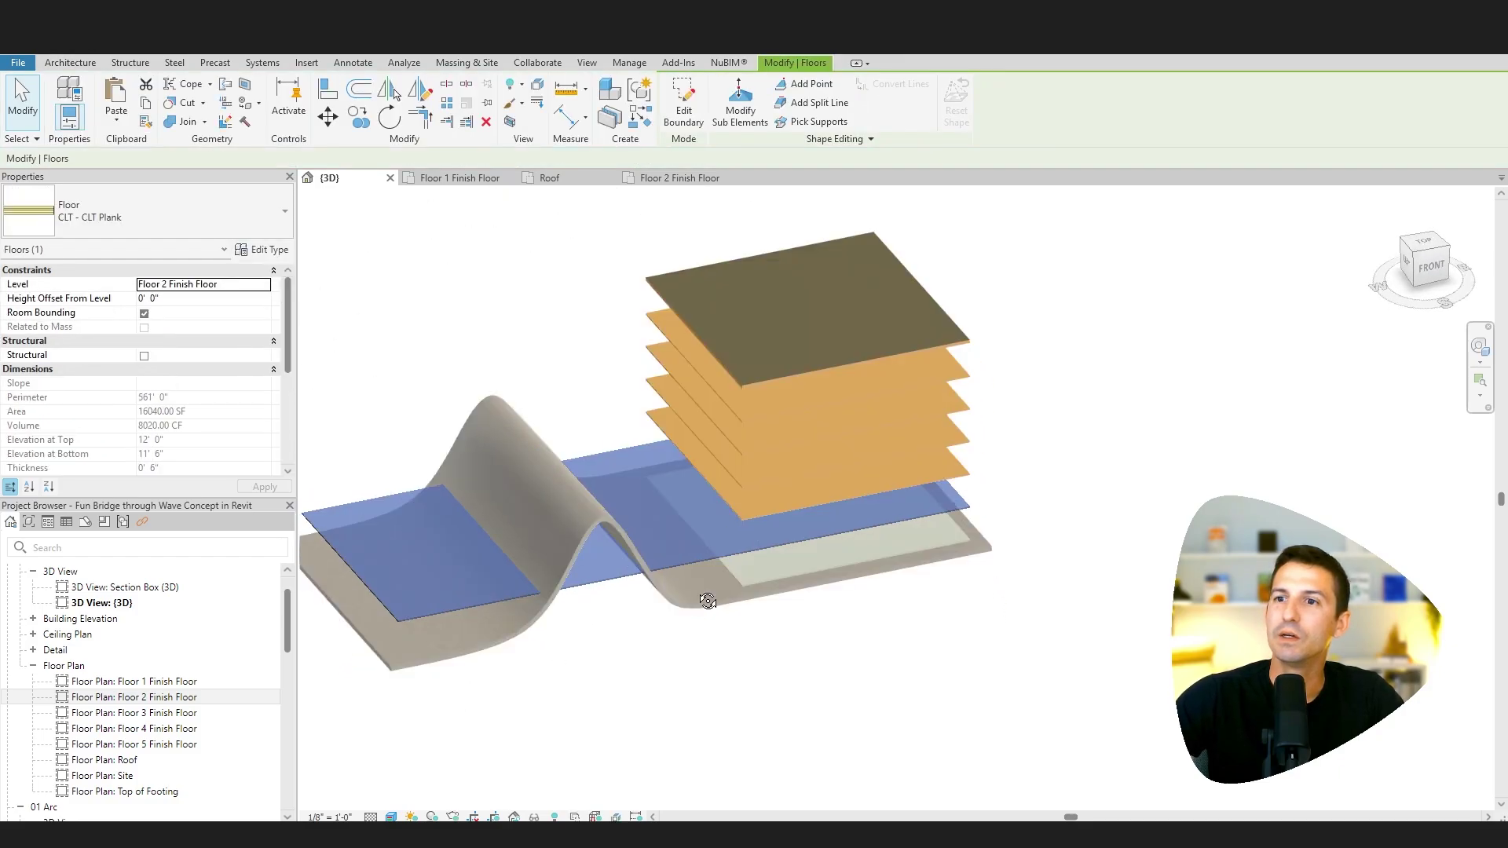
pyautogui.moveTo(704, 597)
pyautogui.keyDown('shift'); pyautogui.mouseDown(button='middle')
pyautogui.moveTo(936, 474)
pyautogui.moveTo(725, 544)
pyautogui.moveTo(681, 481)
pyautogui.mouseUp(button='middle'); pyautogui.keyUp('shift')
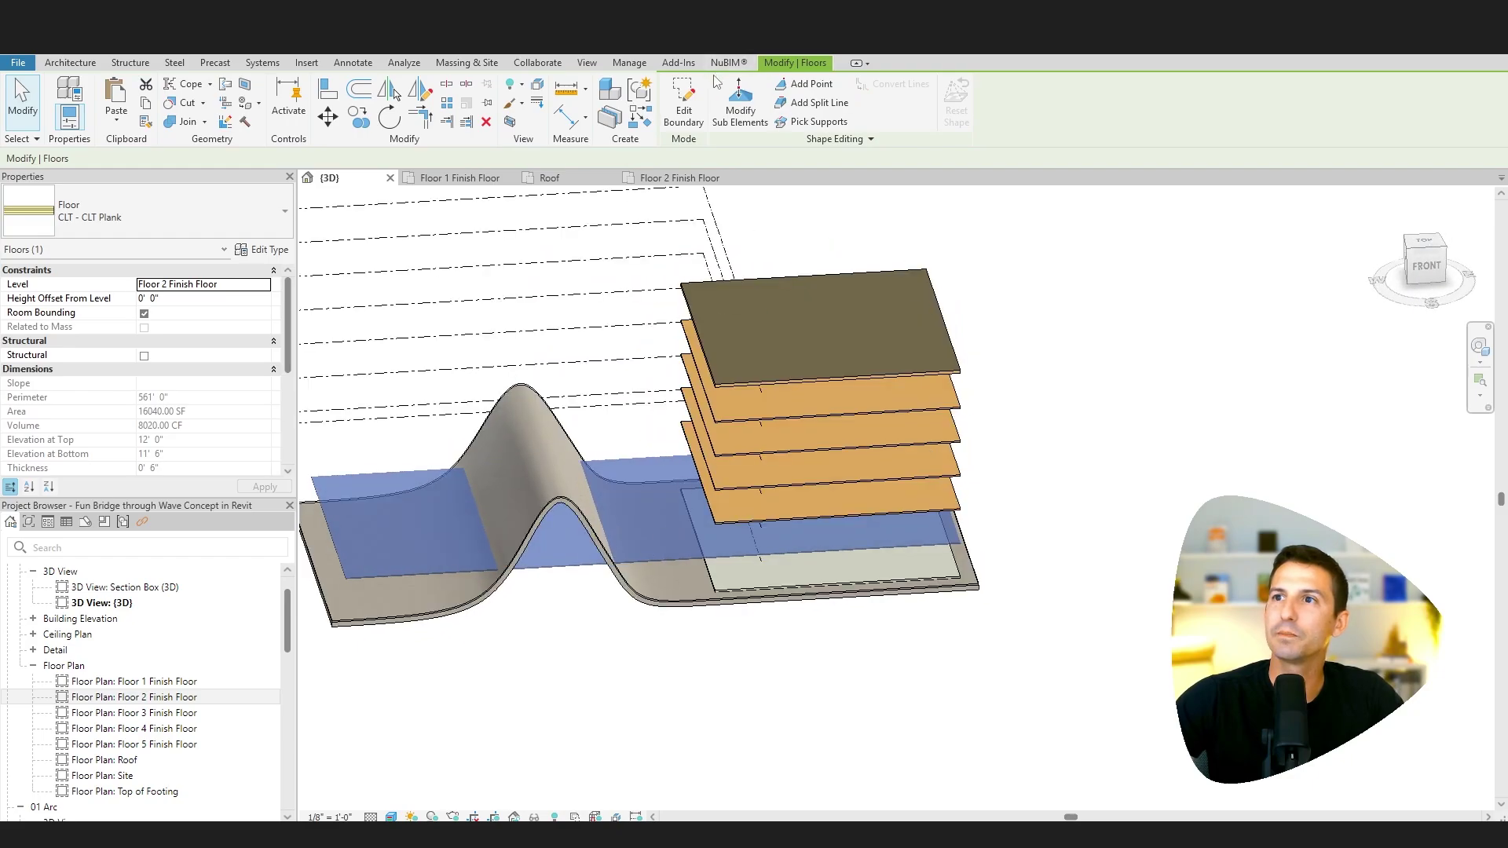
# - Offset-copy the slab's top, left and bottom boundary lines 20' inward
pyautogui.click(683, 110)
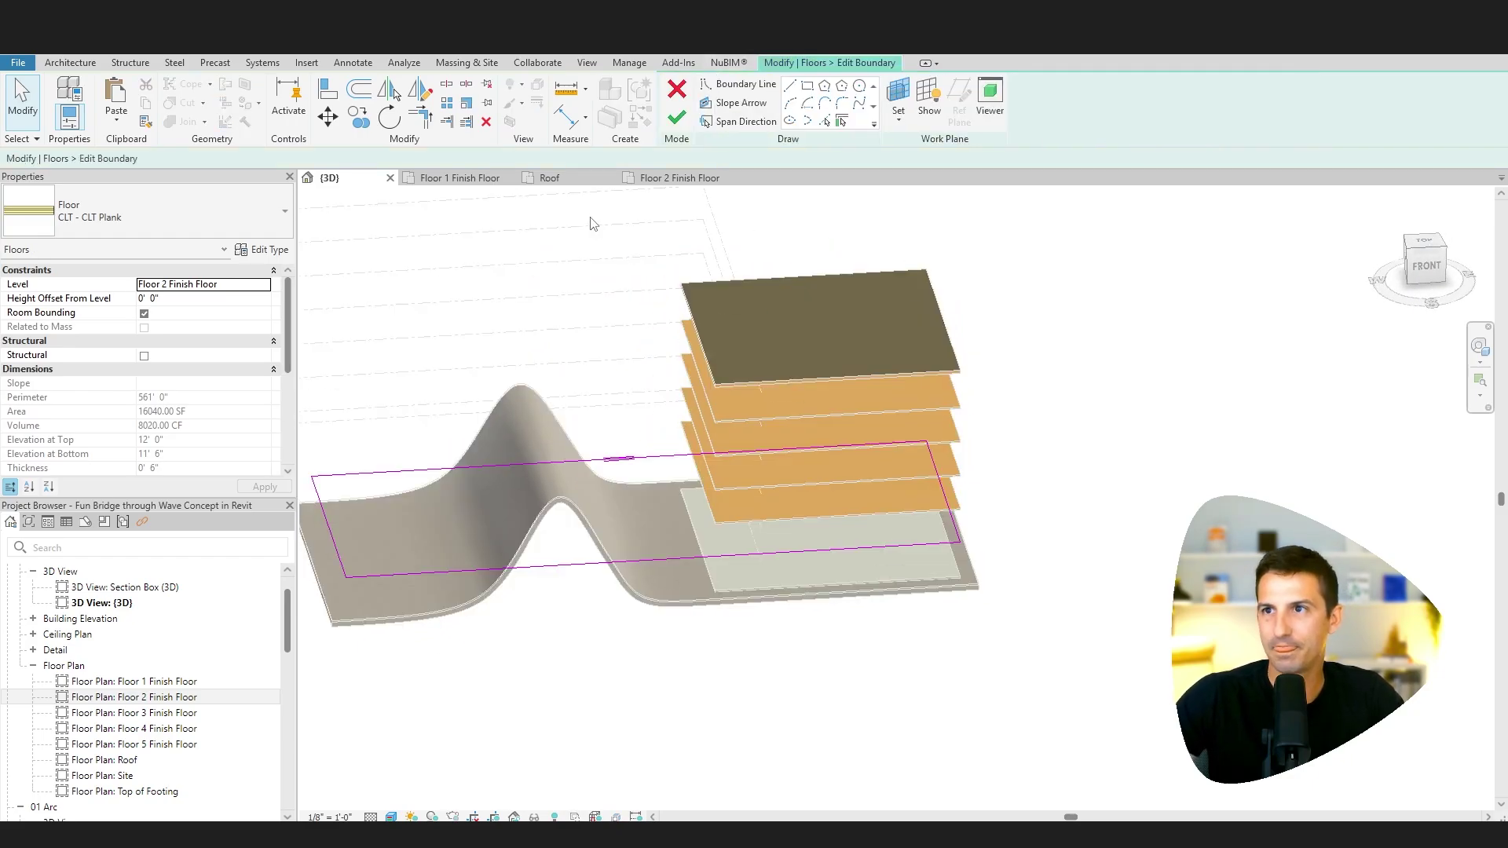
pyautogui.click(680, 178)
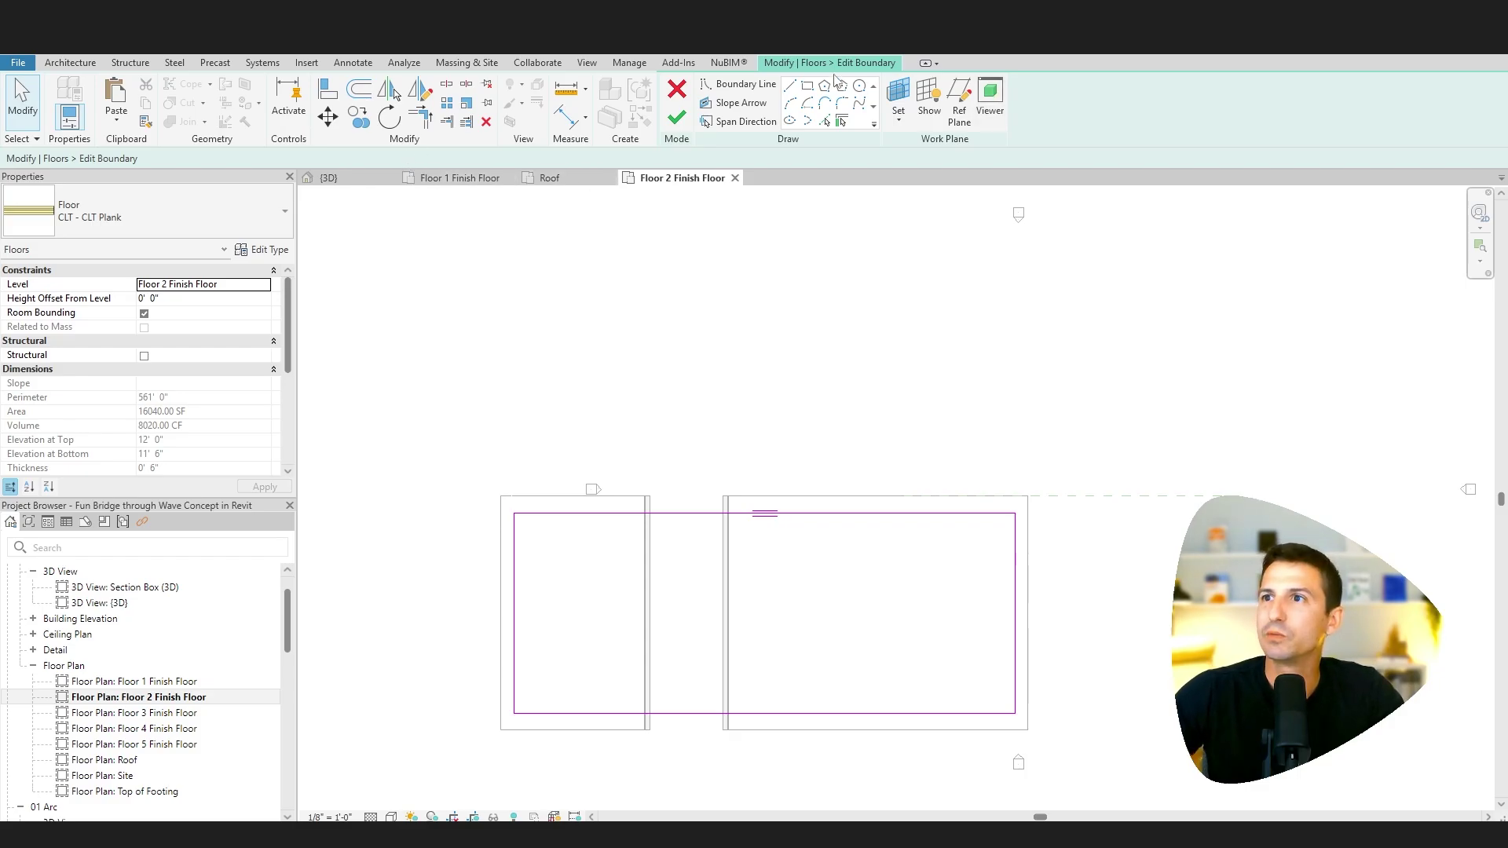
pyautogui.click(792, 87)
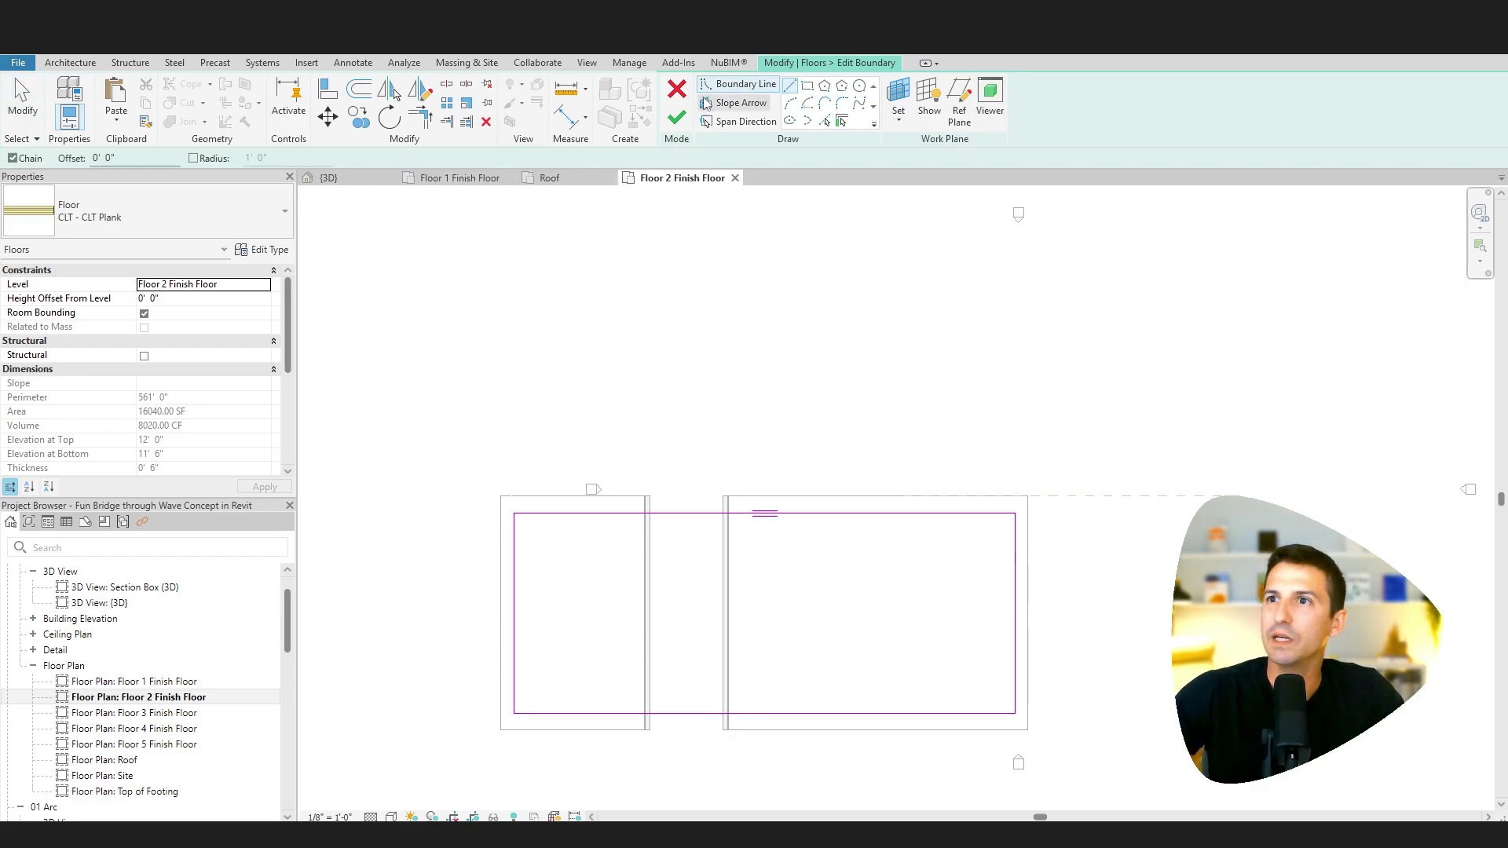
pyautogui.click(365, 93)
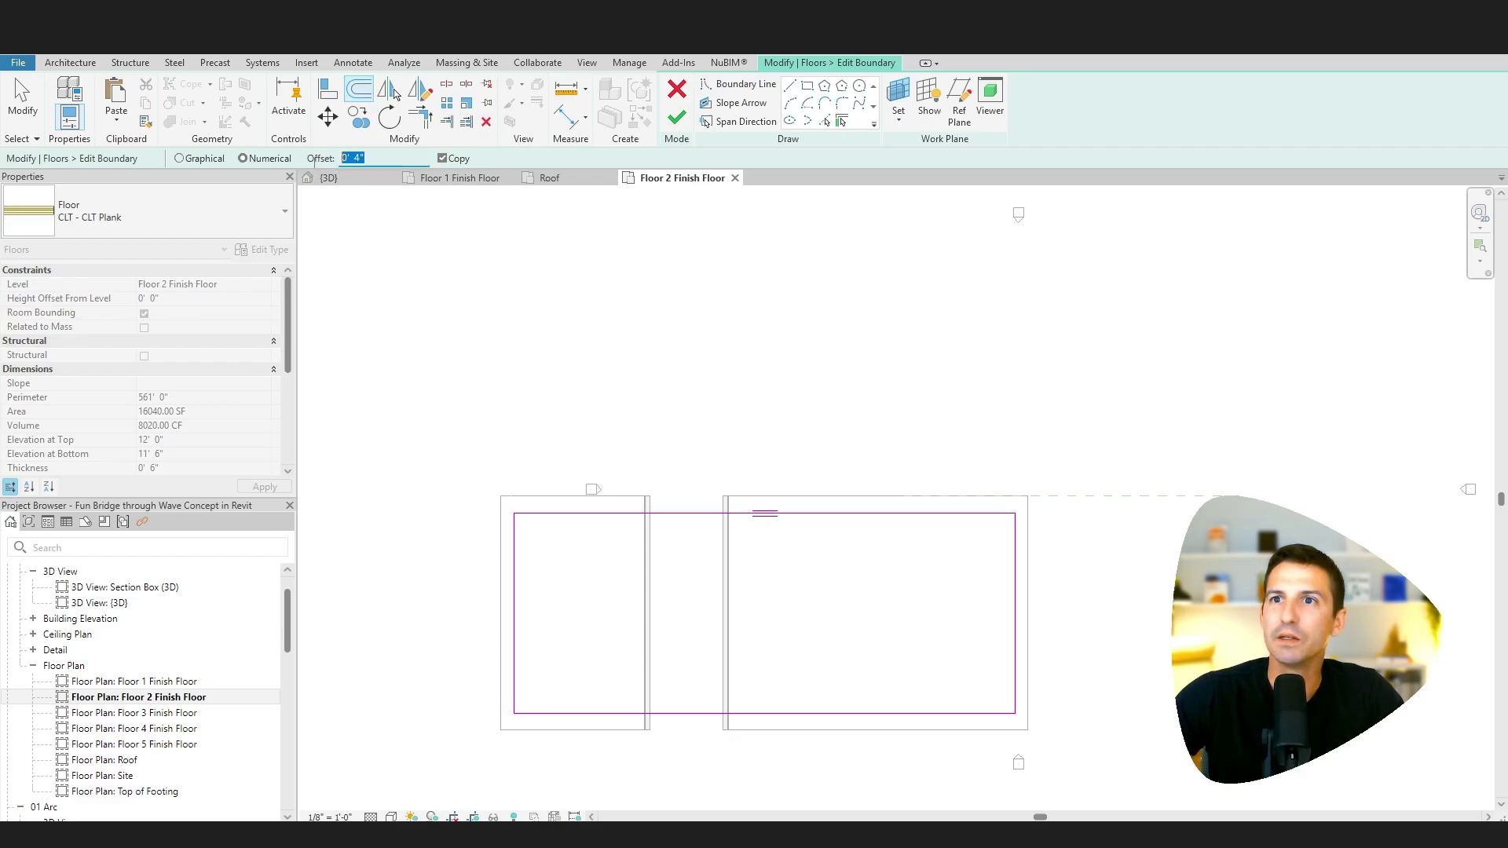
pyautogui.write('20')
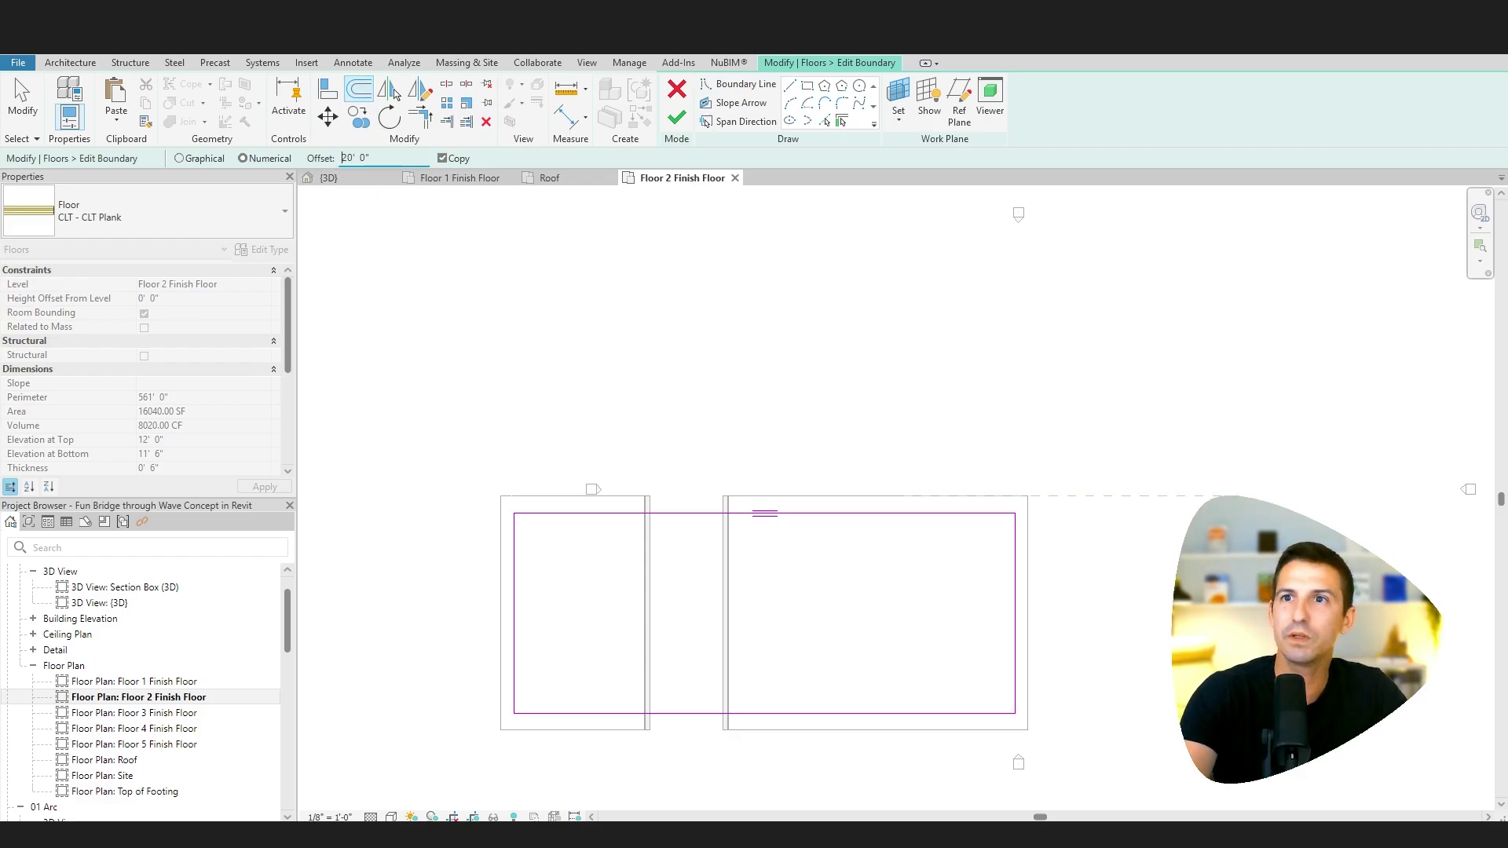
pyautogui.click(636, 530)
pyautogui.click(517, 629)
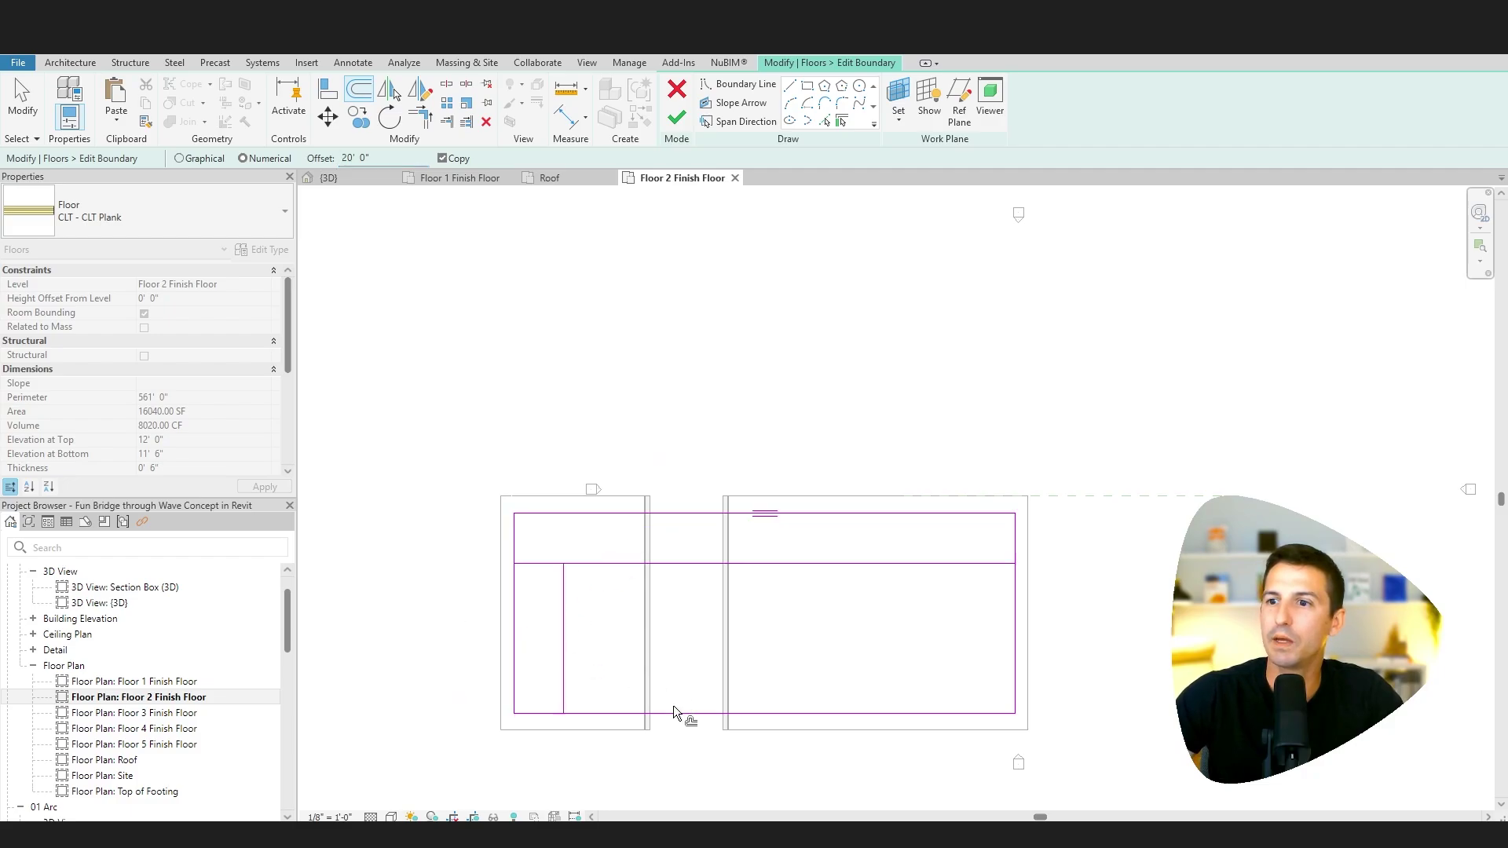
pyautogui.click(673, 708)
pyautogui.press('Escape')
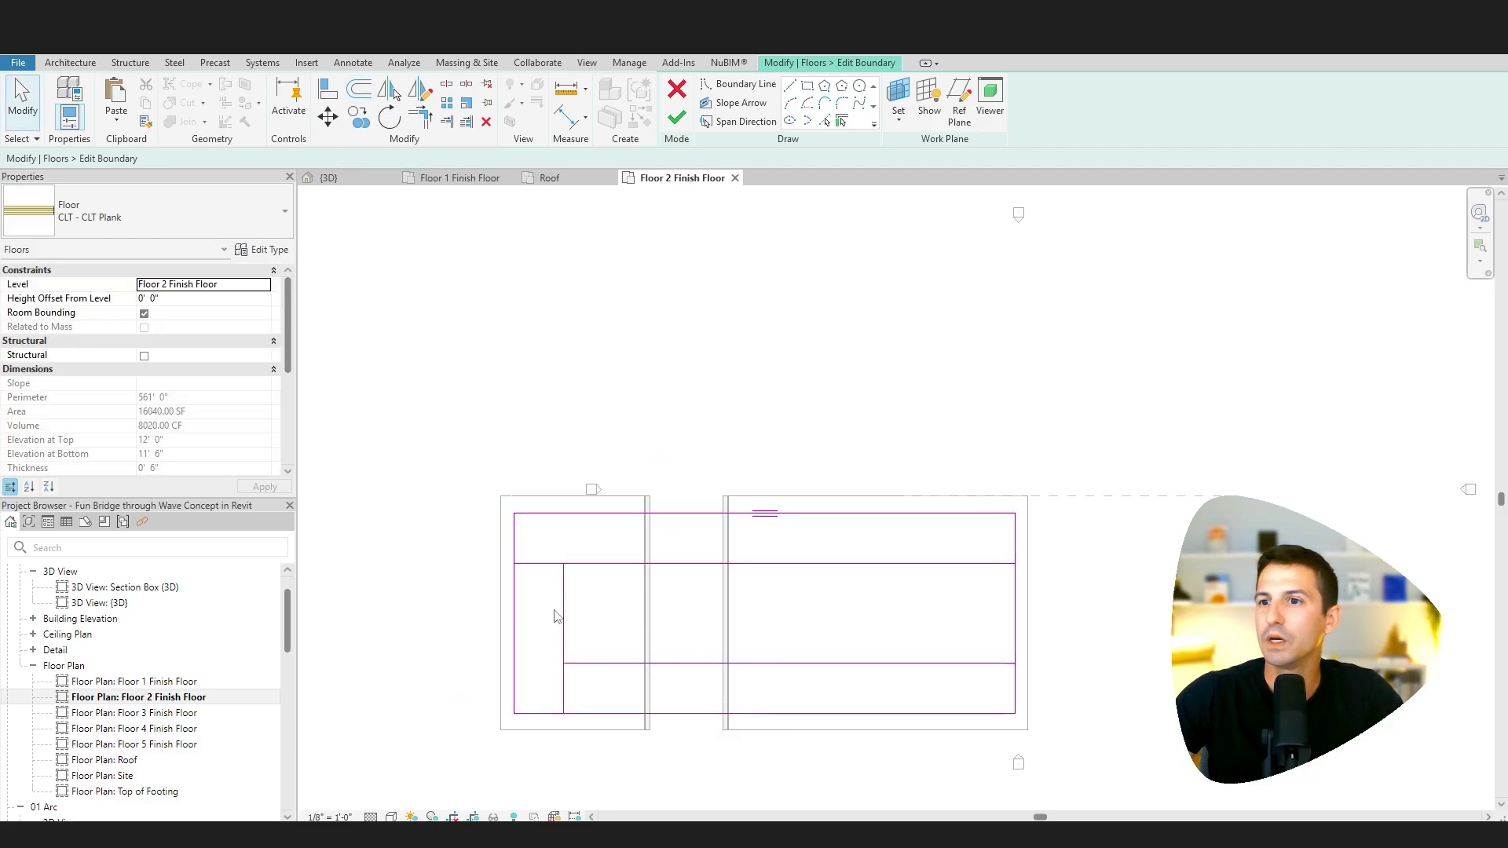
# - Mirror the inner left line to create the opening's right edge
pyautogui.click(563, 615)
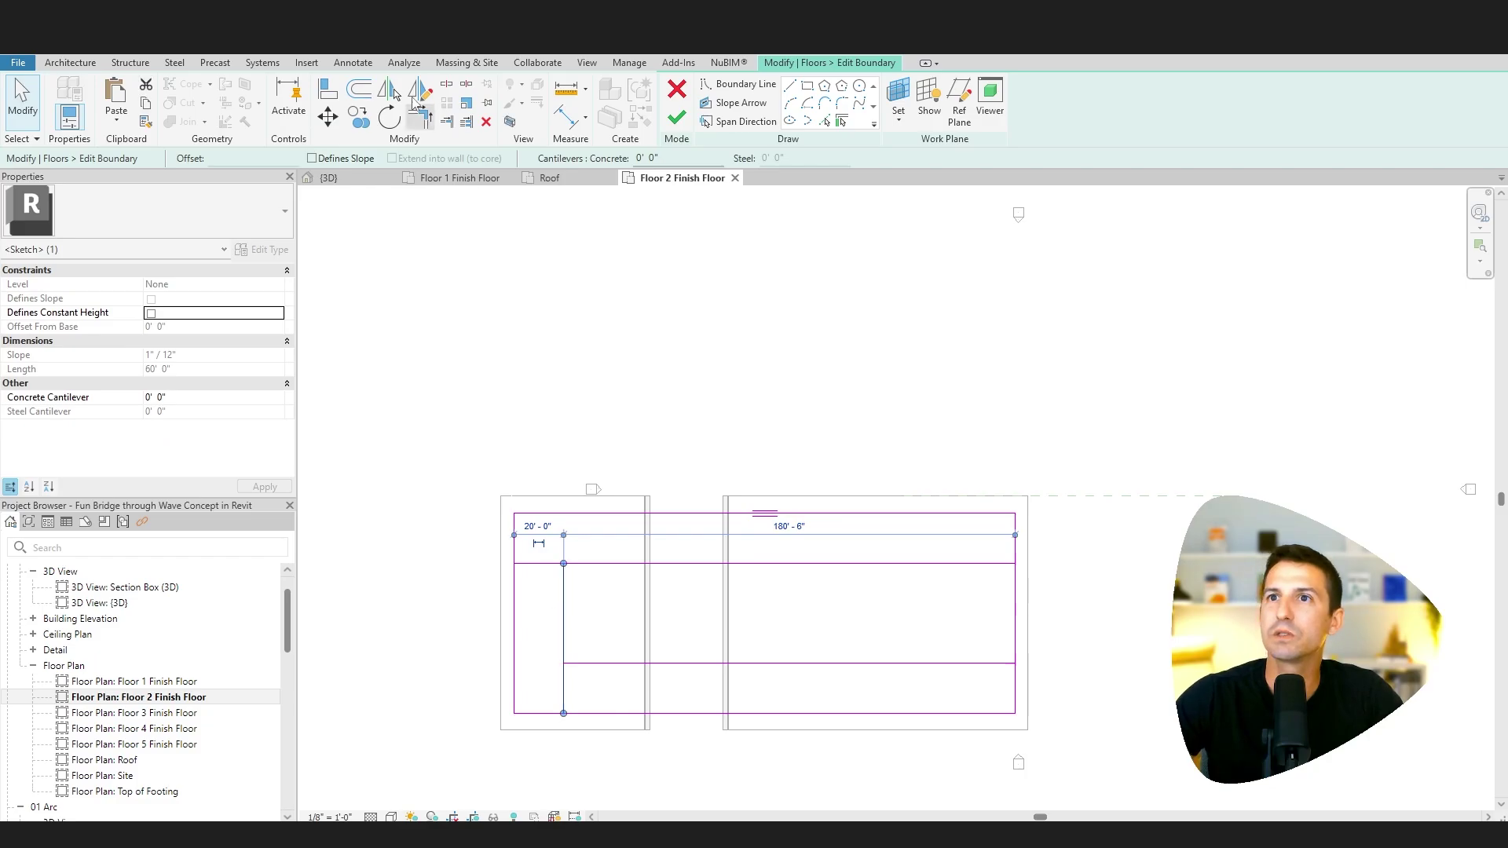
pyautogui.click(420, 91)
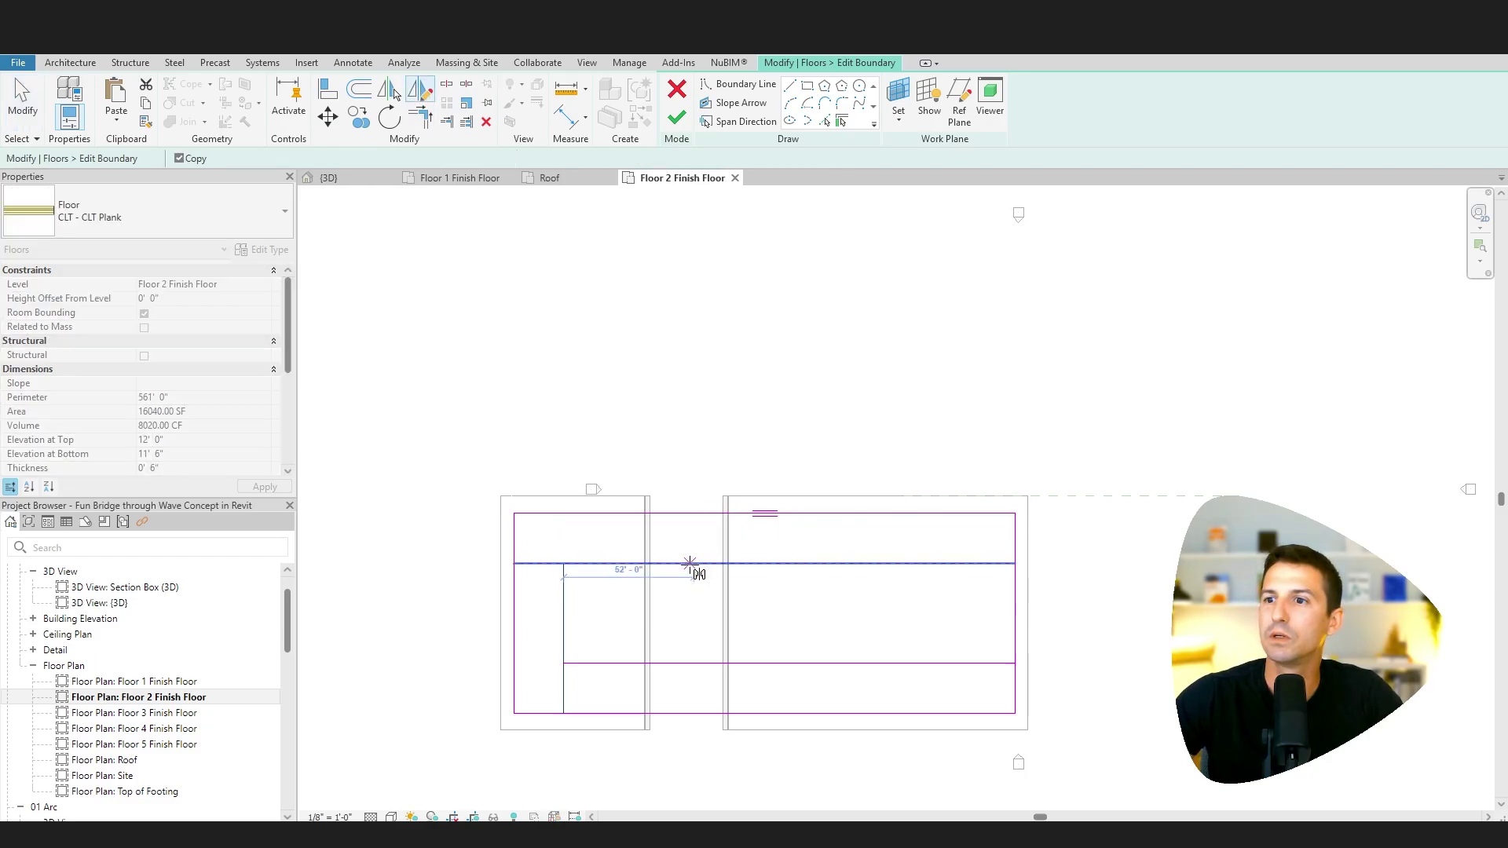
pyautogui.click(687, 563)
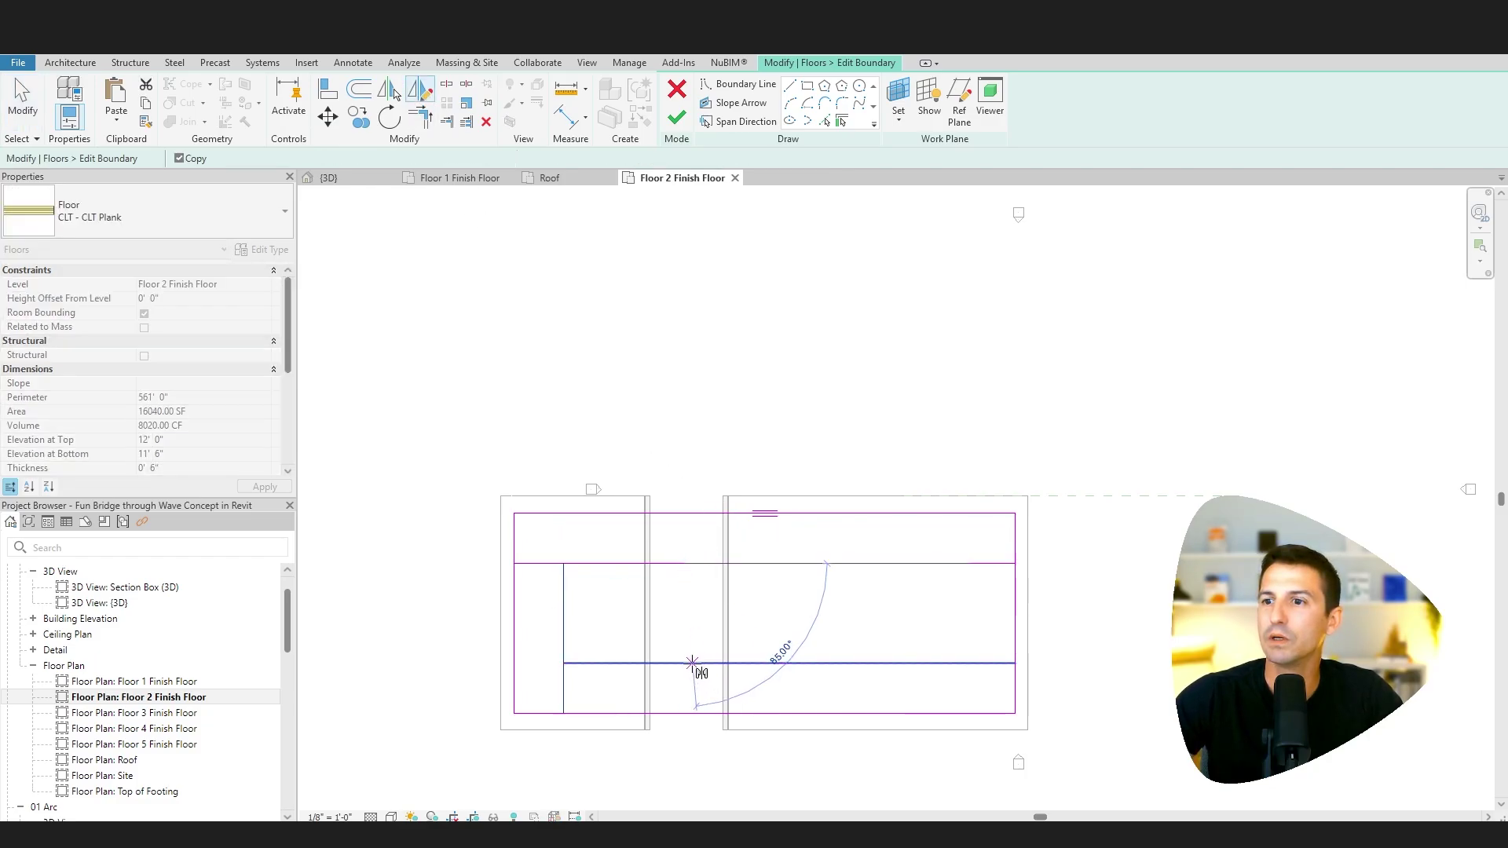
pyautogui.click(688, 663)
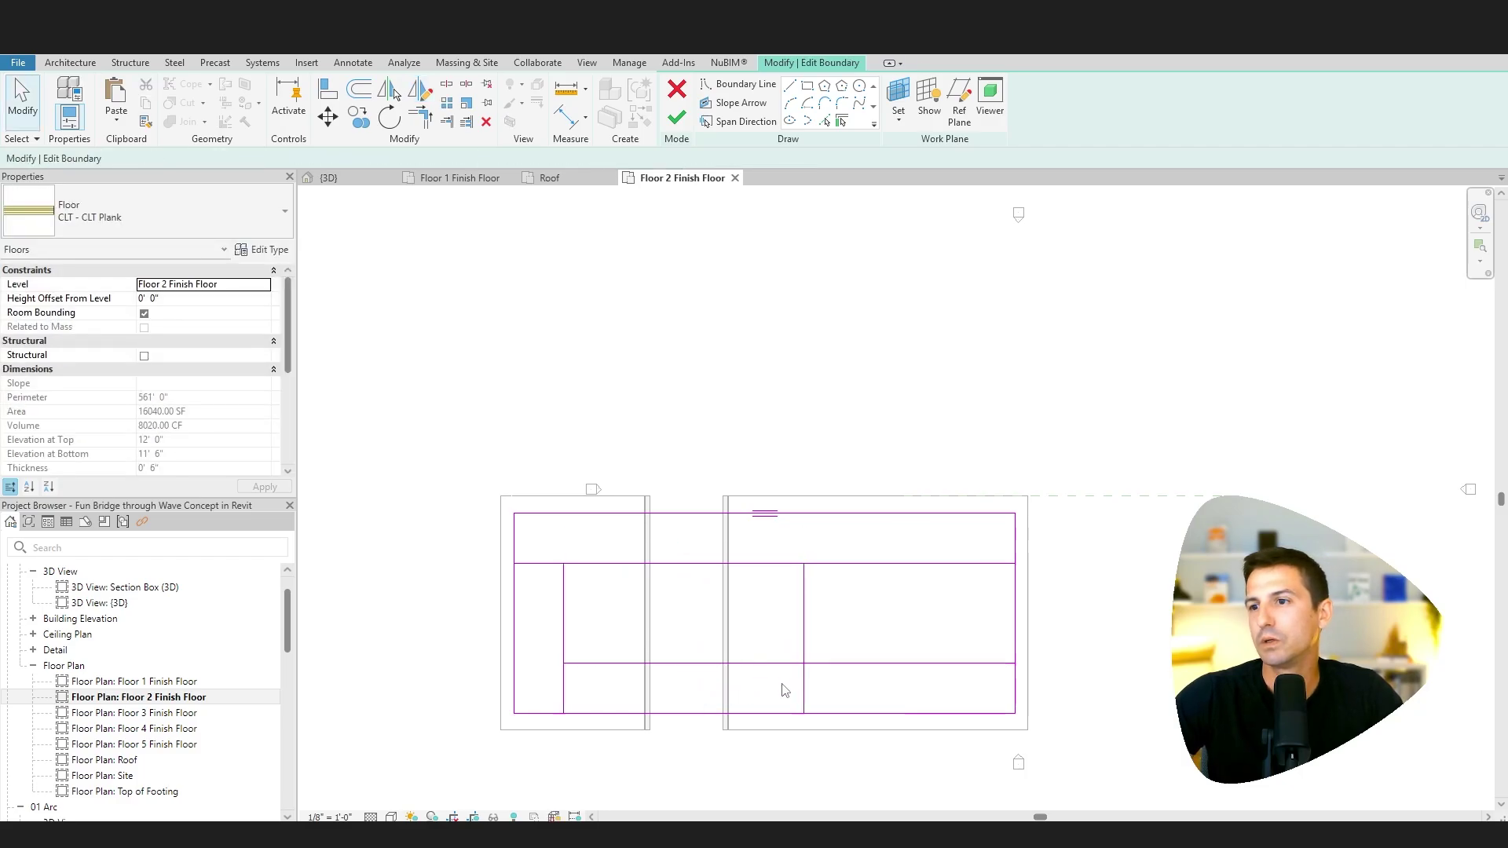
# - Trim the inner lines into corners to close the rectangular opening loop
pyautogui.press('t')
pyautogui.press('r')
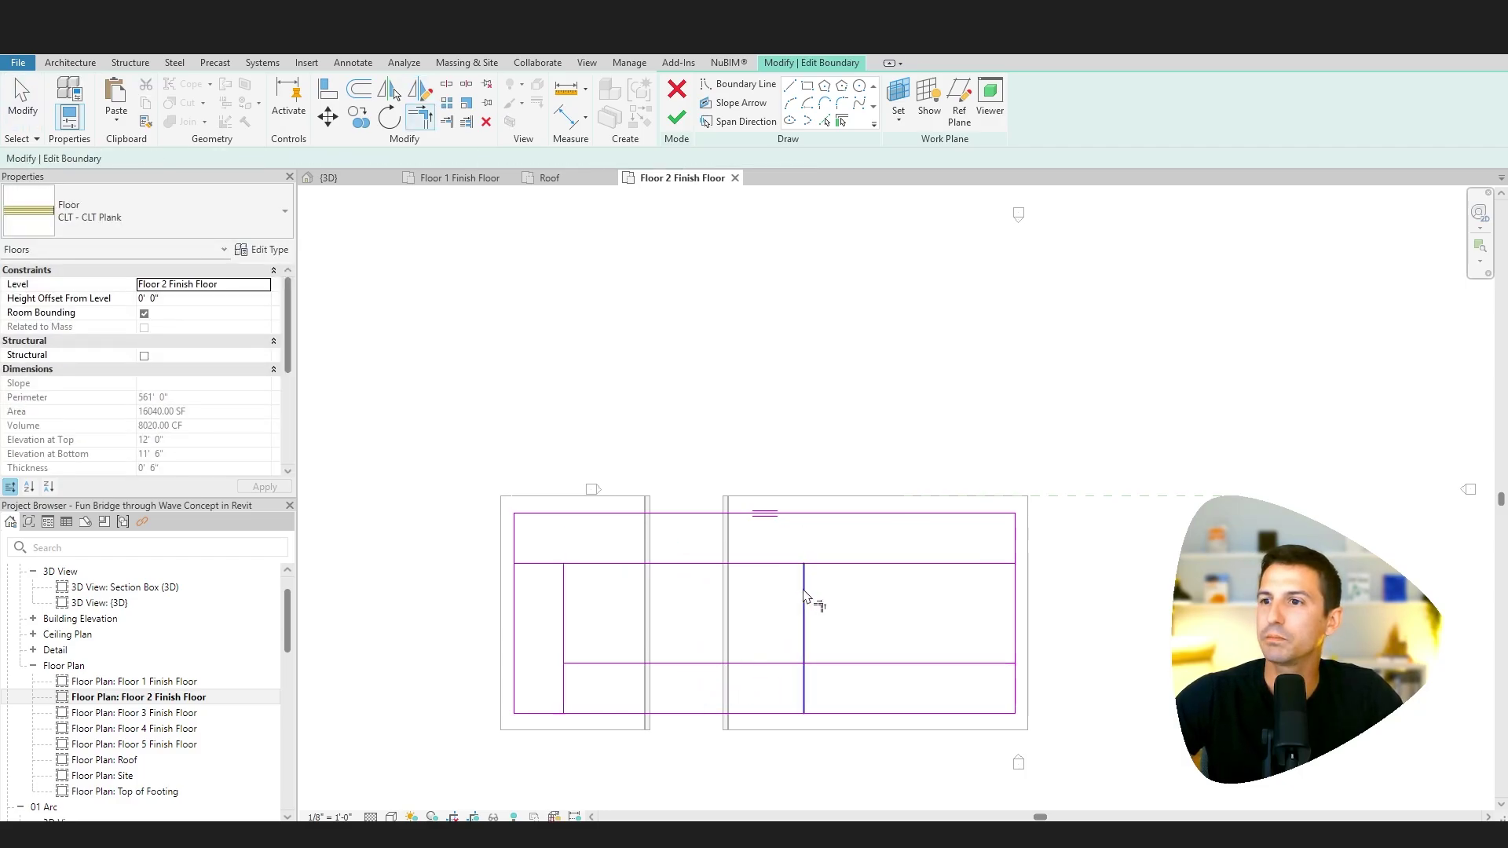
pyautogui.click(780, 562)
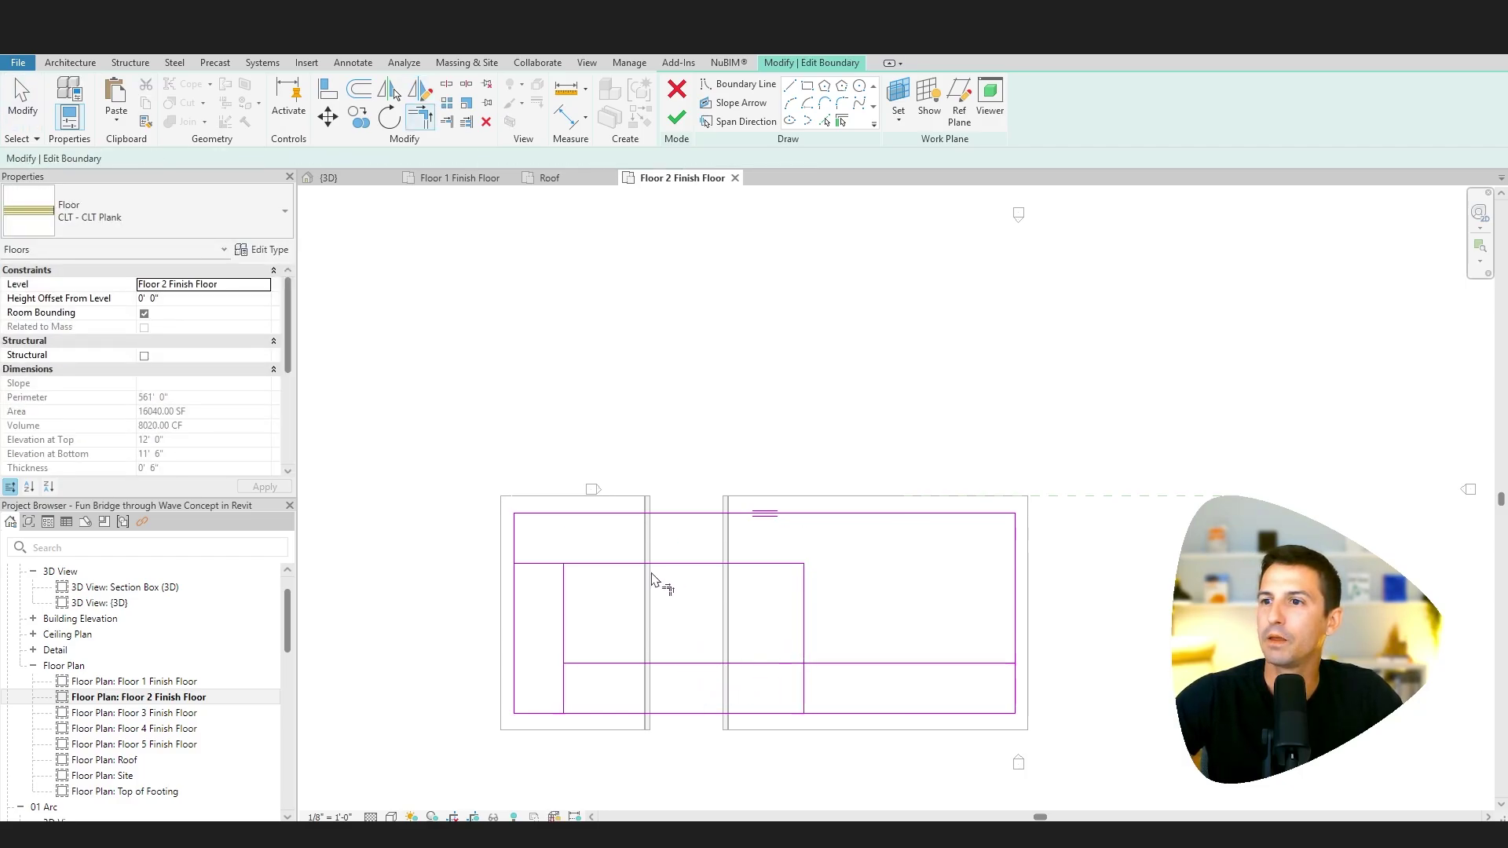
pyautogui.click(565, 652)
pyautogui.click(666, 665)
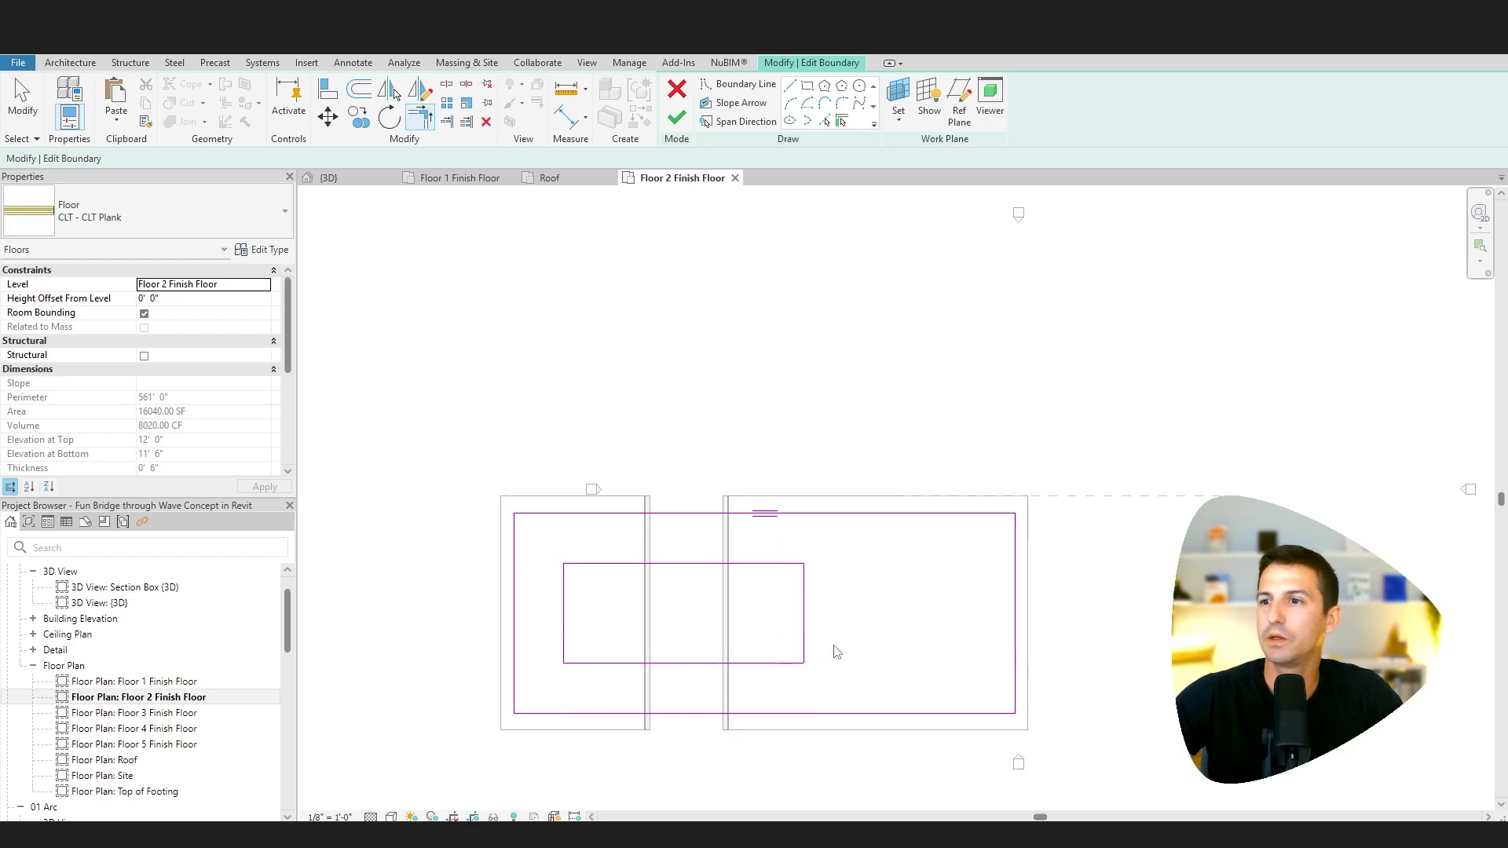
pyautogui.moveTo(831, 683); pyautogui.dragTo(733, 737, button='middle')
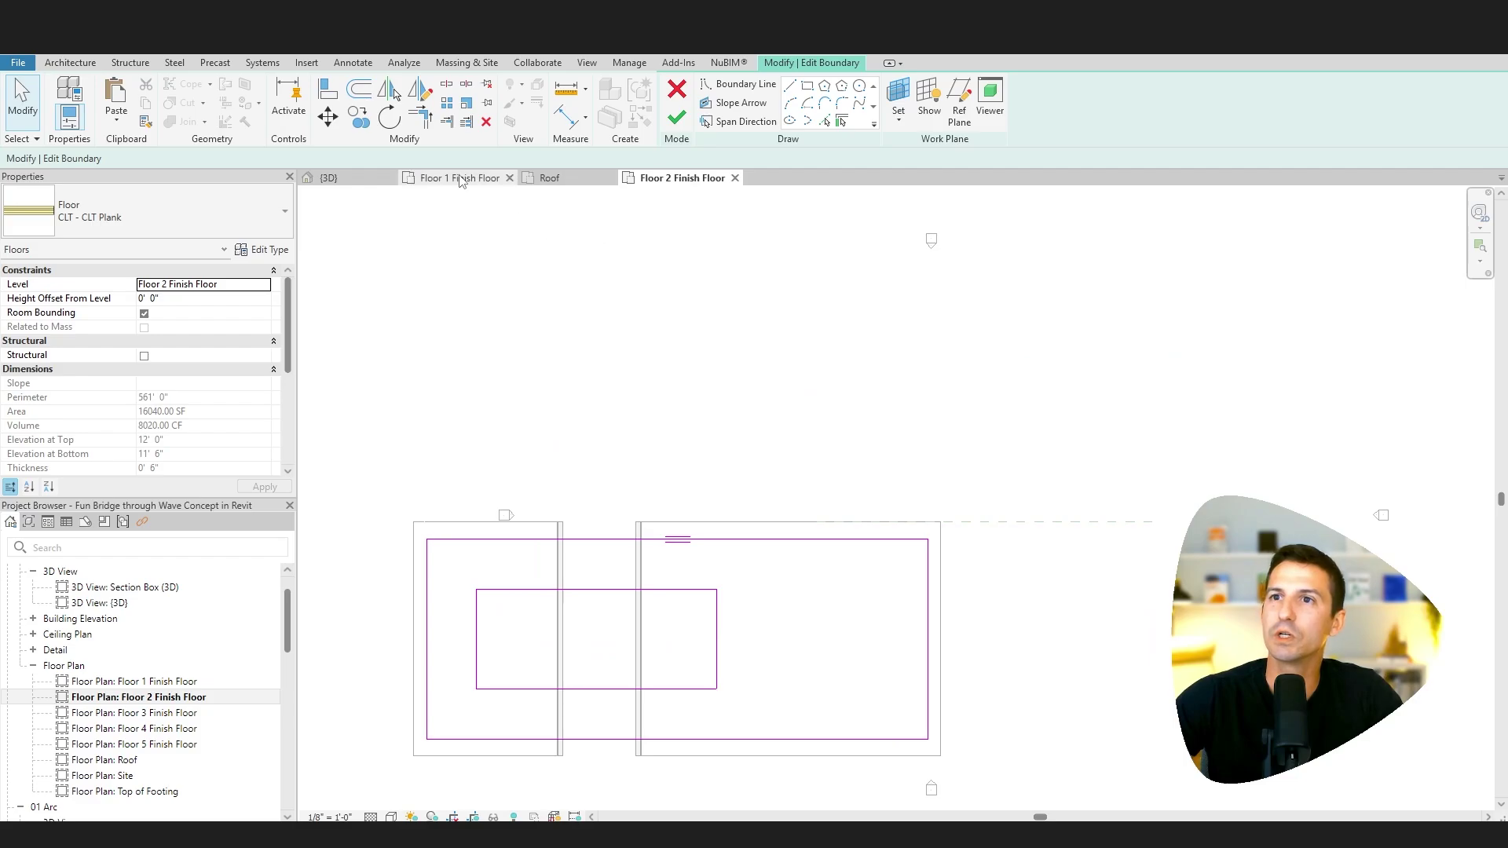
# - Finish the Floor 2 slab sketch with its rectangular opening and review it in 3D
pyautogui.click(370, 179)
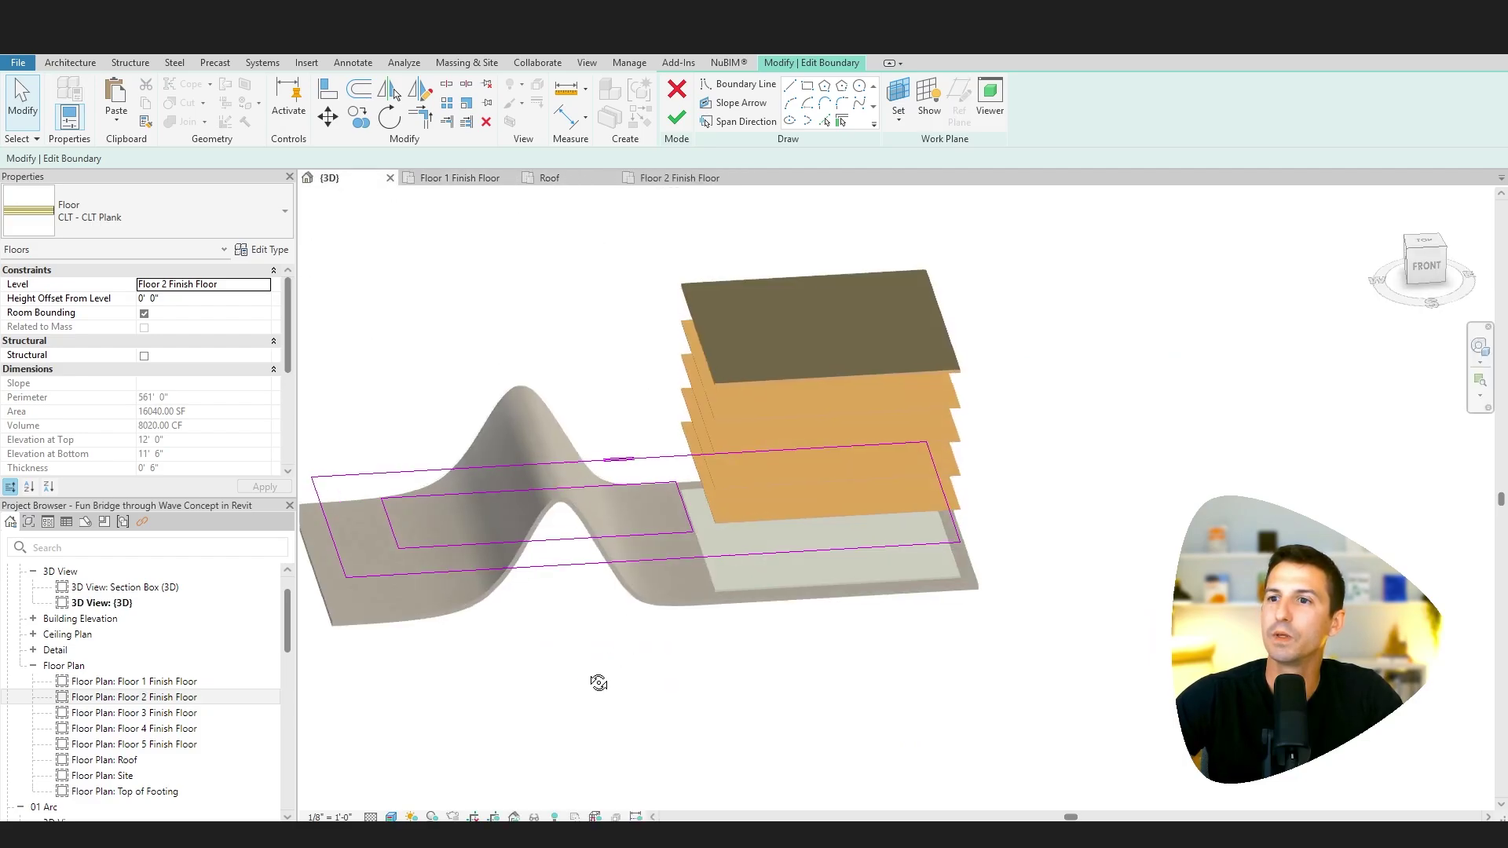
pyautogui.keyDown('shift'); pyautogui.moveTo(606, 677); pyautogui.dragTo(572, 724, button='middle'); pyautogui.keyUp('shift')
pyautogui.click(676, 117)
pyautogui.moveTo(542, 534)
pyautogui.keyDown('shift'); pyautogui.mouseDown(button='middle')
pyautogui.moveTo(650, 542)
pyautogui.moveTo(869, 515)
pyautogui.moveTo(856, 505)
pyautogui.moveTo(623, 609)
pyautogui.moveTo(923, 648)
pyautogui.moveTo(848, 649)
pyautogui.moveTo(982, 521)
pyautogui.mouseUp(button='middle'); pyautogui.keyUp('shift')
pyautogui.click(623, 610)
# - Paste the Floor 2 slab aligned to the Floor 3 and Floor 4 Finish Floor levels
pyautogui.click(977, 530)
pyautogui.press('Escape')
pyautogui.click(936, 573)
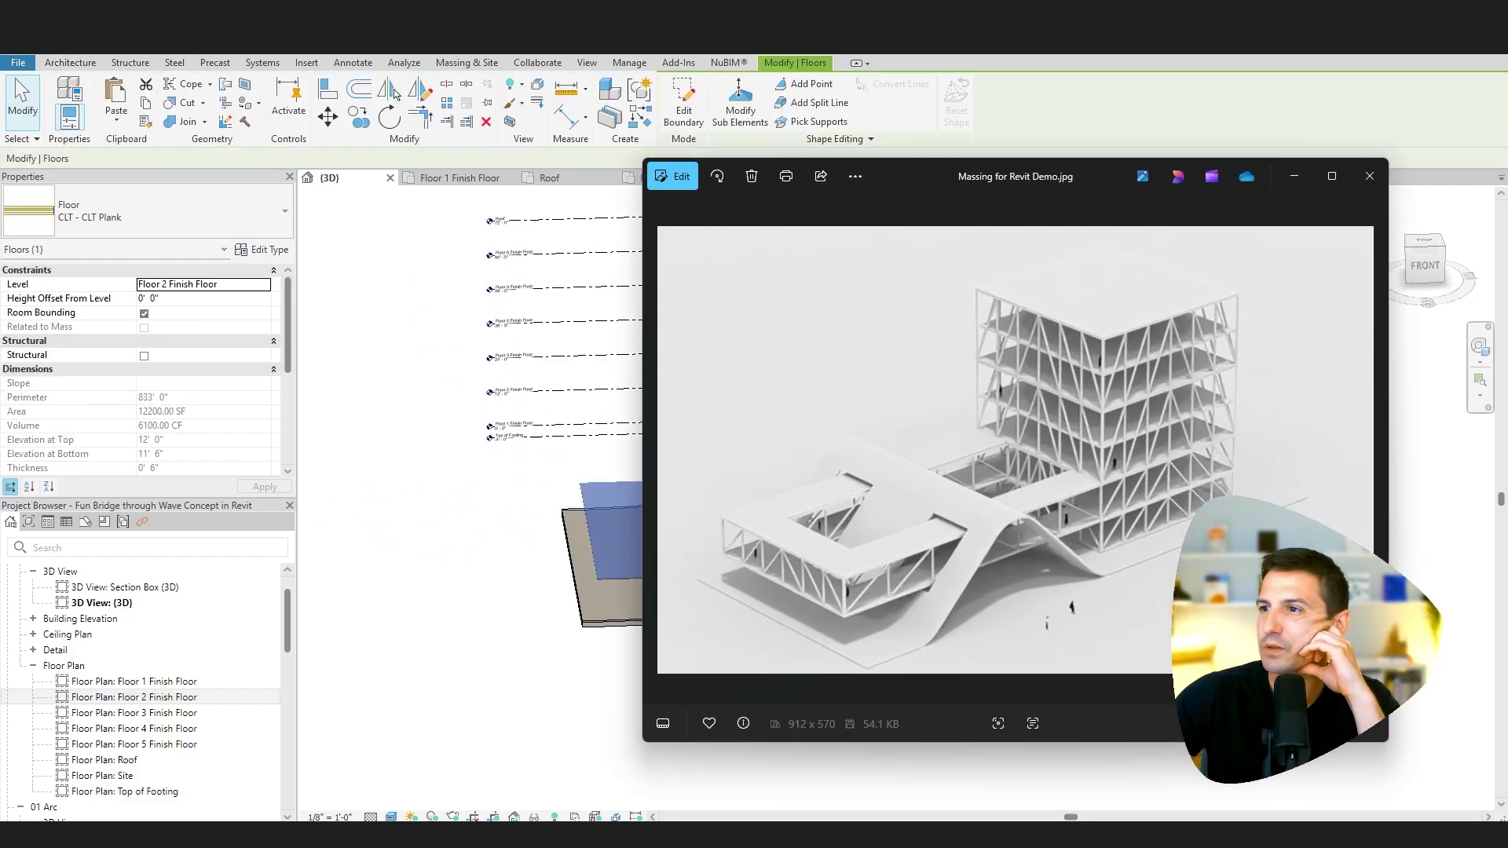
pyautogui.hotkey('alt', 'Tab')
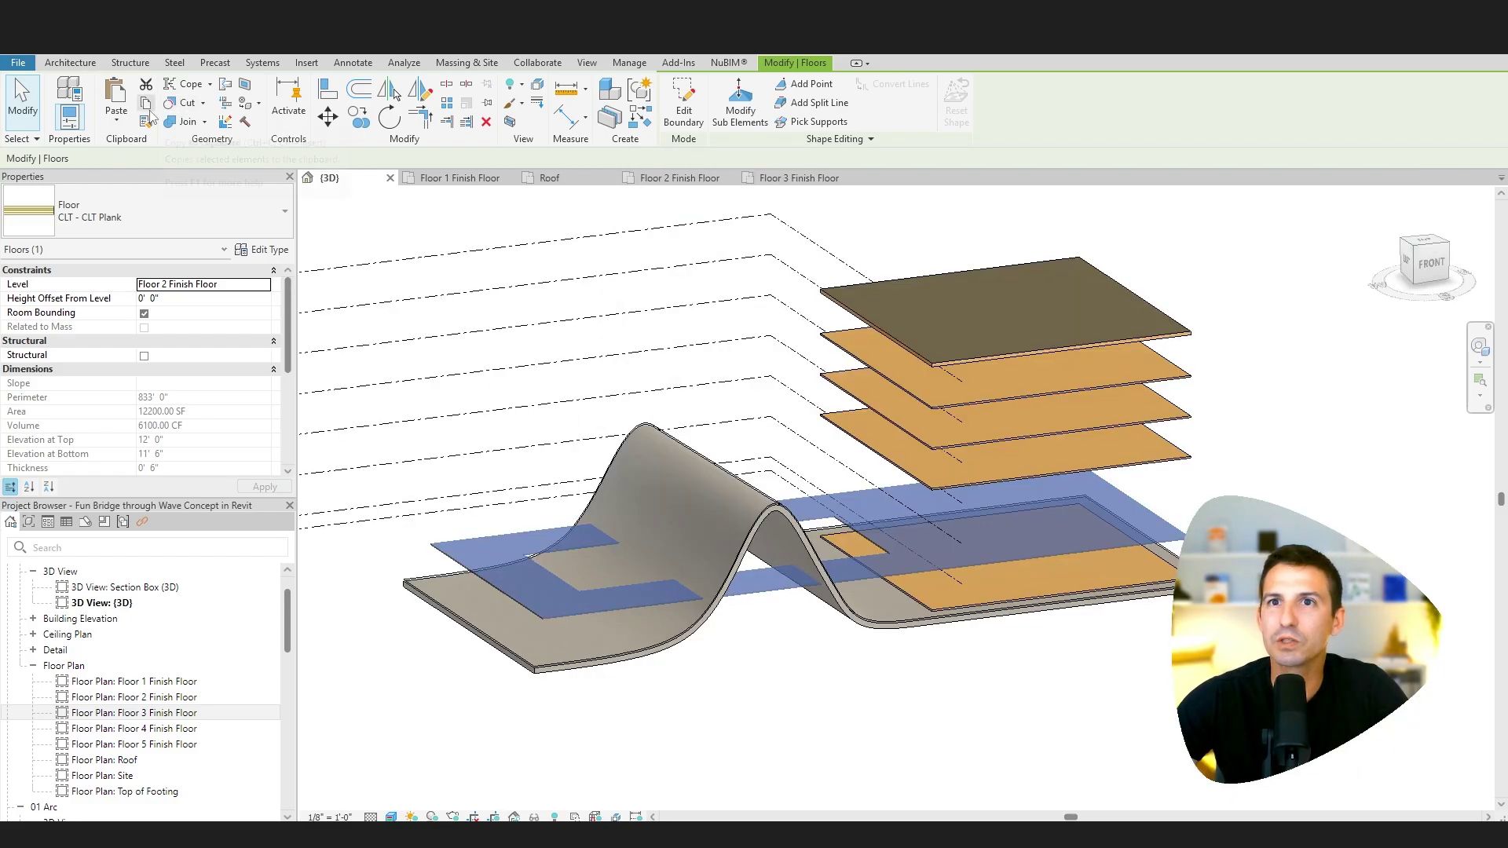
pyautogui.click(116, 116)
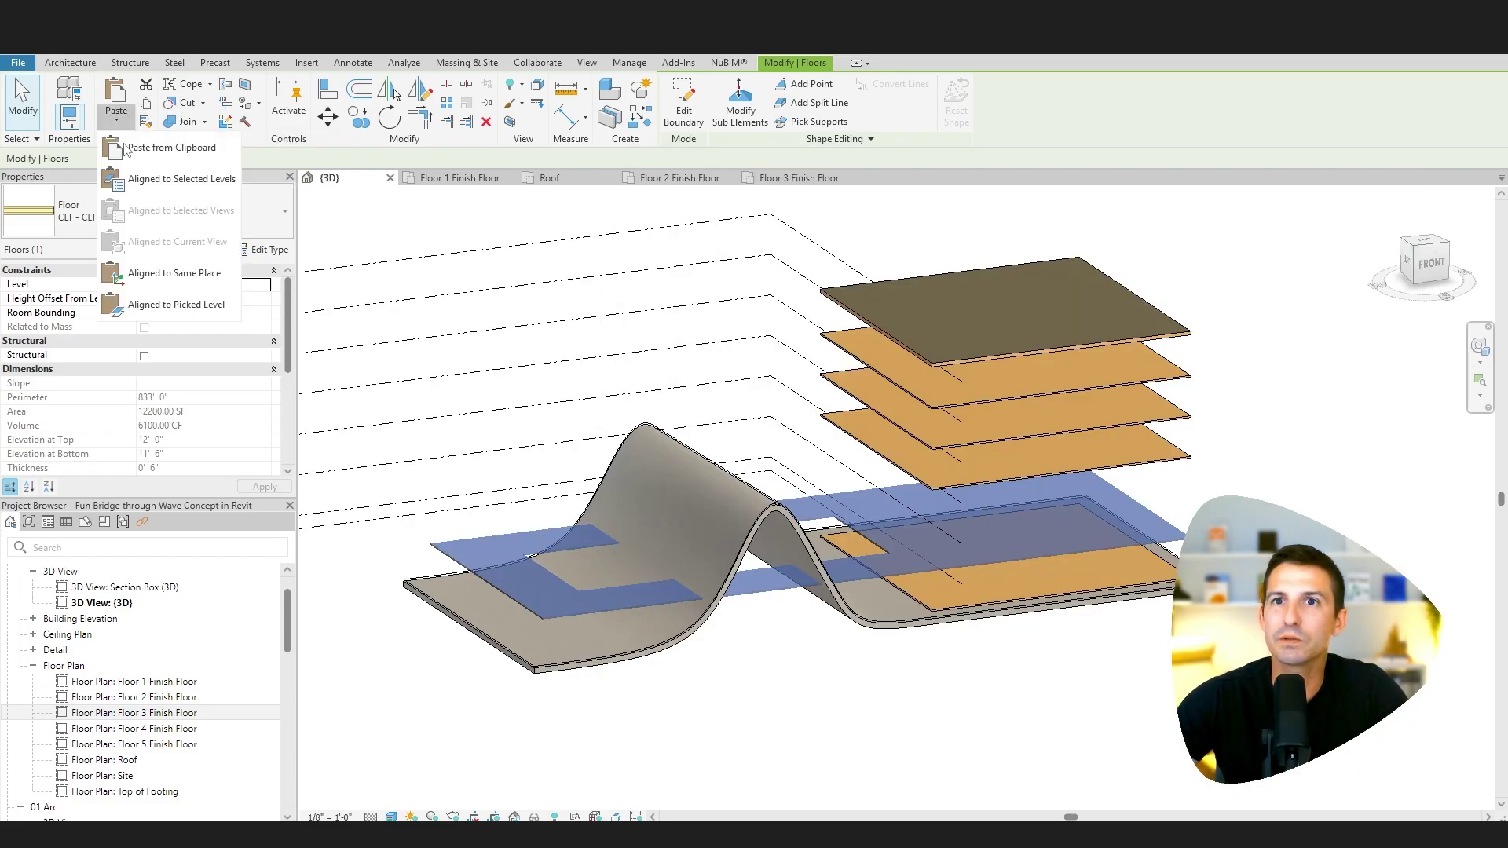
pyautogui.click(169, 179)
pyautogui.moveTo(710, 366); pyautogui.dragTo(711, 377)
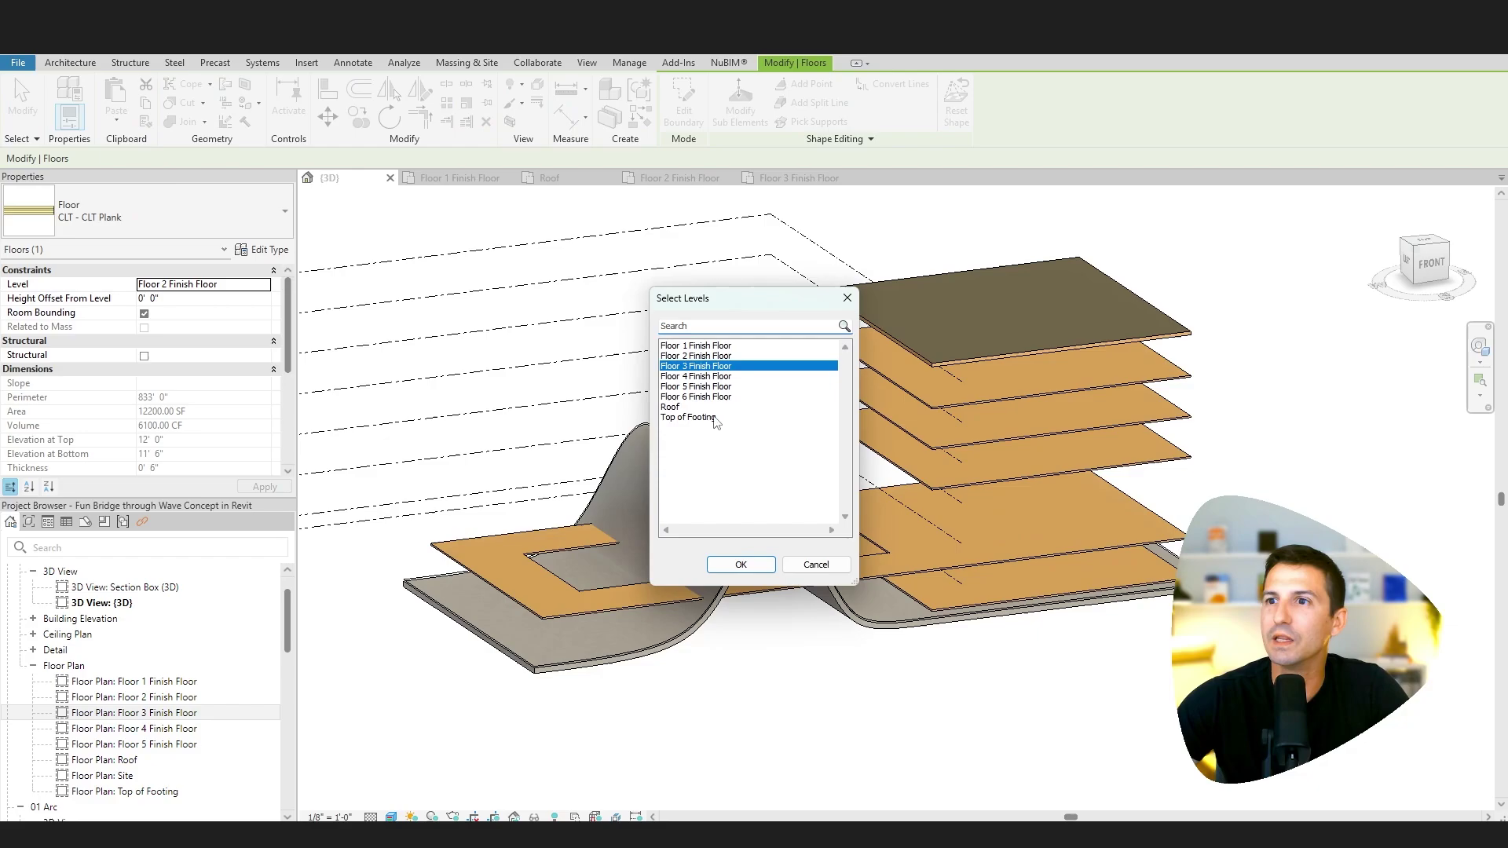
pyautogui.click(741, 563)
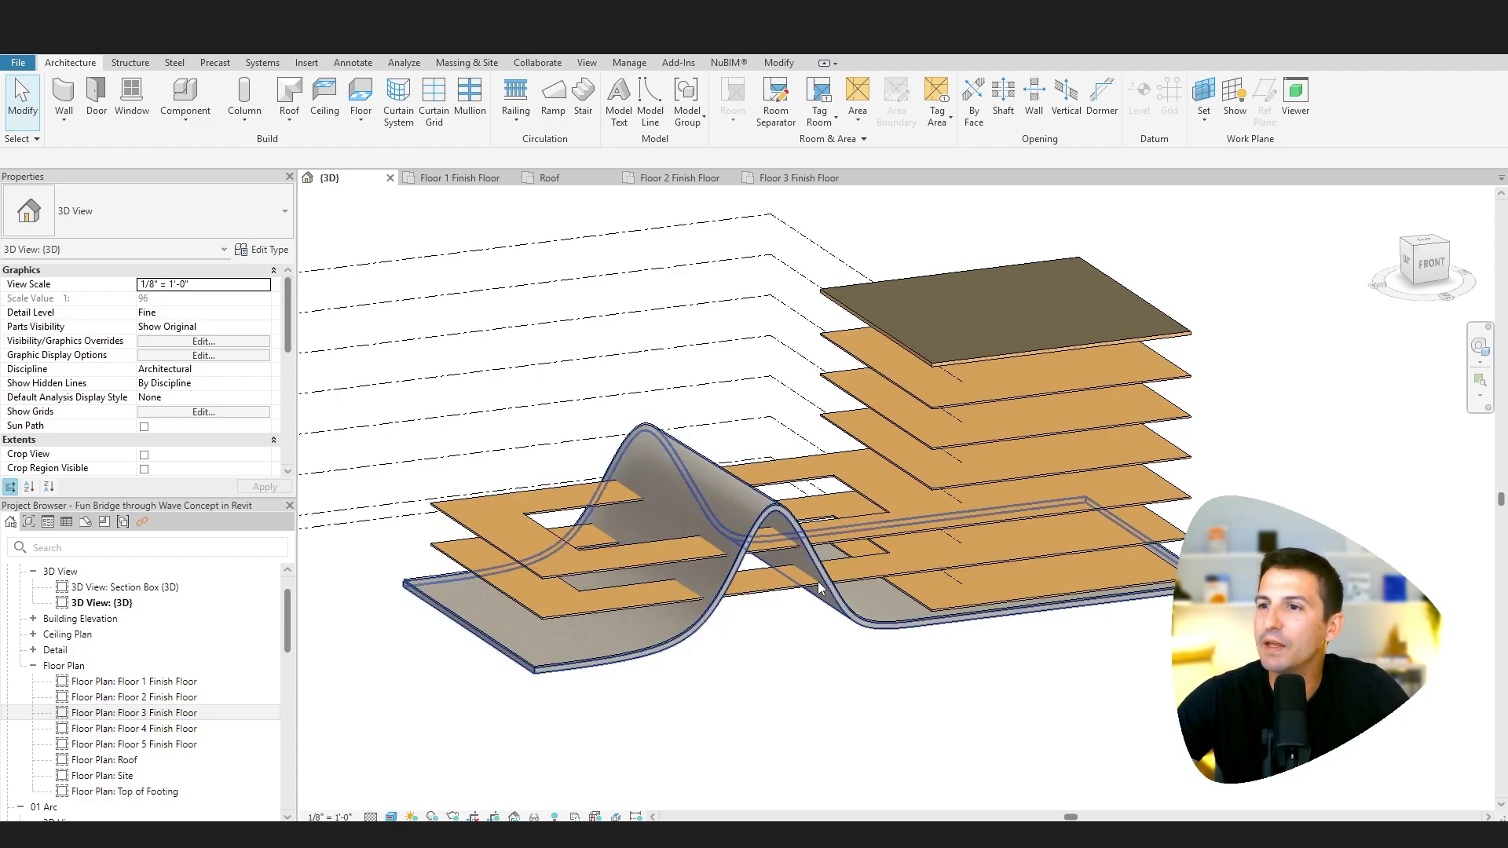
# - Select the concrete wave roof and then the wave mass in the 3D view
pyautogui.click(854, 614)
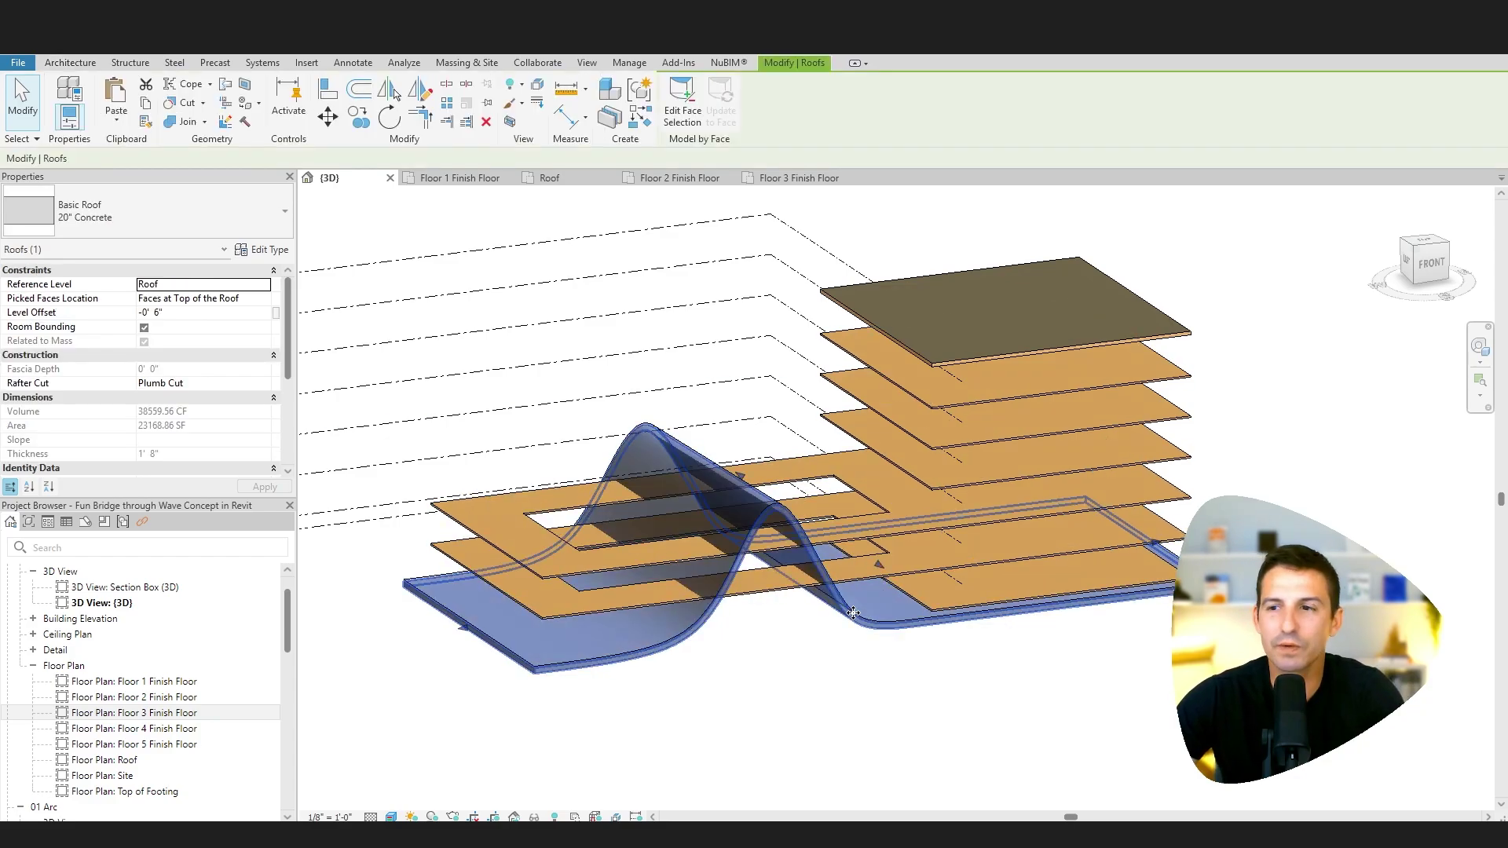
pyautogui.click(789, 636)
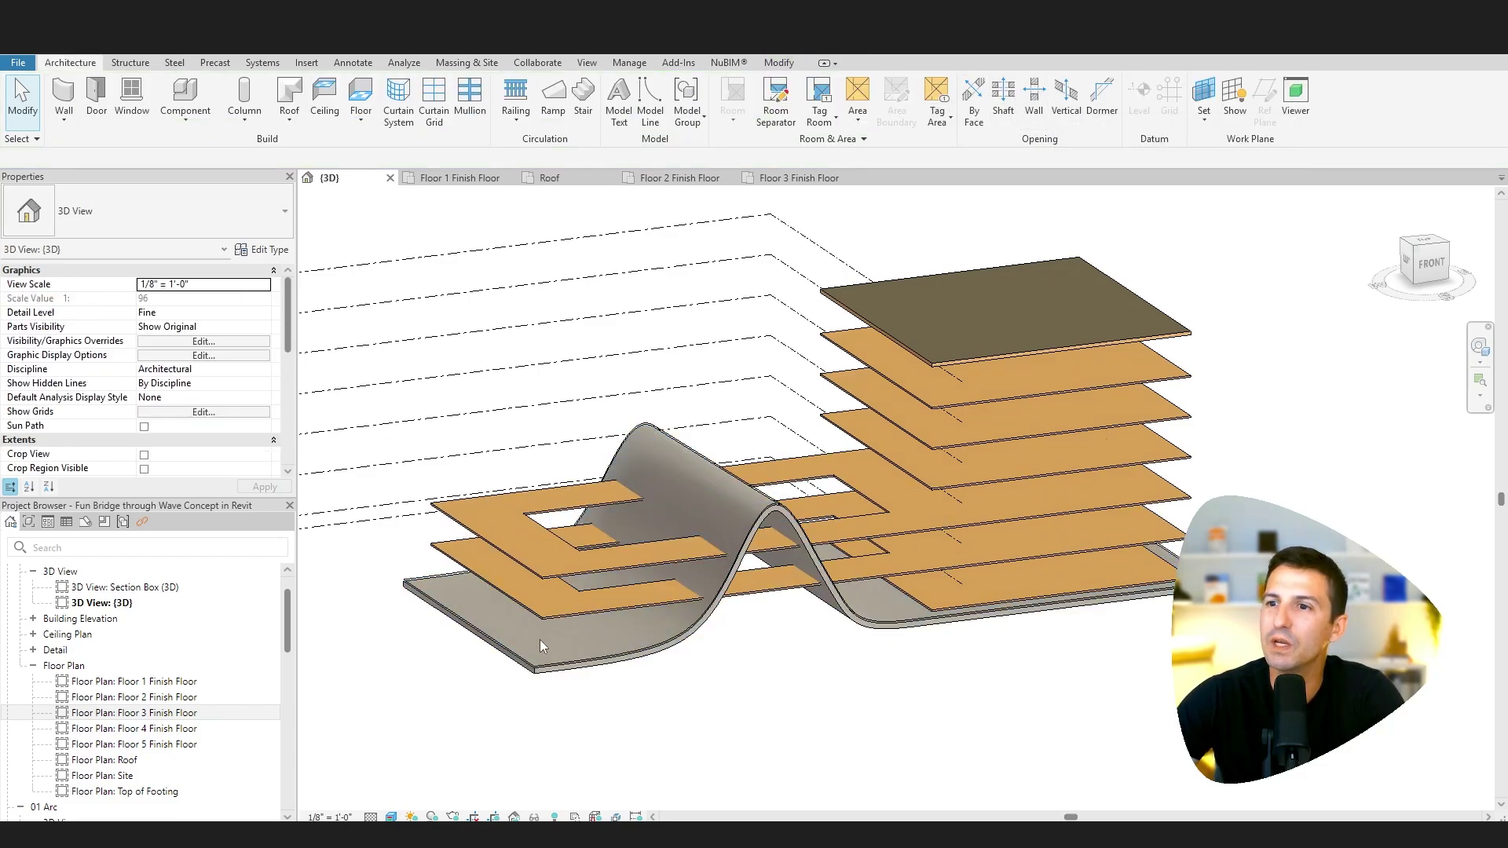
pyautogui.click(716, 617)
pyautogui.click(749, 641)
pyautogui.click(679, 639)
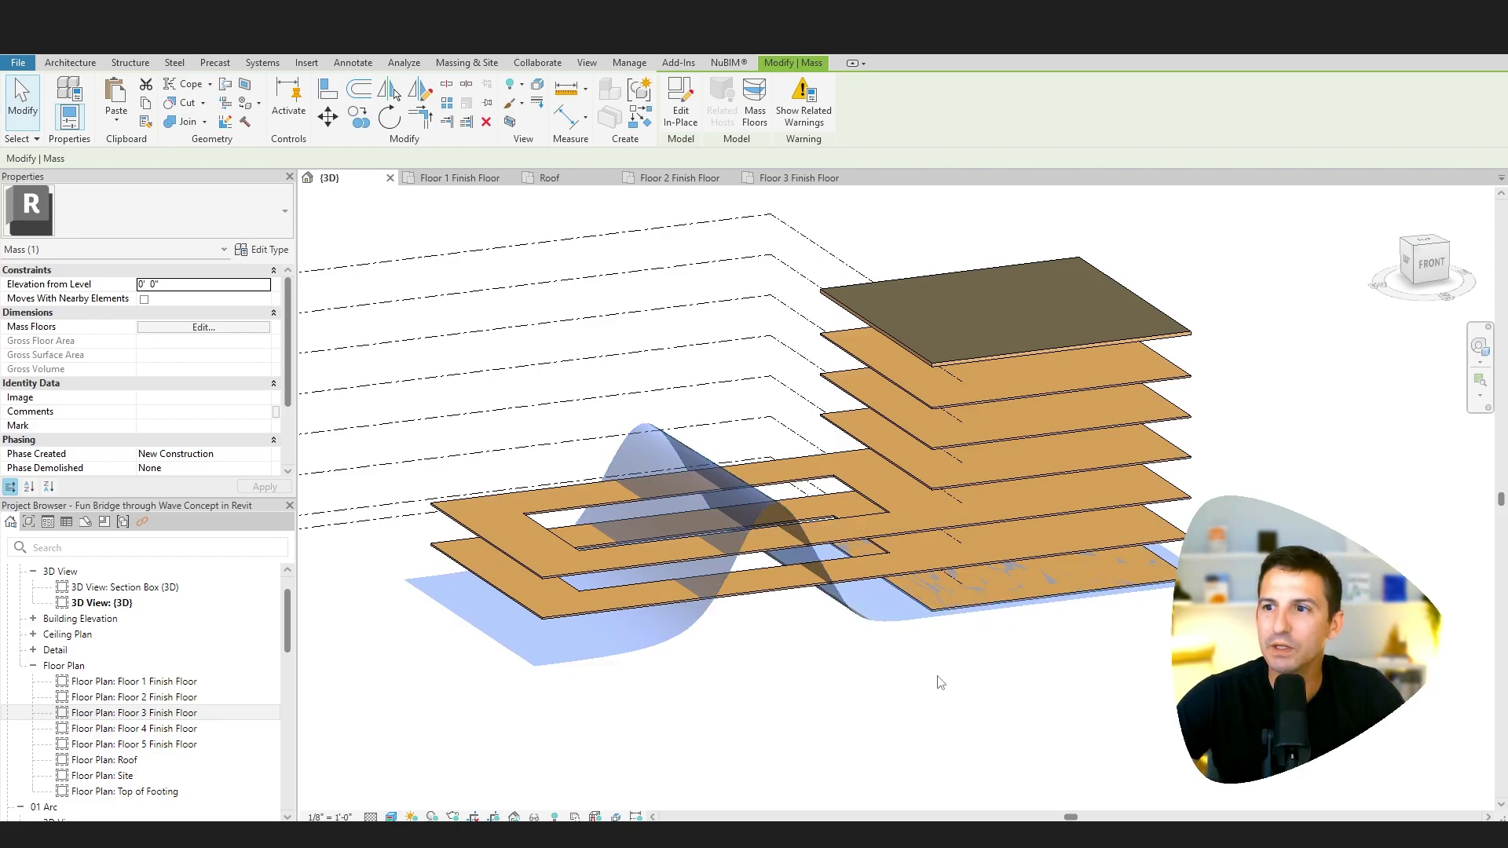
pyautogui.click(844, 669)
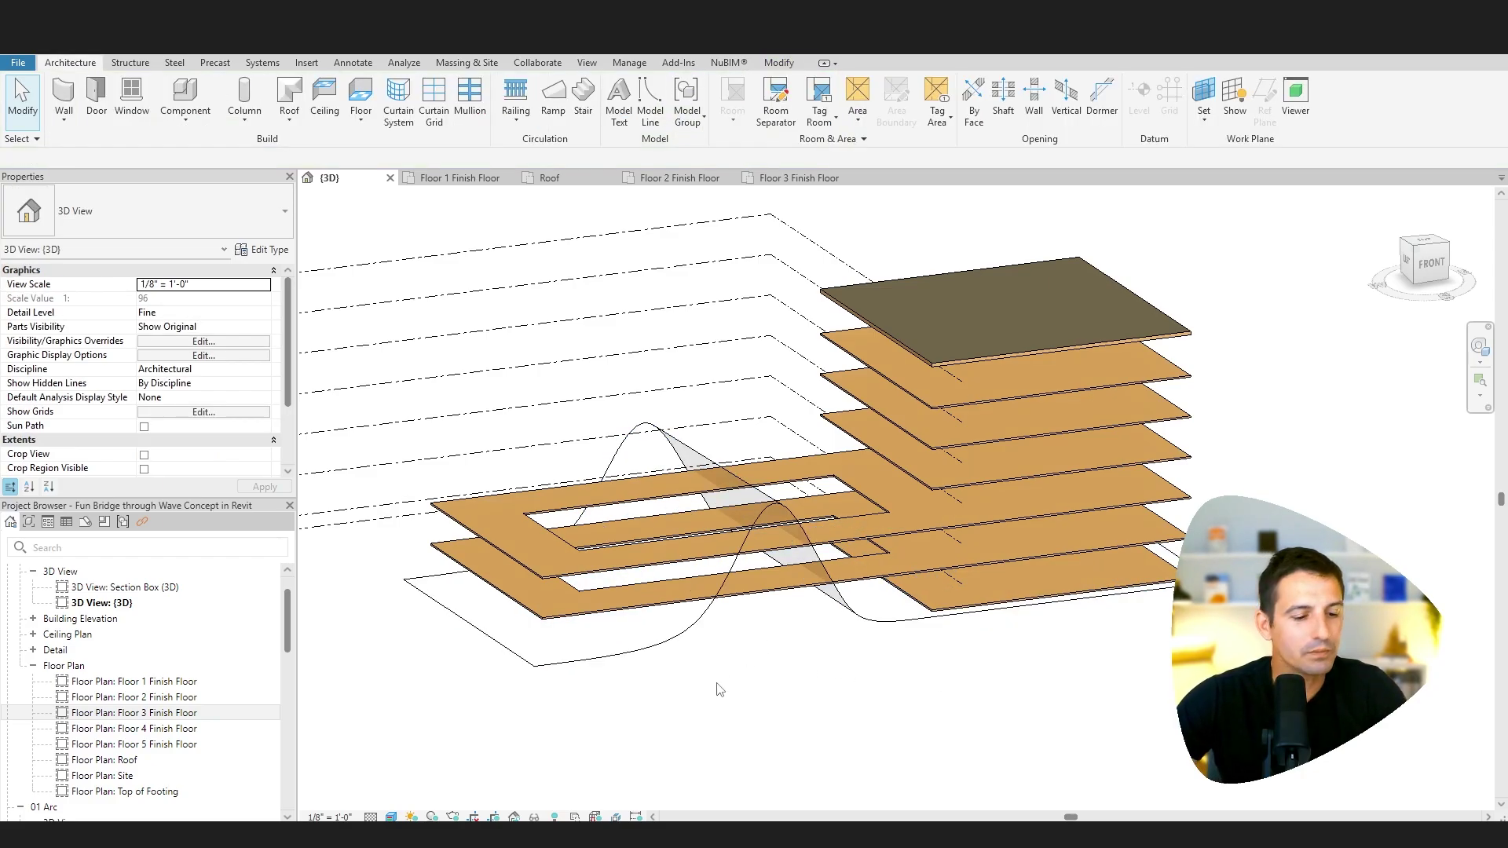
# - Orbit the model toward its left-front corner to inspect the wave mass around the slabs
pyautogui.moveTo(694, 704)
pyautogui.keyDown('shift'); pyautogui.mouseDown(button='middle')
pyautogui.moveTo(831, 693)
pyautogui.moveTo(801, 714)
pyautogui.moveTo(716, 716)
pyautogui.mouseUp(button='middle'); pyautogui.keyUp('shift')
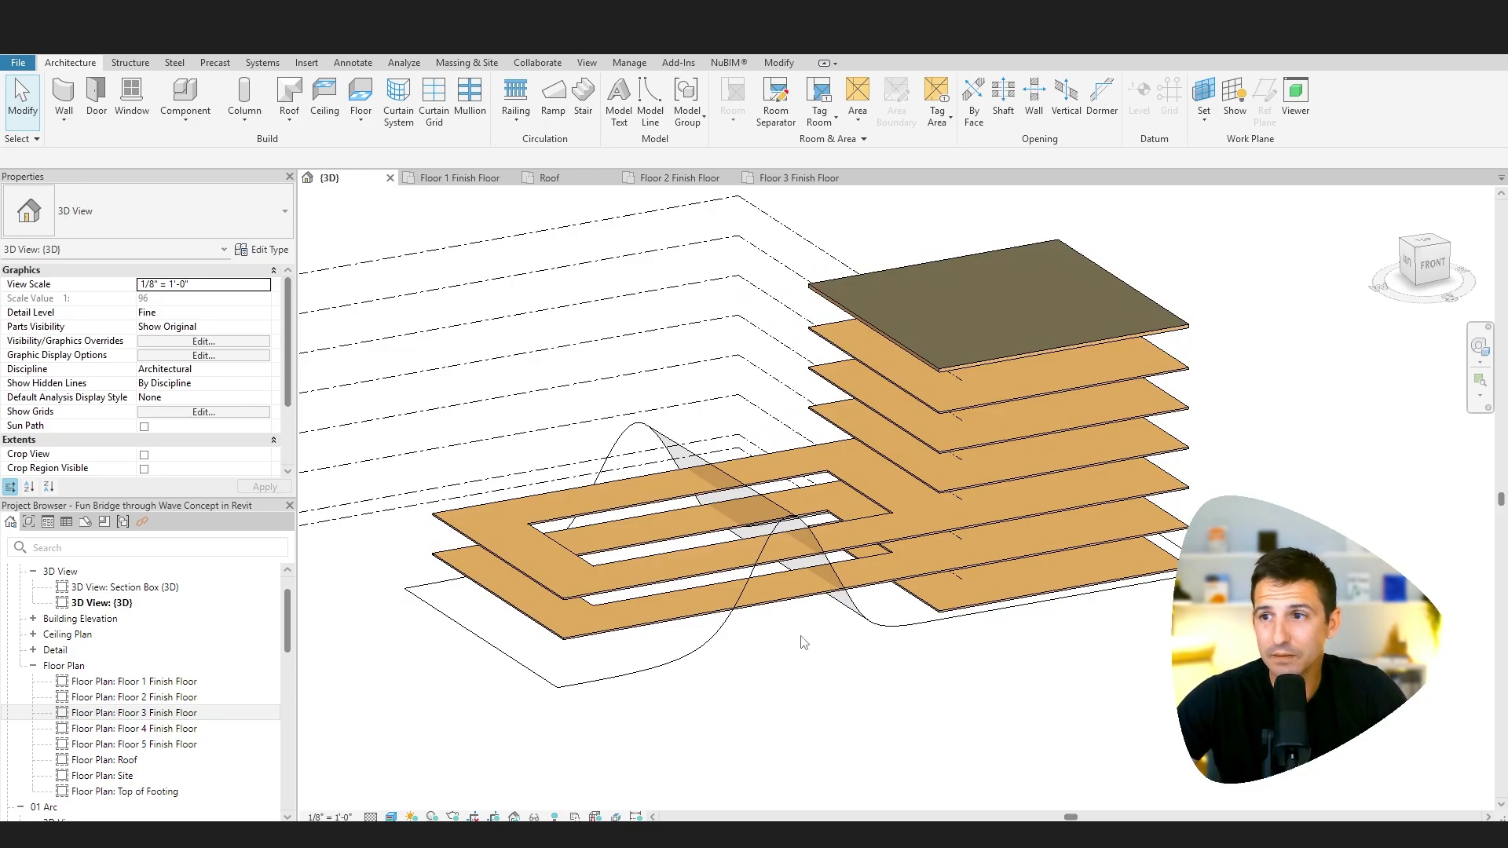
pyautogui.keyDown('shift'); pyautogui.moveTo(838, 659); pyautogui.dragTo(931, 628, button='middle'); pyautogui.keyUp('shift')
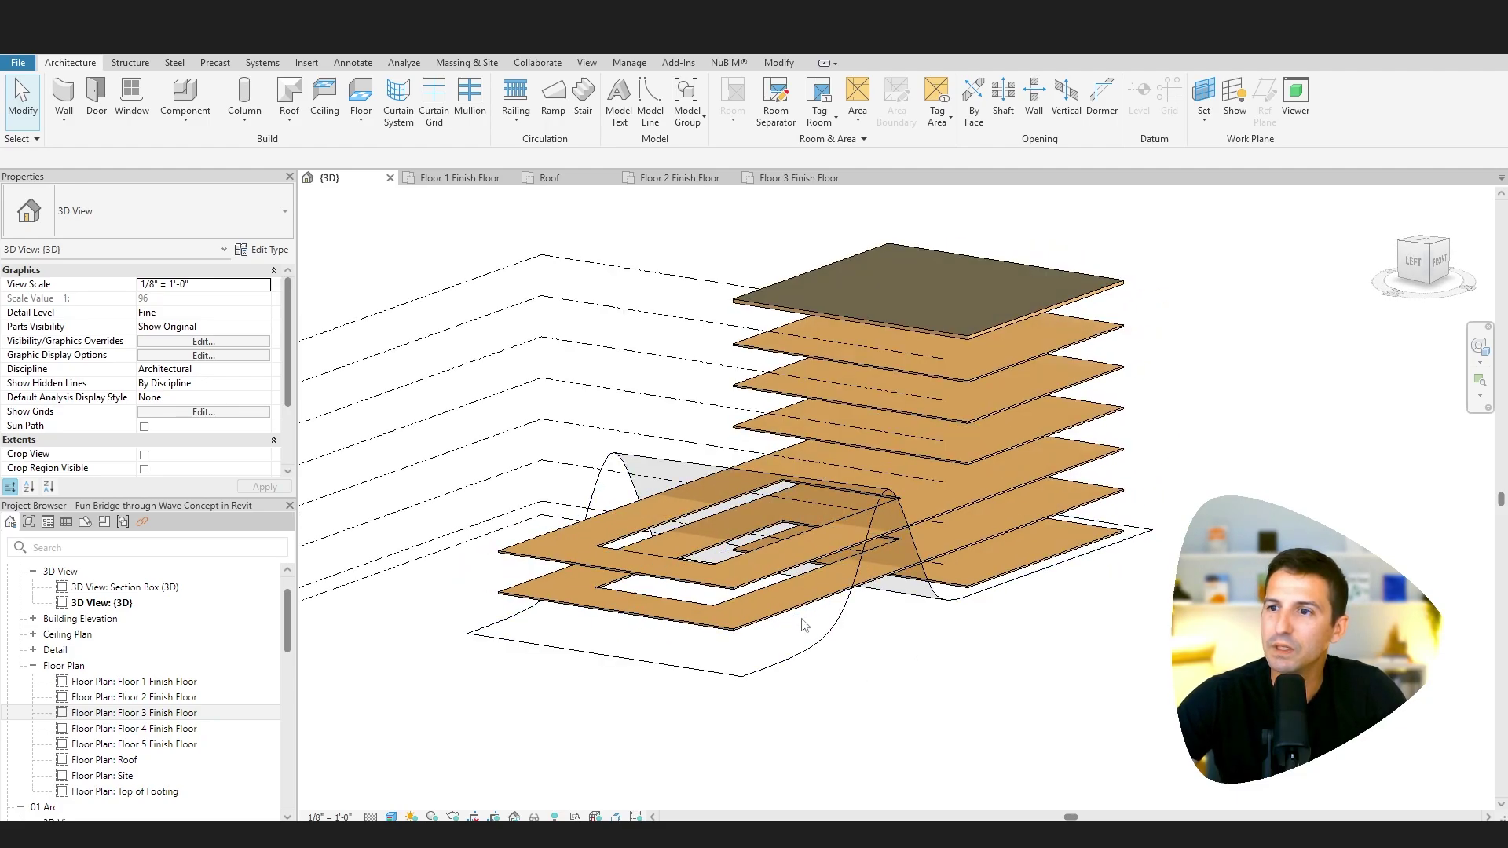
pyautogui.click(835, 618)
pyautogui.click(915, 671)
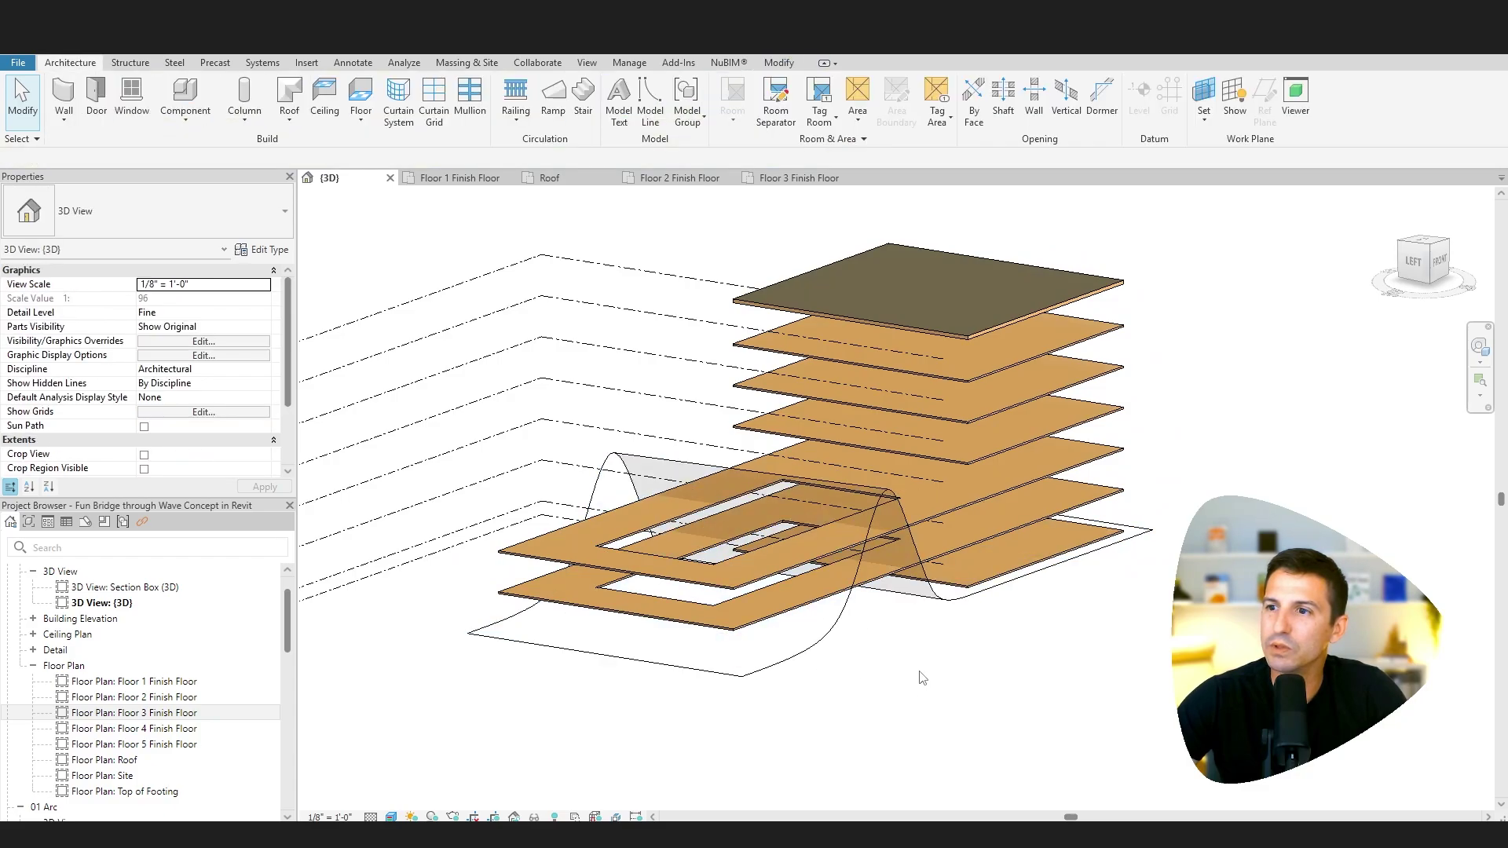
pyautogui.moveTo(975, 673); pyautogui.dragTo(930, 683, button='middle')
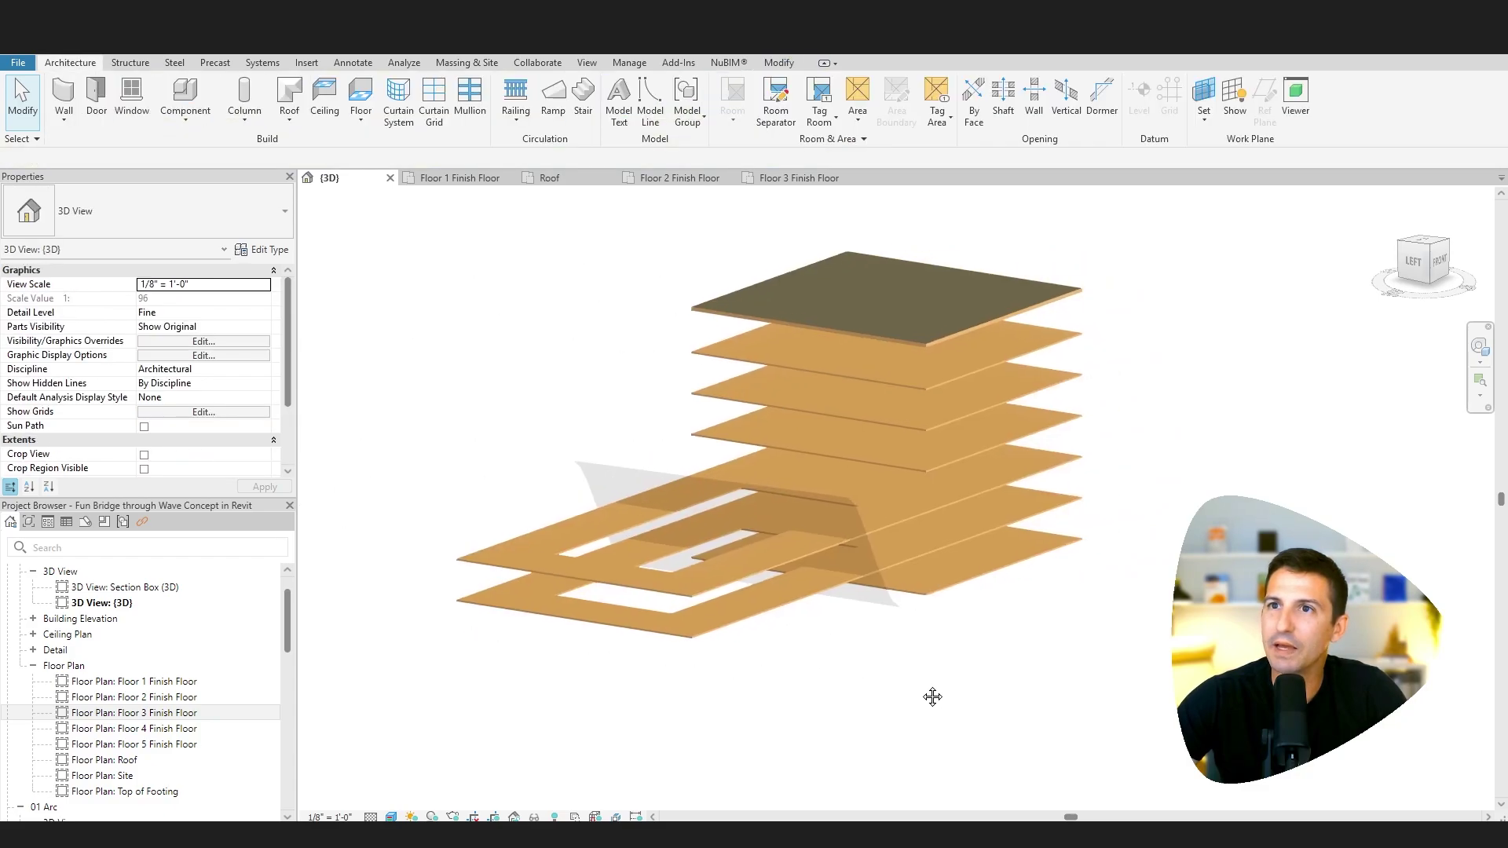
# - Open the Floor 2 Finish Floor plan and bring the floor outlines into view
pyautogui.click(476, 179)
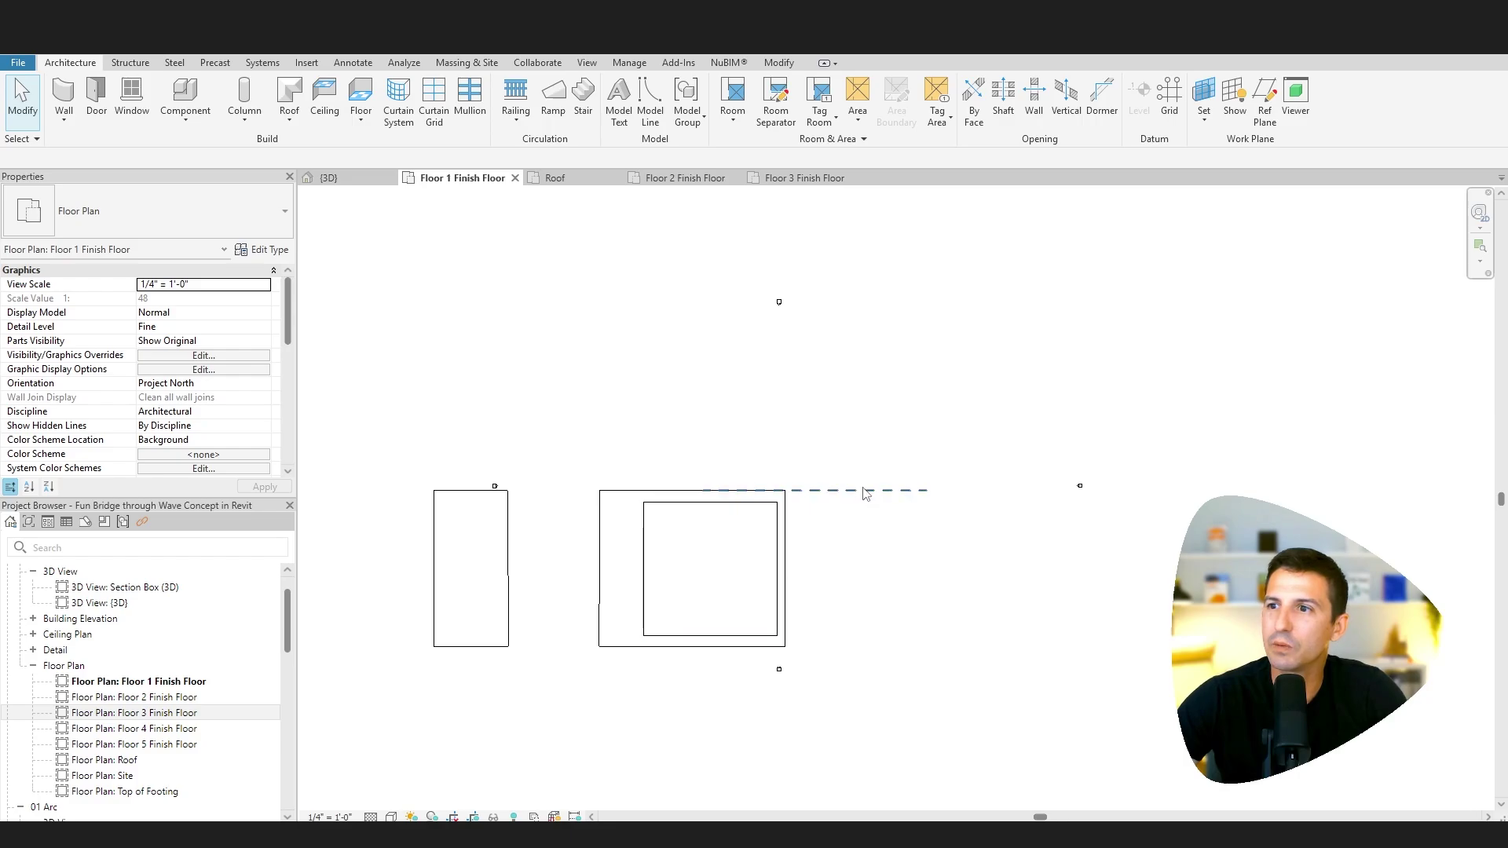
pyautogui.click(865, 490)
pyautogui.moveTo(841, 612); pyautogui.dragTo(974, 593, button='middle')
pyautogui.press('Escape')
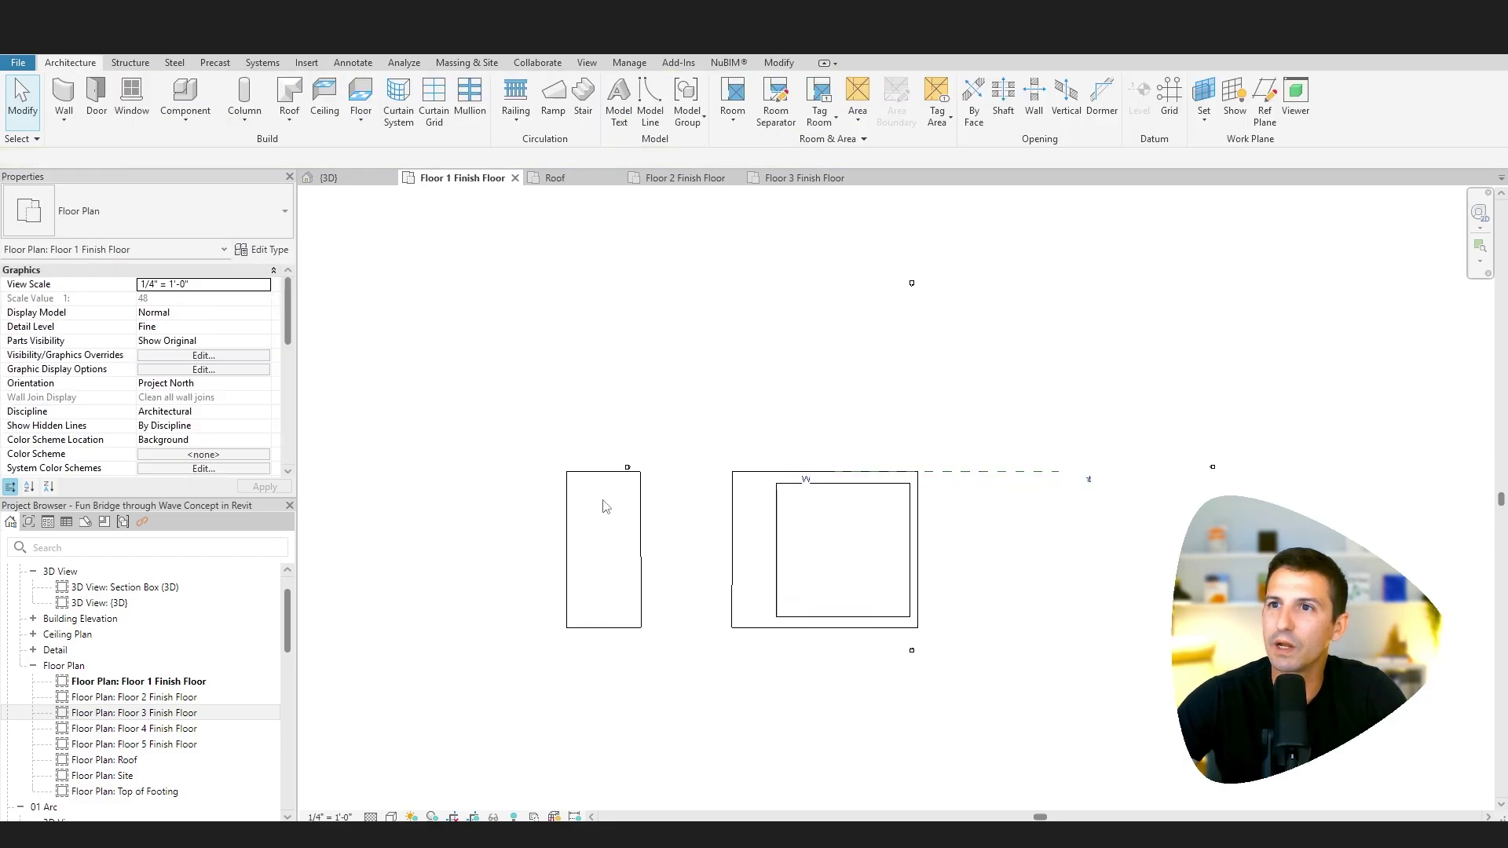
pyautogui.click(684, 178)
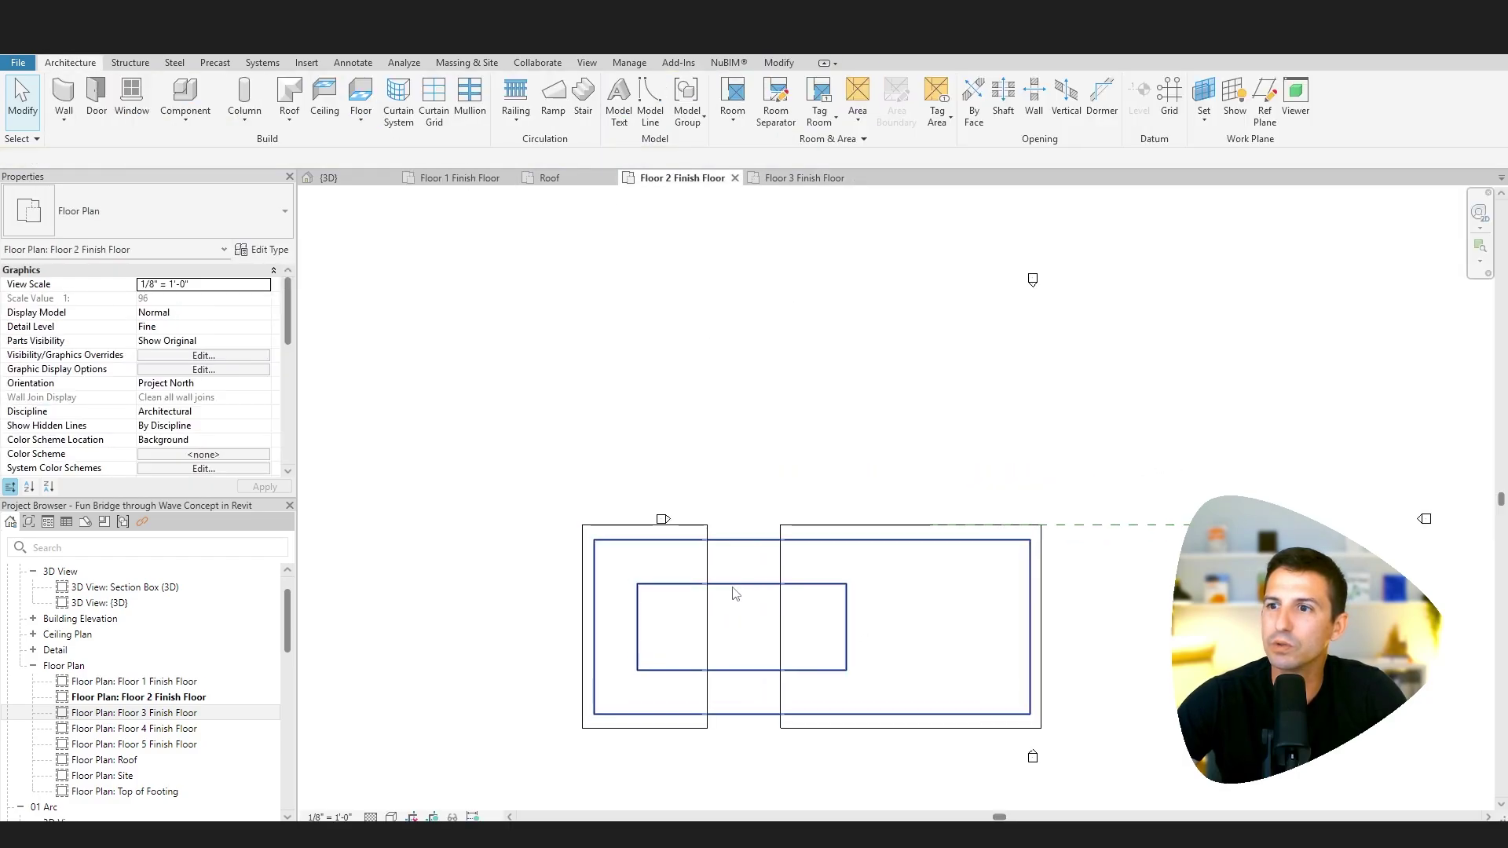
pyautogui.scroll(2, 734, 593)
pyautogui.moveTo(734, 638); pyautogui.dragTo(683, 589, button='middle')
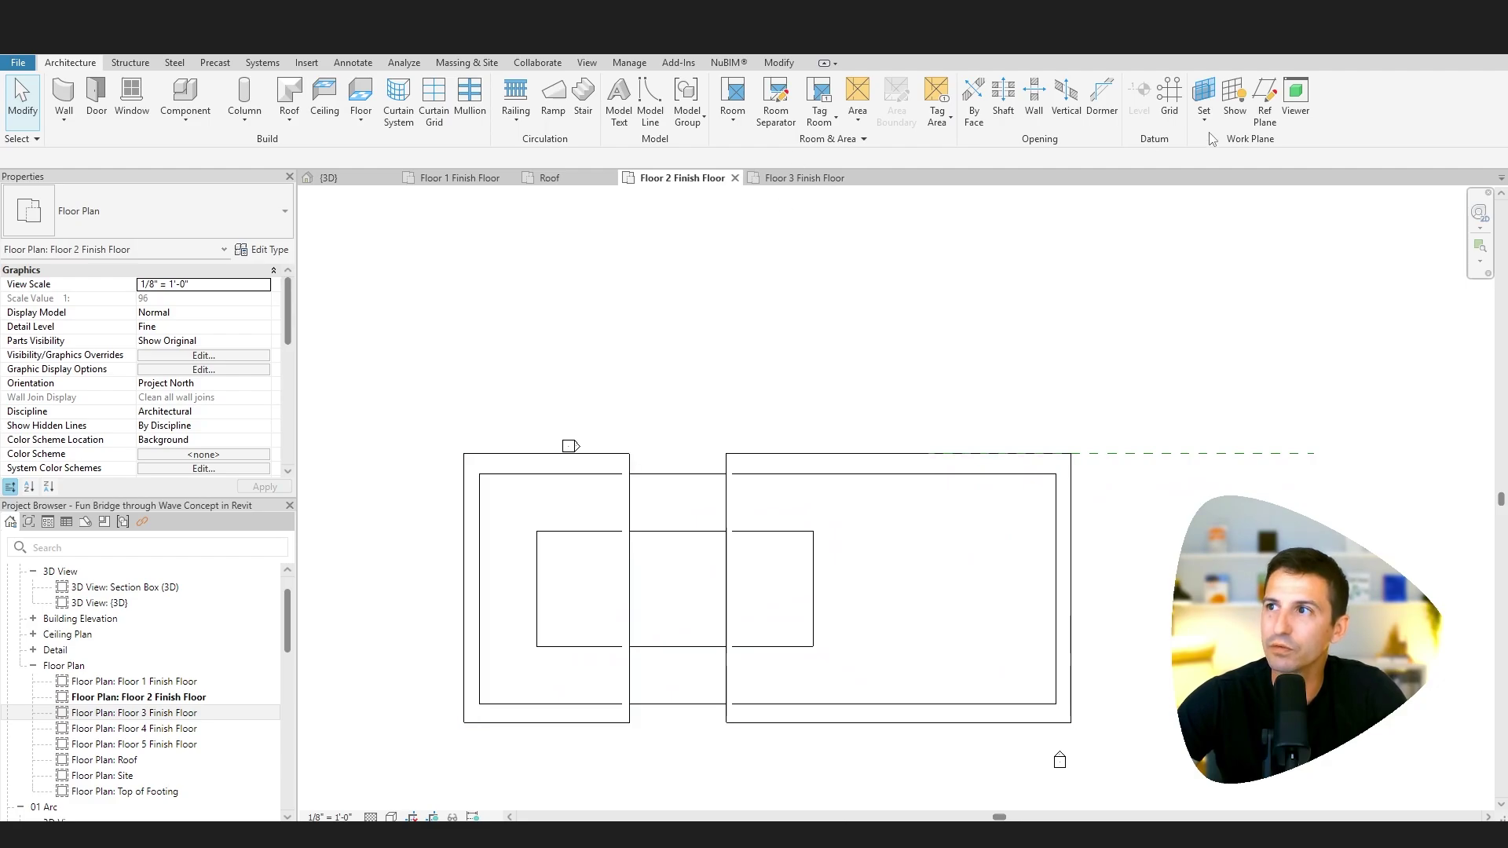
# - Draw a vertical reference plane across the slab and name it Bridge Hole 1
pyautogui.click(1264, 94)
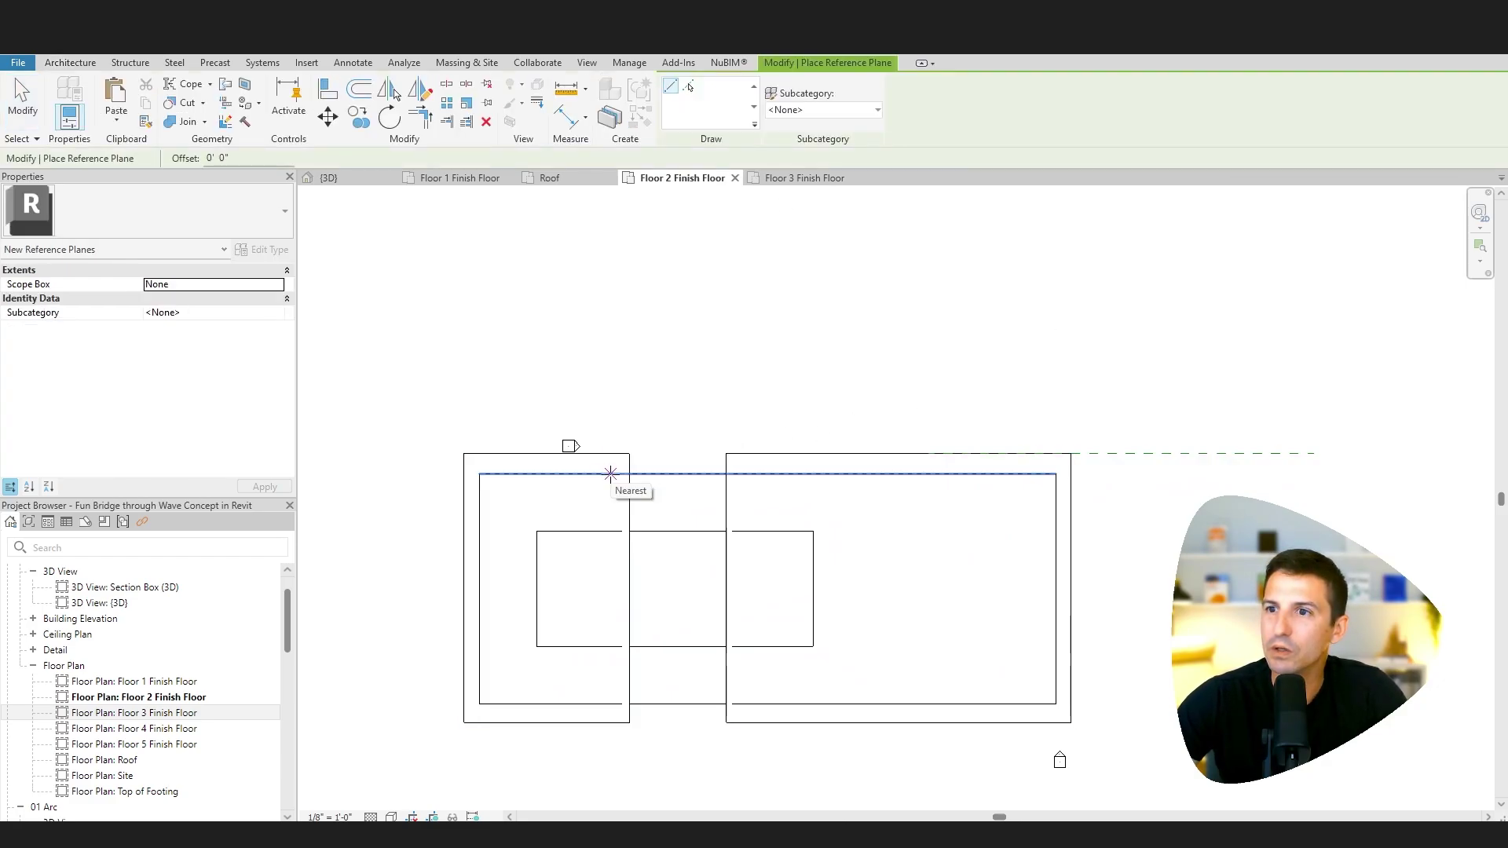
pyautogui.click(611, 473)
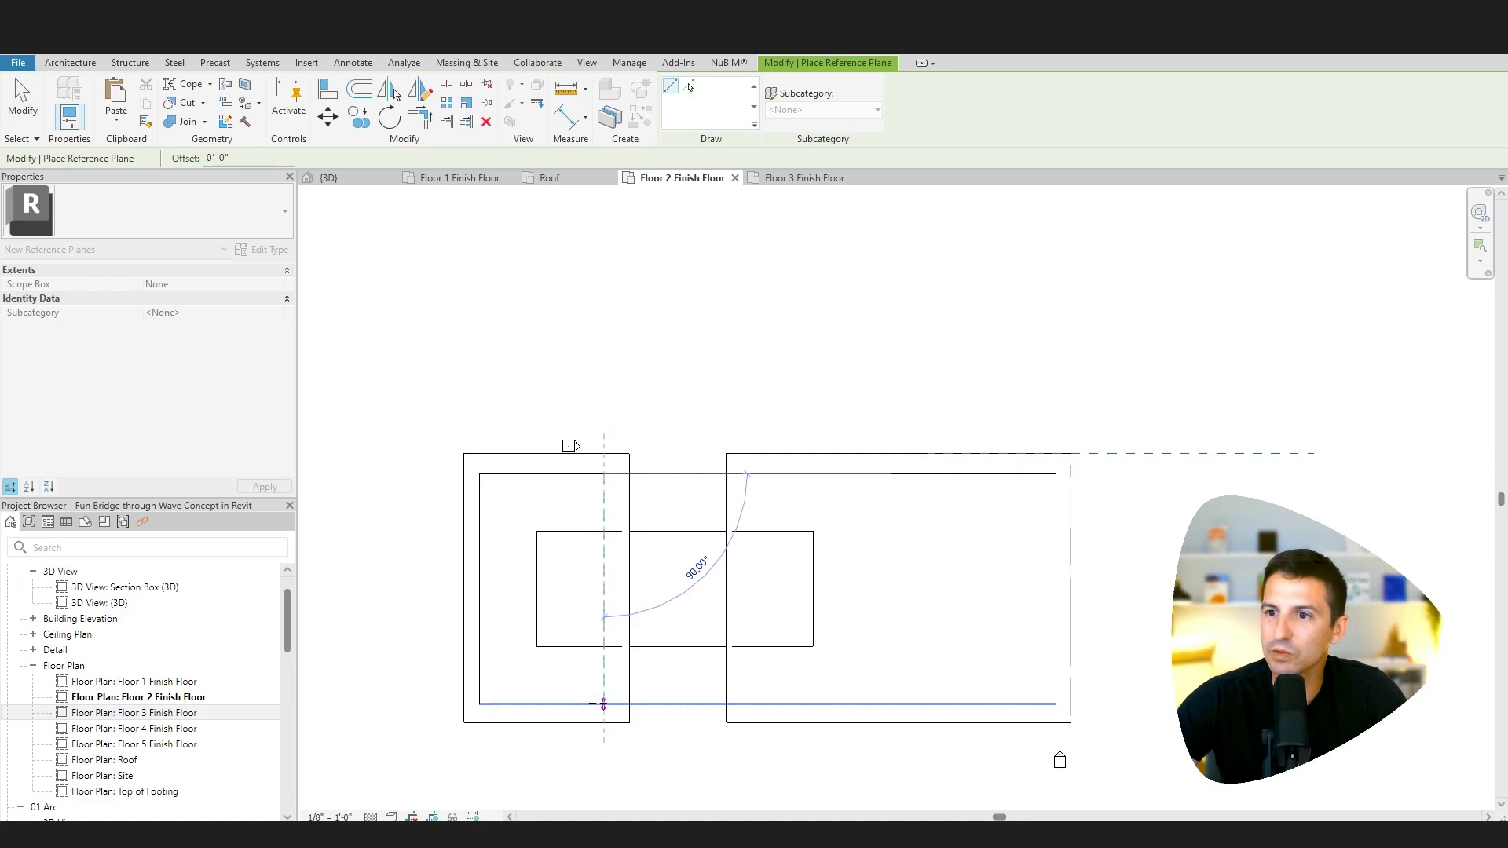
pyautogui.click(603, 703)
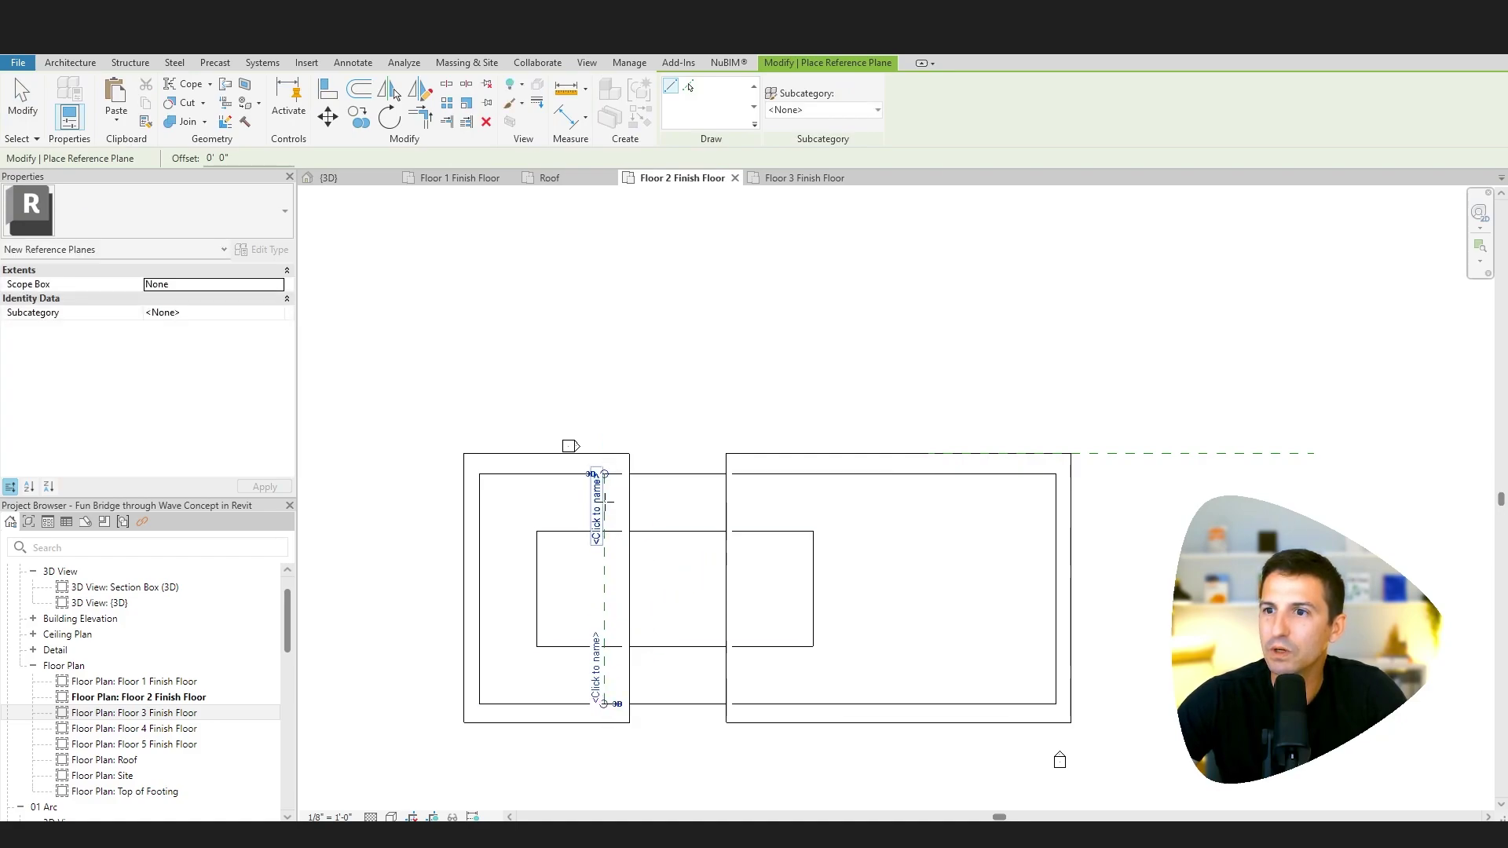
pyautogui.click(604, 474)
pyautogui.press('Escape')
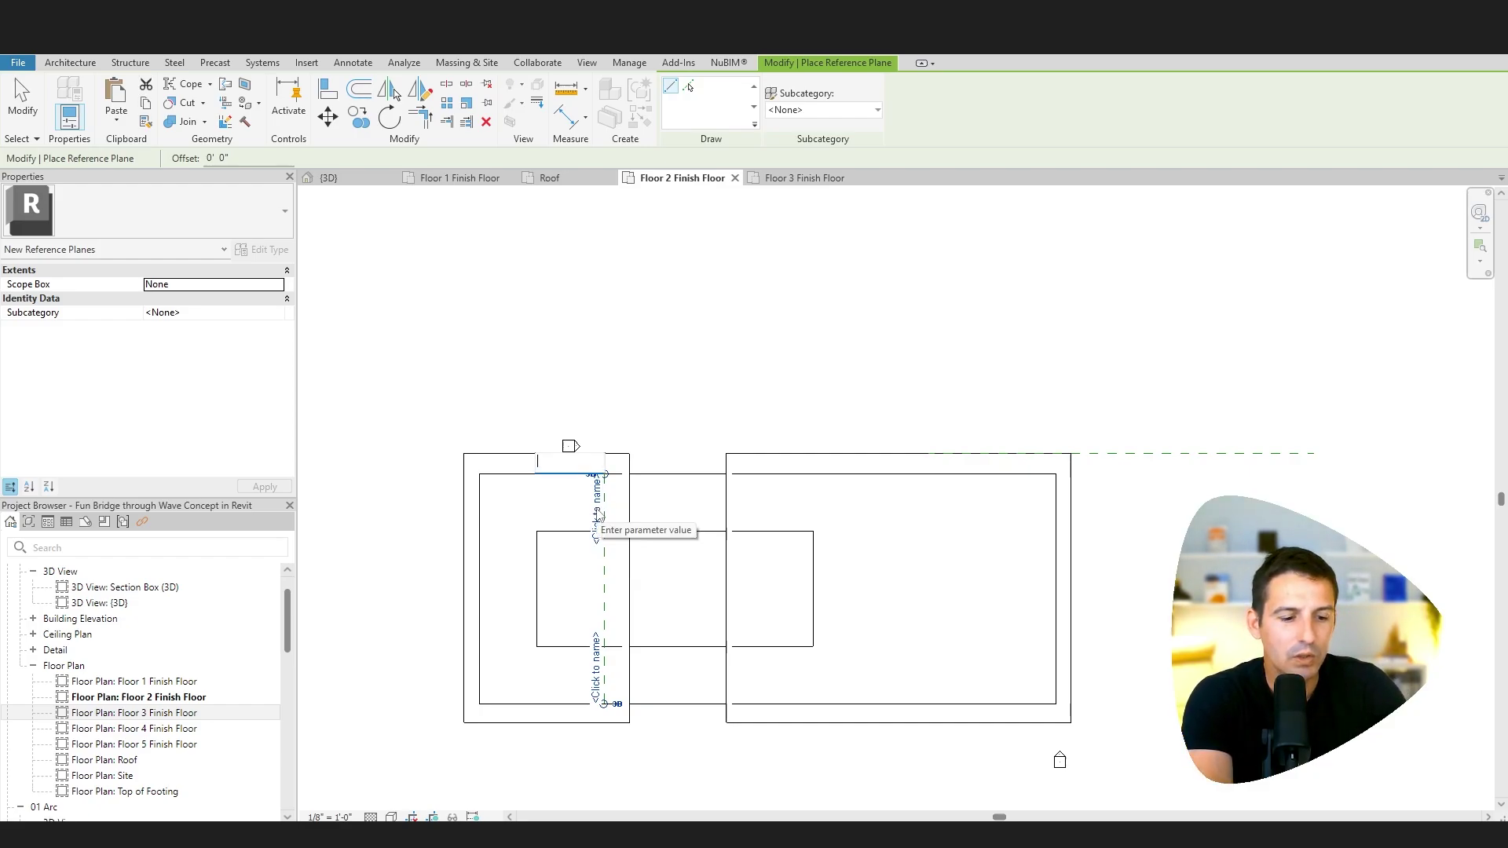
pyautogui.write('Br')
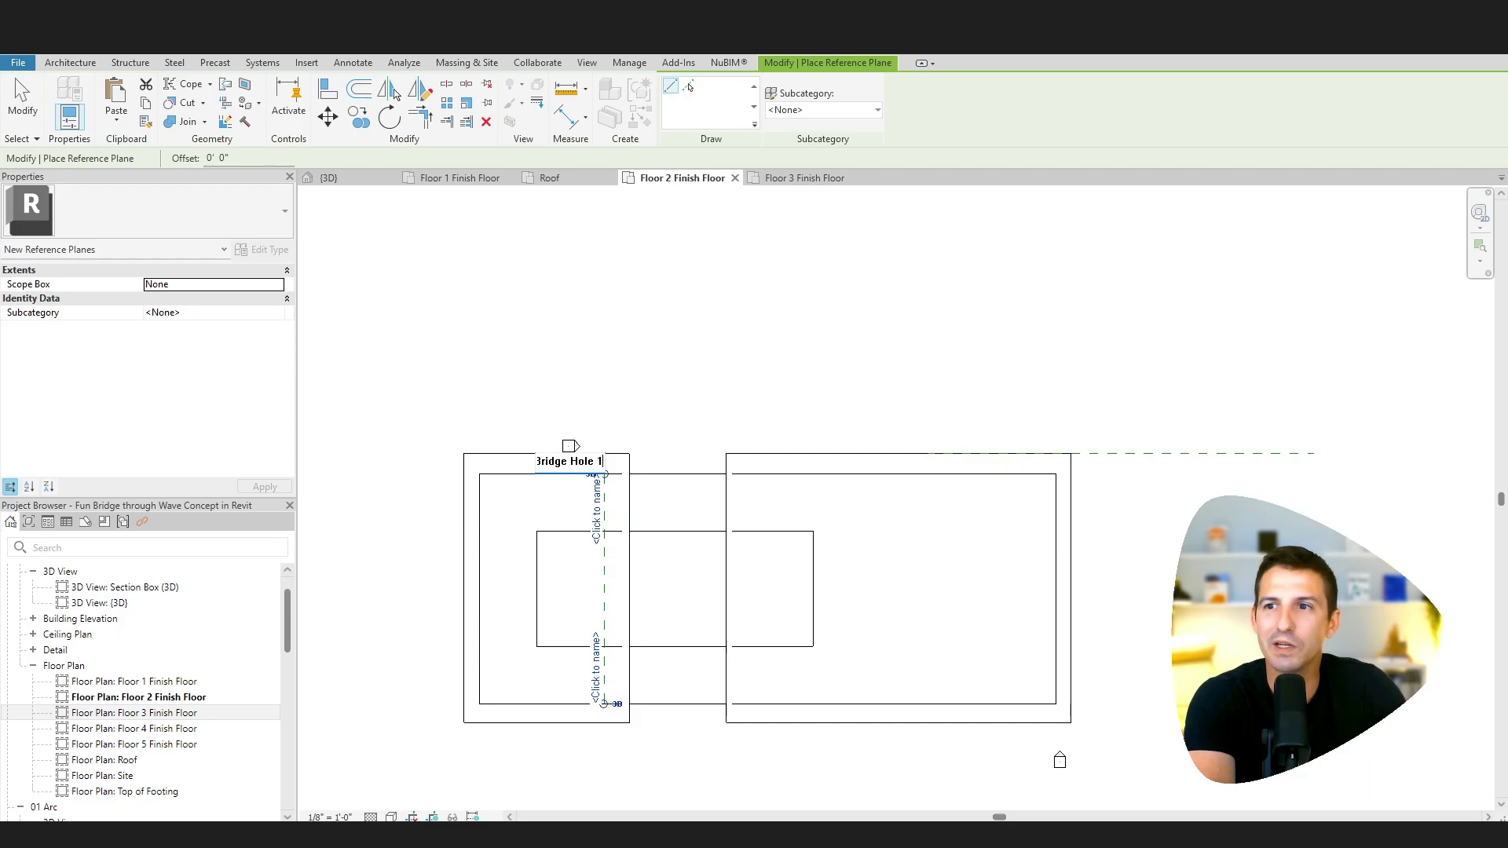
pyautogui.write('idge Hole 1')
pyautogui.press('Return')
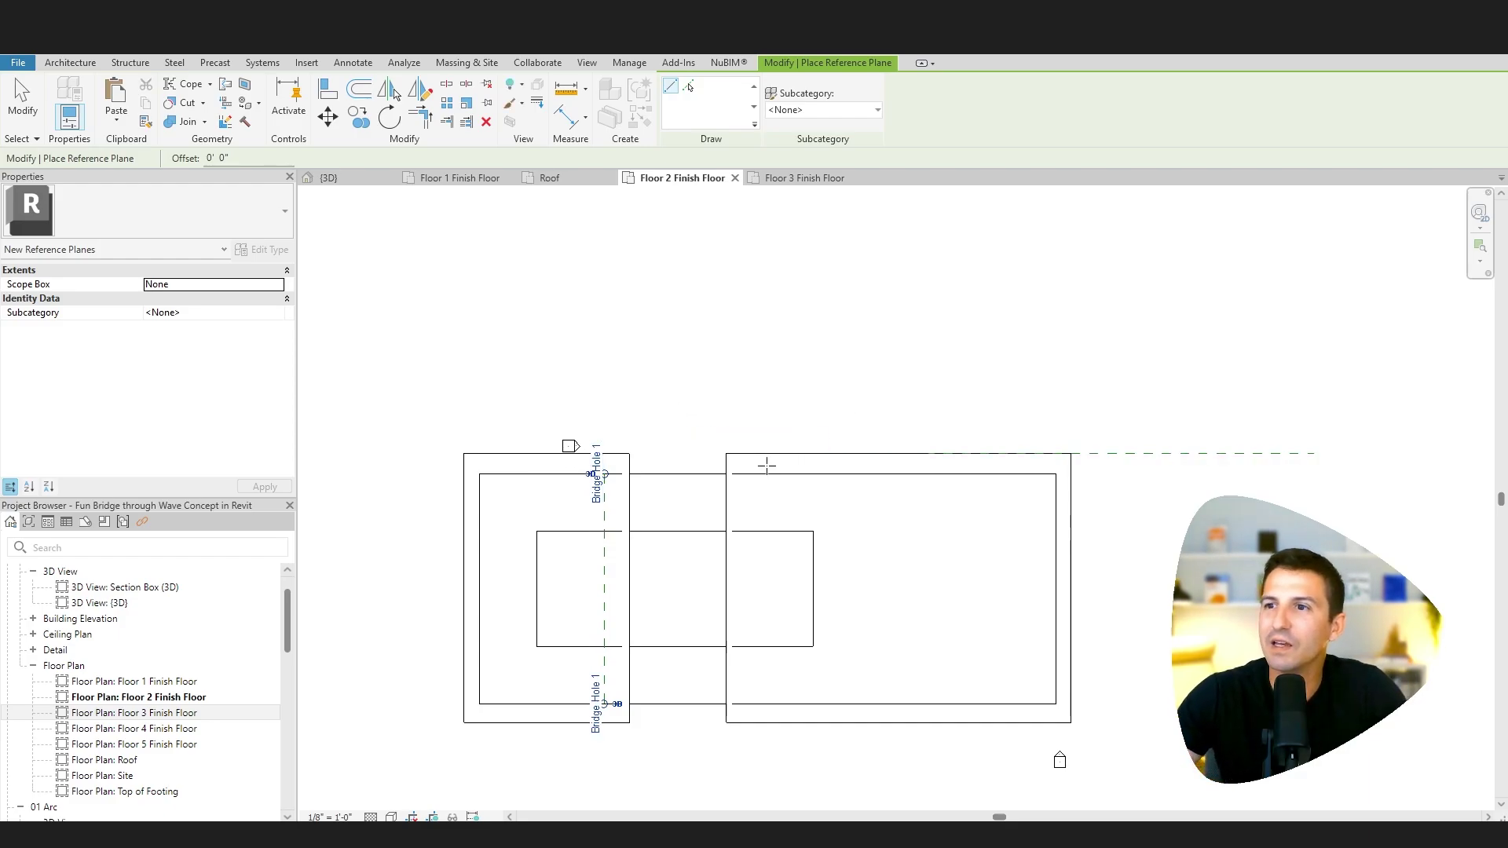
# - Draw a second vertical reference plane on the right slab named Bridge Hole 2
pyautogui.click(750, 475)
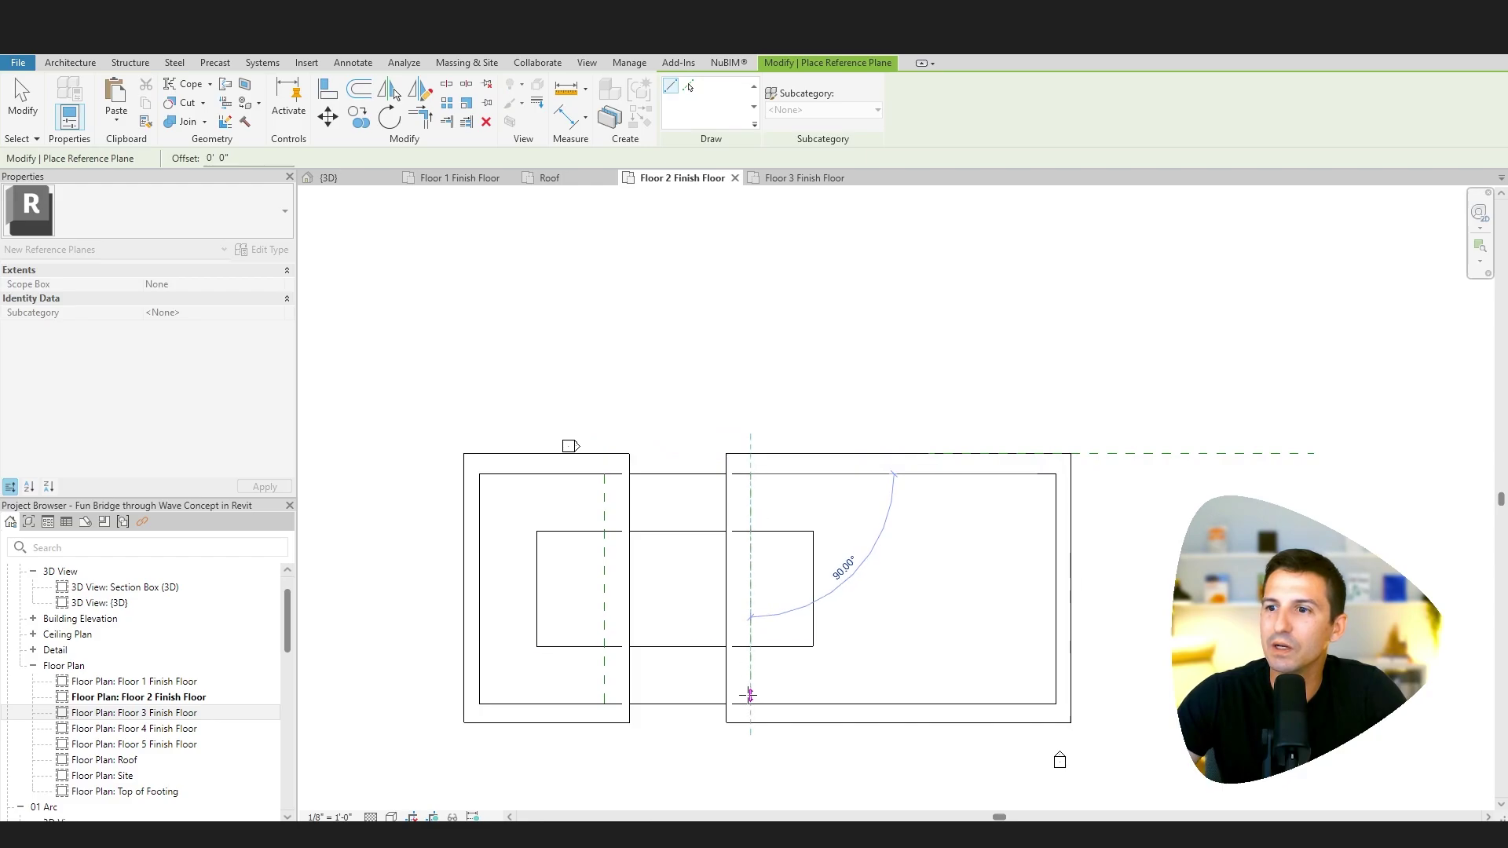
pyautogui.click(750, 703)
pyautogui.press('Escape')
pyautogui.press('Escape')
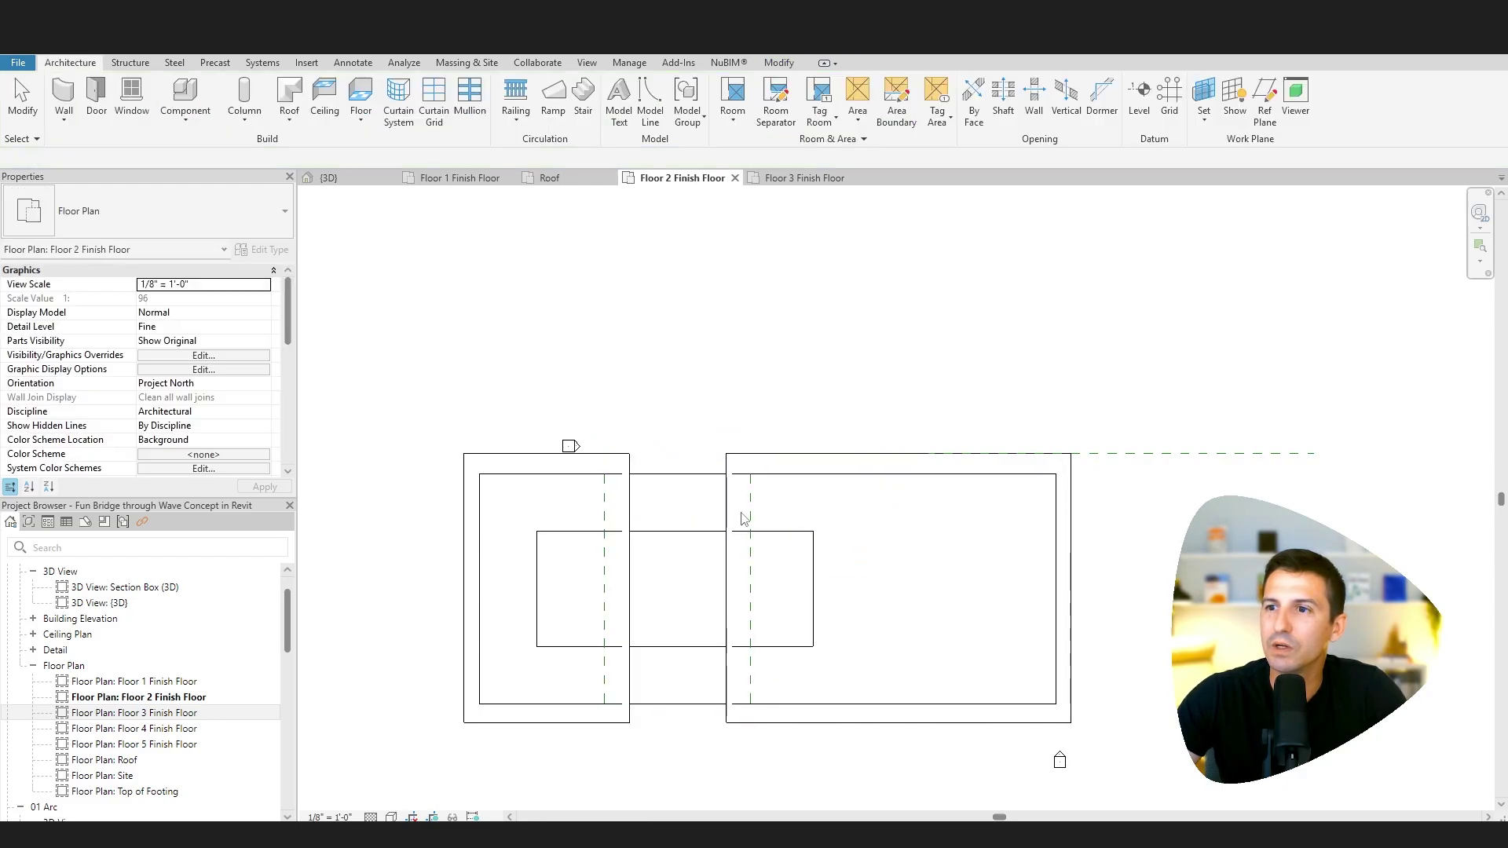
pyautogui.click(750, 514)
pyautogui.click(746, 515)
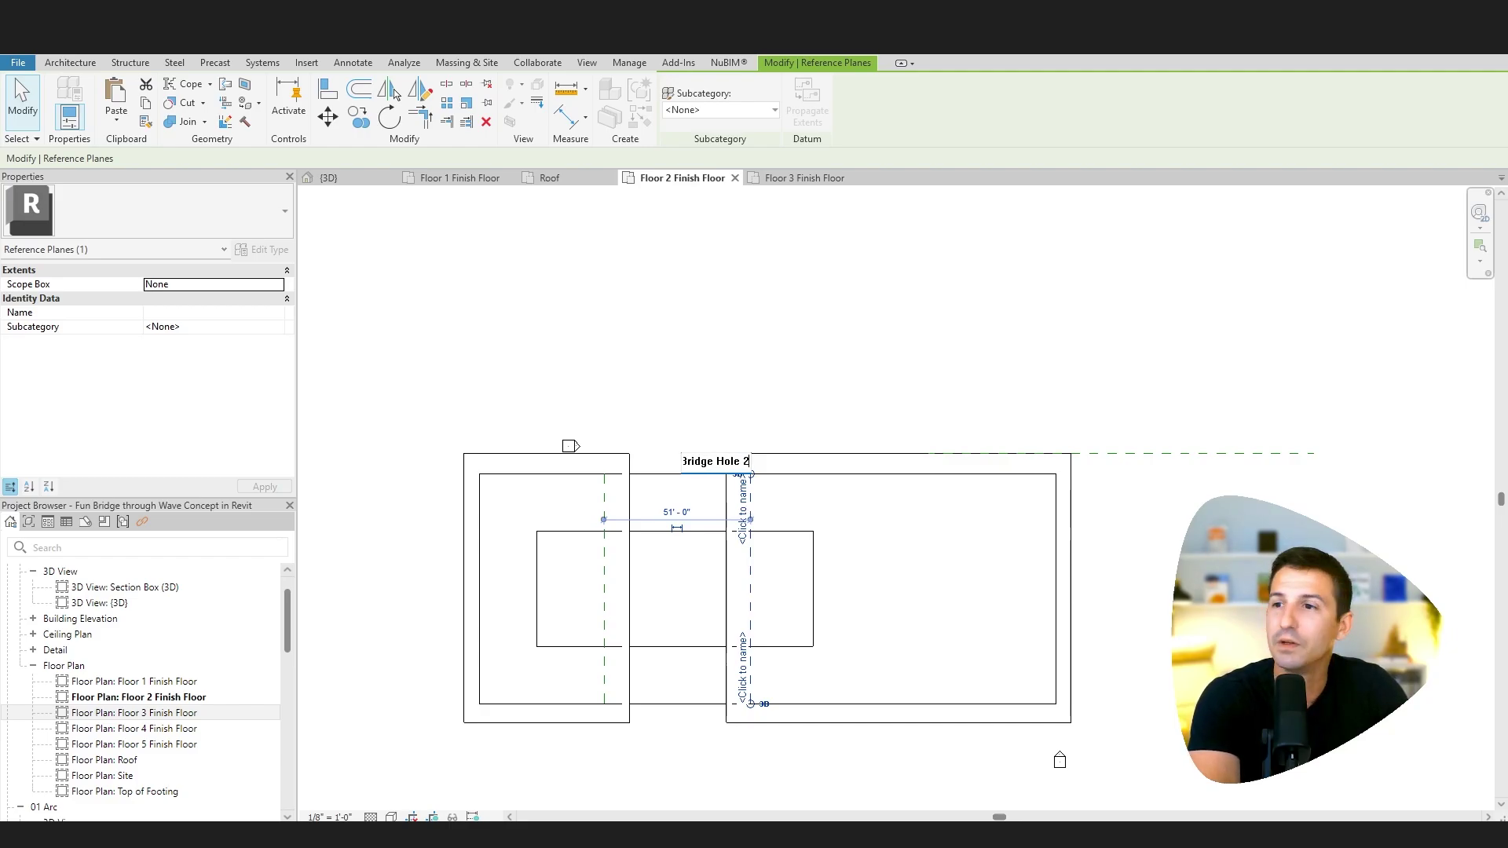
pyautogui.write('Bridge Hole 2')
pyautogui.press('Return')
pyautogui.press('Escape')
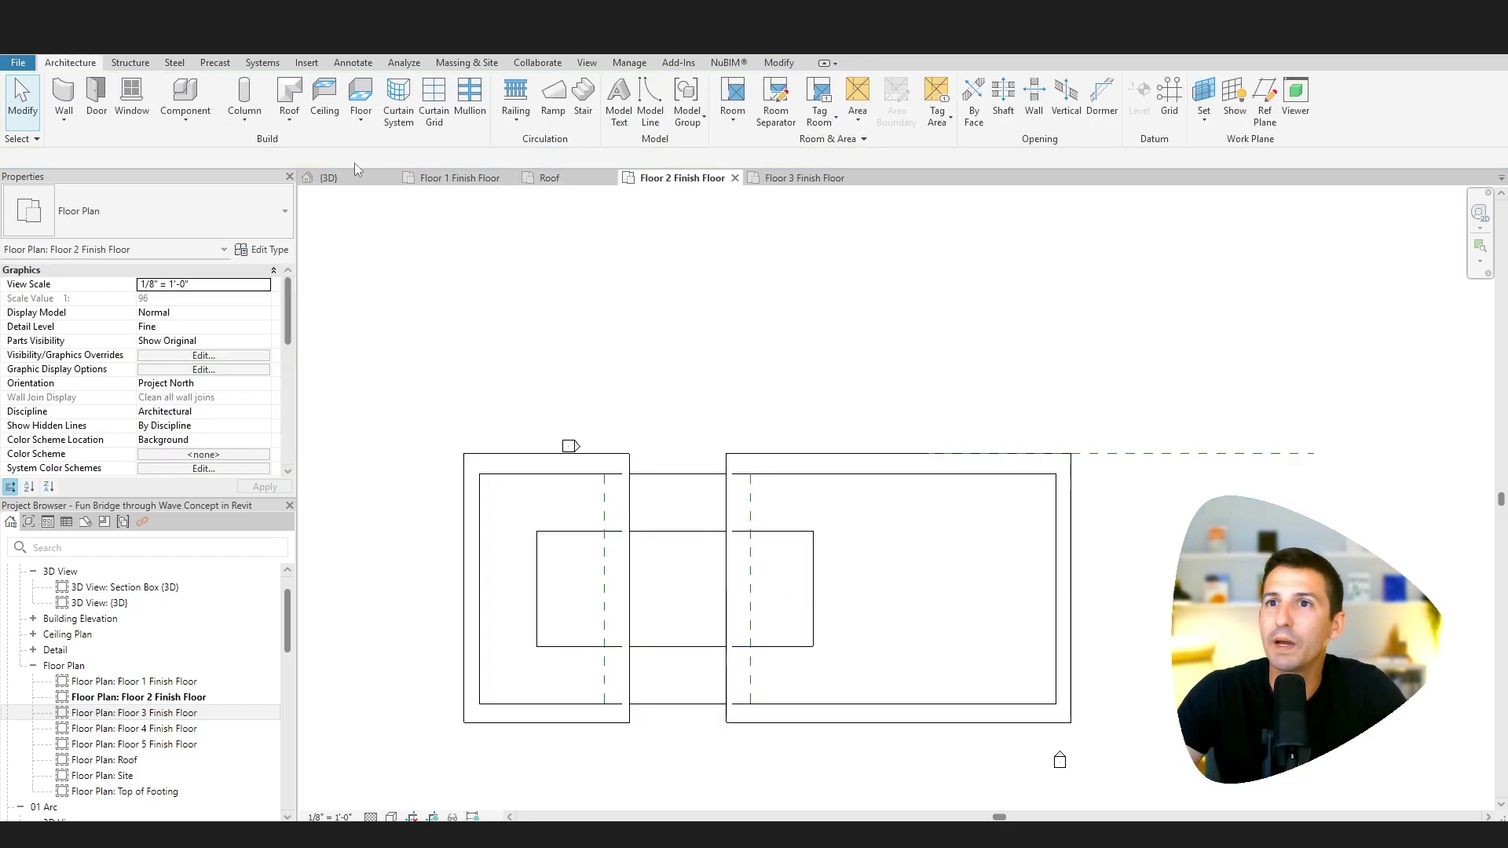
pyautogui.click(328, 177)
pyautogui.click(815, 660)
pyautogui.keyDown('shift'); pyautogui.moveTo(814, 660); pyautogui.dragTo(919, 662, button='middle'); pyautogui.keyUp('shift')
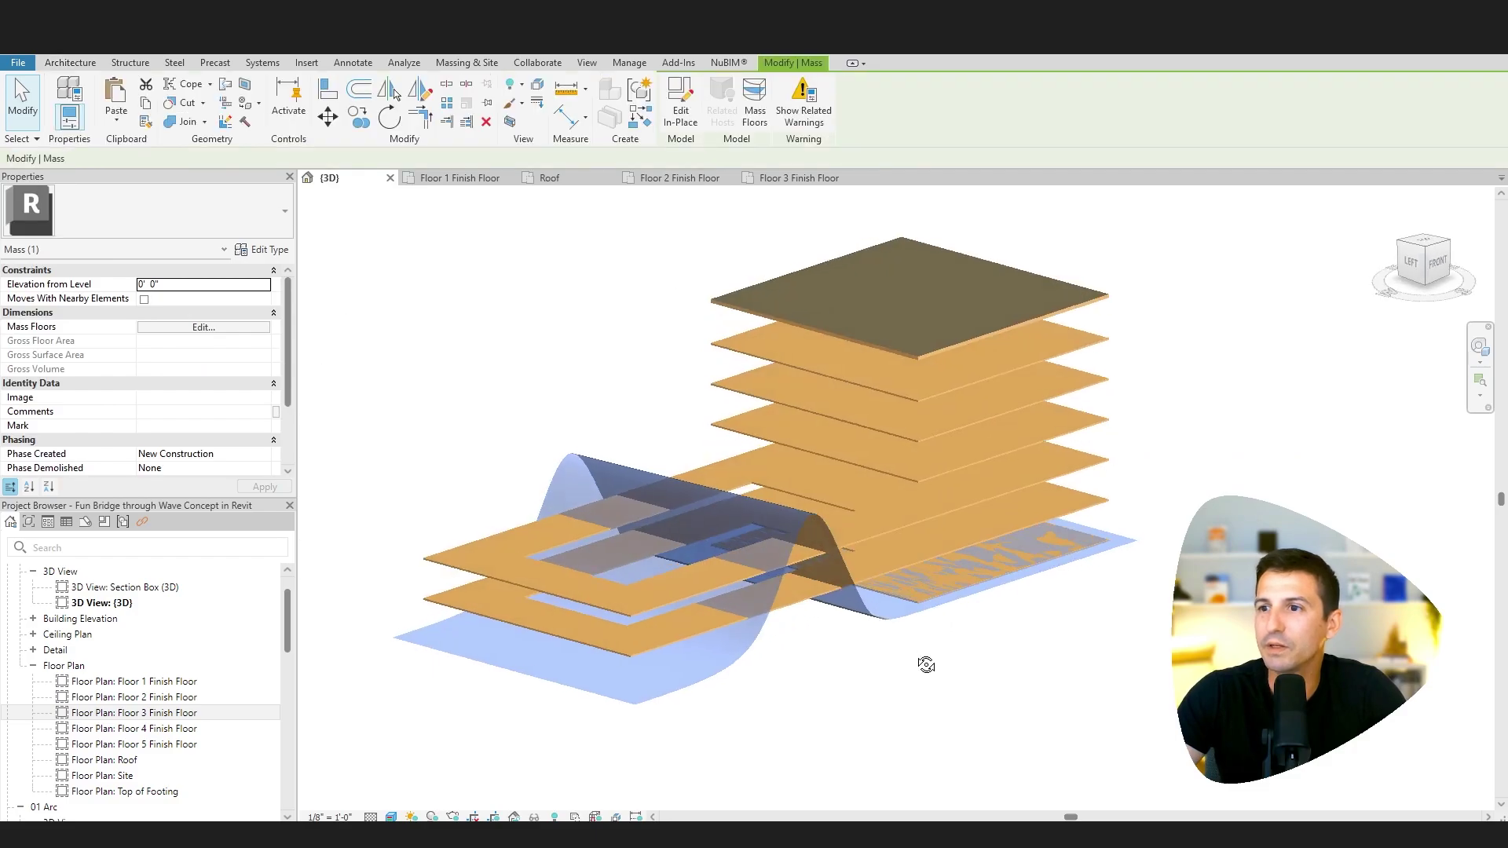
pyautogui.click(688, 110)
pyautogui.moveTo(924, 705); pyautogui.dragTo(875, 694, button='middle')
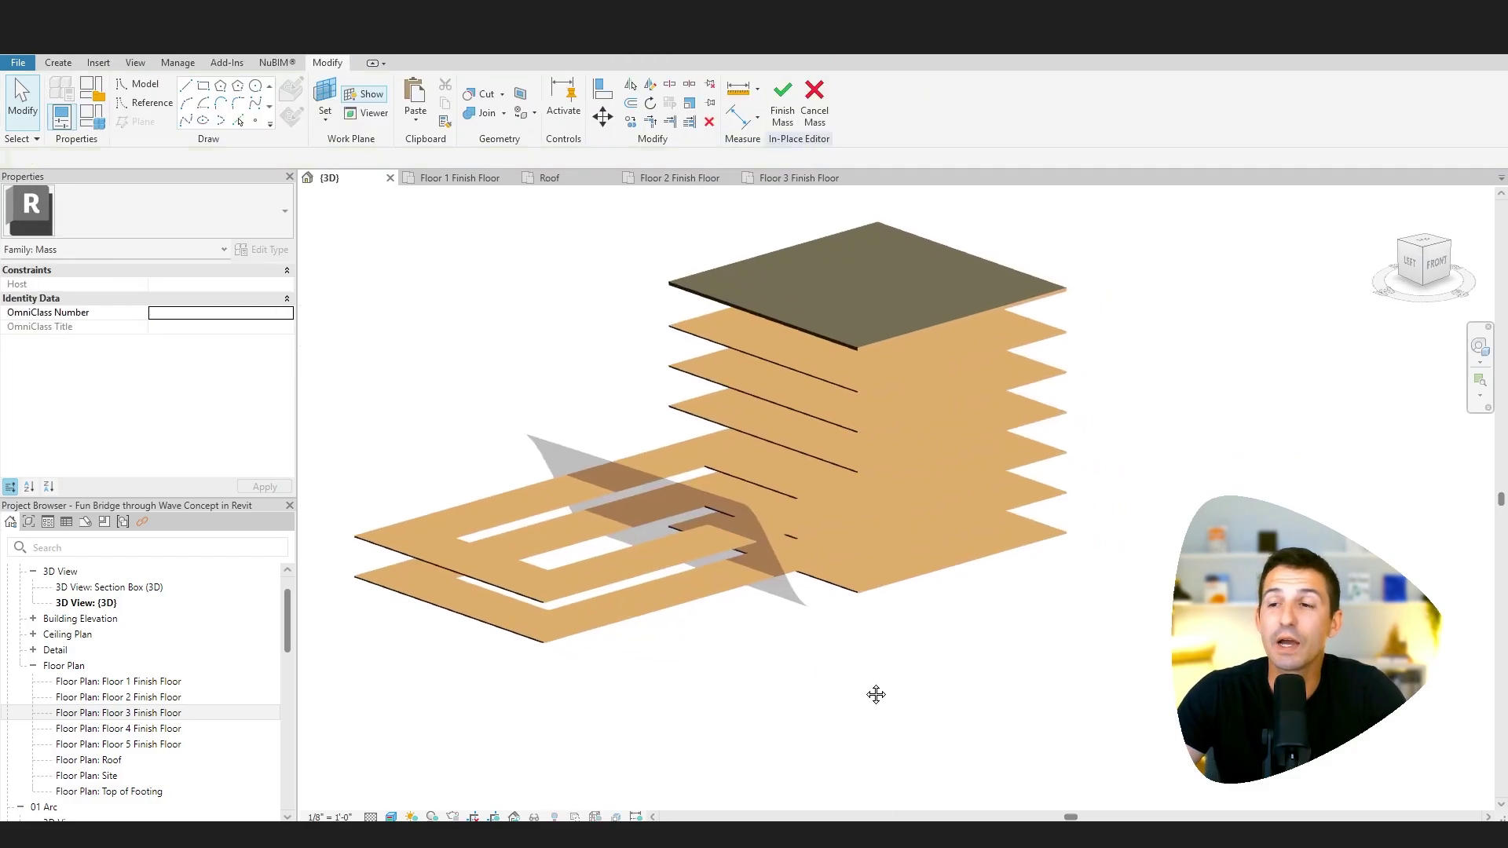
pyautogui.click(327, 116)
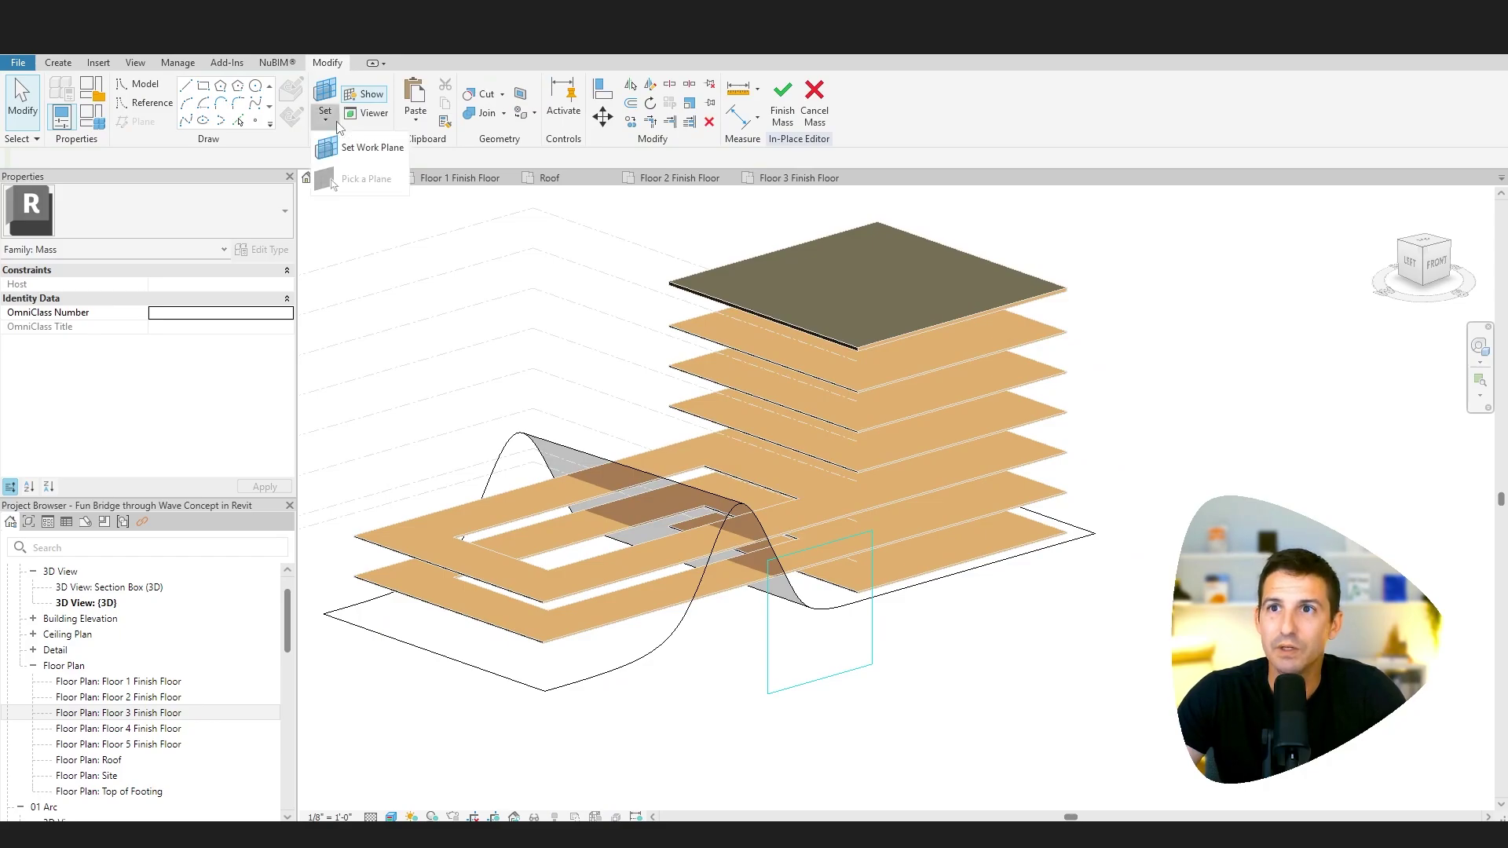
pyautogui.click(375, 150)
pyautogui.click(171, 158)
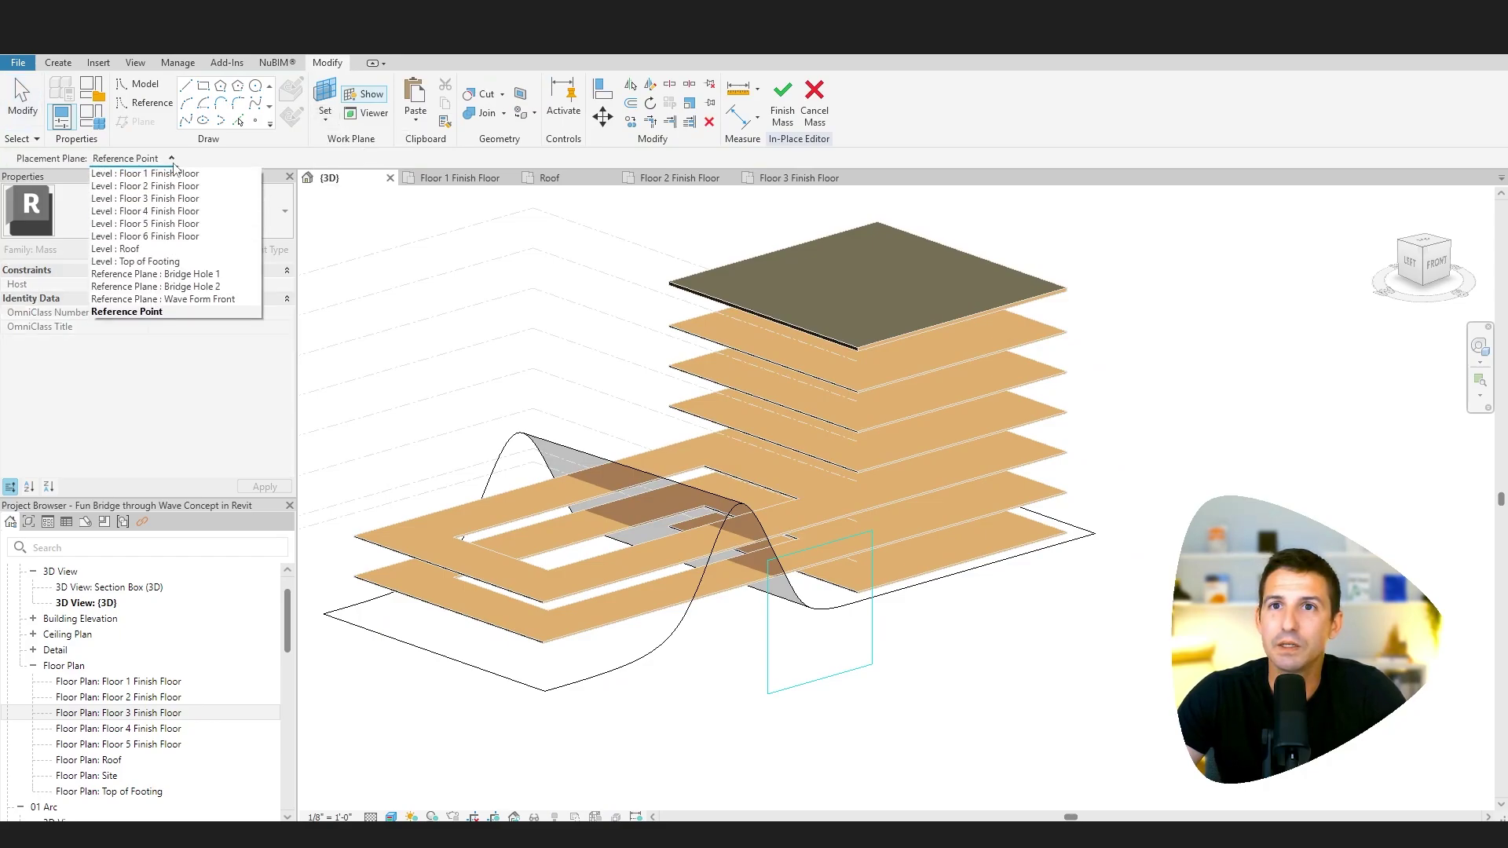
pyautogui.click(201, 274)
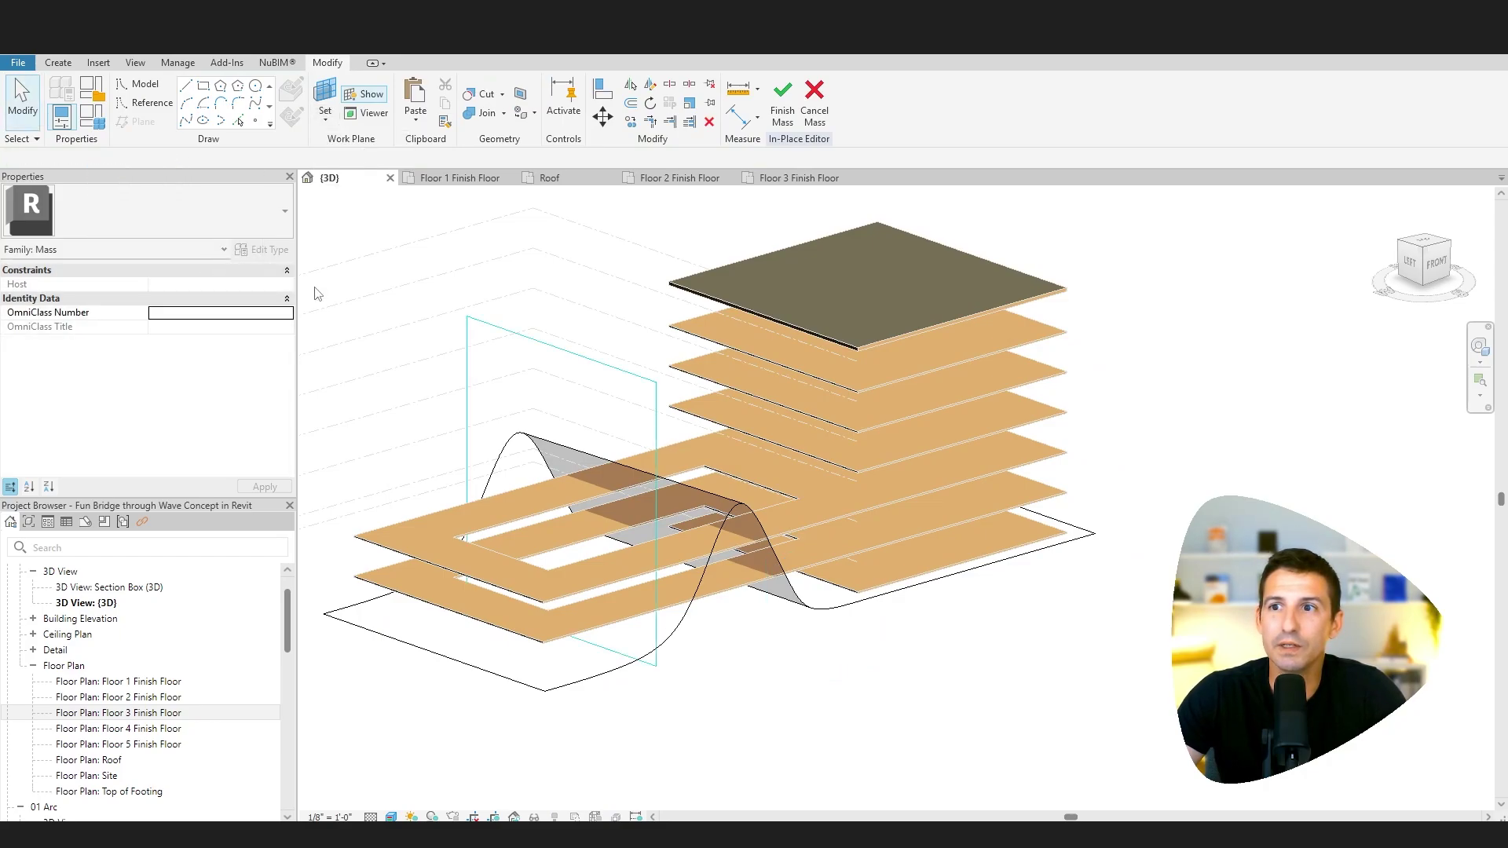
pyautogui.keyDown('shift'); pyautogui.moveTo(737, 587); pyautogui.dragTo(846, 604, button='middle'); pyautogui.keyUp('shift')
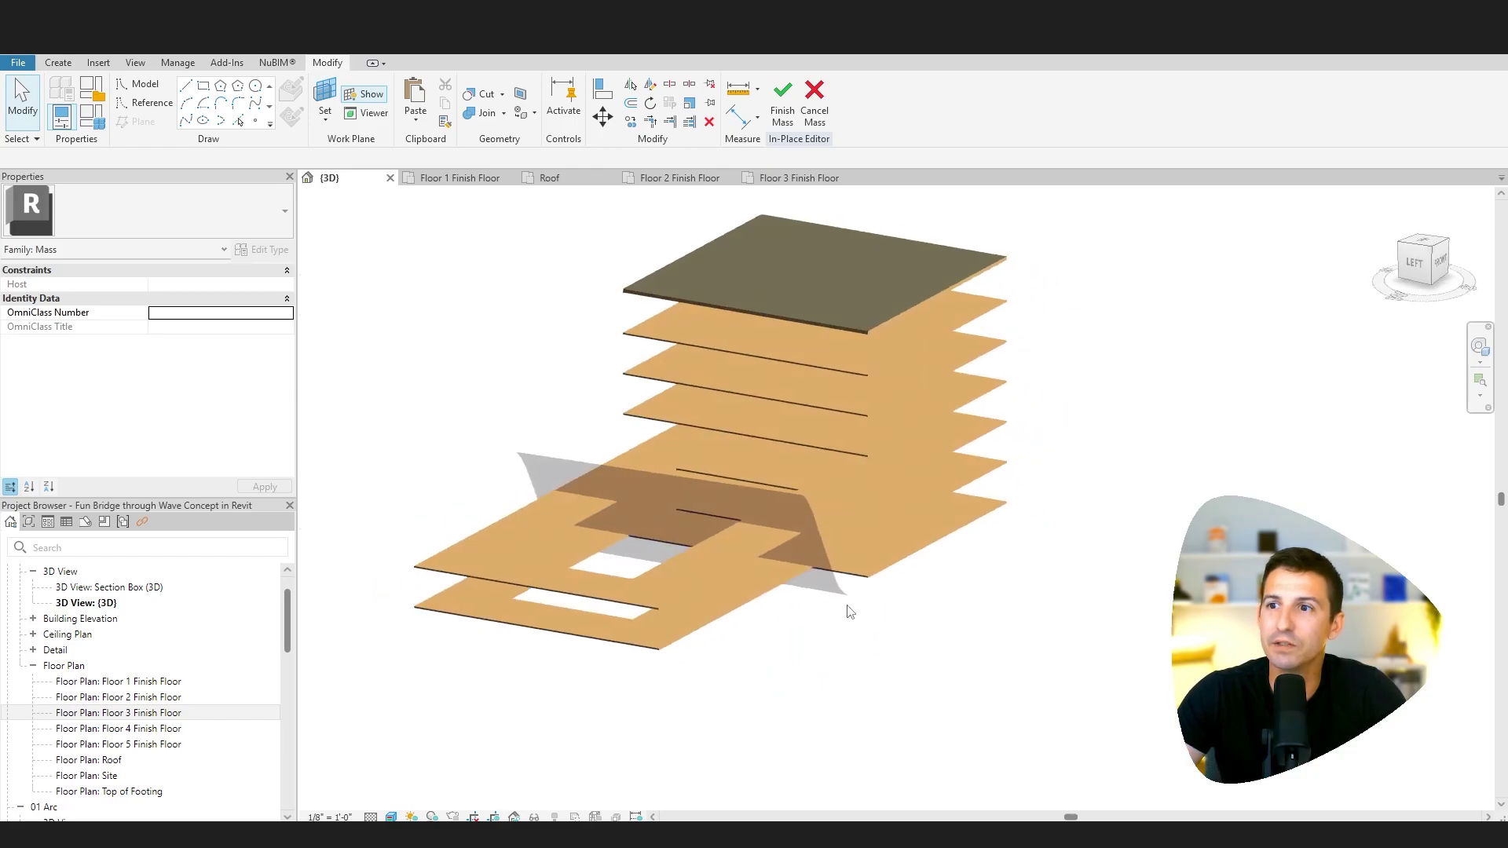
pyautogui.click(1413, 267)
pyautogui.click(1414, 271)
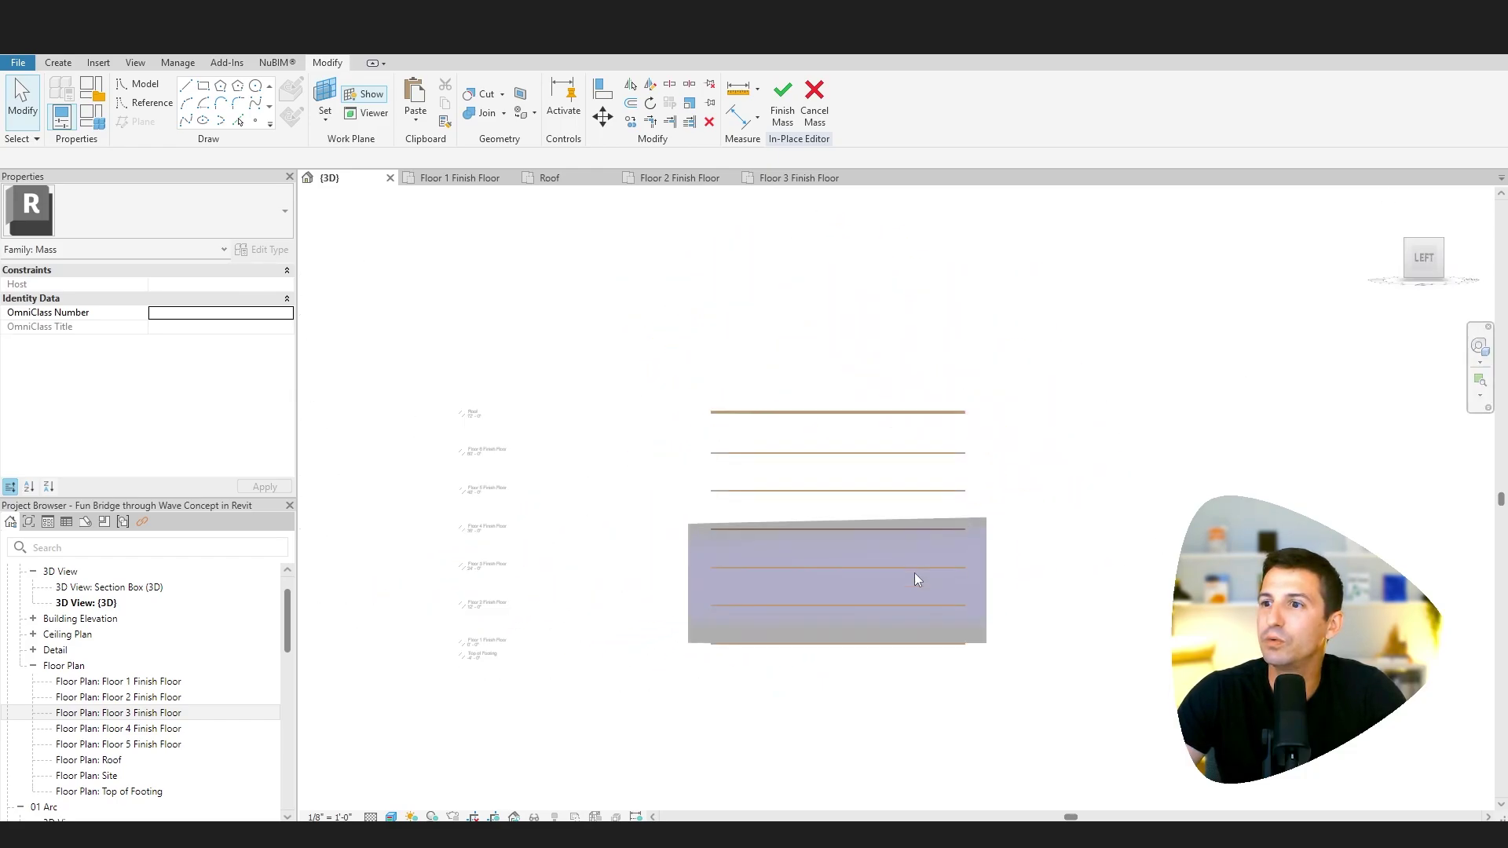
pyautogui.scroll(2, 935, 601)
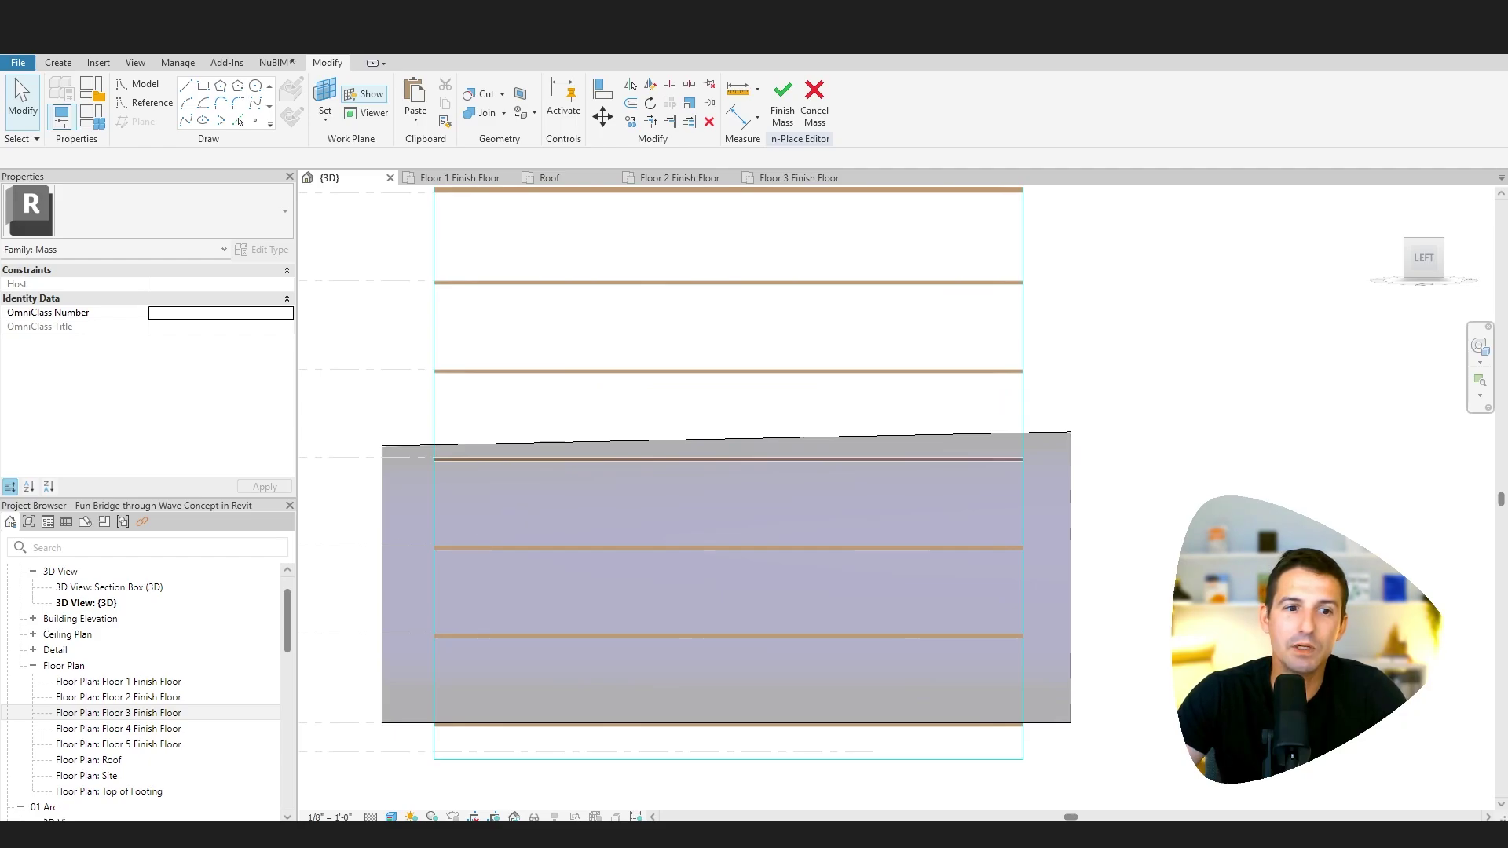
pyautogui.hotkey('alt', 'Tab')
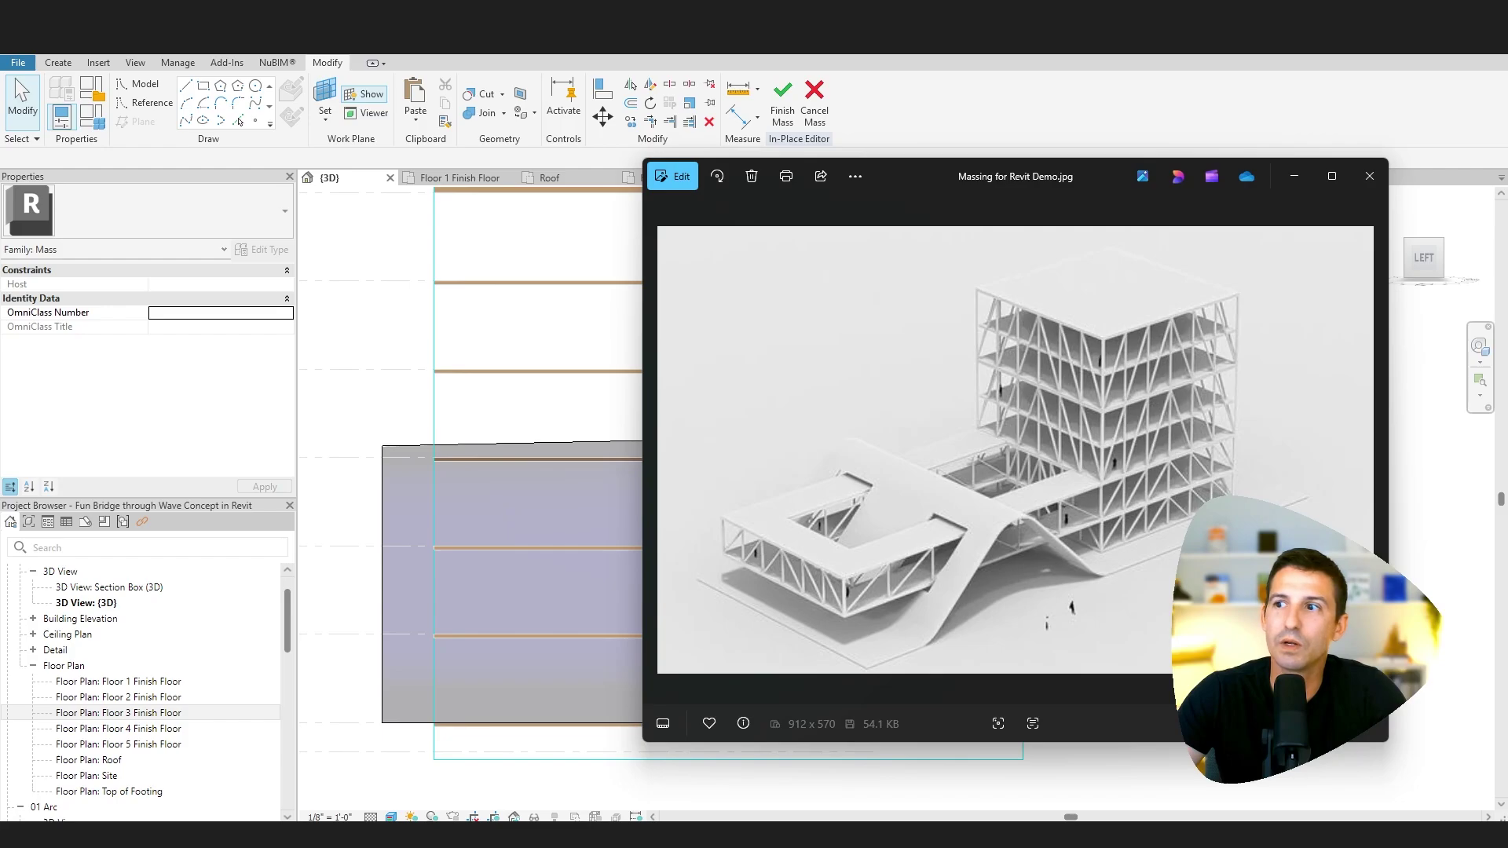
pyautogui.click(471, 836)
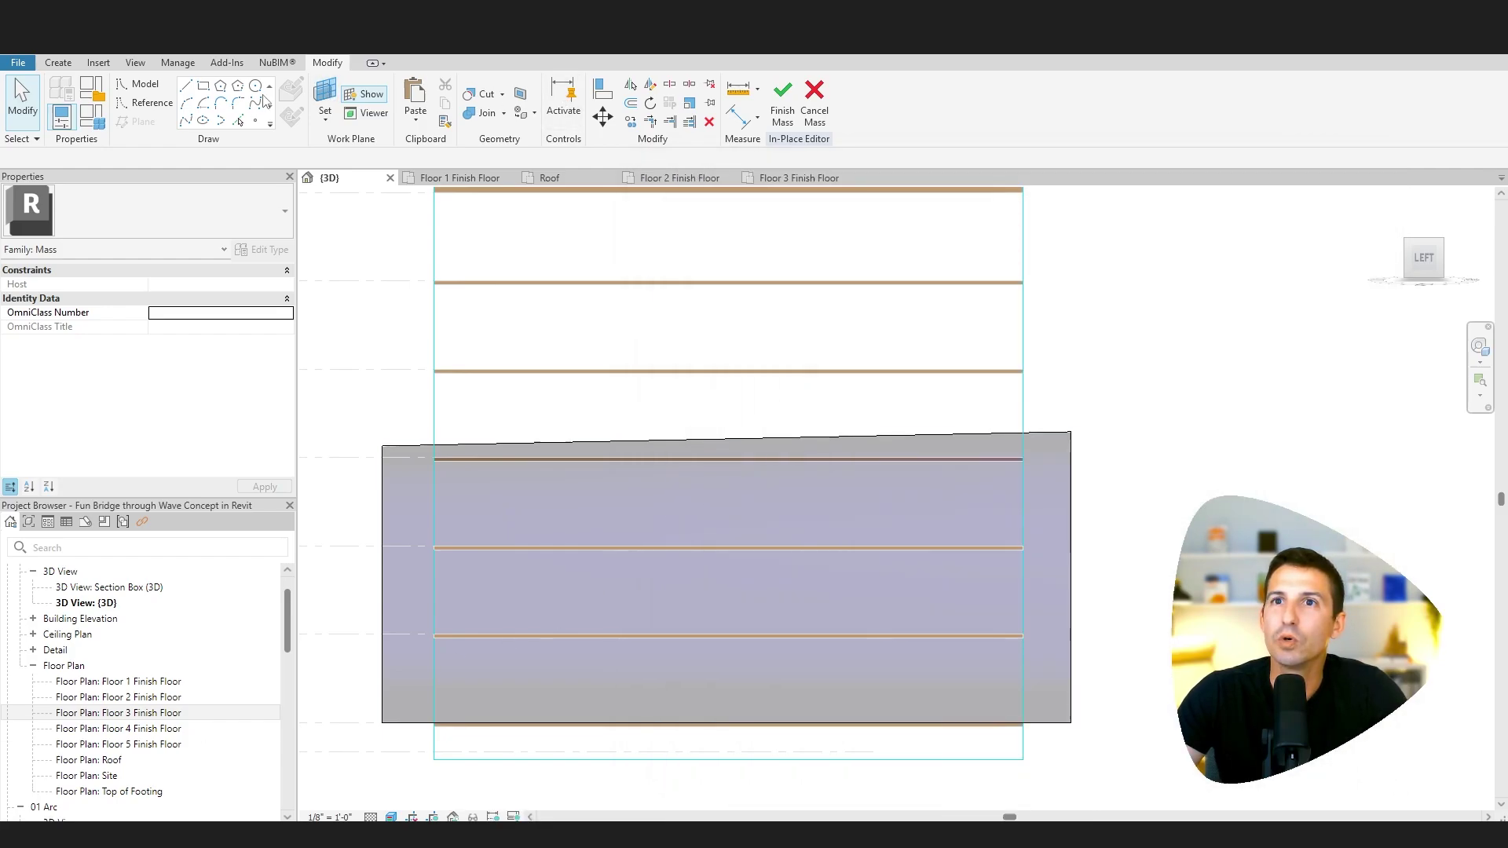
# - Draw a 20-foot model-line rectangle between the floors at the left end
pyautogui.press('l')
pyautogui.press('i')
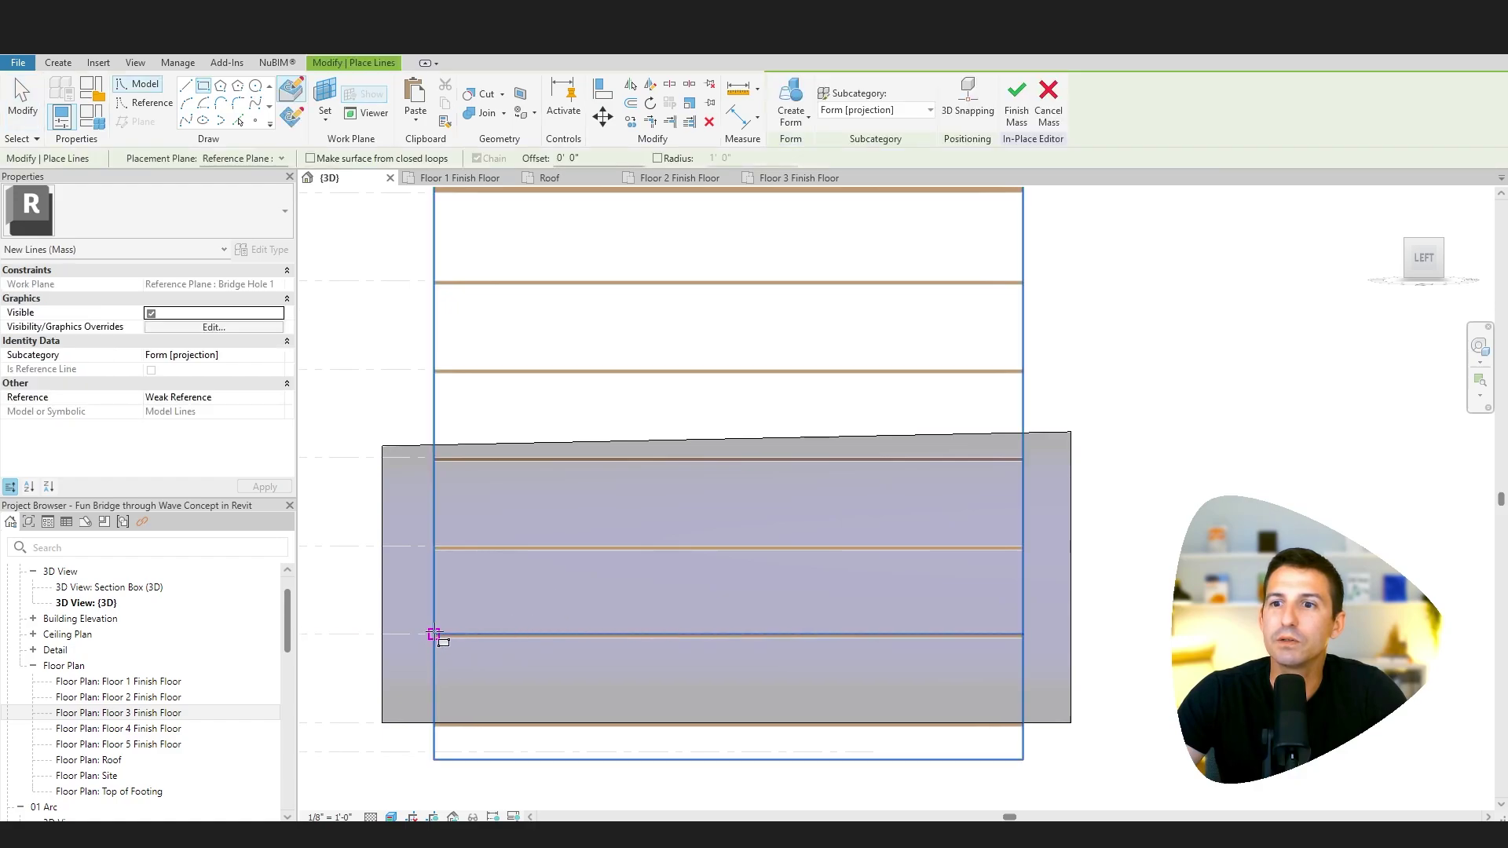
pyautogui.click(434, 635)
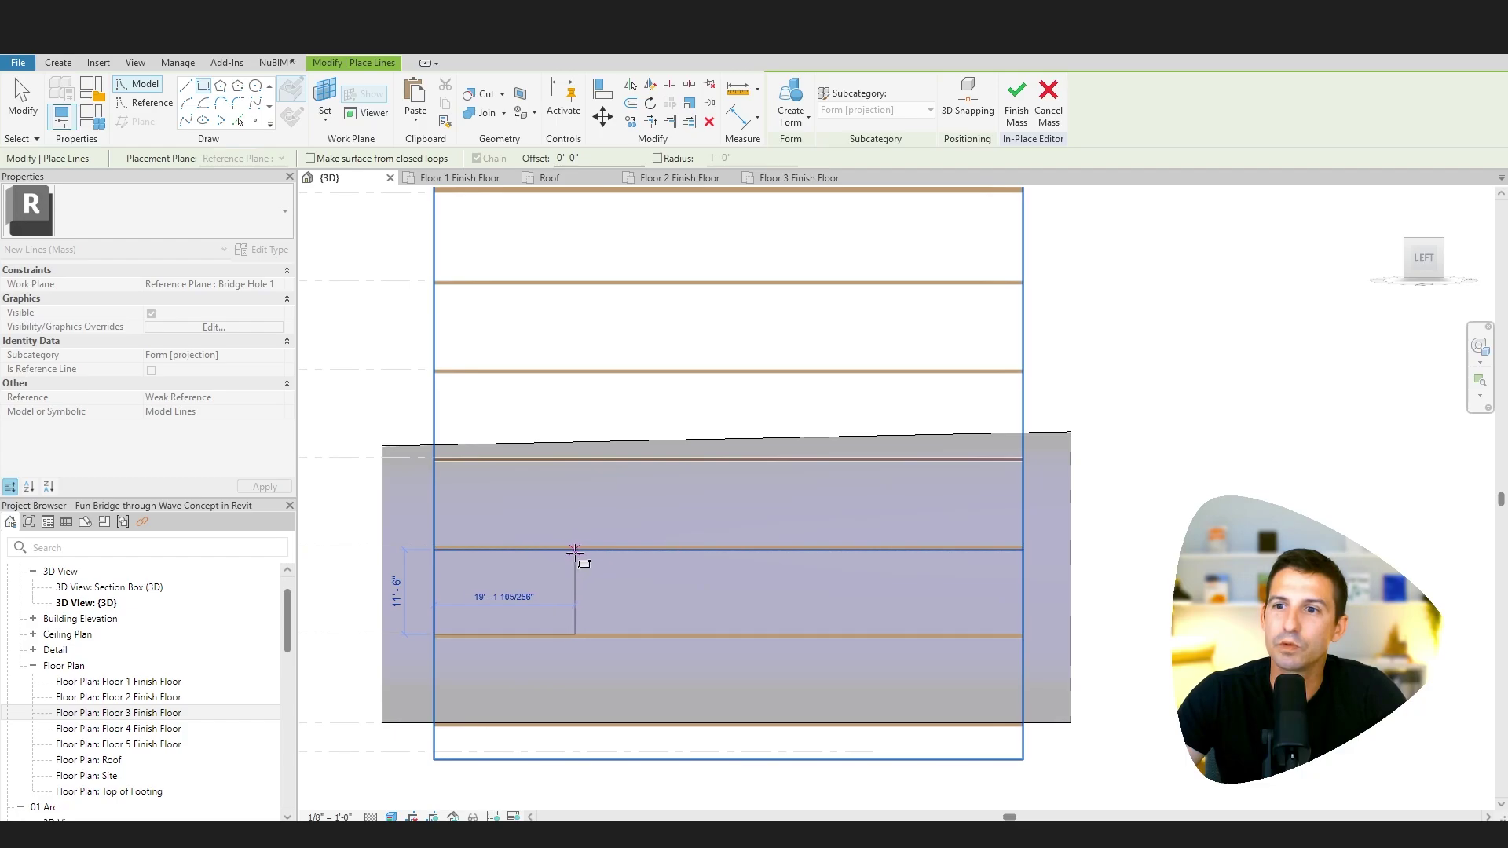
pyautogui.click(582, 550)
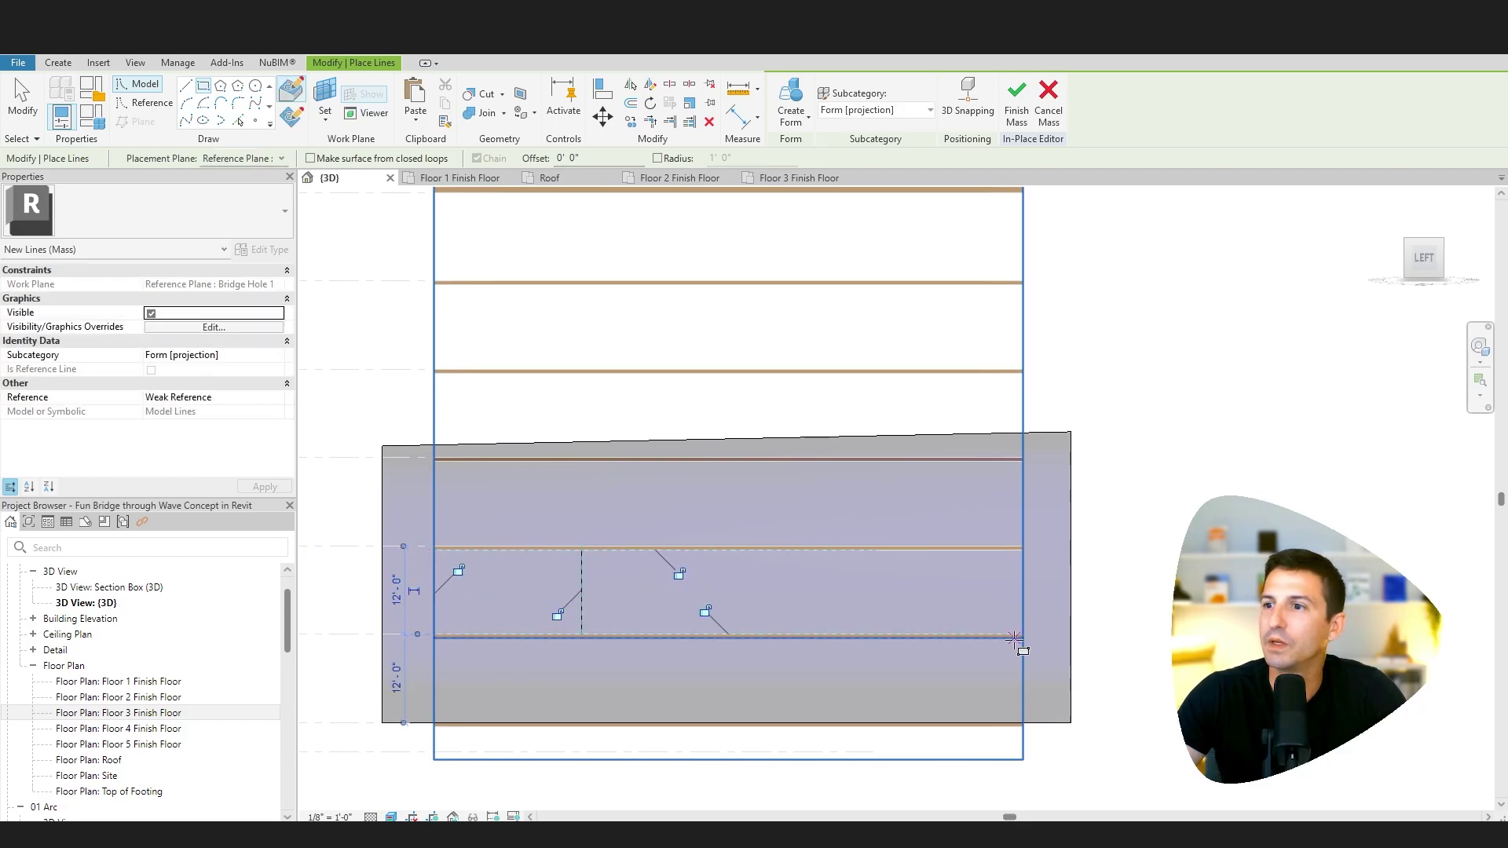
# - Draw the second rectangle between the floors at the right end and check both in 3D
pyautogui.click(1024, 635)
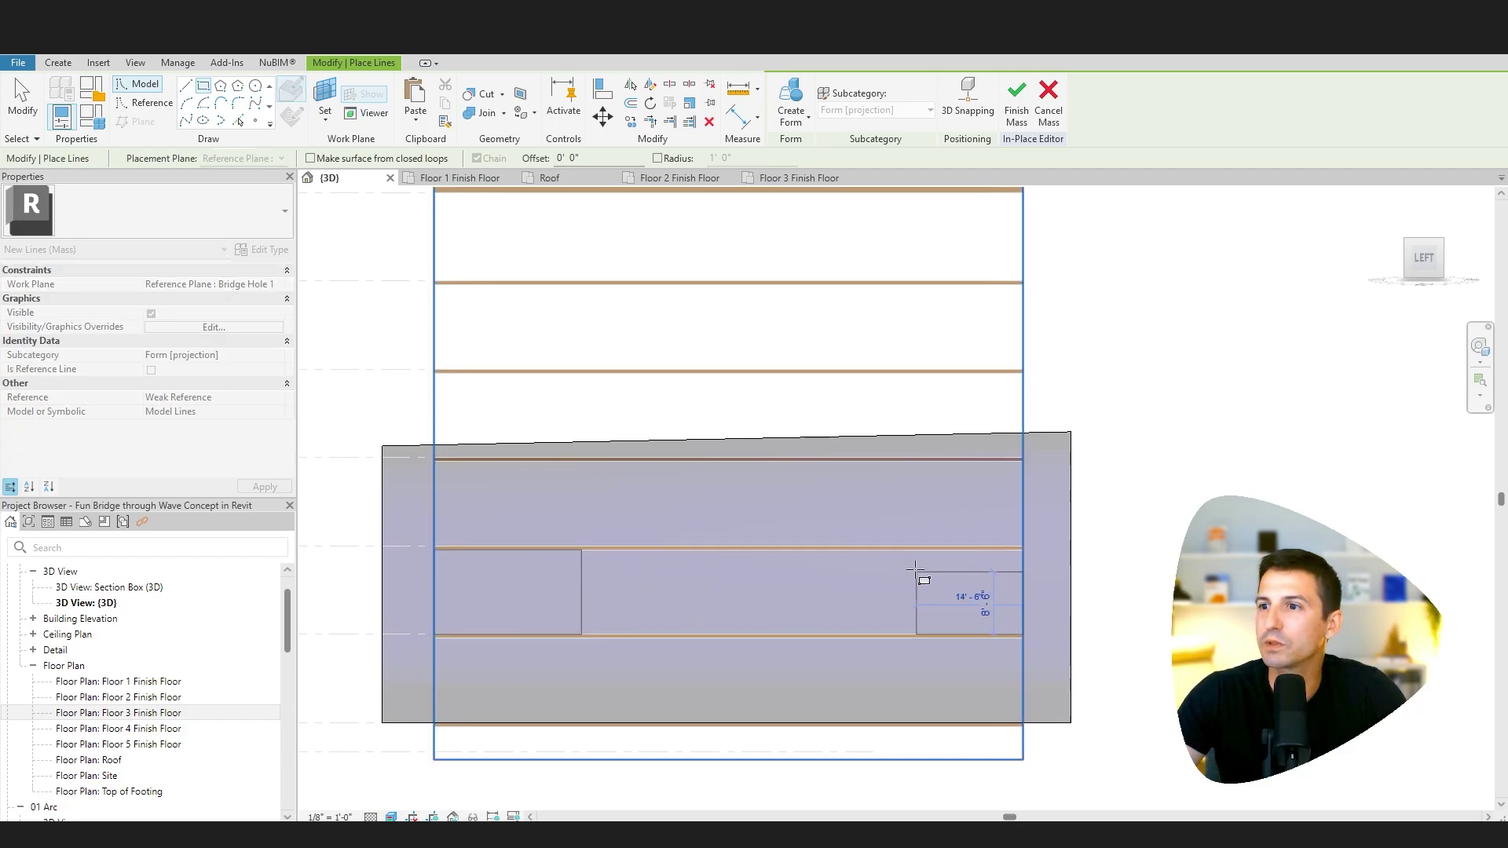
pyautogui.click(876, 549)
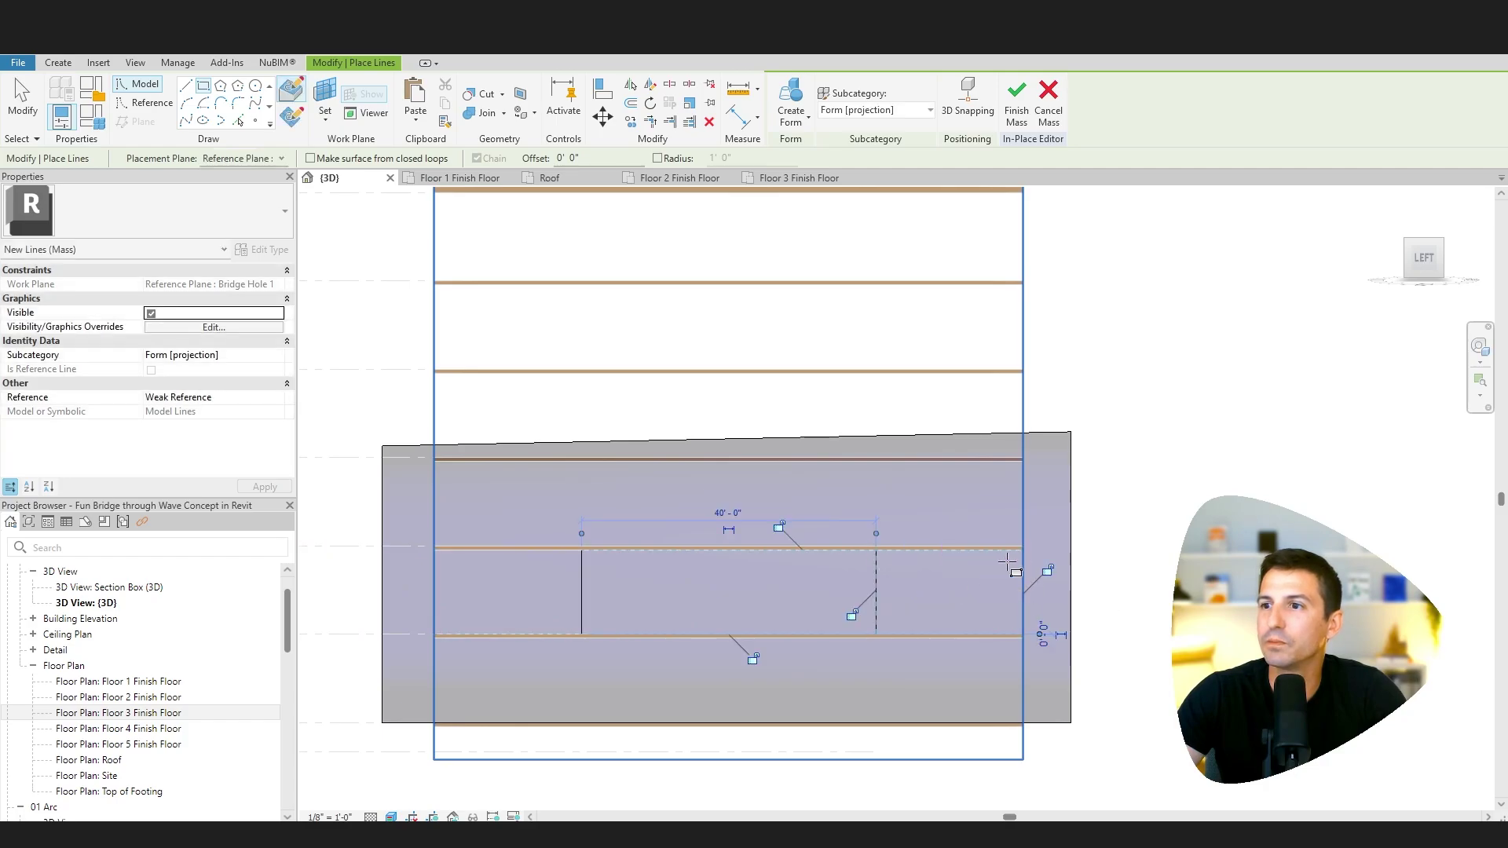
pyautogui.keyDown('shift'); pyautogui.moveTo(1007, 566); pyautogui.dragTo(875, 623, button='middle'); pyautogui.keyUp('shift')
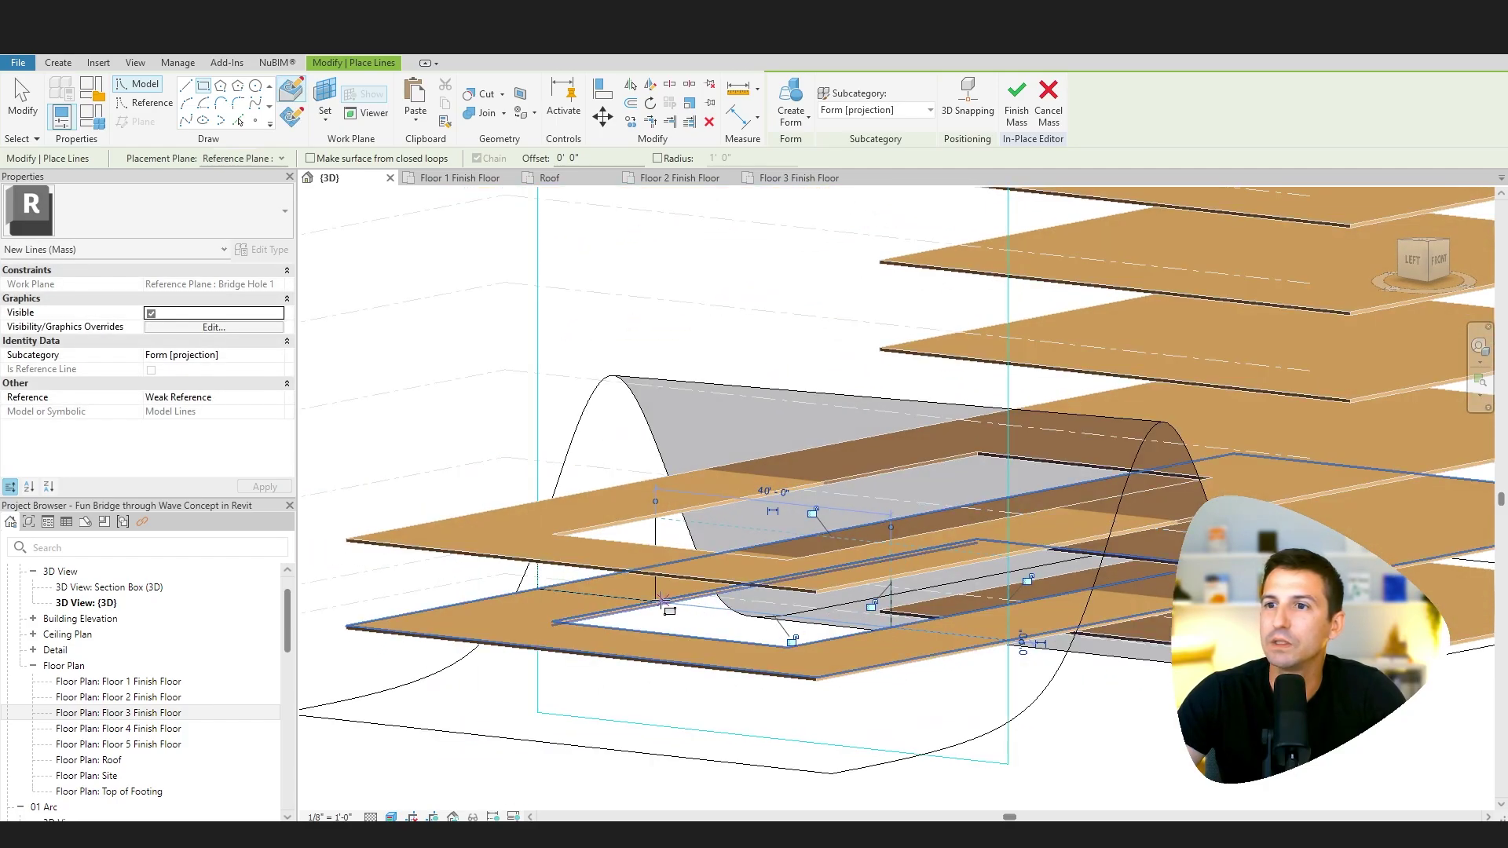
pyautogui.keyDown('shift'); pyautogui.moveTo(738, 608); pyautogui.dragTo(847, 581, button='middle'); pyautogui.keyUp('shift')
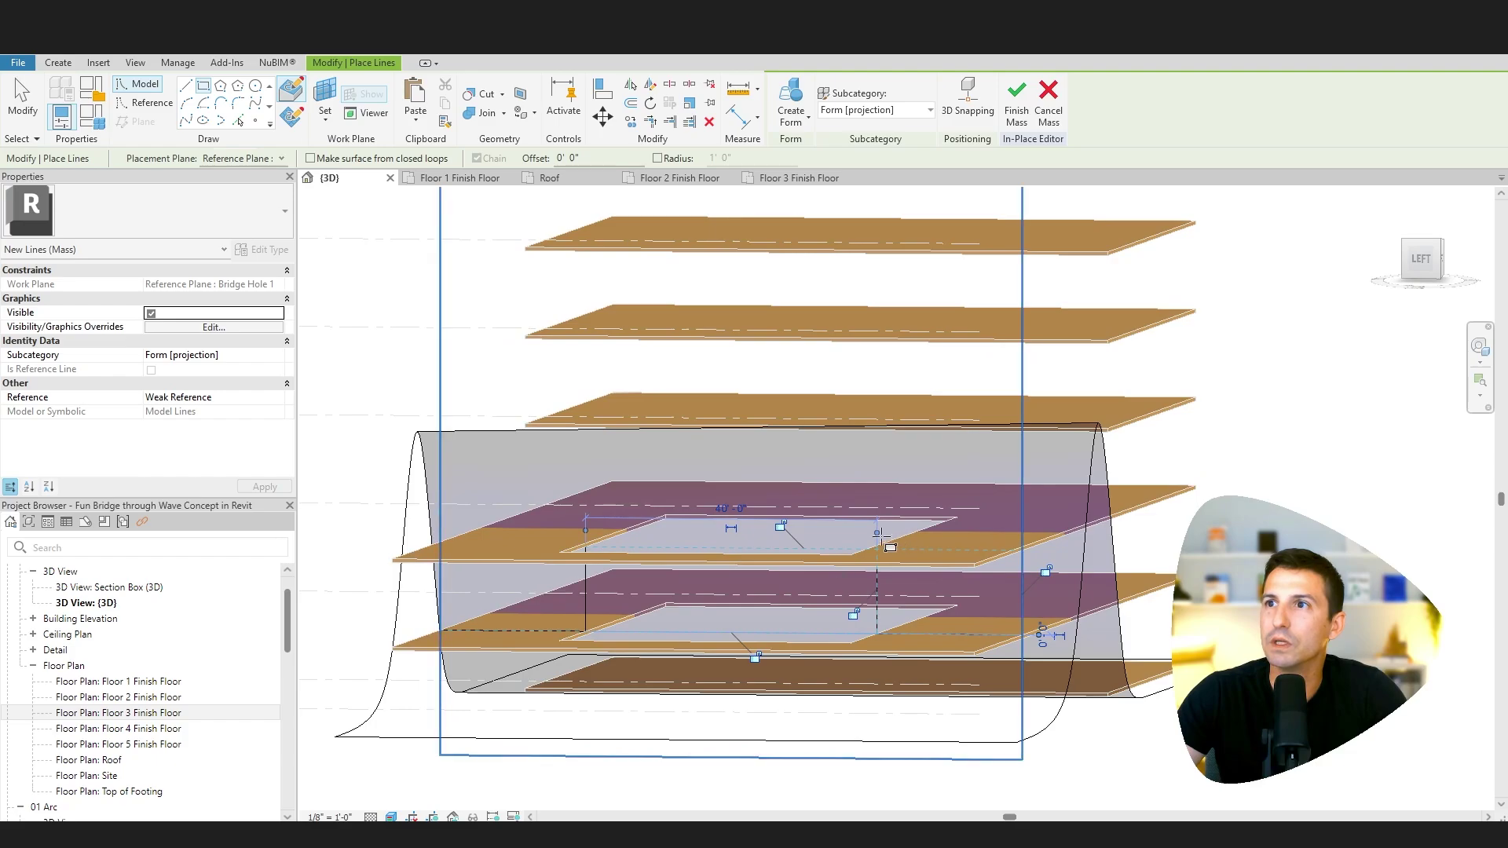
pyautogui.press('Escape')
pyautogui.press('Escape')
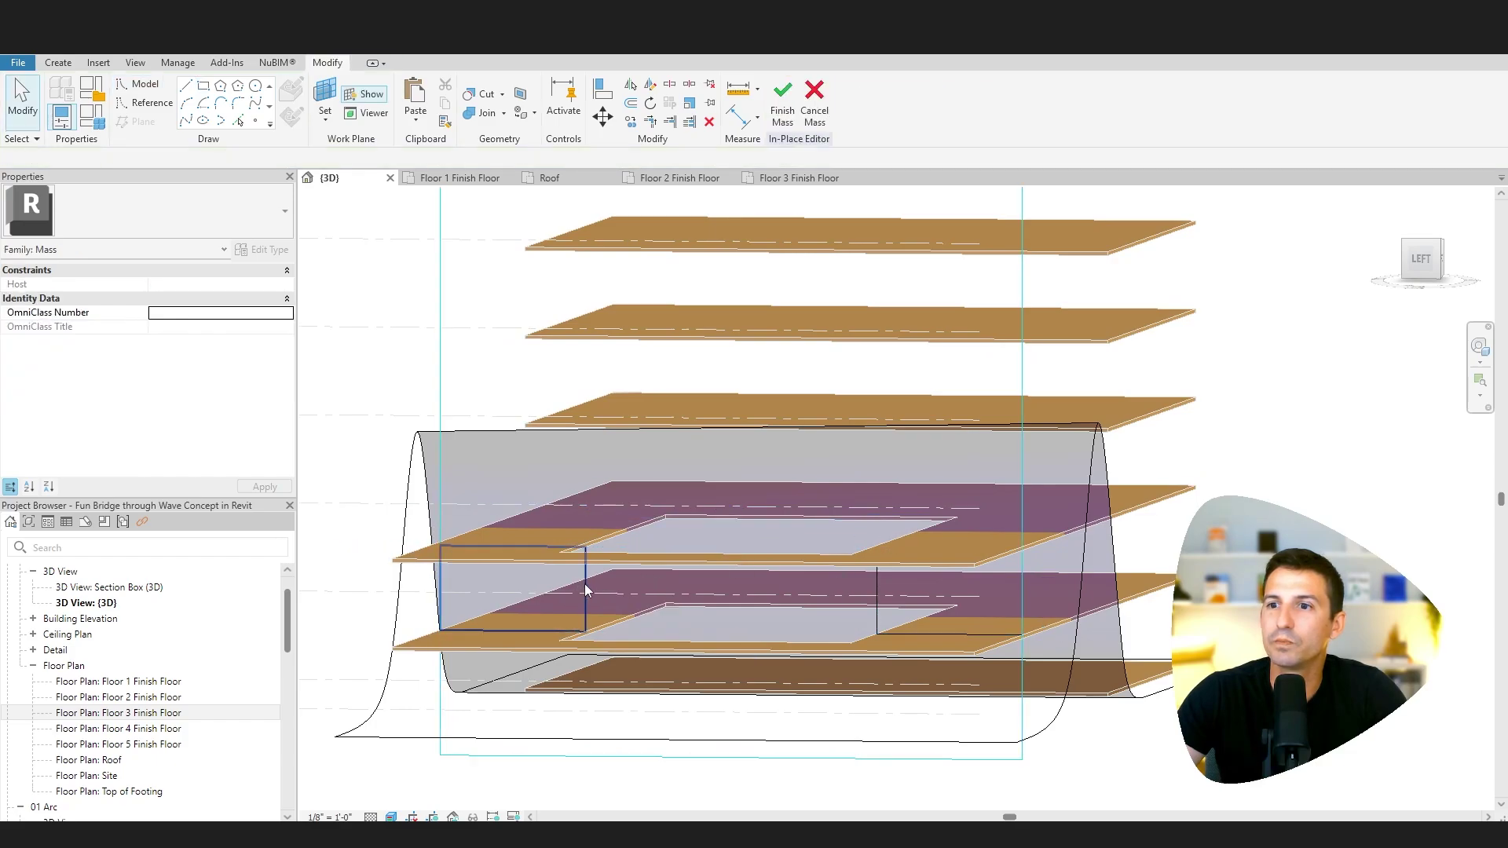
# - Turn the left rectangle into a void form and stretch it along the bridge
pyautogui.click(585, 591)
pyautogui.click(806, 118)
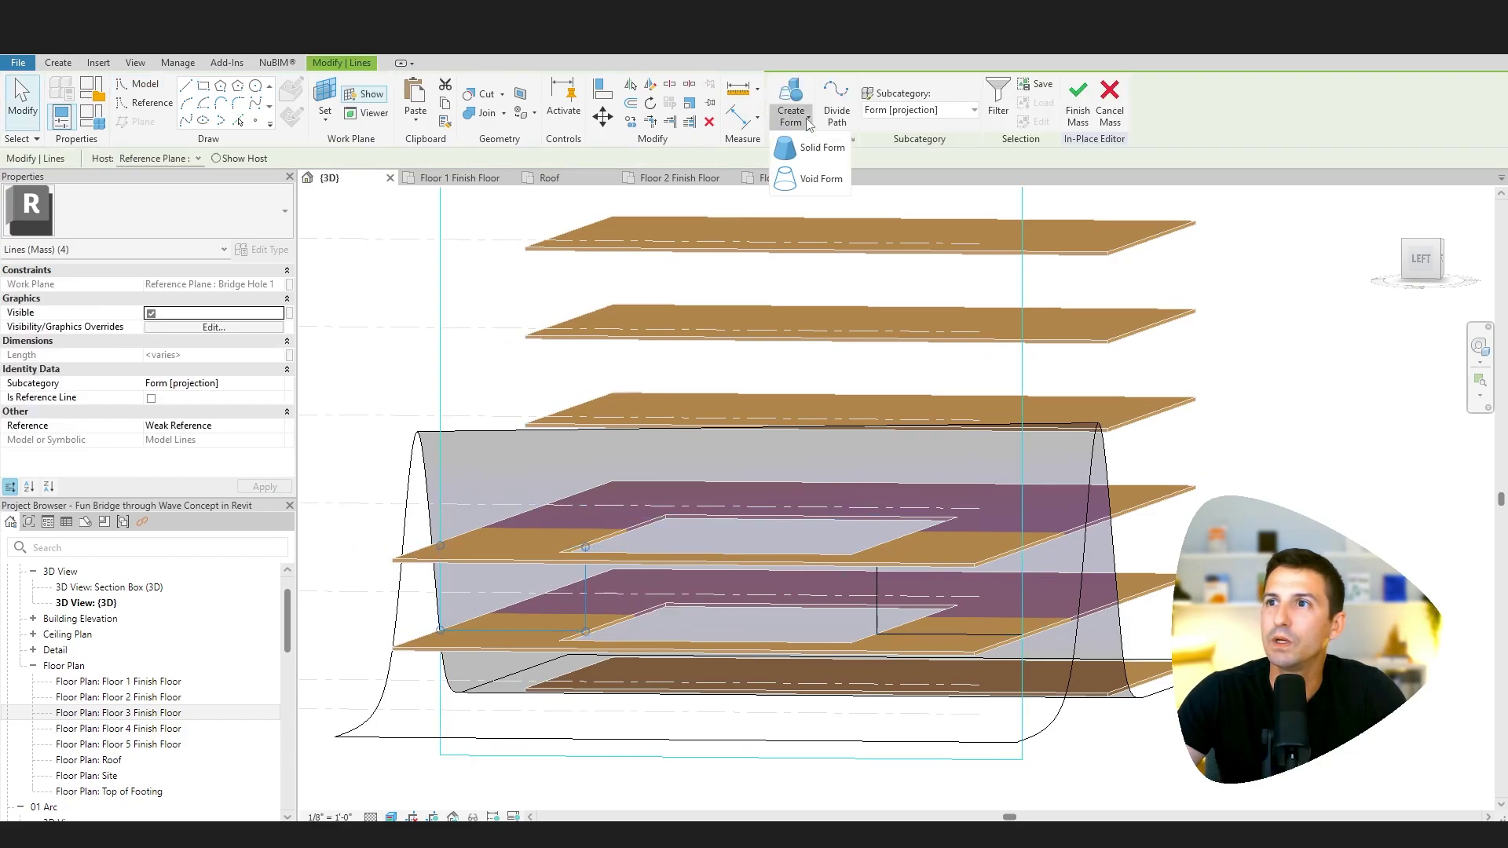
pyautogui.click(813, 179)
pyautogui.keyDown('shift'); pyautogui.moveTo(757, 475); pyautogui.dragTo(539, 590, button='middle'); pyautogui.keyUp('shift')
pyautogui.moveTo(530, 595); pyautogui.dragTo(1001, 586)
pyautogui.keyDown('shift'); pyautogui.moveTo(951, 595); pyautogui.dragTo(794, 539, button='middle'); pyautogui.keyUp('shift')
pyautogui.scroll(-1, 799, 627)
pyautogui.press('Escape')
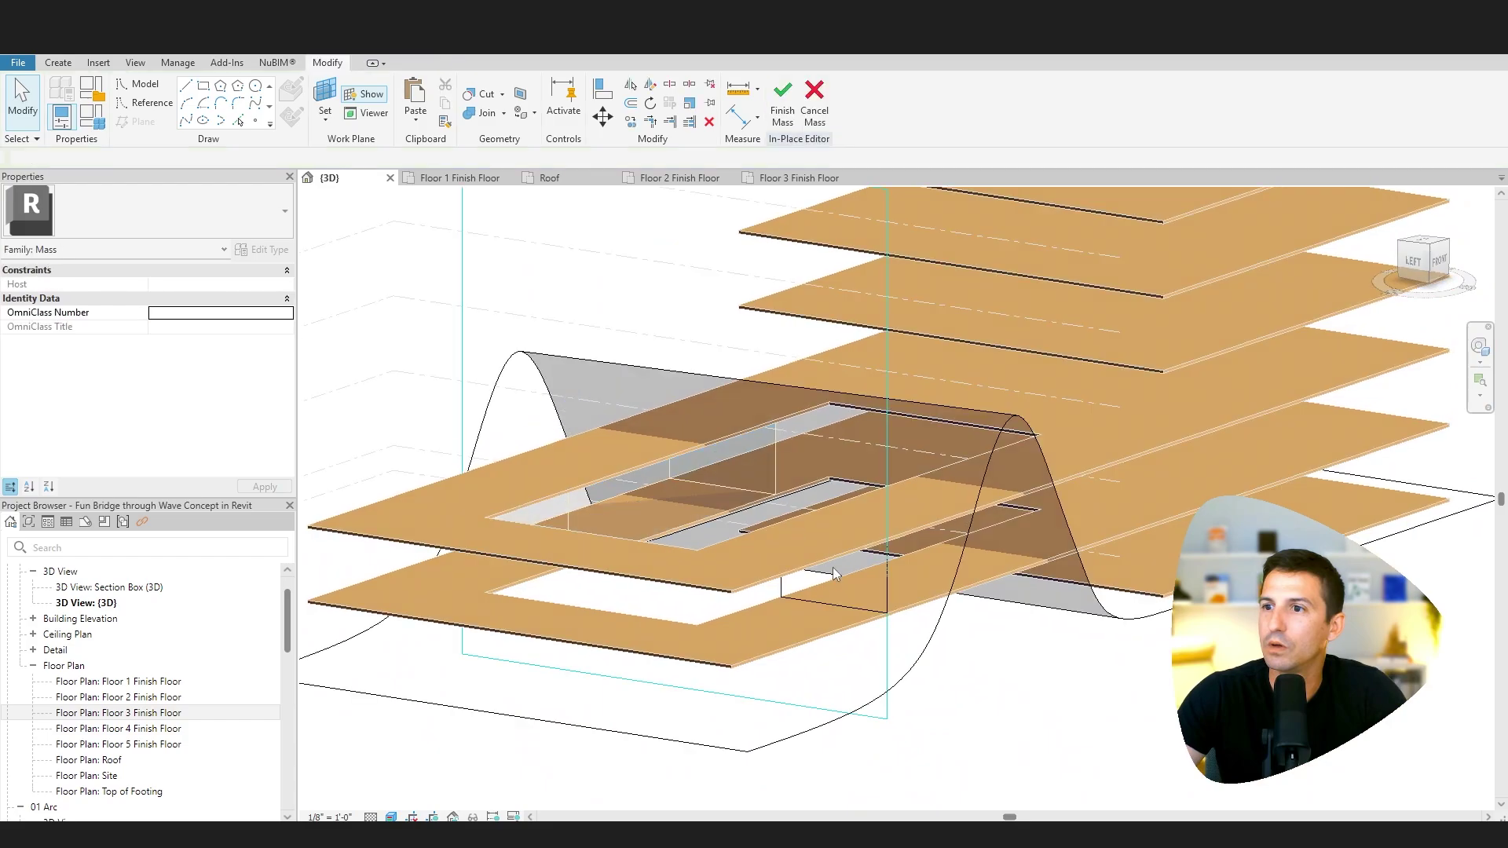
# - Turn the second rectangle into a void form stretched to about 60 feet
pyautogui.click(882, 562)
pyautogui.click(798, 120)
pyautogui.click(809, 179)
pyautogui.keyDown('shift'); pyautogui.moveTo(958, 432); pyautogui.dragTo(807, 548, button='middle'); pyautogui.keyUp('shift')
pyautogui.moveTo(834, 569); pyautogui.dragTo(1167, 545)
pyautogui.keyDown('shift'); pyautogui.moveTo(1124, 568); pyautogui.dragTo(1043, 583, button='middle'); pyautogui.keyUp('shift')
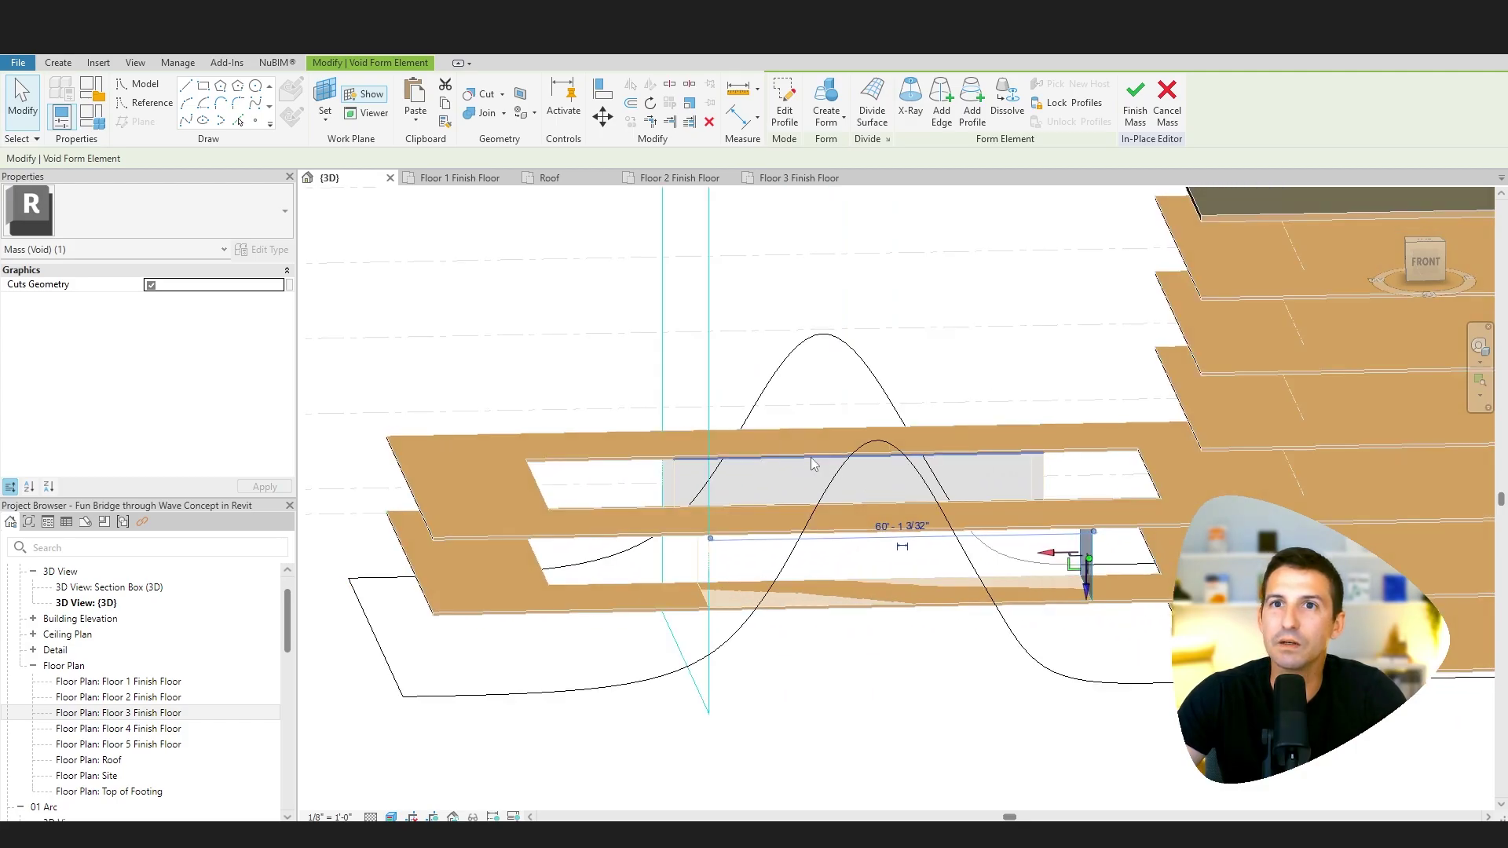
# - Attempt Finish Mass, cancel the cutting-geometry error, and view the voids against the wave
pyautogui.click(1135, 106)
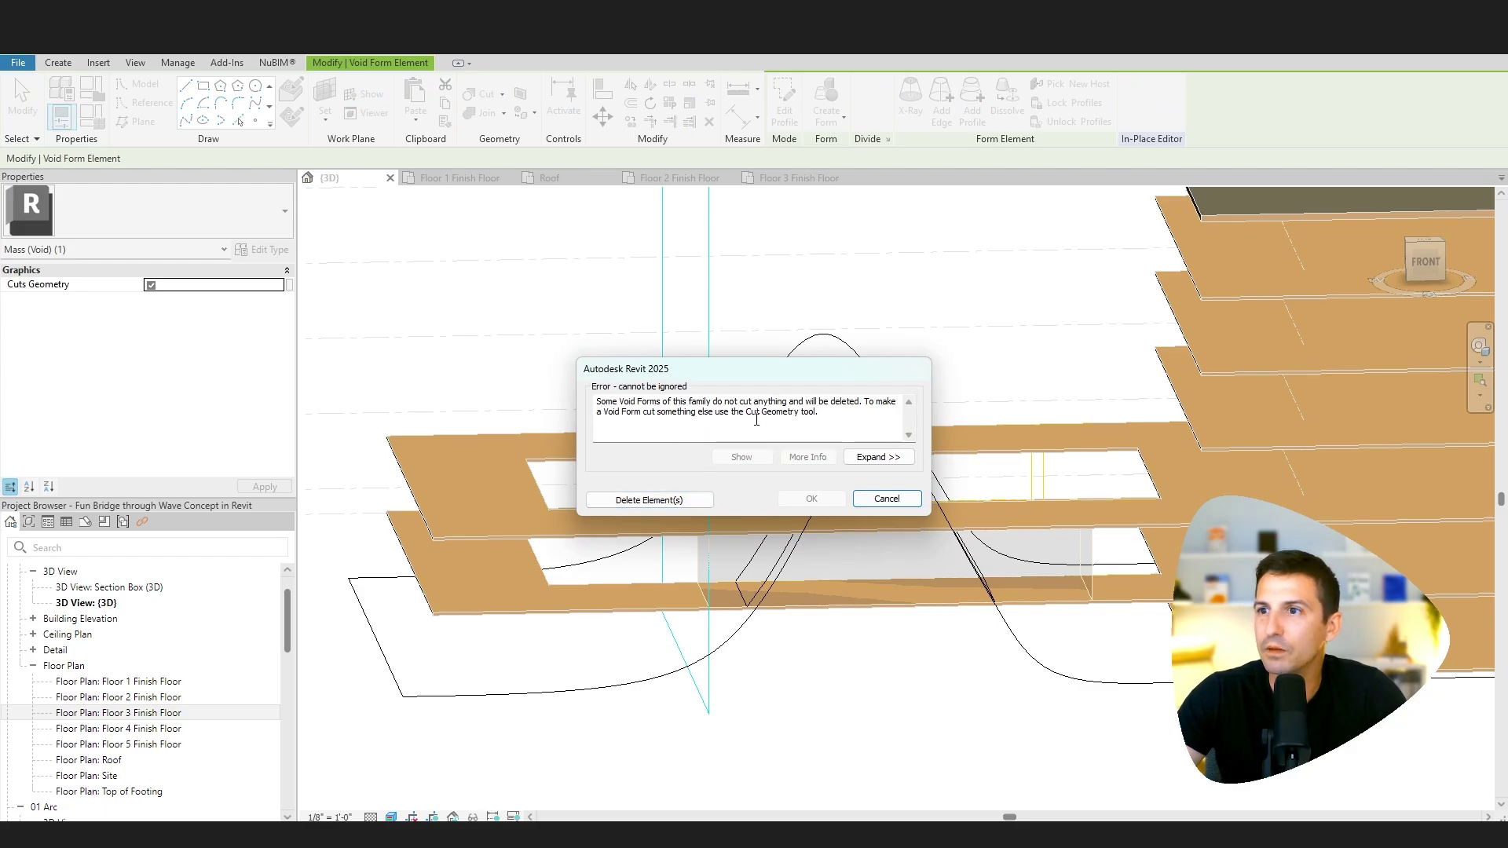
pyautogui.moveTo(757, 411); pyautogui.dragTo(790, 410)
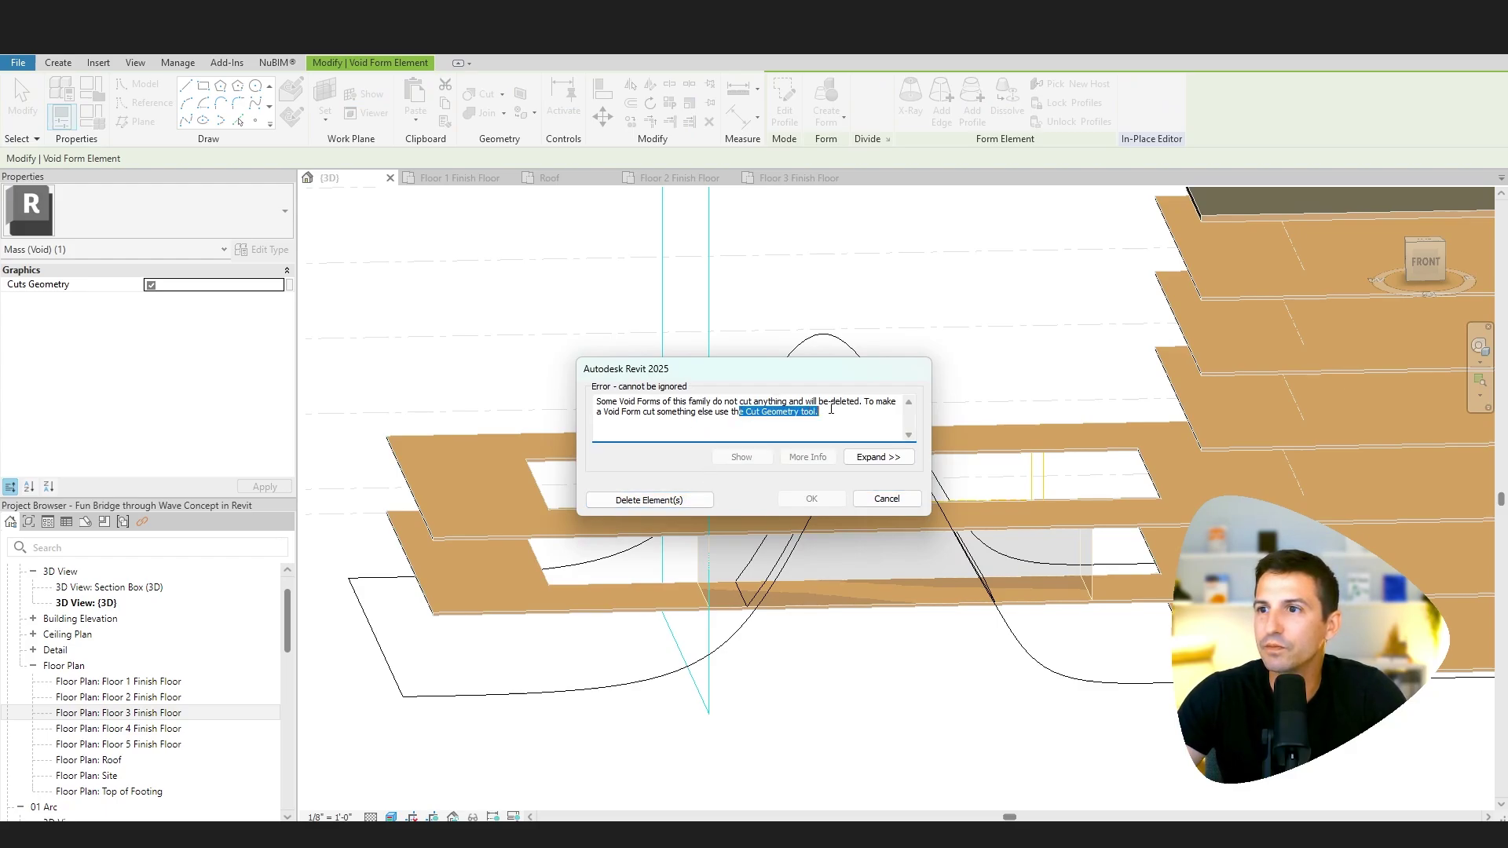
pyautogui.click(767, 423)
pyautogui.click(895, 501)
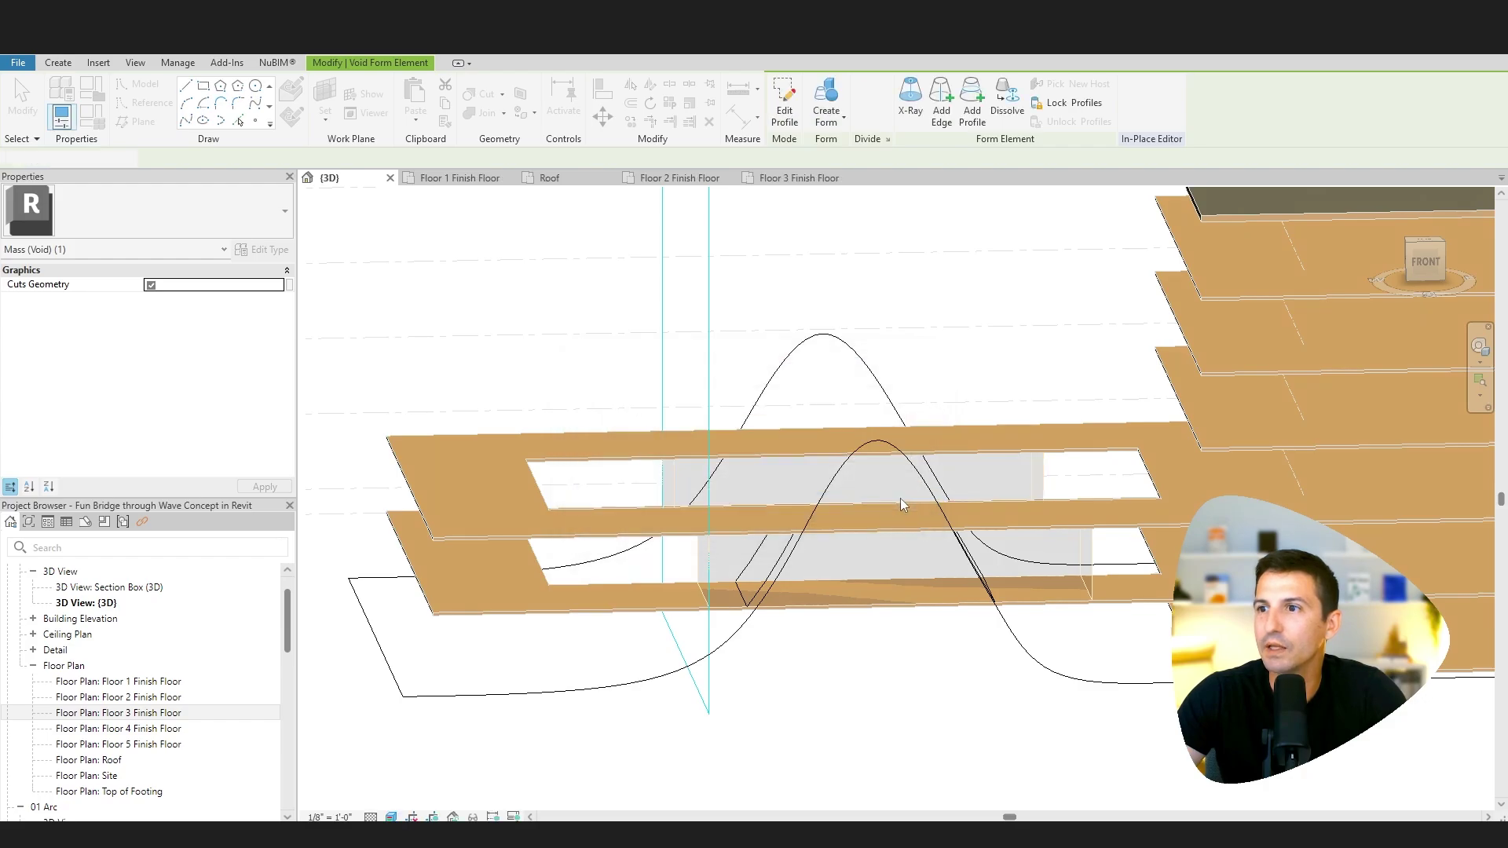
pyautogui.keyDown('shift'); pyautogui.moveTo(841, 638); pyautogui.dragTo(876, 632, button='middle'); pyautogui.keyUp('shift')
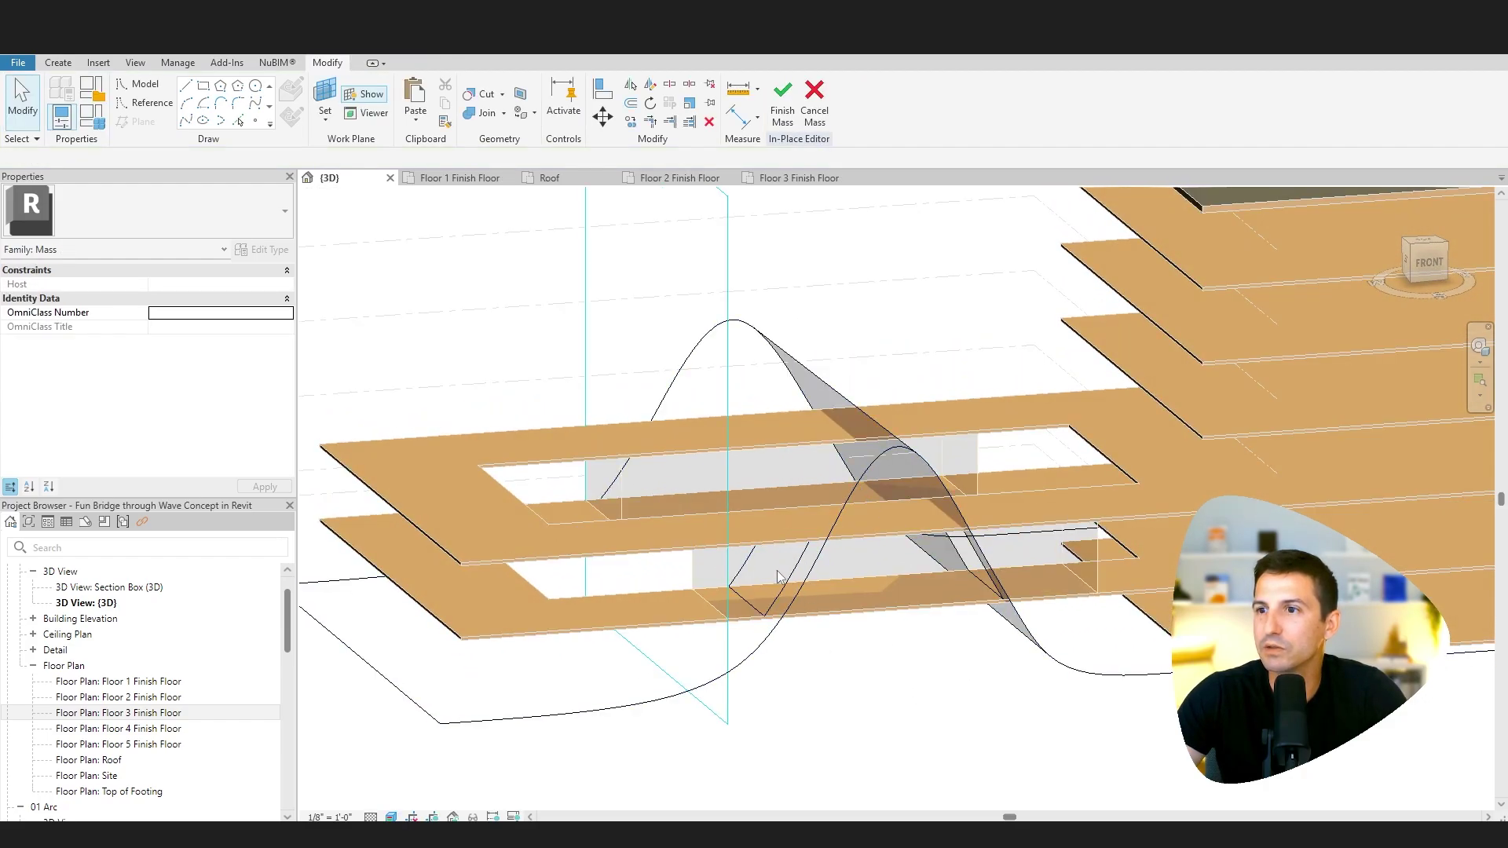
pyautogui.keyDown('shift'); pyautogui.moveTo(896, 628); pyautogui.dragTo(793, 471, button='middle'); pyautogui.keyUp('shift')
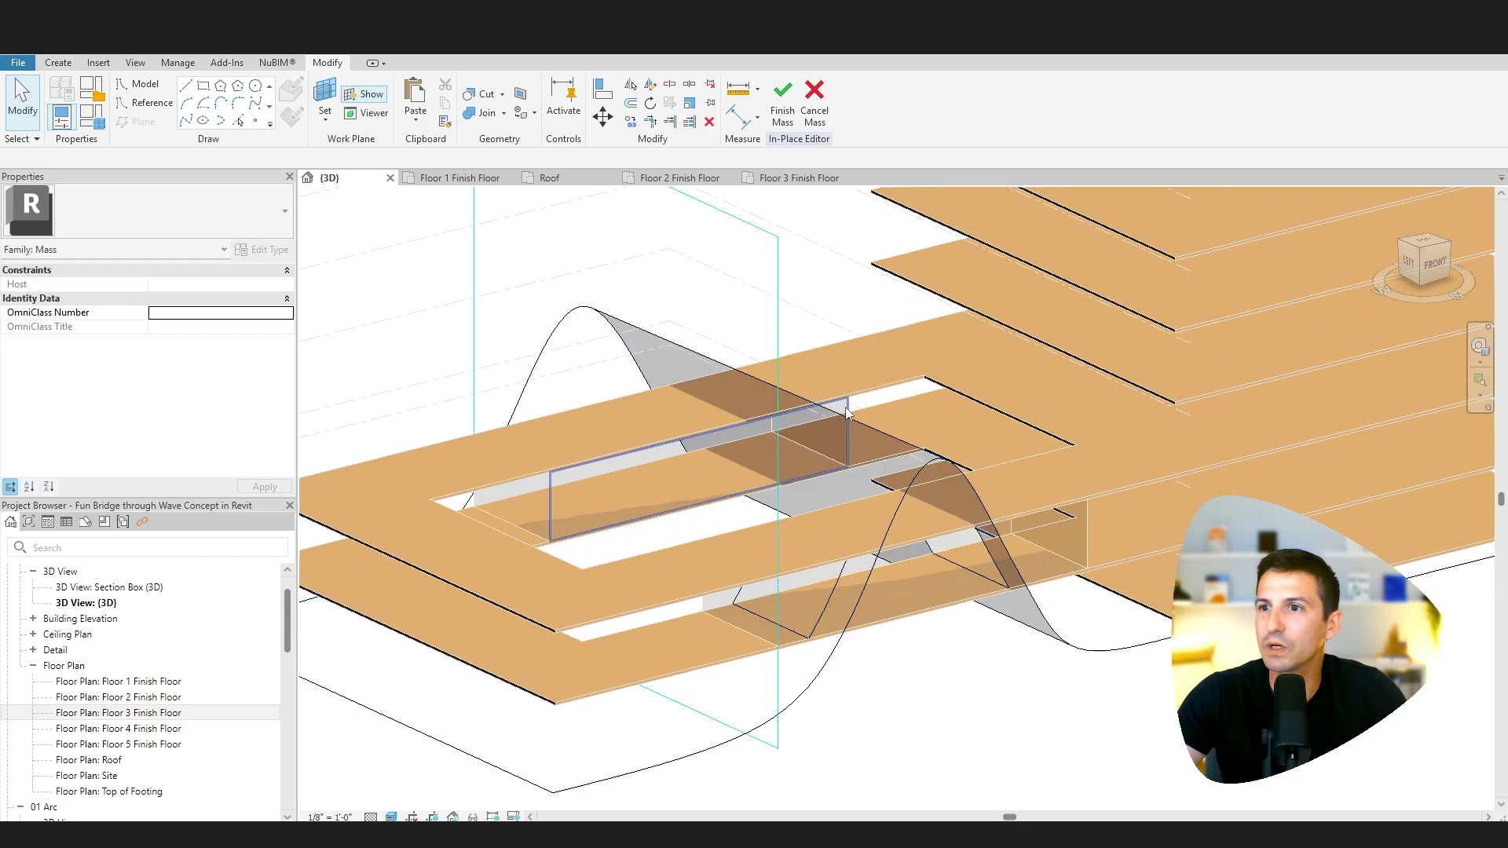
# - Cut the wave form with the void box using Cut Geometry, then orbit to check the openings
pyautogui.click(527, 529)
pyautogui.click(574, 395)
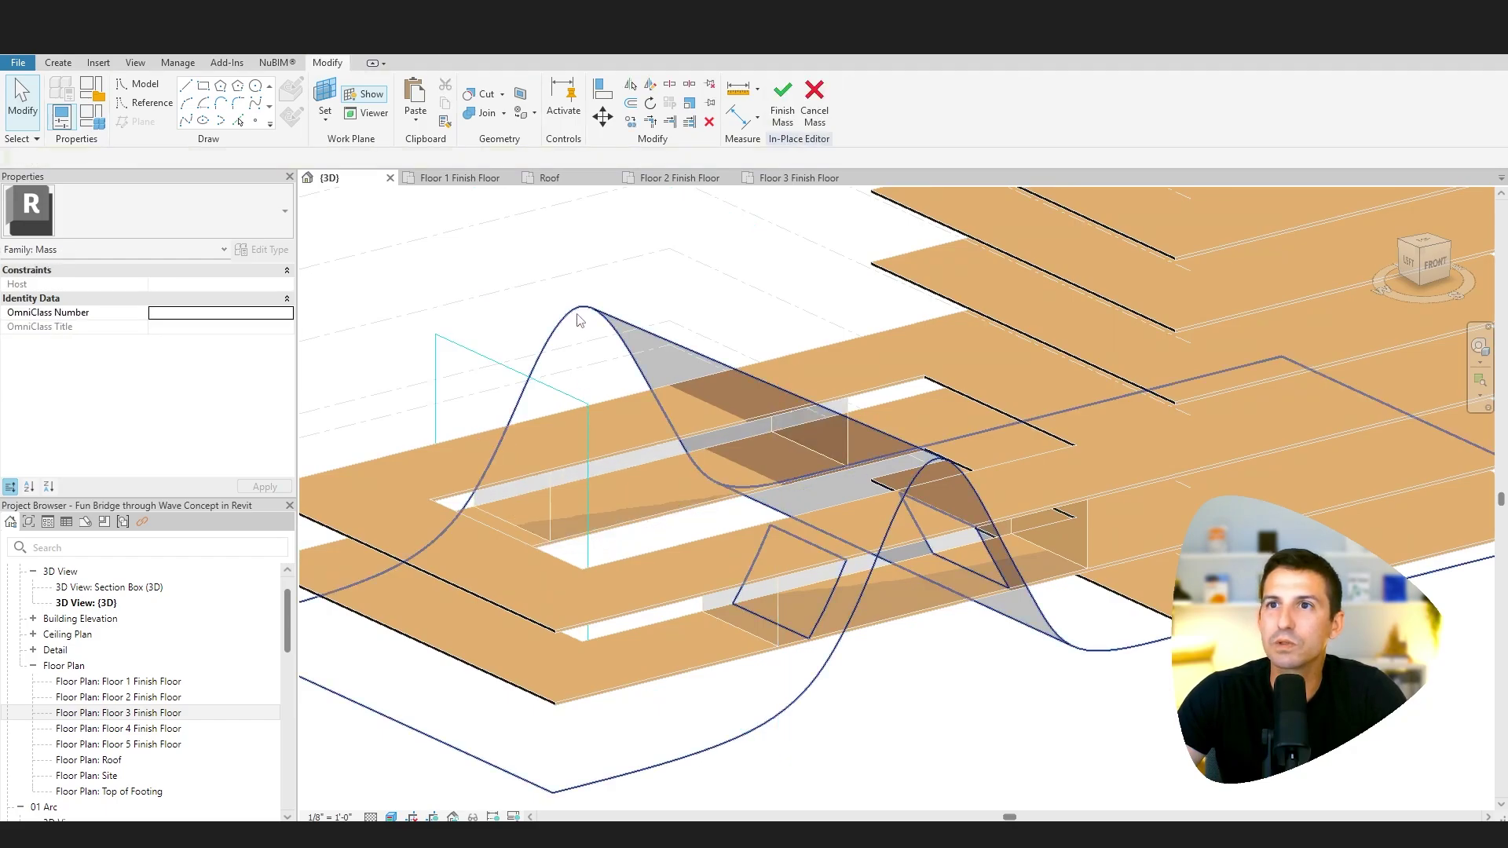
pyautogui.click(484, 96)
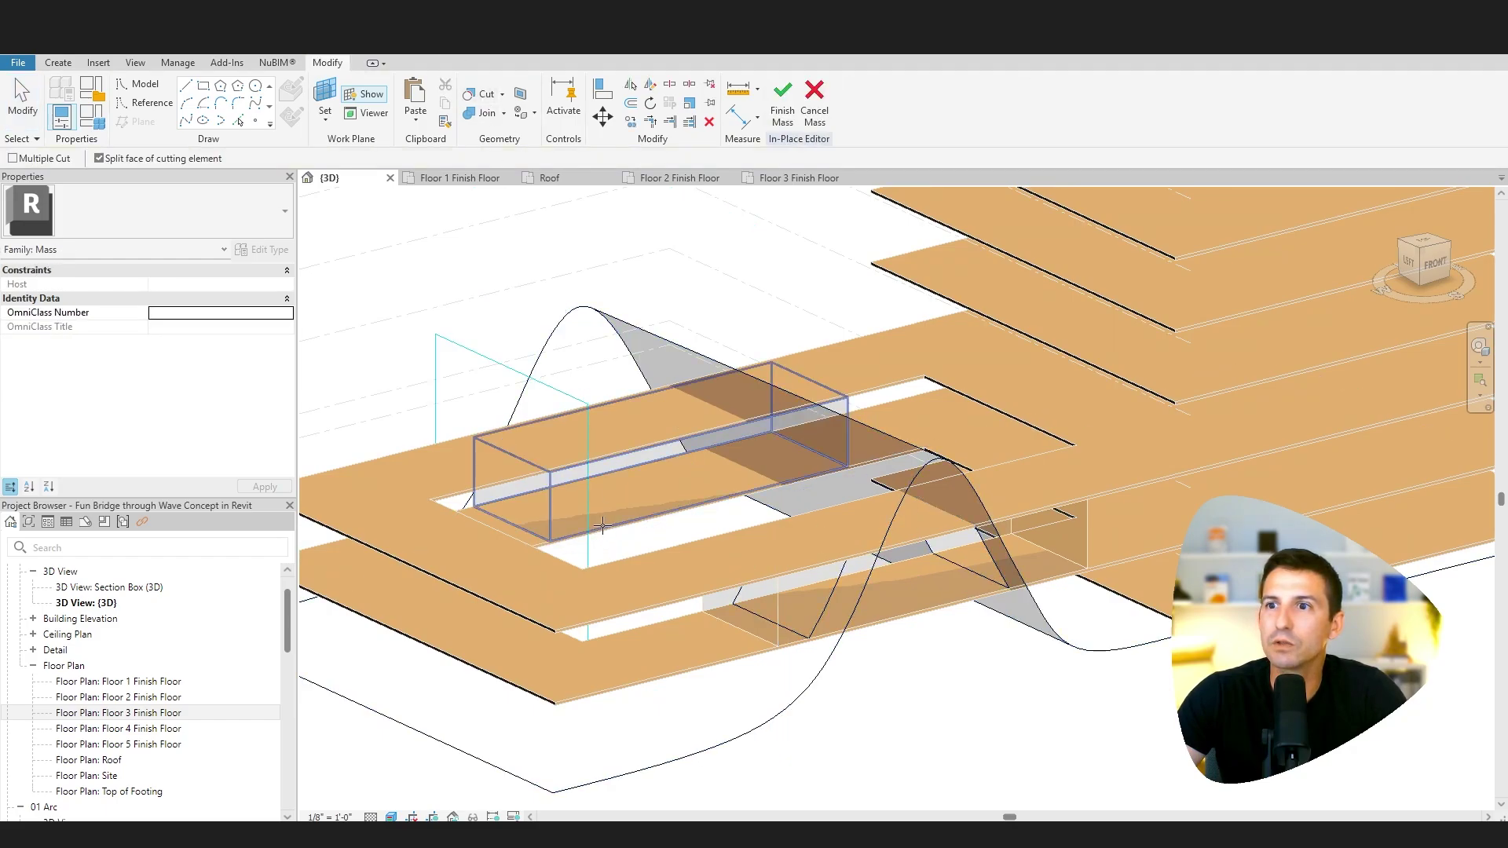
pyautogui.click(553, 499)
pyautogui.click(606, 326)
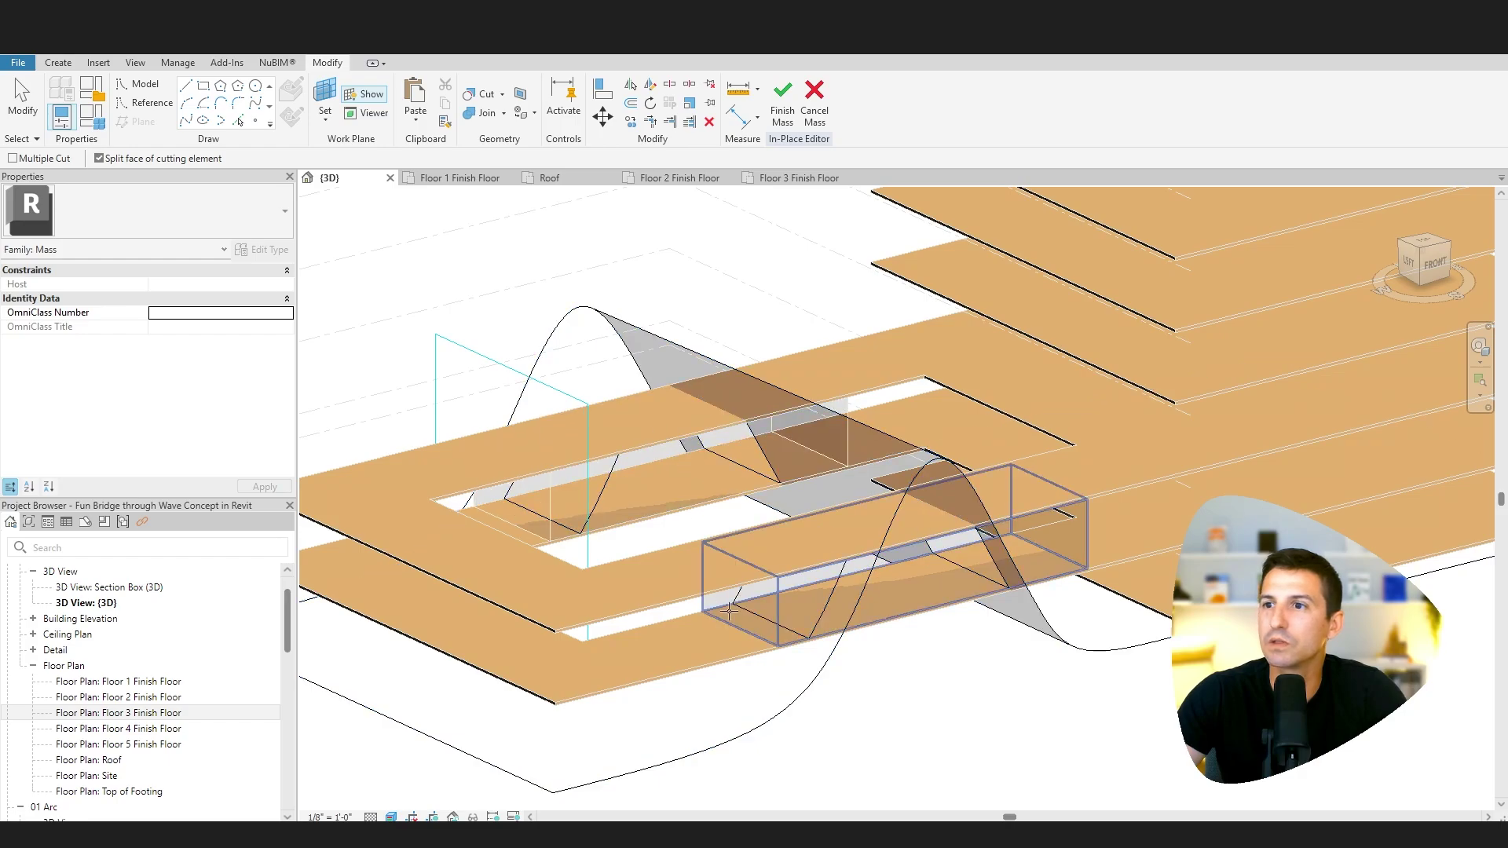
pyautogui.keyDown('shift'); pyautogui.moveTo(730, 609); pyautogui.dragTo(726, 486, button='middle'); pyautogui.keyUp('shift')
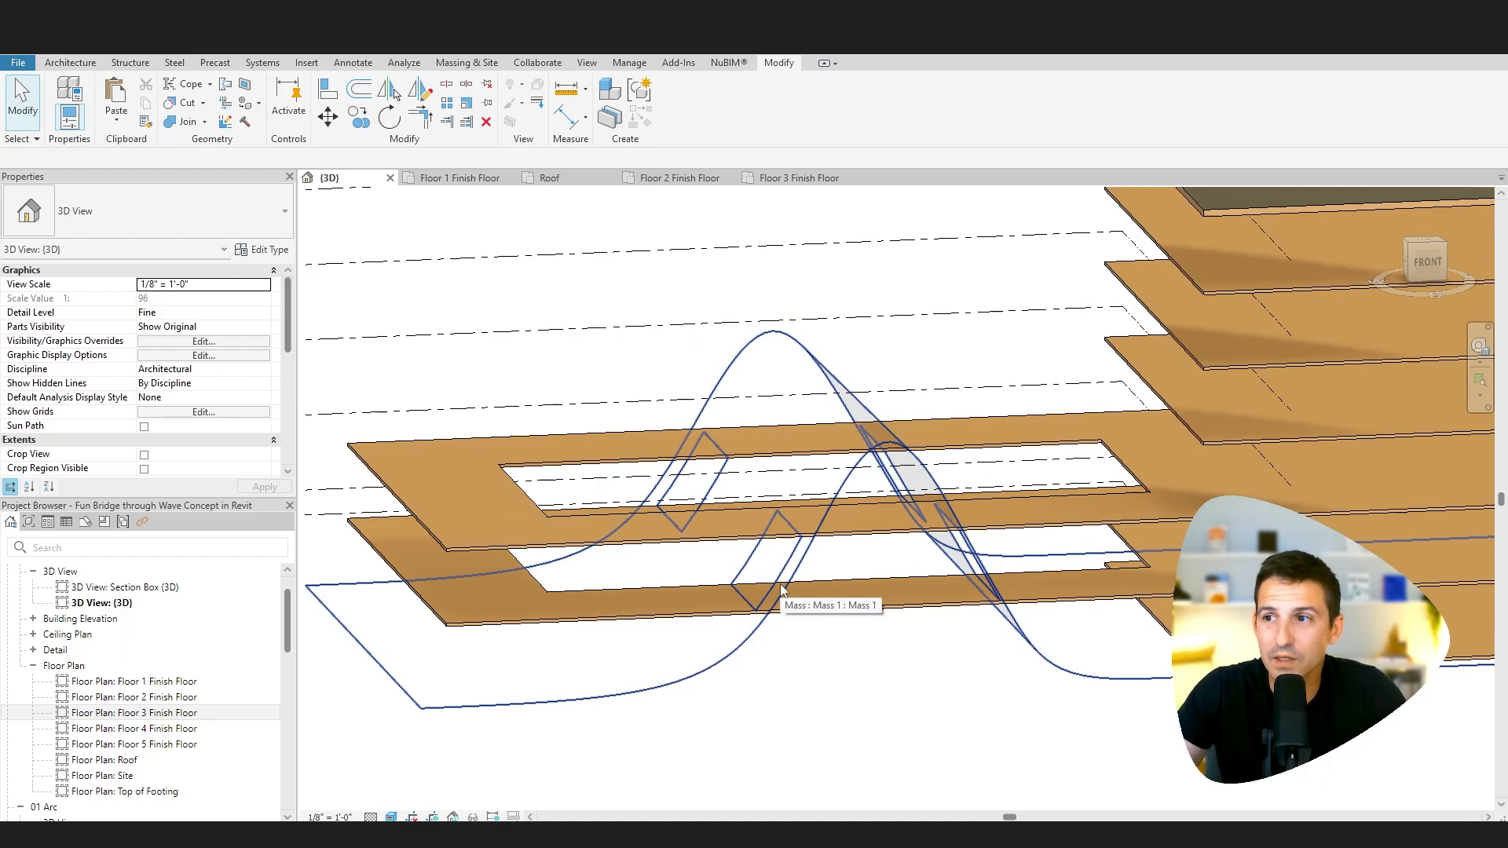
pyautogui.keyDown('shift'); pyautogui.moveTo(783, 589); pyautogui.dragTo(835, 713, button='middle'); pyautogui.keyUp('shift')
pyautogui.scroll(-3, 856, 655)
pyautogui.keyDown('shift'); pyautogui.moveTo(856, 655); pyautogui.dragTo(756, 675, button='middle'); pyautogui.keyUp('shift')
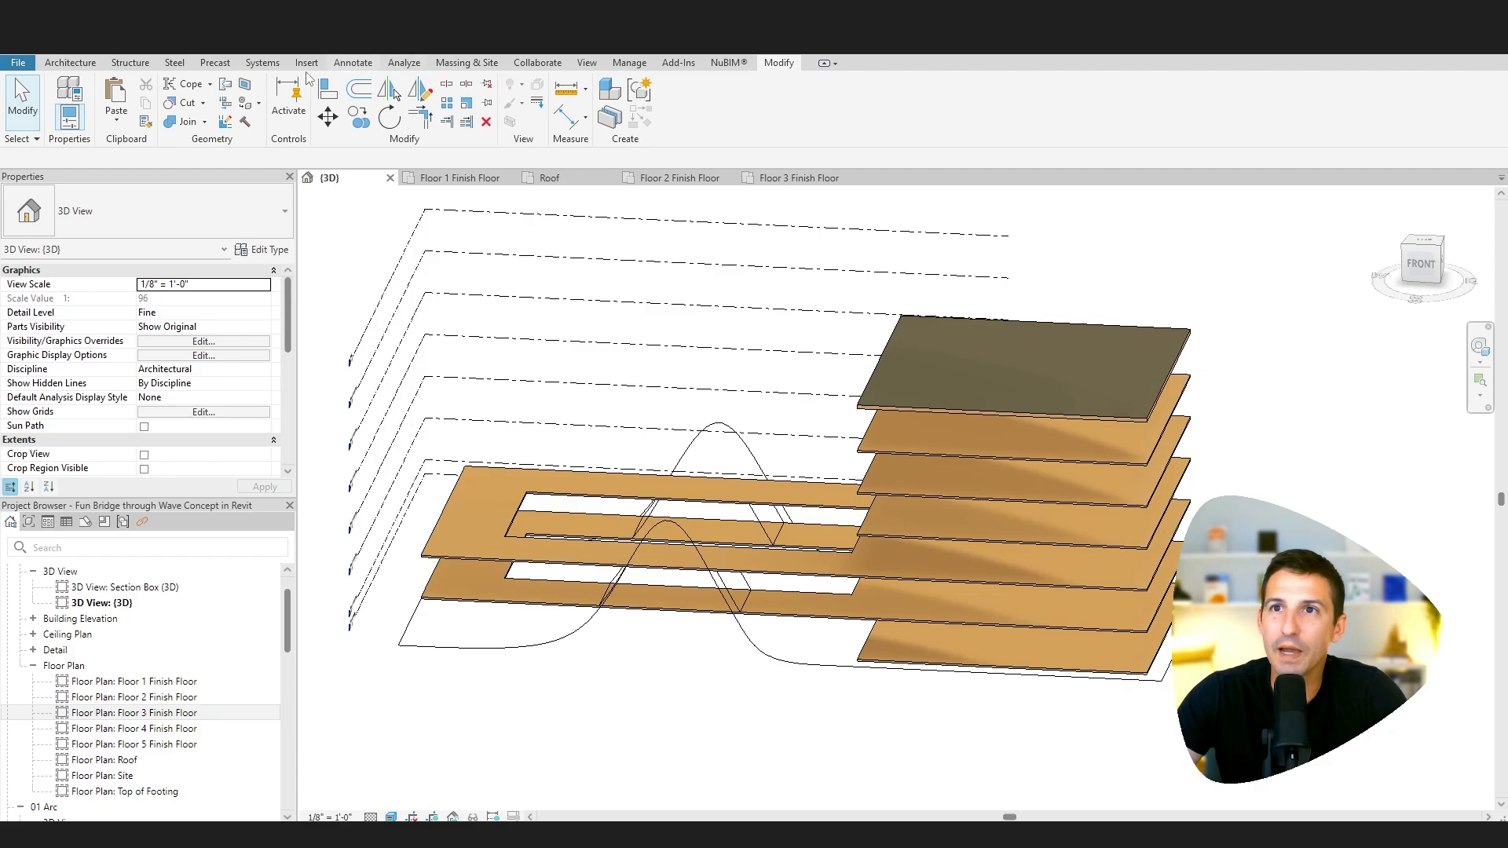
# - Create a 20" concrete roof on the wave face with Roof by Face
pyautogui.click(467, 63)
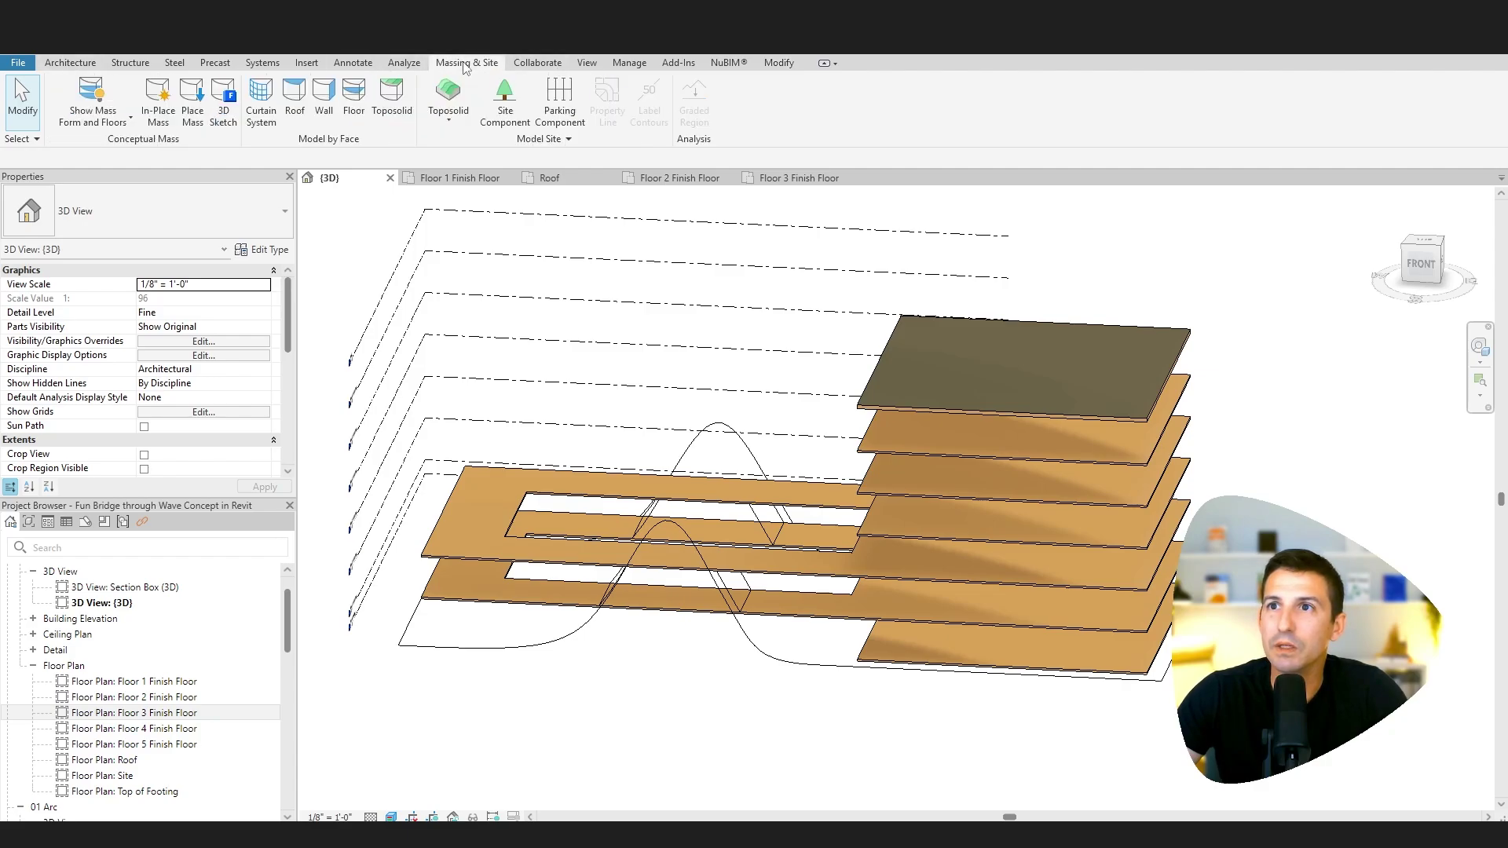
pyautogui.click(295, 97)
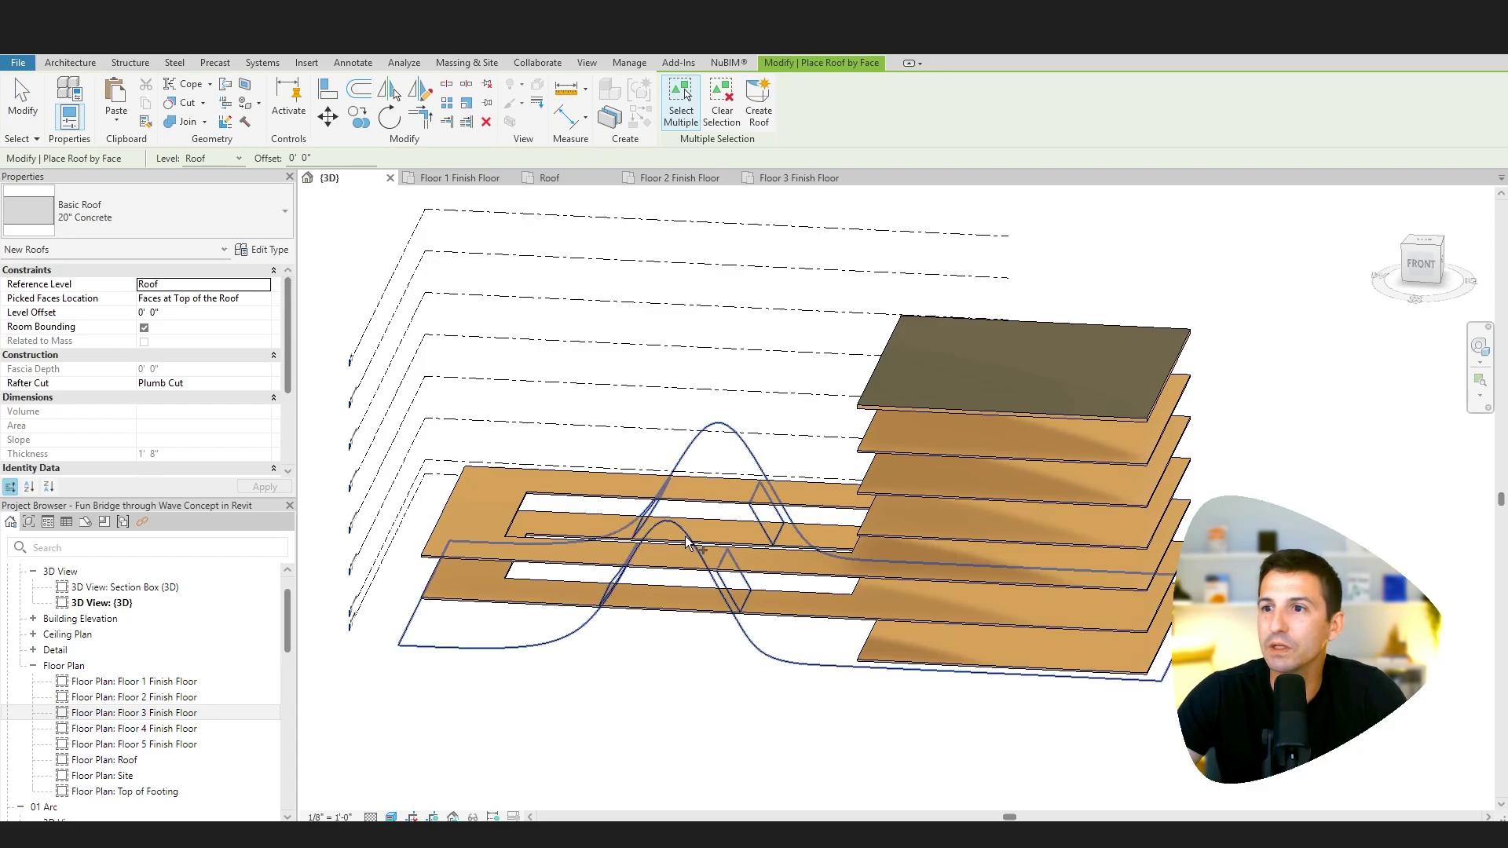
pyautogui.click(713, 694)
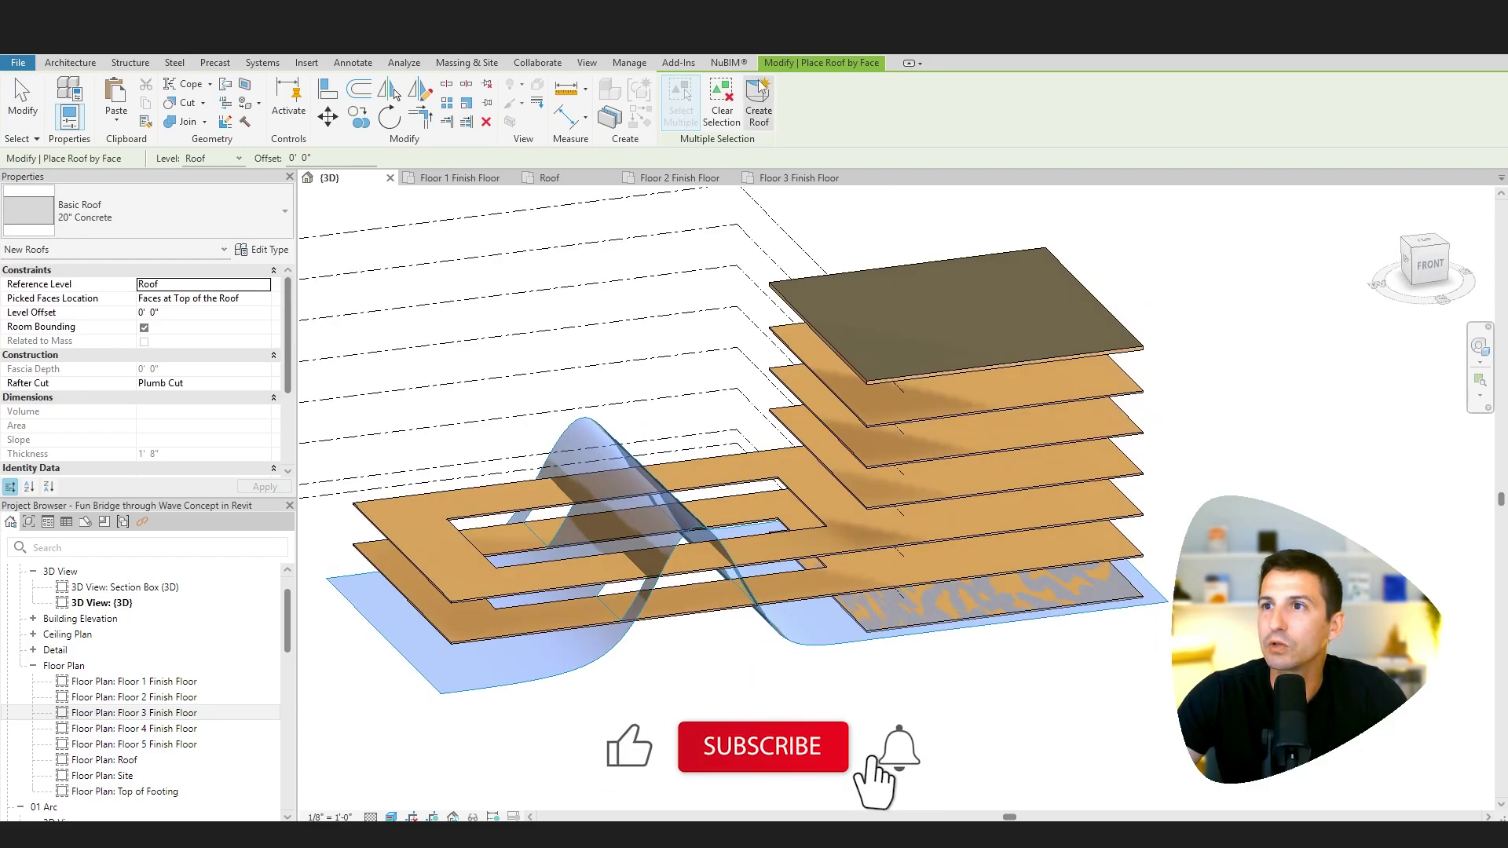
pyautogui.keyDown('shift'); pyautogui.moveTo(722, 697); pyautogui.dragTo(894, 591, button='middle'); pyautogui.keyUp('shift')
# - Zoom in to inspect the wave roof from above, then delete it
pyautogui.press('Escape')
pyautogui.scroll(3, 761, 625)
pyautogui.keyDown('shift'); pyautogui.moveTo(795, 659); pyautogui.dragTo(723, 602, button='middle'); pyautogui.keyUp('shift')
pyautogui.scroll(5, 735, 610)
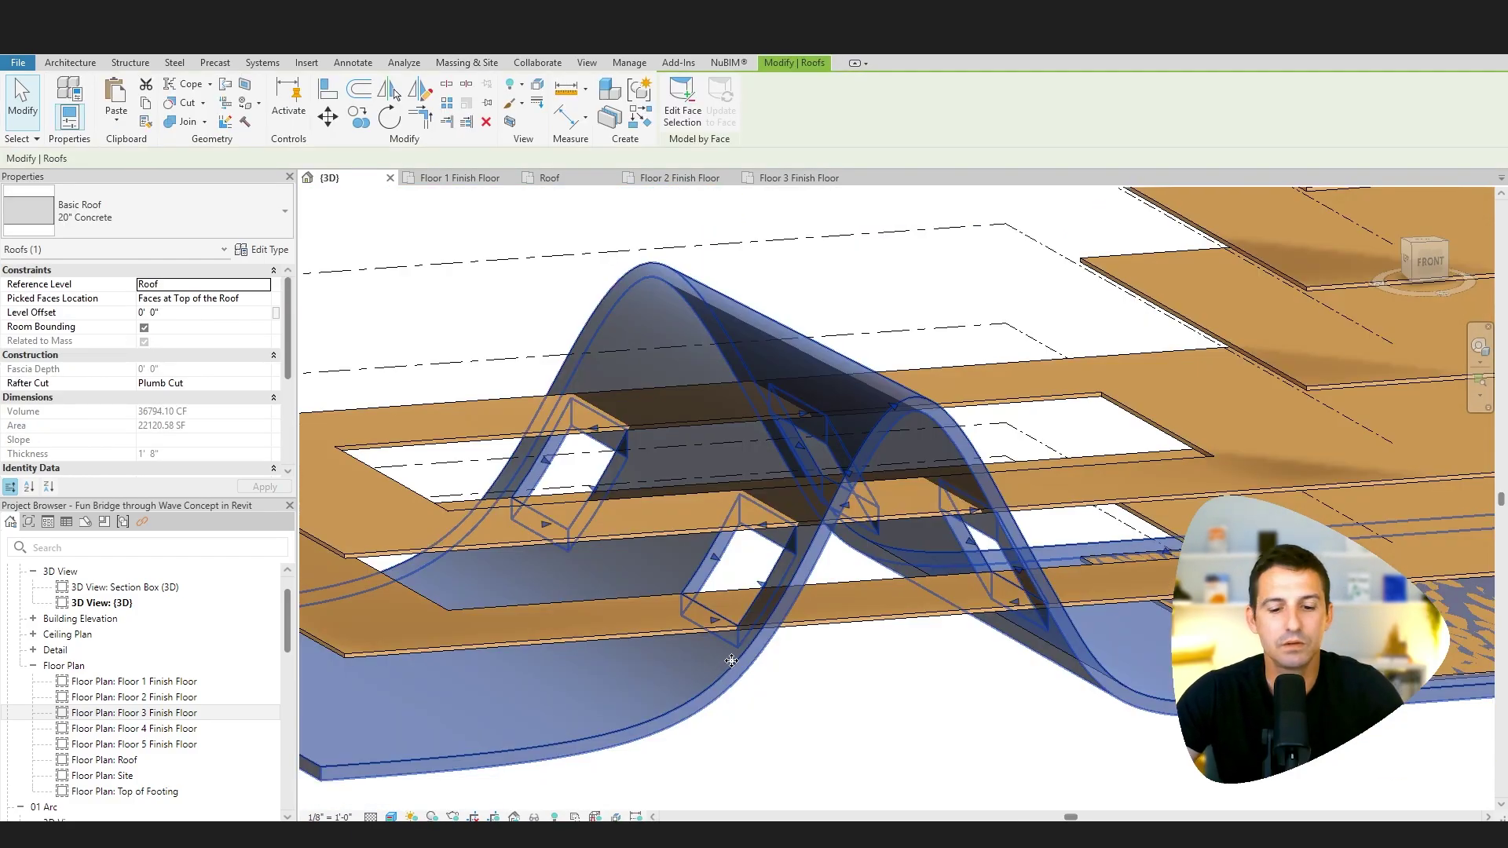
pyautogui.press('Delete')
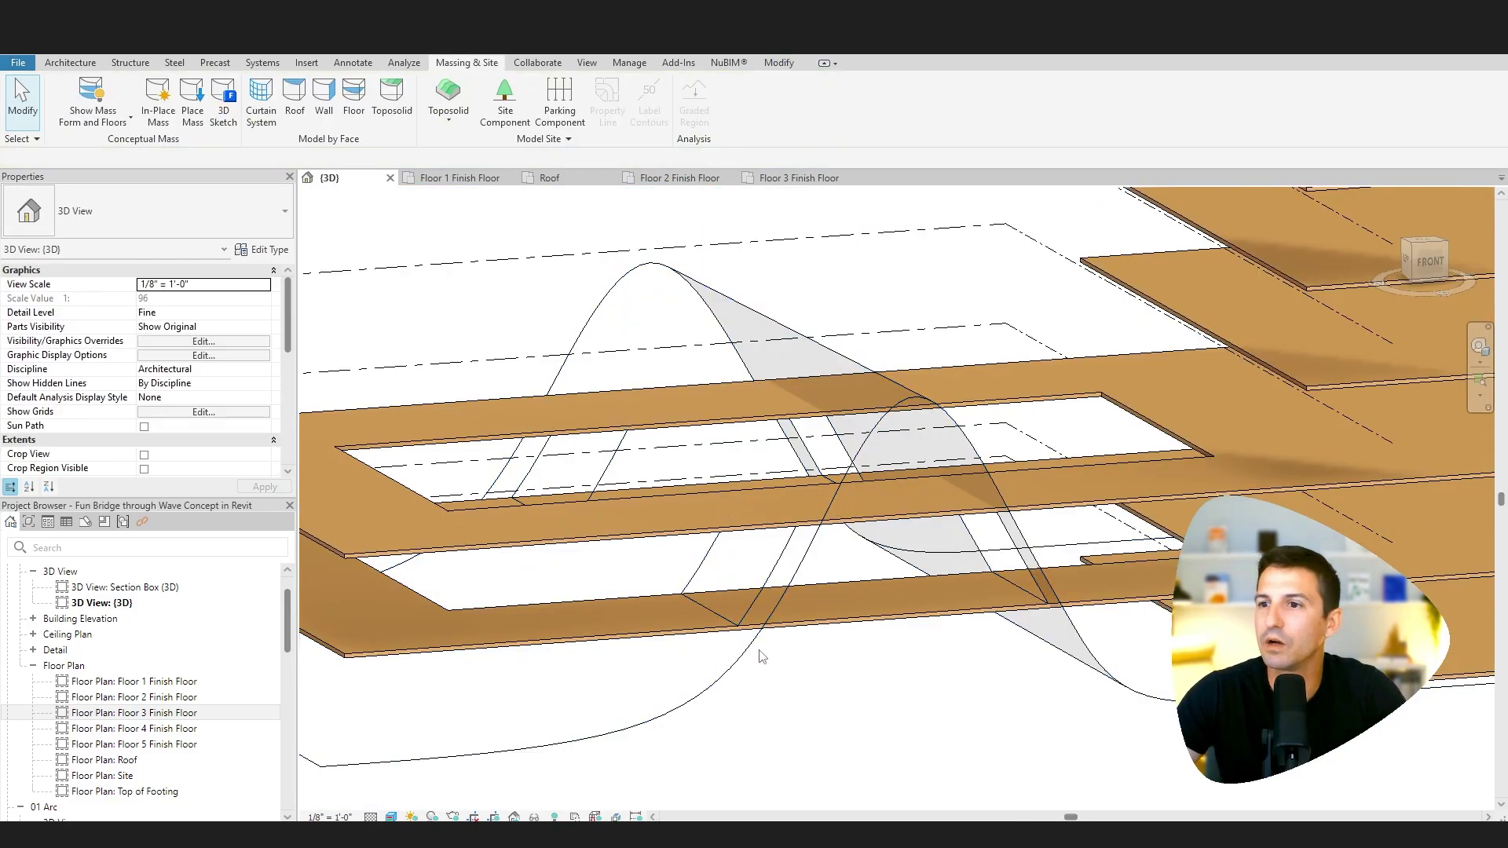
# - Edit the wave mass in place and move the first void's bottom profile line to the floor edge
pyautogui.click(760, 655)
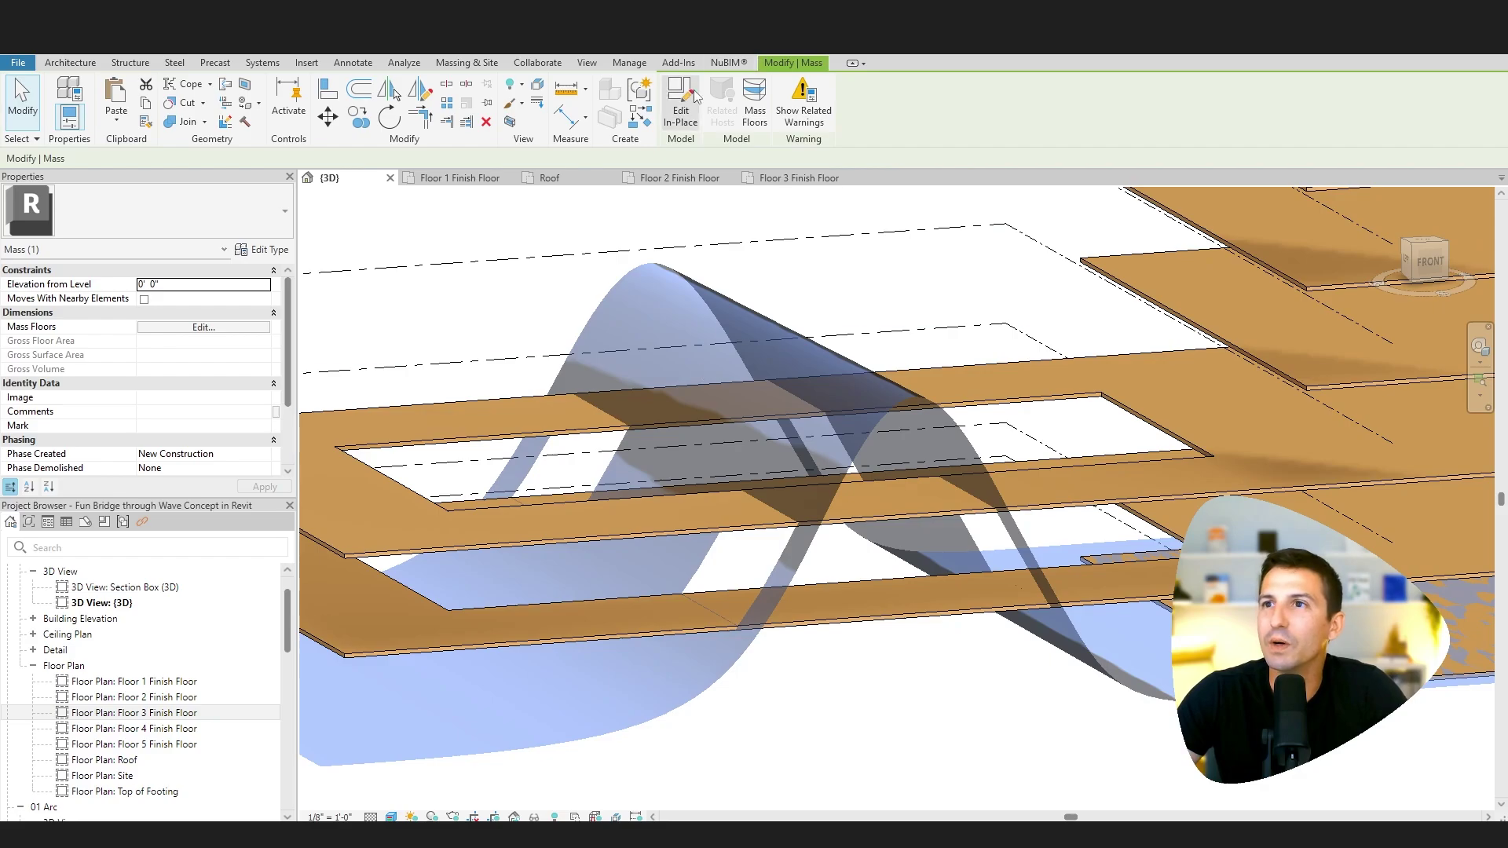
pyautogui.click(690, 130)
pyautogui.keyDown('shift'); pyautogui.moveTo(710, 623); pyautogui.dragTo(899, 681, button='middle'); pyautogui.keyUp('shift')
pyautogui.doubleClick(897, 675)
pyautogui.scroll(5, 897, 679)
pyautogui.click(869, 631)
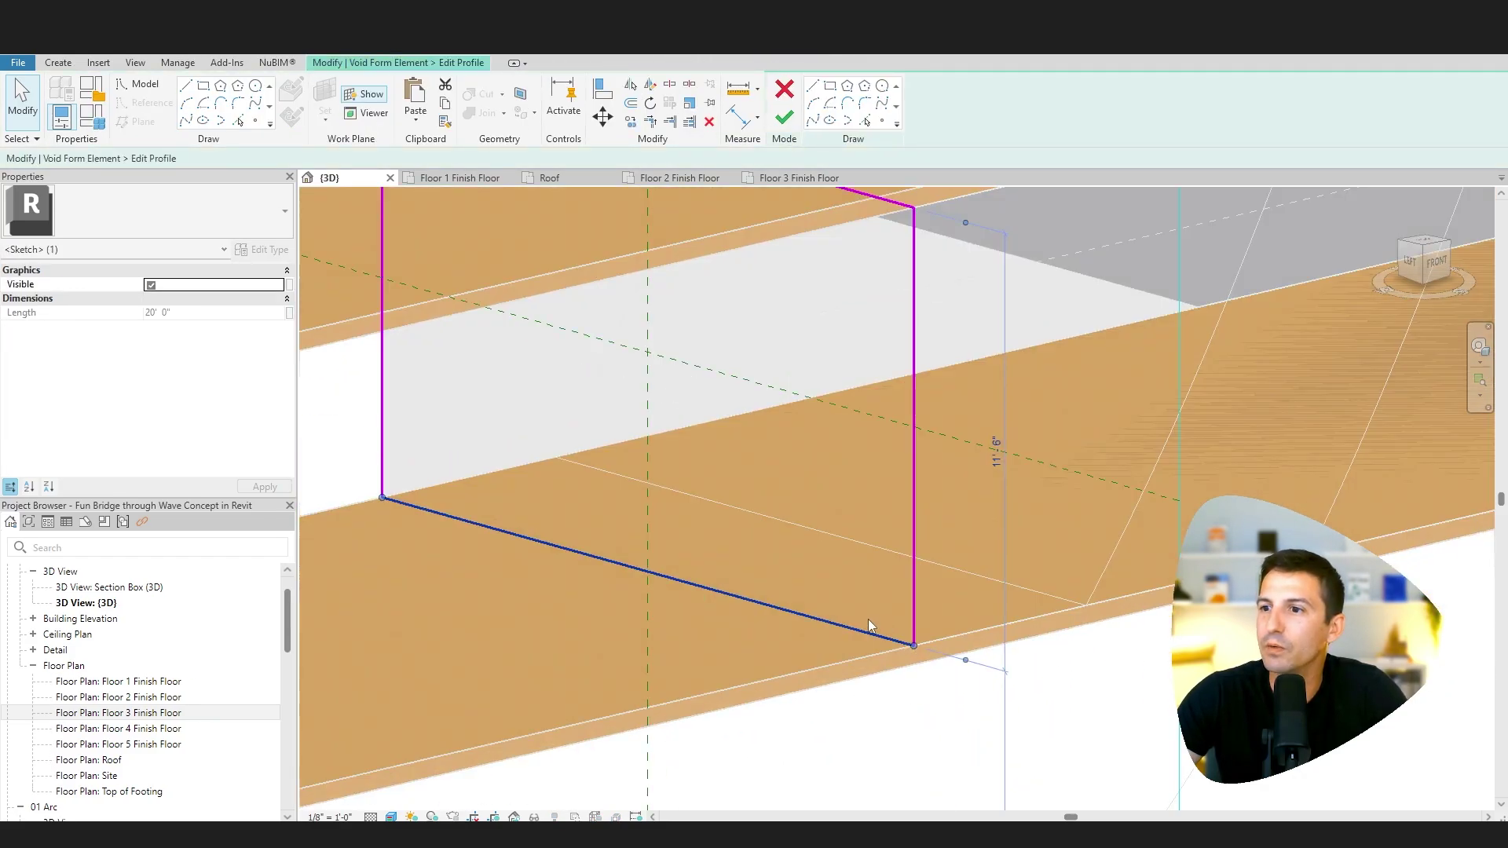
pyautogui.moveTo(868, 631); pyautogui.dragTo(865, 688)
pyautogui.click(888, 673)
pyautogui.press('Escape')
# - Delete the old bottom line, trim the right and bottom-left corners closed, and finish the sketch
pyautogui.click(891, 692)
pyautogui.press('Delete')
pyautogui.press('t')
pyautogui.press('r')
pyautogui.click(913, 643)
pyautogui.click(881, 657)
pyautogui.click(384, 489)
pyautogui.click(422, 527)
pyautogui.press('Escape')
pyautogui.scroll(-5, 440, 528)
pyautogui.click(784, 118)
# - Trim the second void profile's open corner closed and finish its sketch
pyautogui.keyDown('shift'); pyautogui.moveTo(817, 675); pyautogui.dragTo(974, 706, button='middle'); pyautogui.keyUp('shift')
pyautogui.doubleClick(771, 668)
pyautogui.doubleClick(760, 667)
pyautogui.scroll(5, 746, 679)
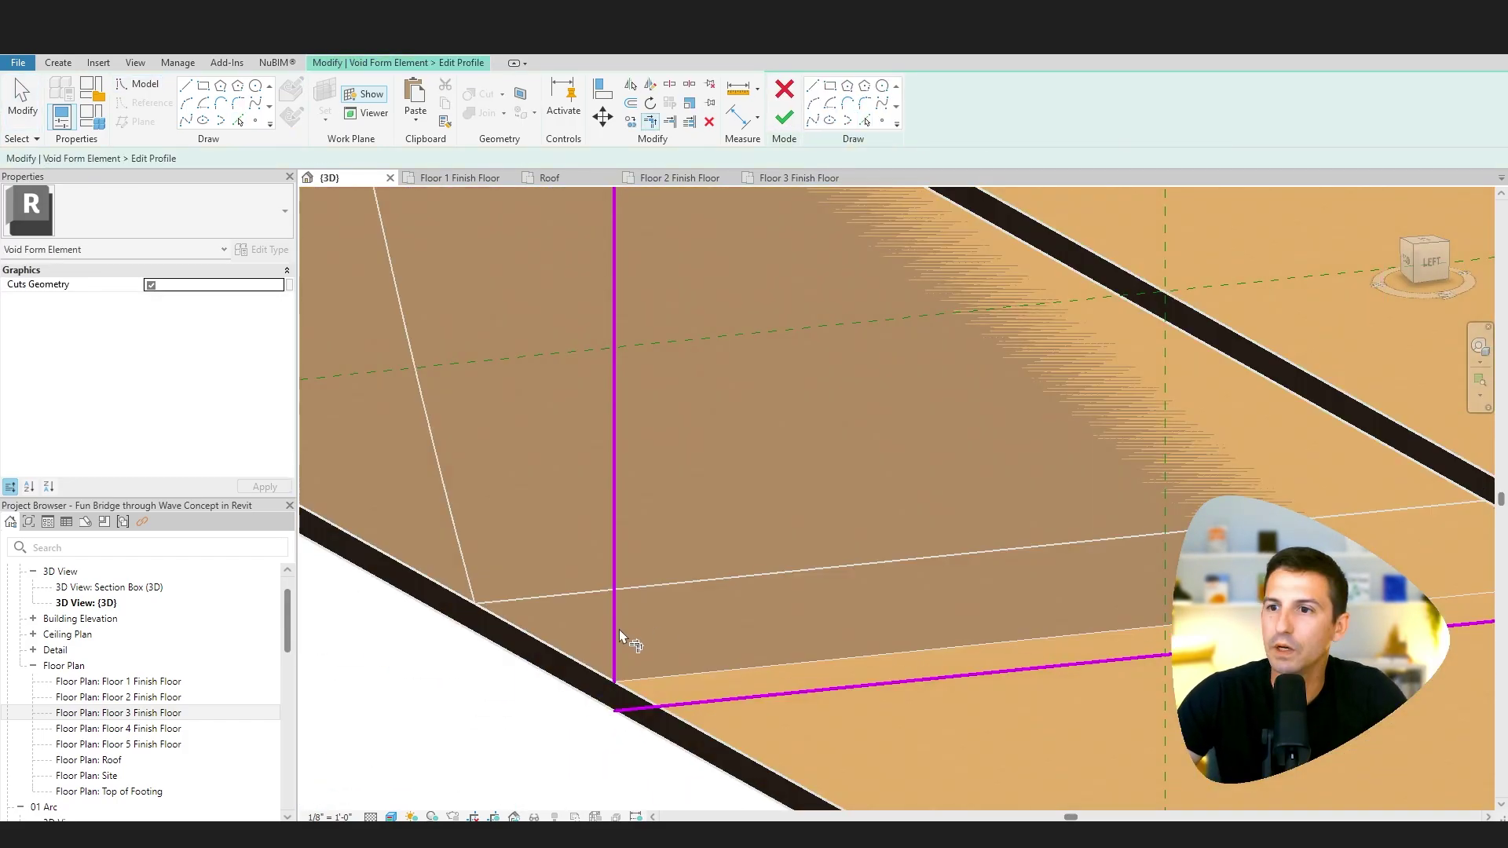
pyautogui.scroll(-2, 1058, 635)
pyautogui.click(1058, 631)
pyautogui.click(1018, 676)
pyautogui.press('Escape')
pyautogui.scroll(-3, 1017, 672)
pyautogui.click(784, 118)
# - Finish the in-place wave mass
pyautogui.keyDown('shift'); pyautogui.moveTo(978, 503); pyautogui.dragTo(848, 565, button='middle'); pyautogui.keyUp('shift')
pyautogui.moveTo(1026, 738); pyautogui.dragTo(1006, 549, button='middle')
pyautogui.click(783, 103)
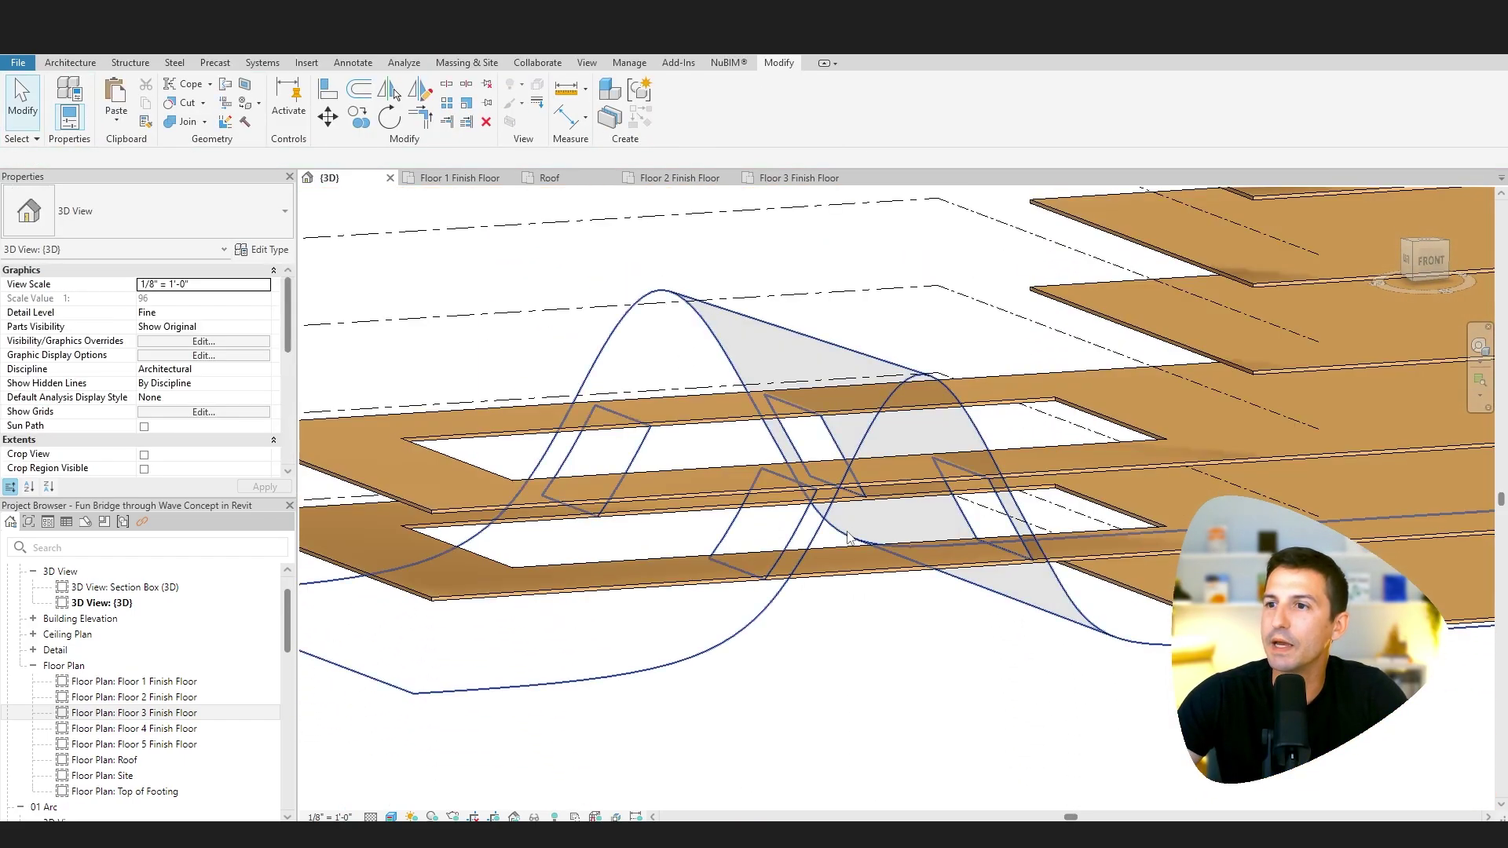
# - Create a 20" concrete roof on the wave mass's curved face with Roof by Face
pyautogui.click(488, 63)
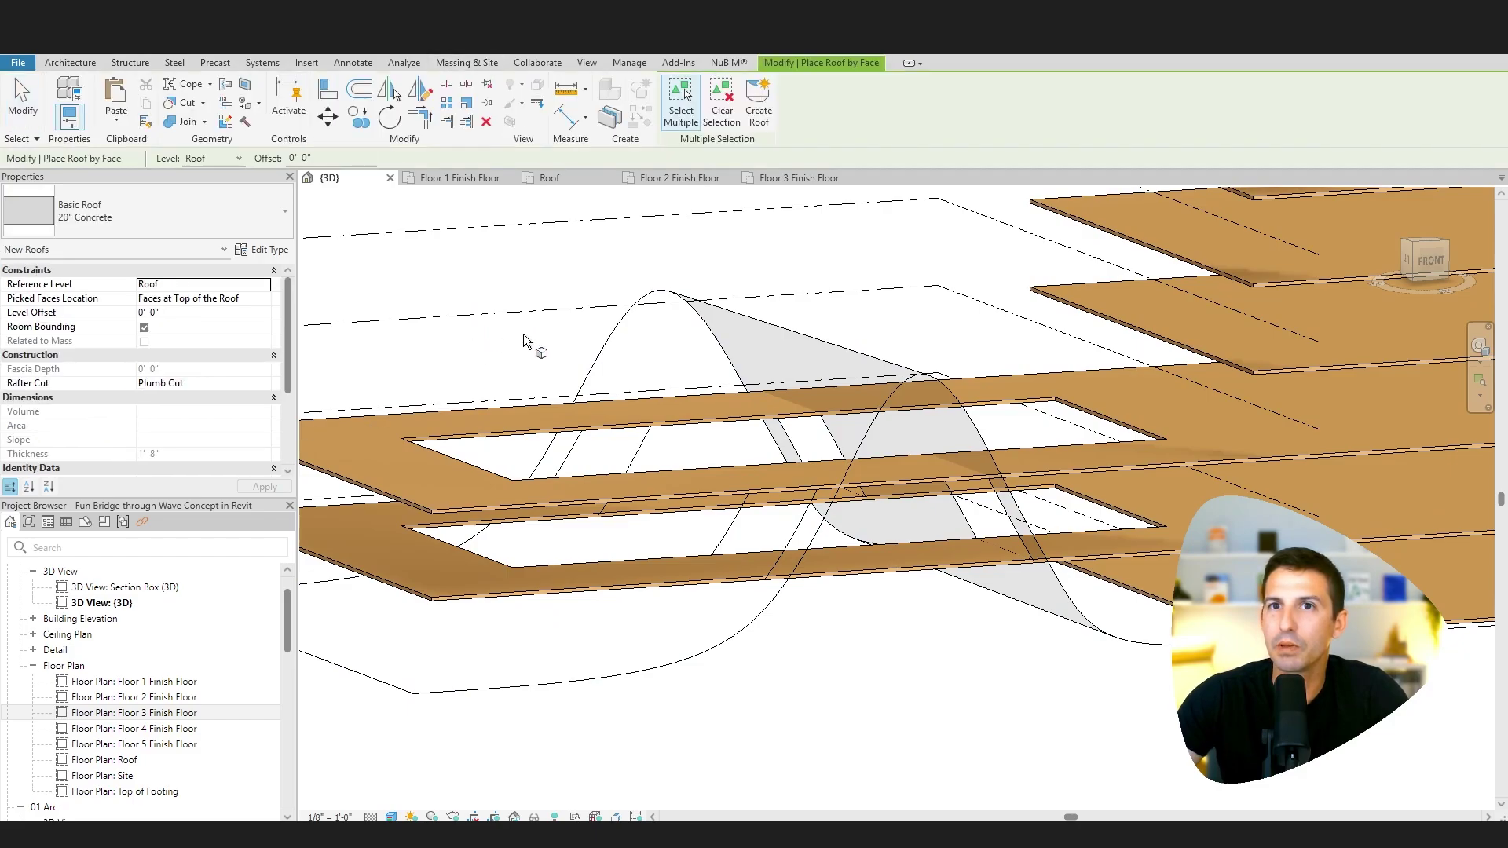
pyautogui.click(612, 340)
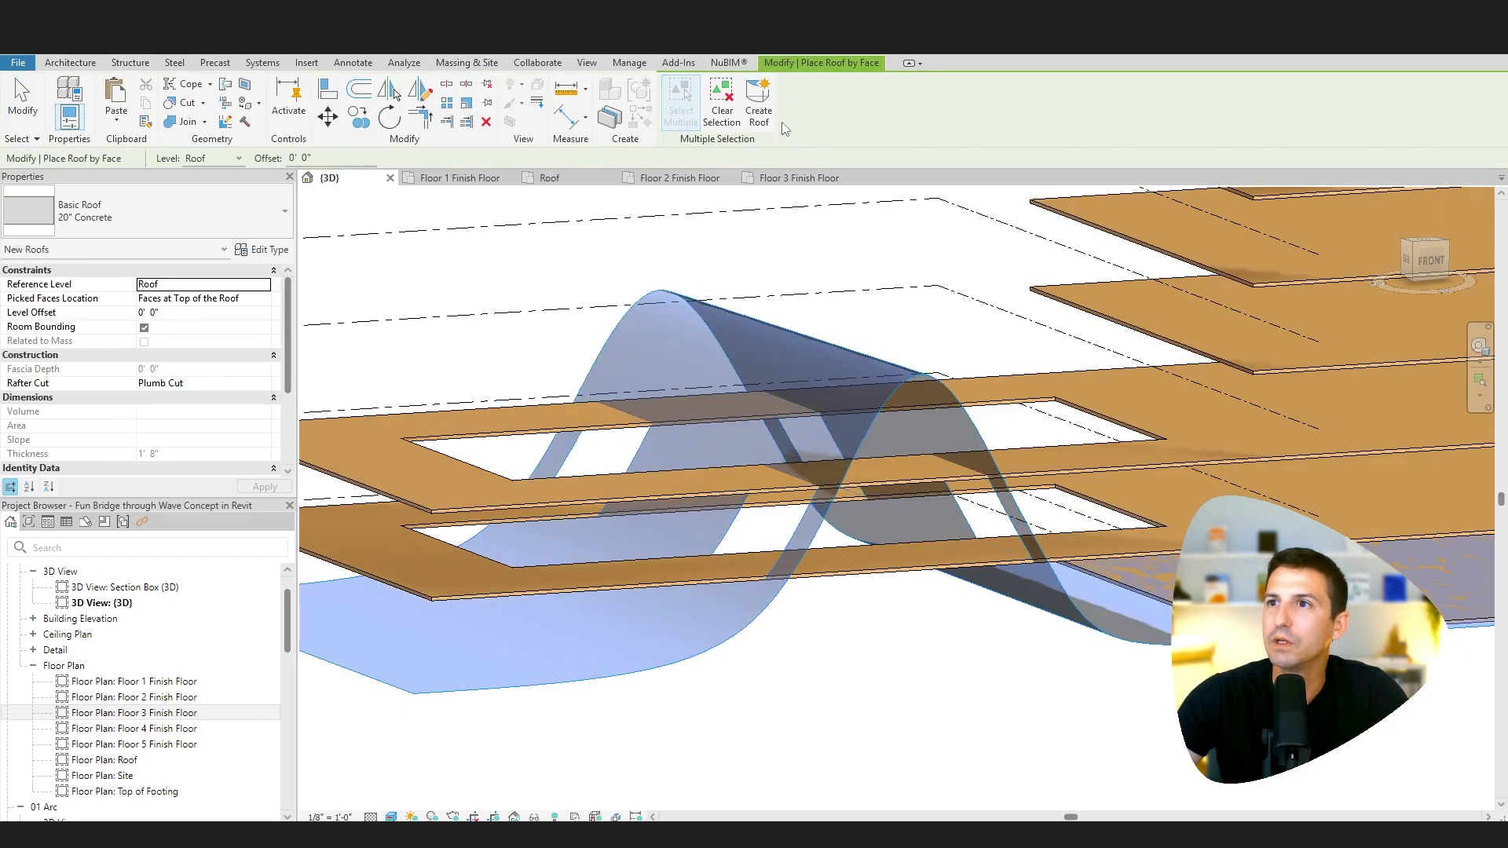
pyautogui.click(758, 104)
pyautogui.scroll(-5, 798, 498)
# - View the model from the side and compare it with the Massing for Revit Demo.jpg reference image
pyautogui.keyDown('shift'); pyautogui.moveTo(798, 500); pyautogui.dragTo(917, 591, button='middle'); pyautogui.keyUp('shift')
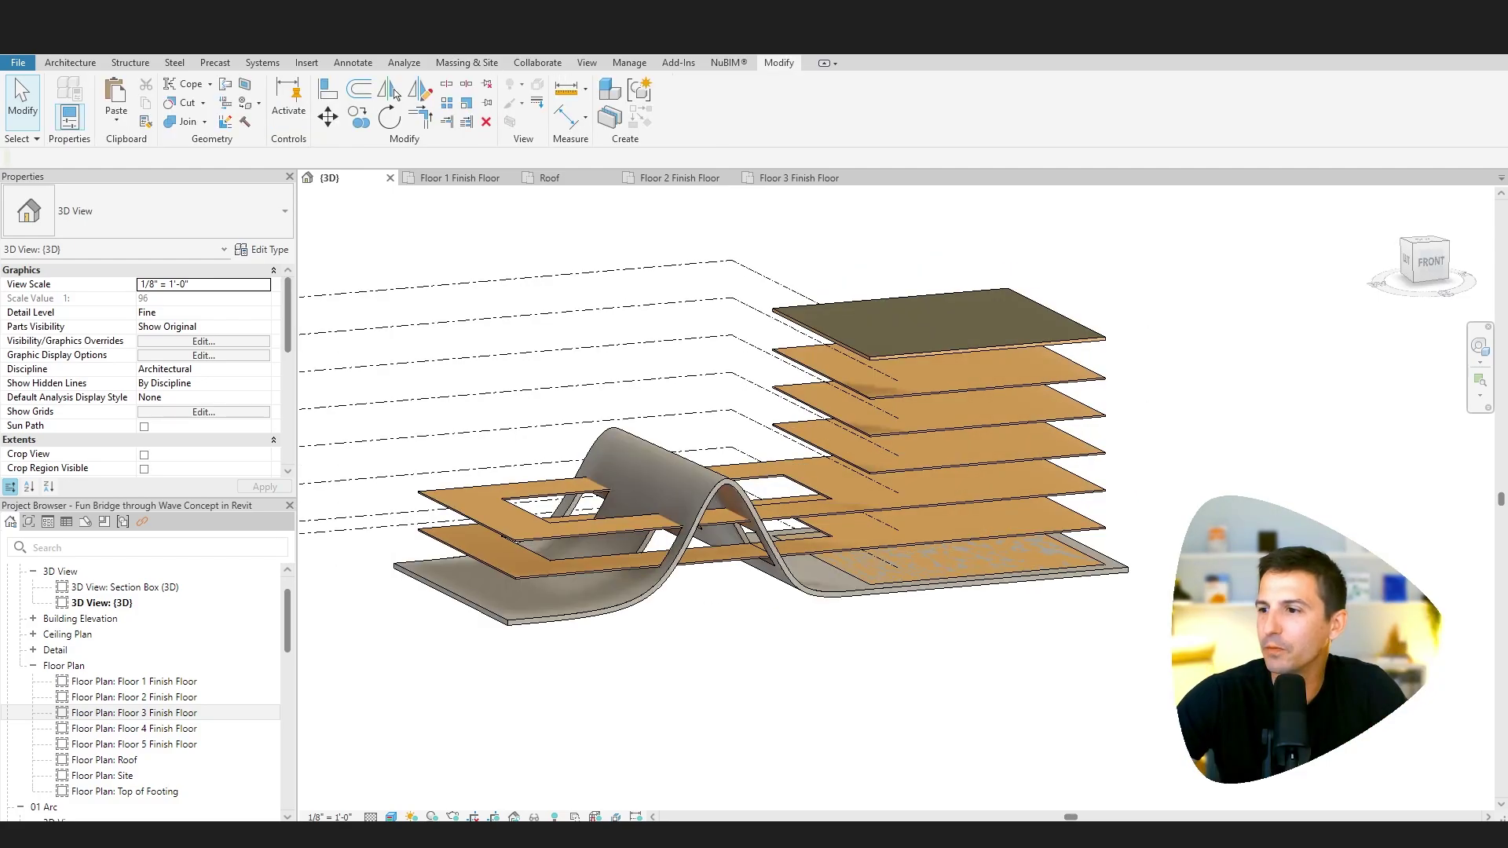
pyautogui.hotkey('alt', 'Tab')
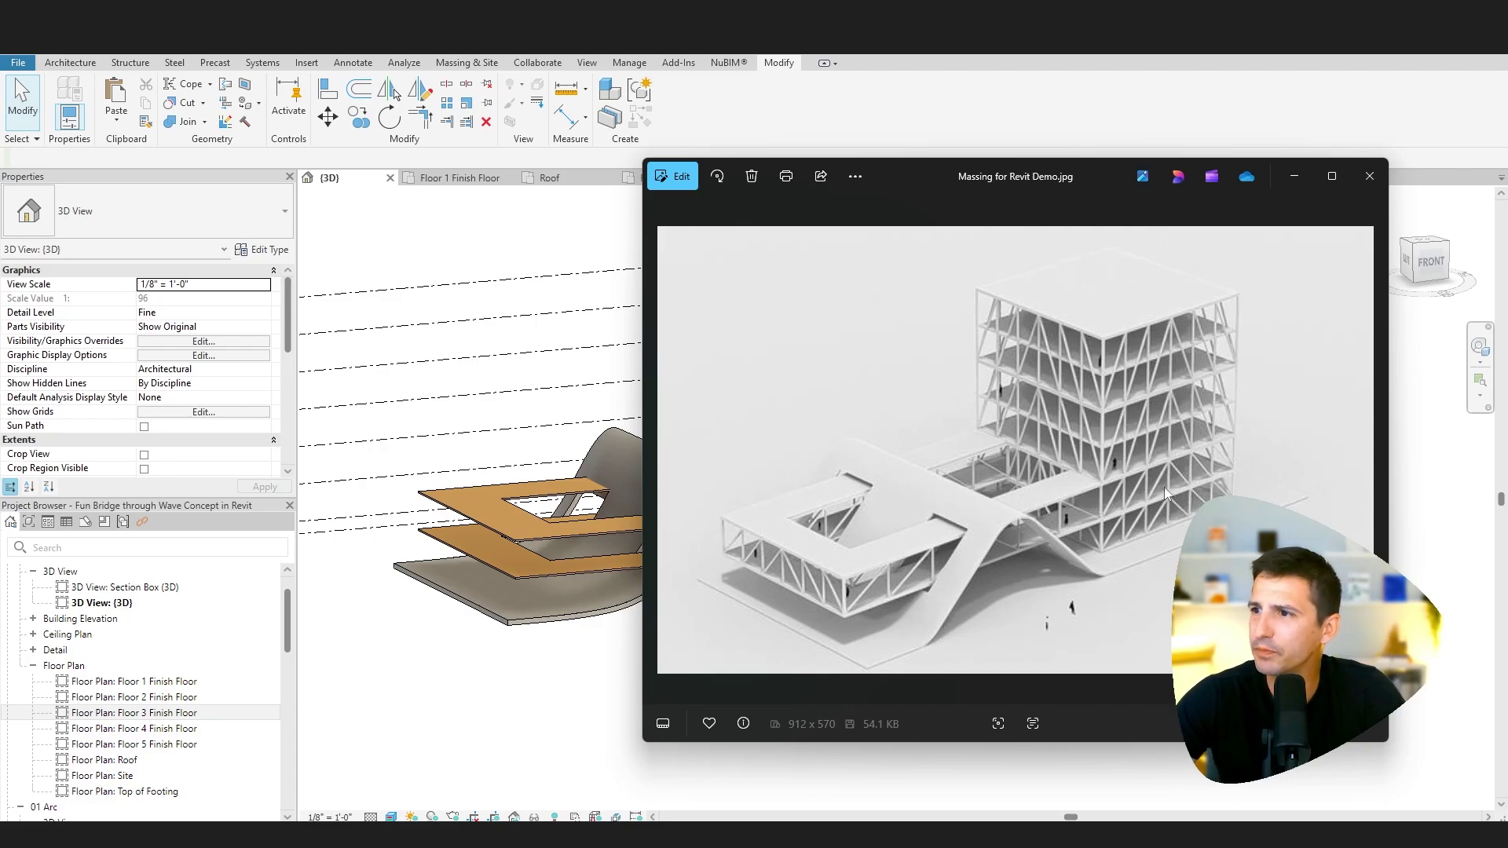
pyautogui.click(1293, 176)
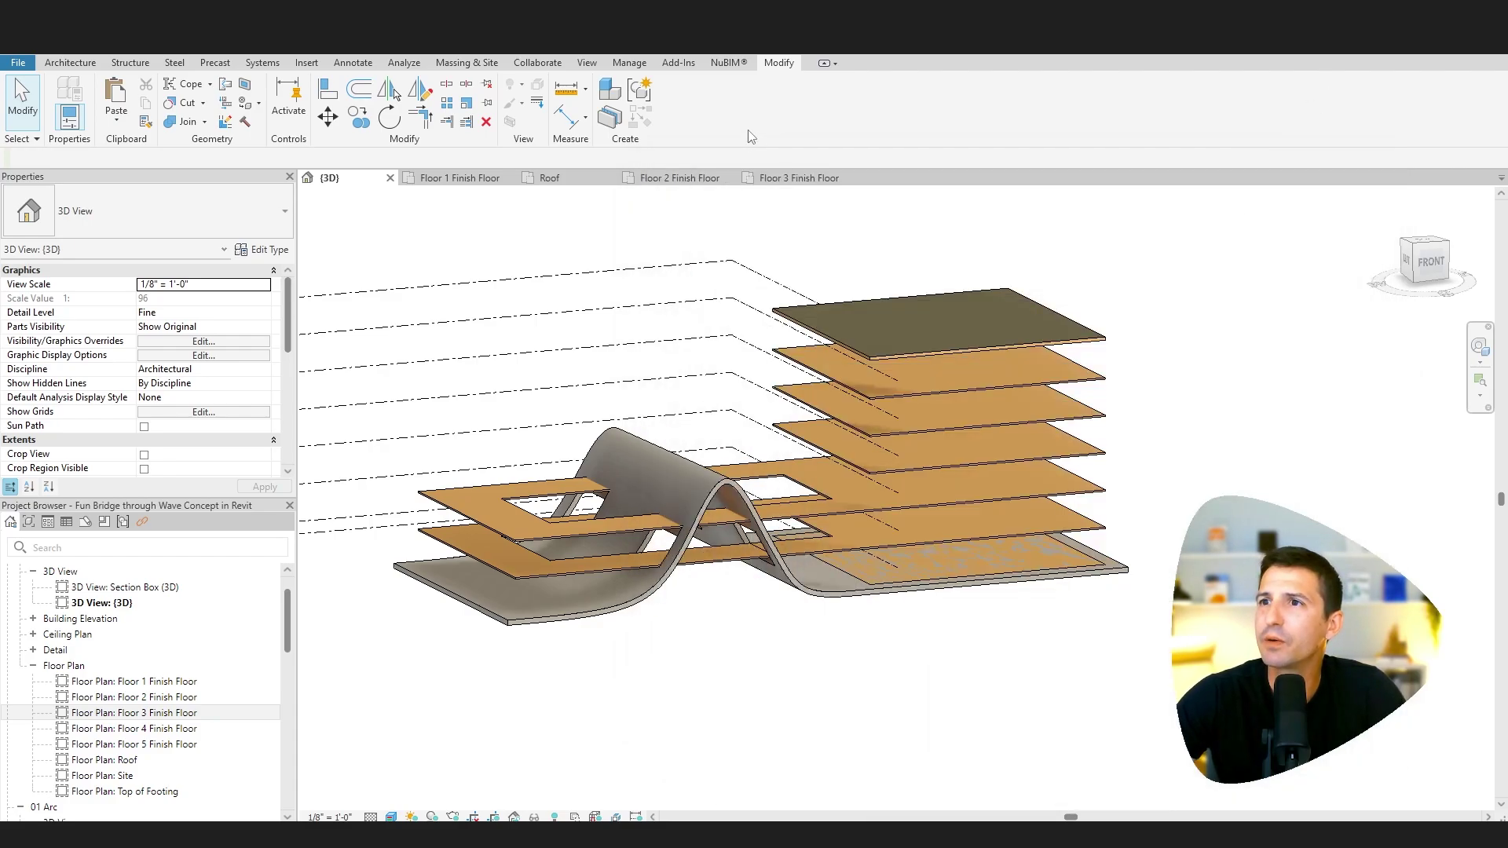
# - On the Floor 1 Finish Floor plan, draw a vertical grid line from the floor rectangle's corner and check it
pyautogui.click(471, 180)
pyautogui.moveTo(752, 533); pyautogui.dragTo(762, 531, button='middle')
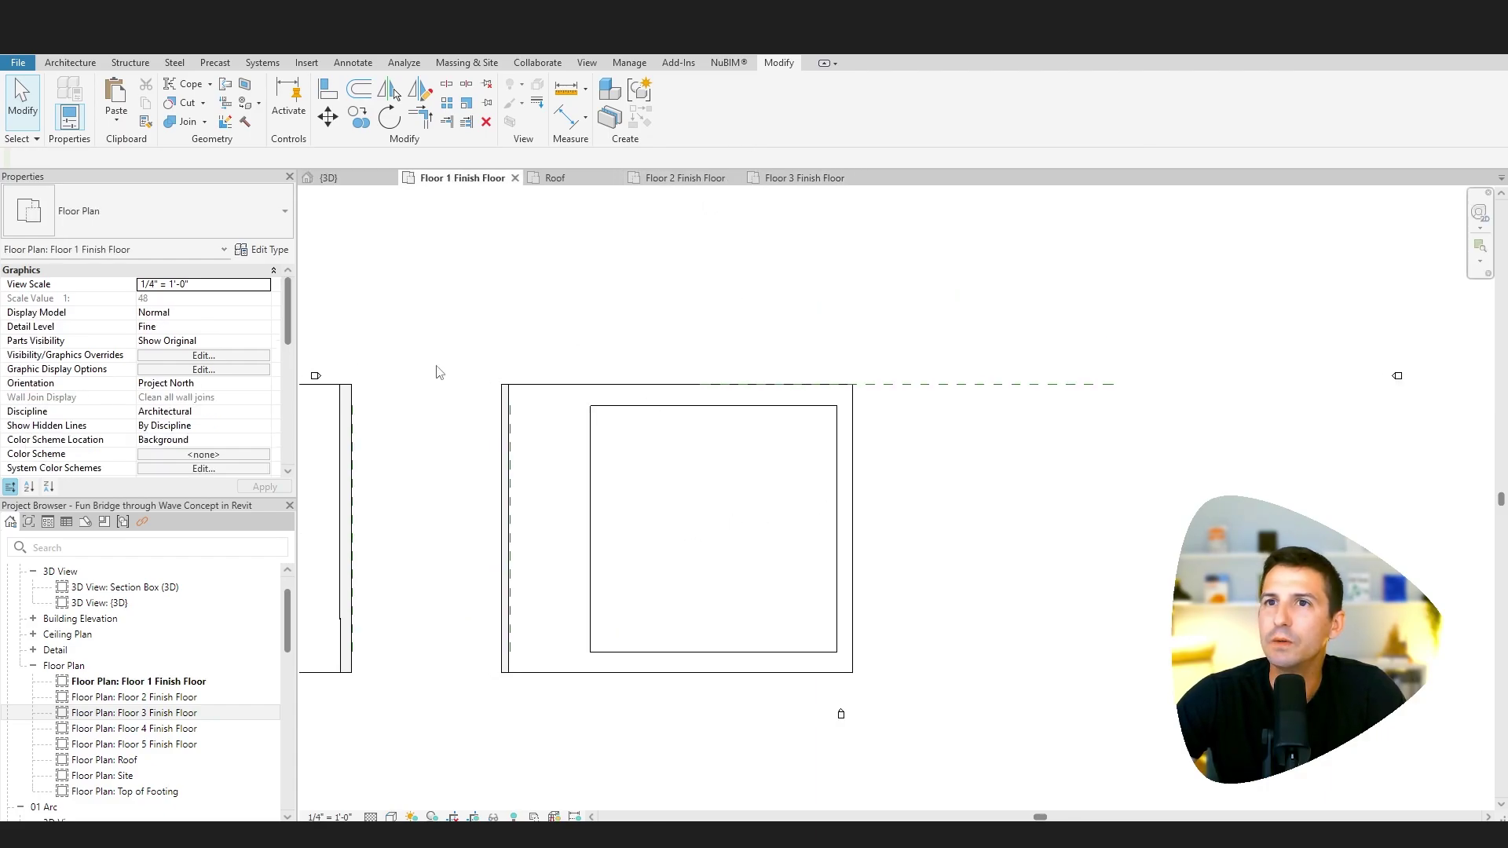
pyautogui.click(71, 63)
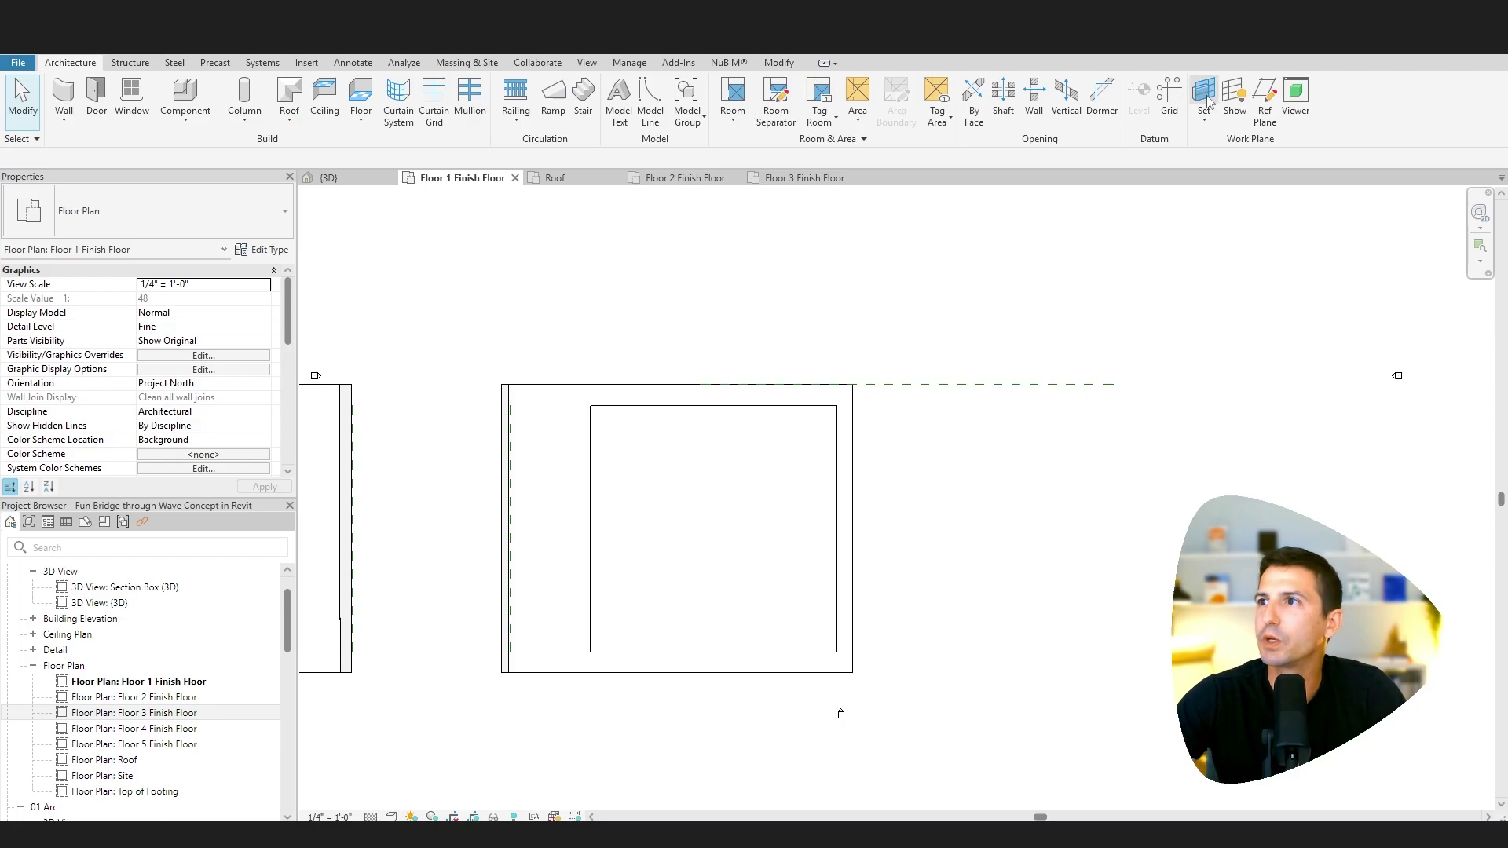
pyautogui.click(1169, 98)
pyautogui.click(590, 651)
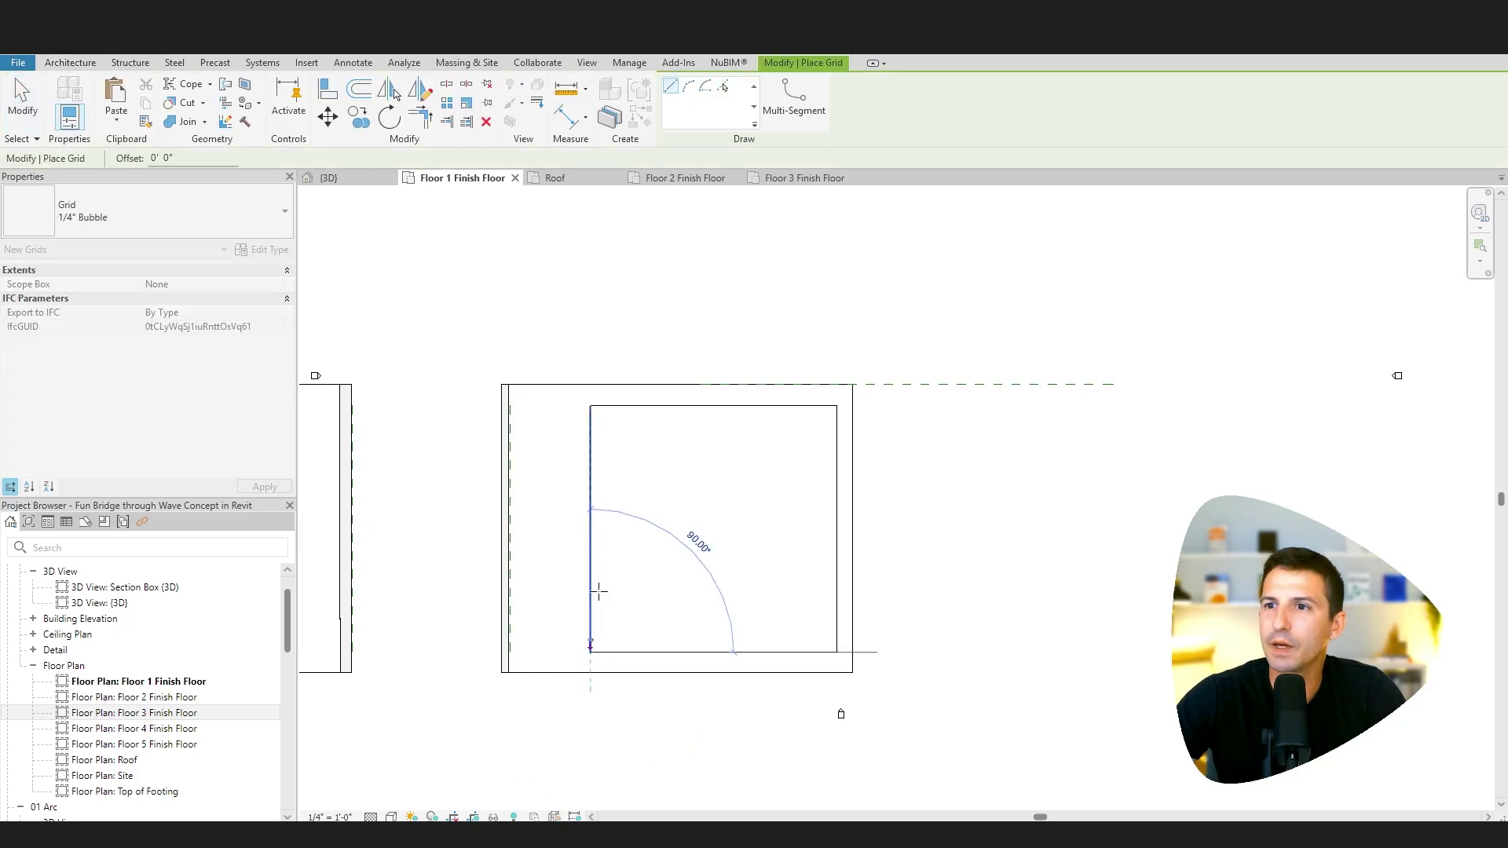
pyautogui.click(595, 306)
pyautogui.press('Escape')
pyautogui.press('Escape')
pyautogui.scroll(3, 591, 333)
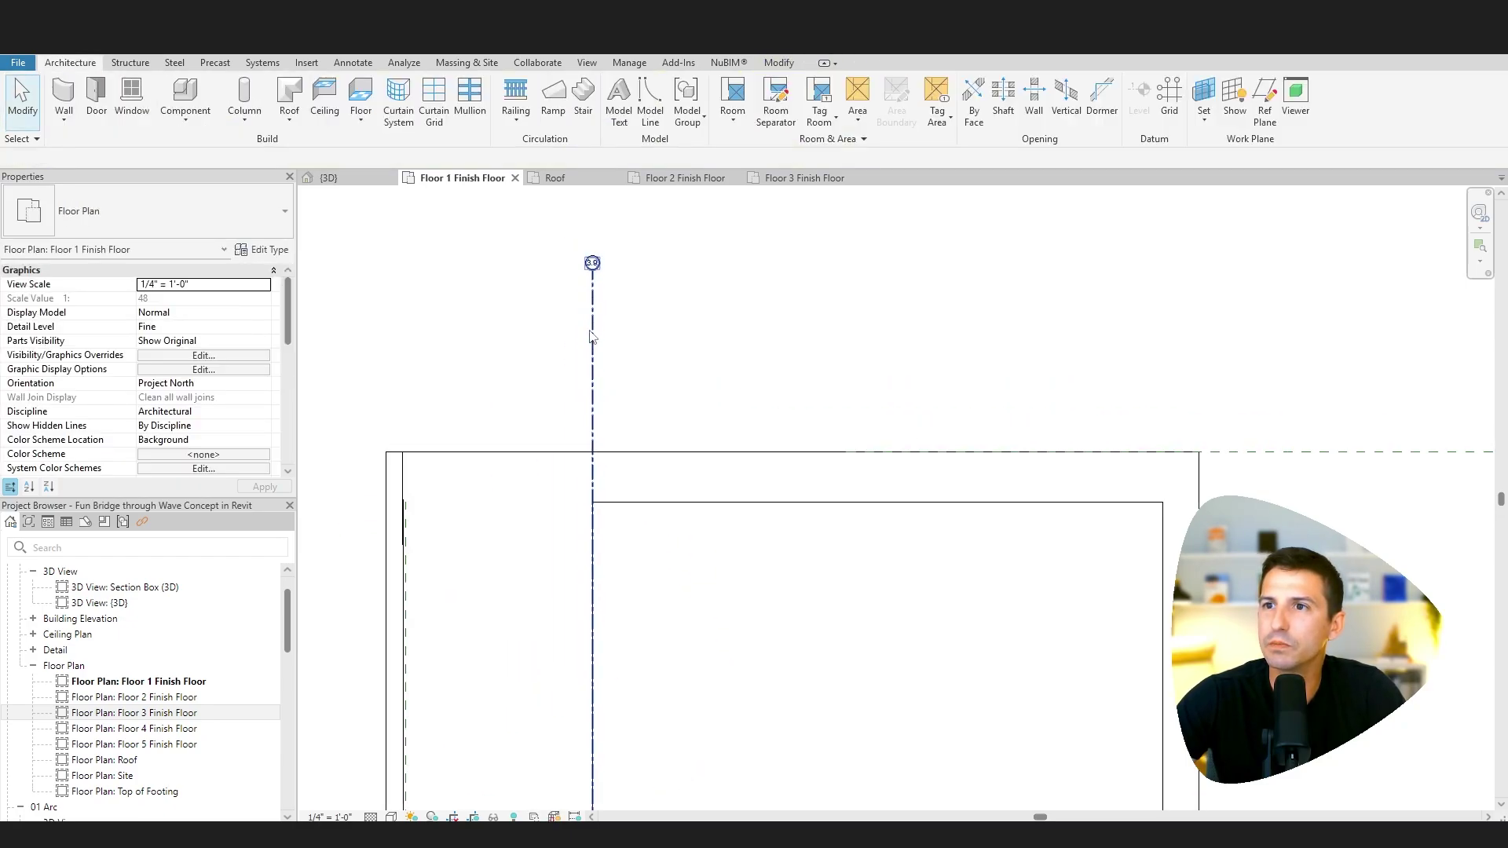
pyautogui.click(595, 339)
pyautogui.scroll(-2, 600, 340)
pyautogui.scroll(-1, 616, 710)
pyautogui.moveTo(615, 710); pyautogui.dragTo(657, 579, button='middle')
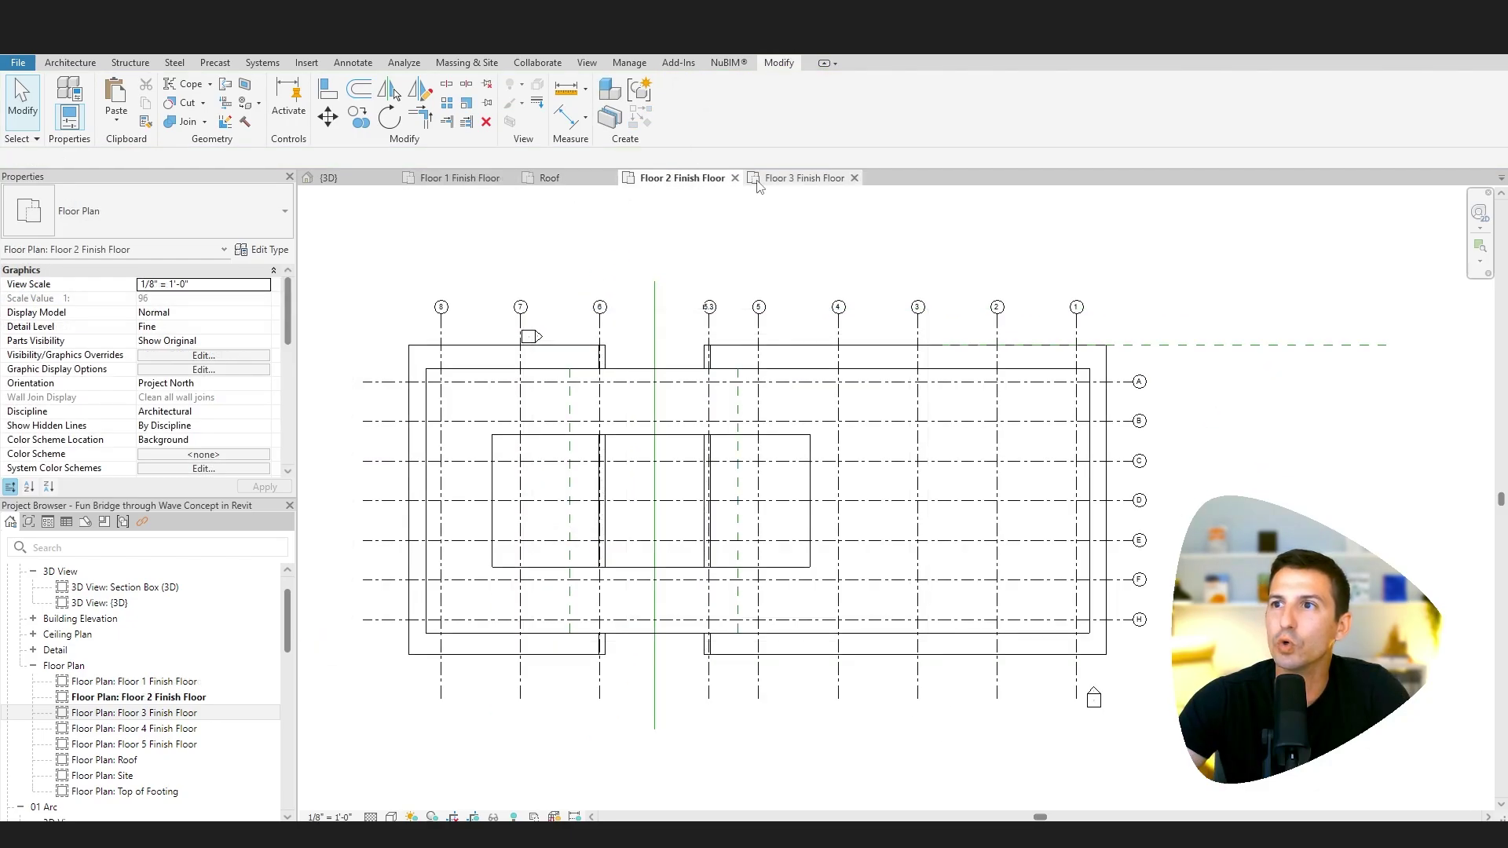
pyautogui.click(471, 178)
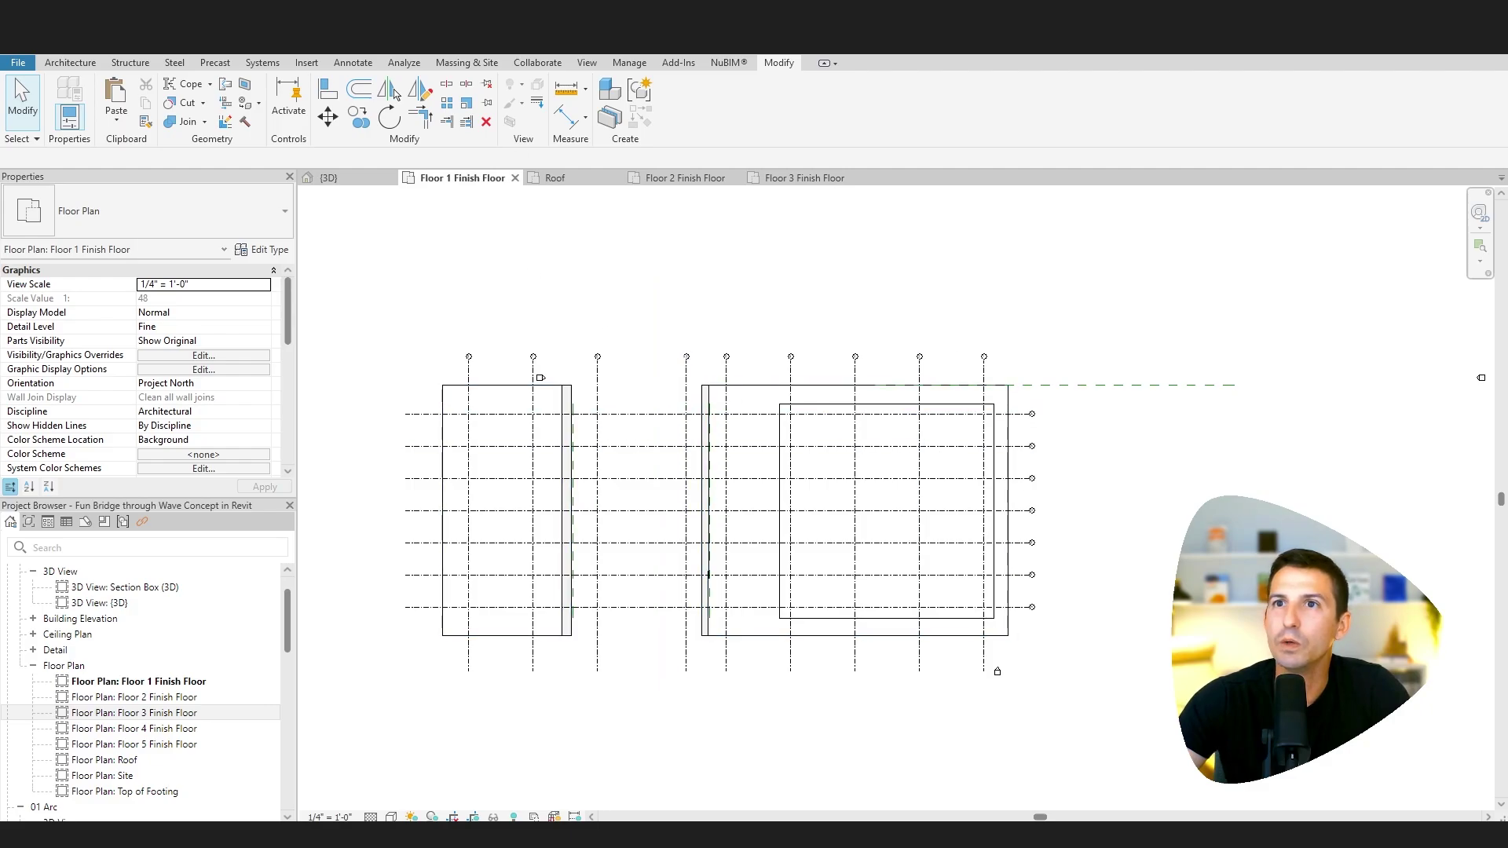
# - Place W10X33 structural columns at all grid intersections using At Grids on every grid line
pyautogui.click(64, 68)
pyautogui.click(243, 94)
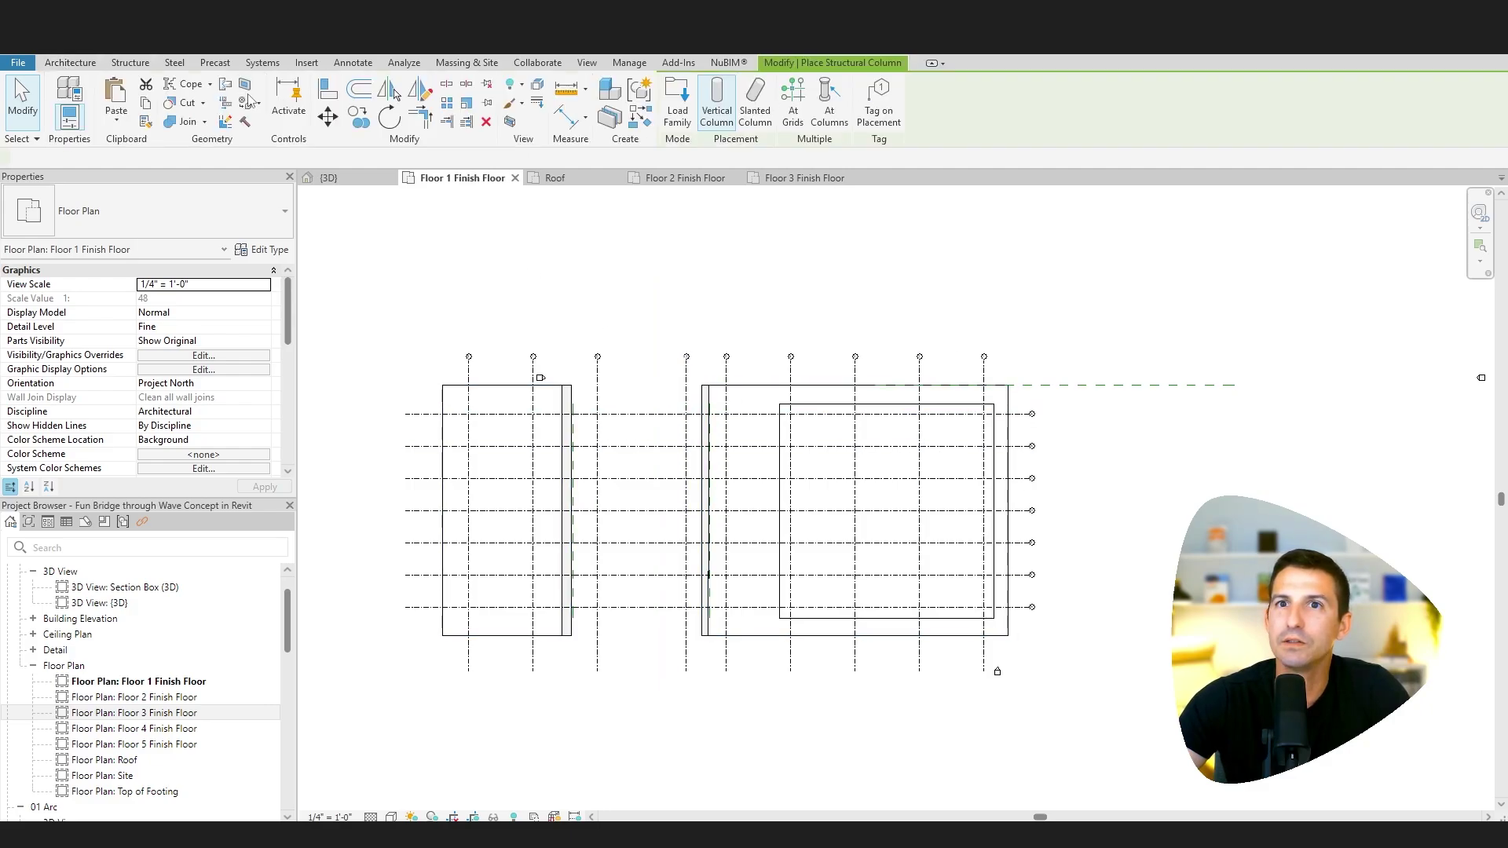
pyautogui.click(829, 106)
pyautogui.press('Escape')
pyautogui.click(794, 106)
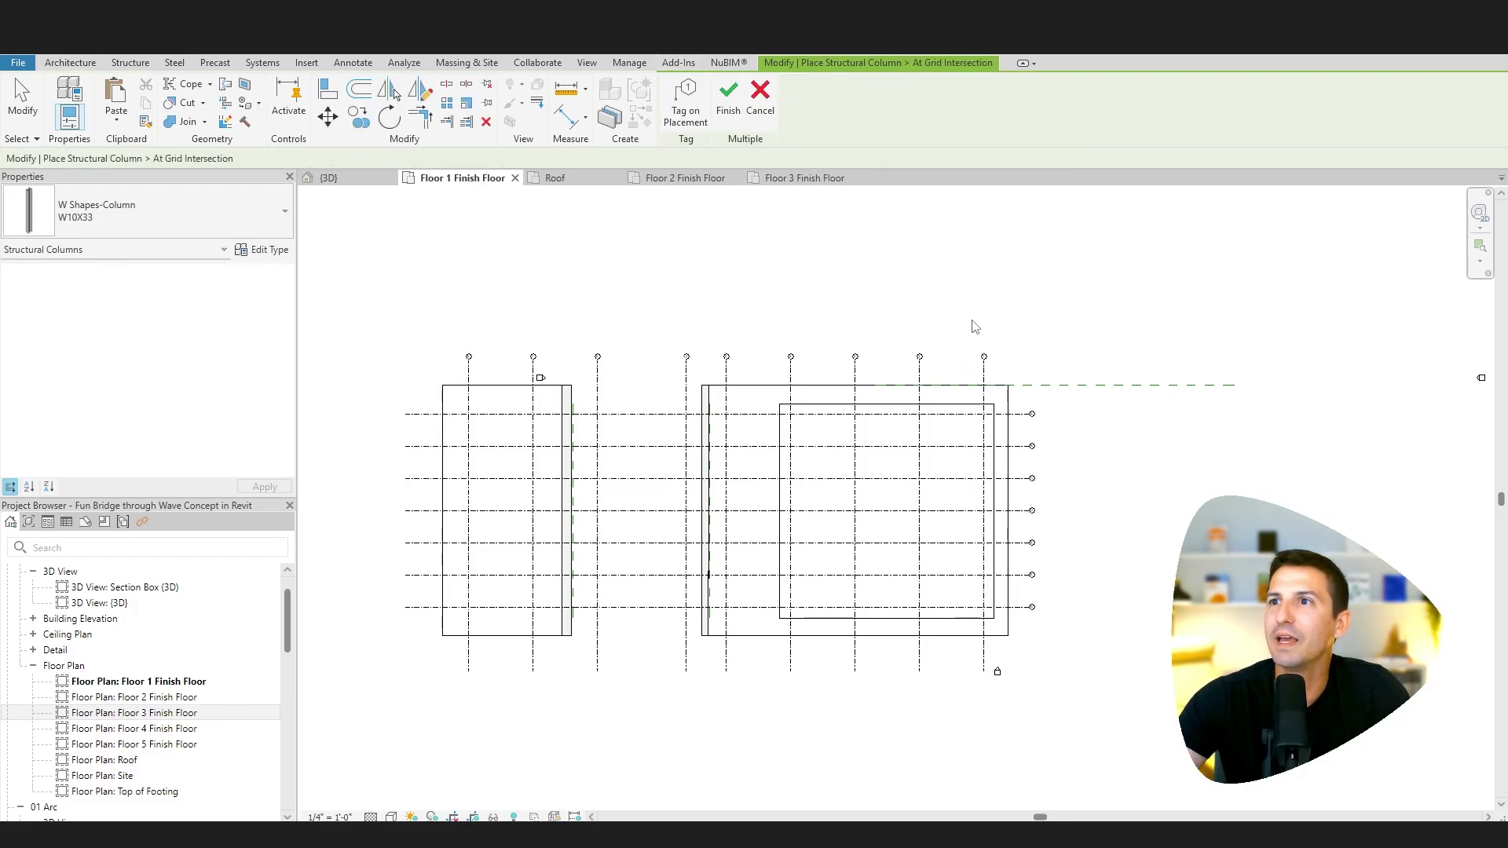
pyautogui.moveTo(1009, 369); pyautogui.dragTo(424, 634)
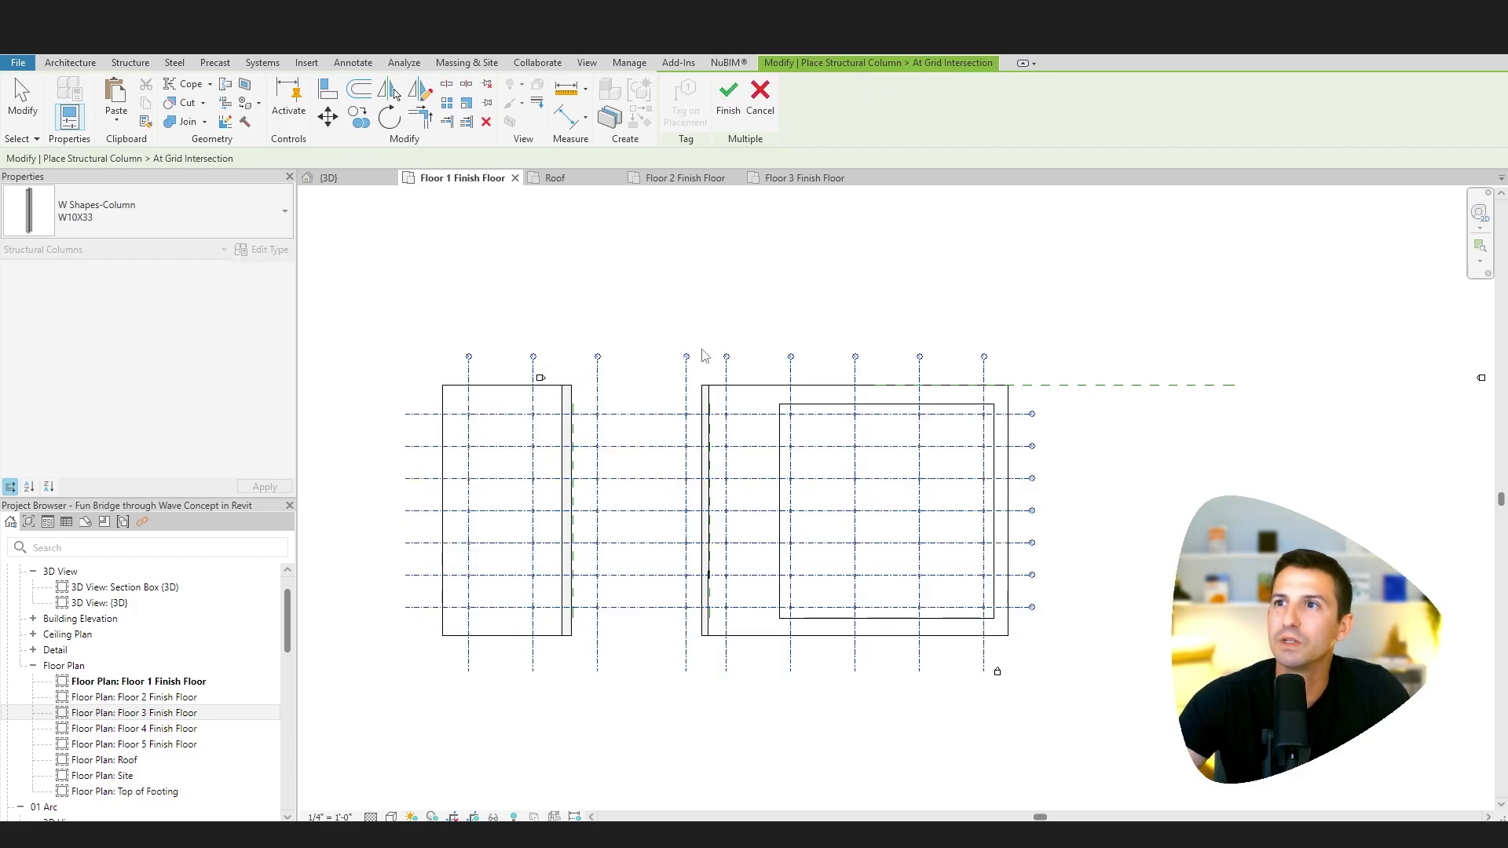
pyautogui.click(726, 94)
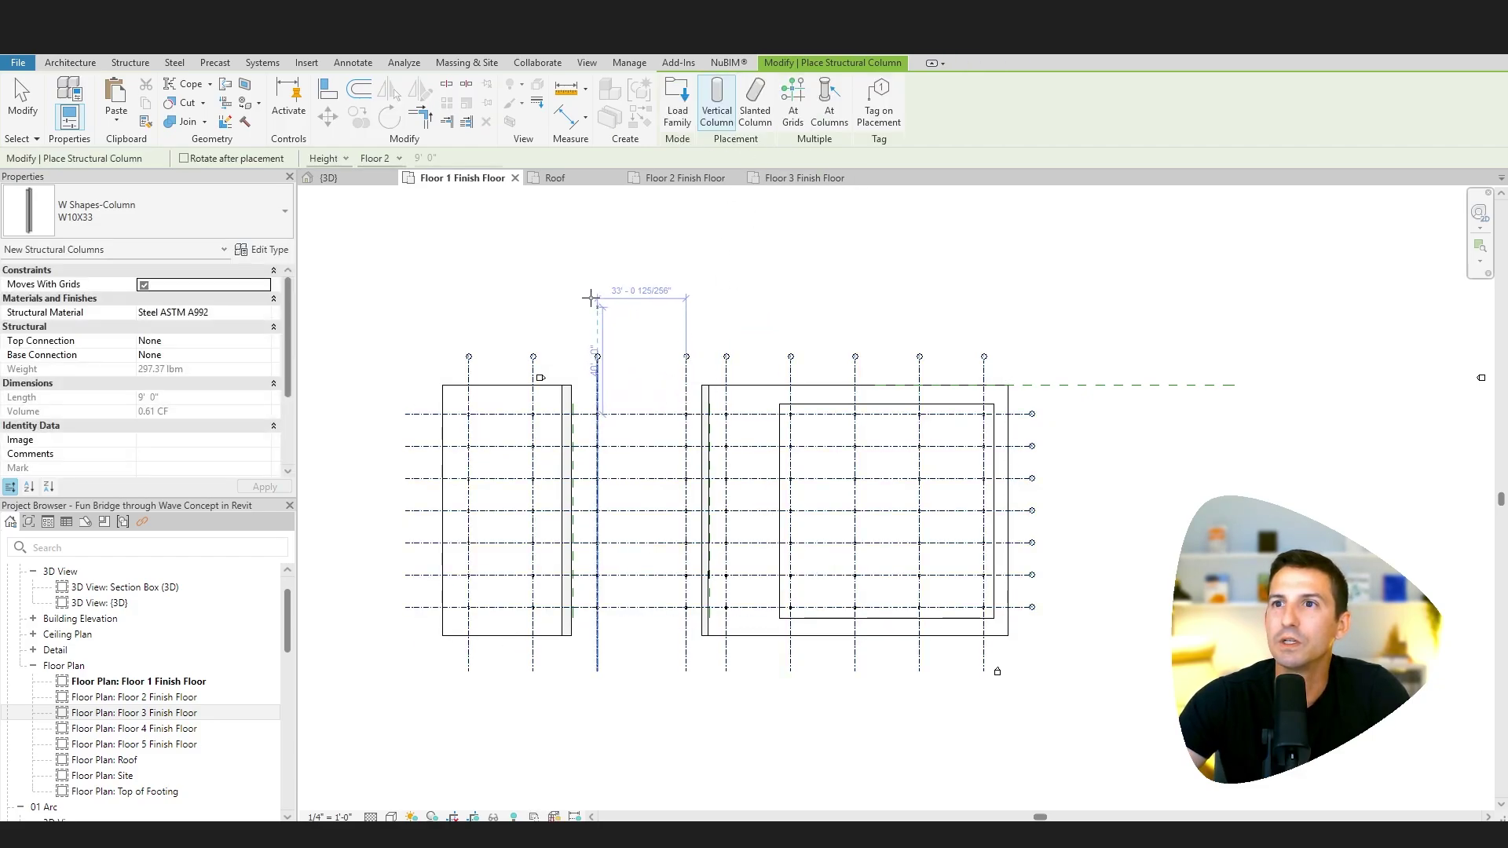
# - In 3D, set the new columns' base to Floor 2 Finish Floor and top to Floor 3 Finish Floor
pyautogui.click(512, 260)
pyautogui.click(367, 179)
pyautogui.scroll(4, 706, 441)
pyautogui.keyDown('shift'); pyautogui.moveTo(704, 440); pyautogui.dragTo(673, 430, button='middle'); pyautogui.keyUp('shift')
pyautogui.keyDown('shift'); pyautogui.moveTo(770, 429); pyautogui.dragTo(781, 410, button='middle'); pyautogui.keyUp('shift')
pyautogui.moveTo(1012, 386); pyautogui.dragTo(620, 410)
pyautogui.keyDown('shift'); pyautogui.moveTo(764, 377); pyautogui.dragTo(752, 412, button='middle'); pyautogui.keyUp('shift')
pyautogui.click(228, 284)
pyautogui.click(220, 322)
pyautogui.click(267, 317)
pyautogui.click(187, 362)
pyautogui.click(267, 487)
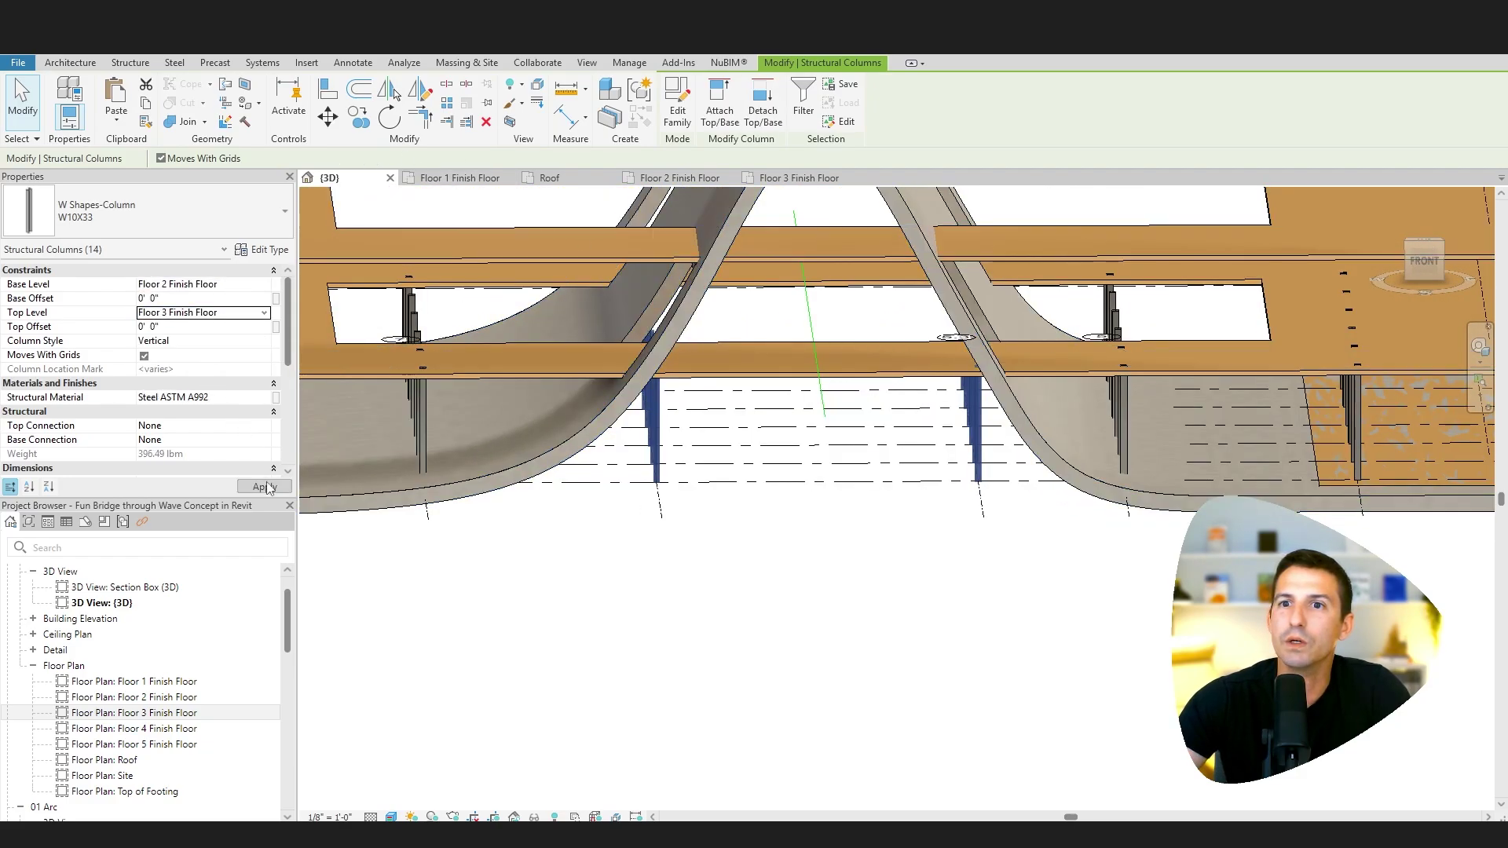
# - Delete the three columns clashing with the floor openings and wave
pyautogui.scroll(-4, 502, 416)
pyautogui.keyDown('shift'); pyautogui.moveTo(585, 455); pyautogui.dragTo(626, 481, button='middle'); pyautogui.keyUp('shift')
pyautogui.keyDown('shift'); pyautogui.moveTo(626, 481); pyautogui.dragTo(613, 486, button='middle'); pyautogui.keyUp('shift')
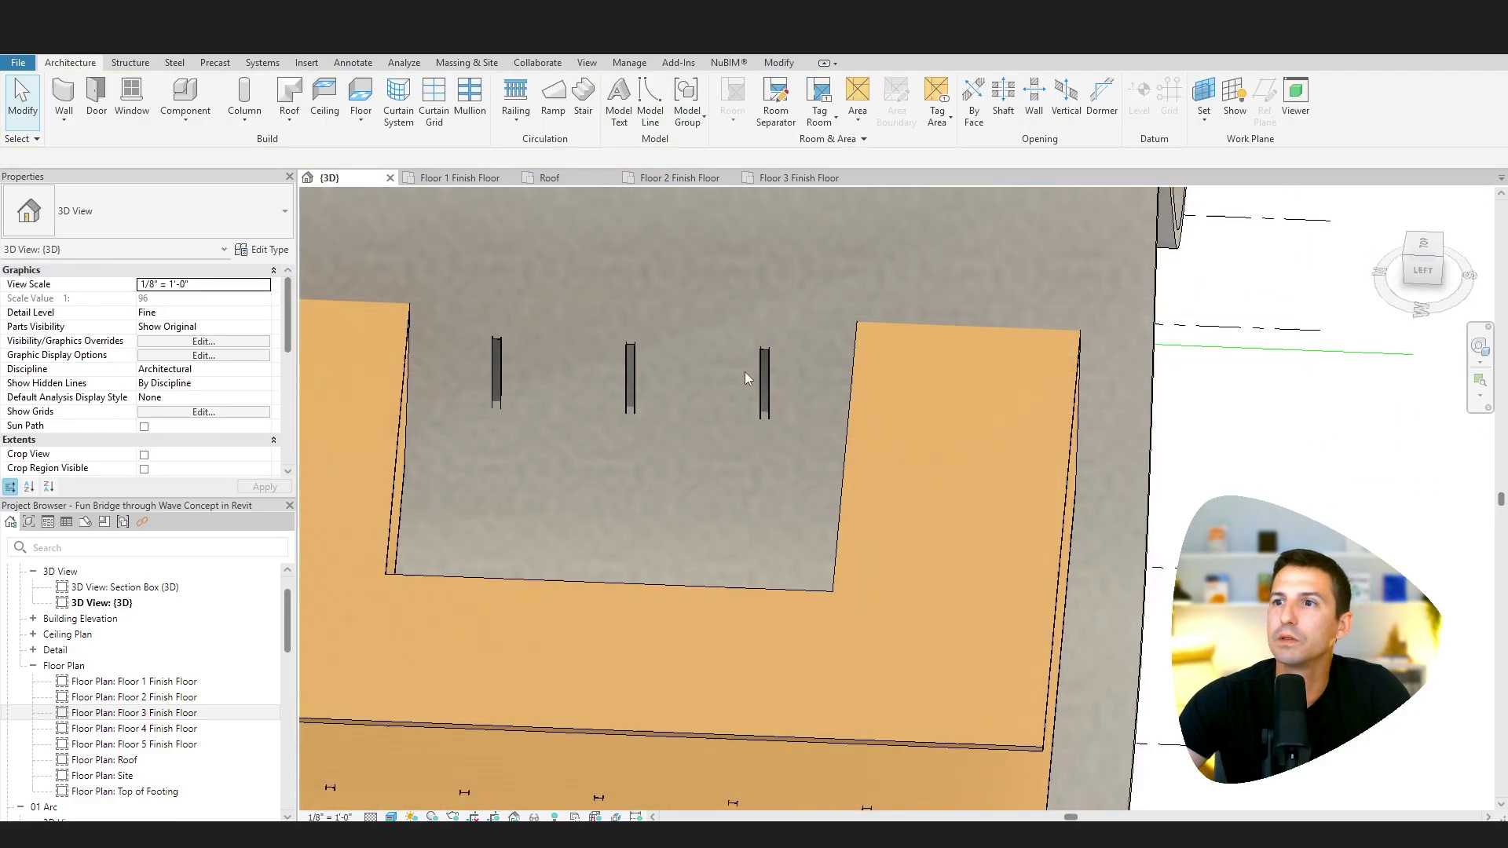
pyautogui.click(763, 379)
pyautogui.press('Delete')
pyautogui.click(627, 368)
pyautogui.press('Delete')
pyautogui.click(496, 369)
pyautogui.press('Delete')
pyautogui.scroll(-5, 532, 352)
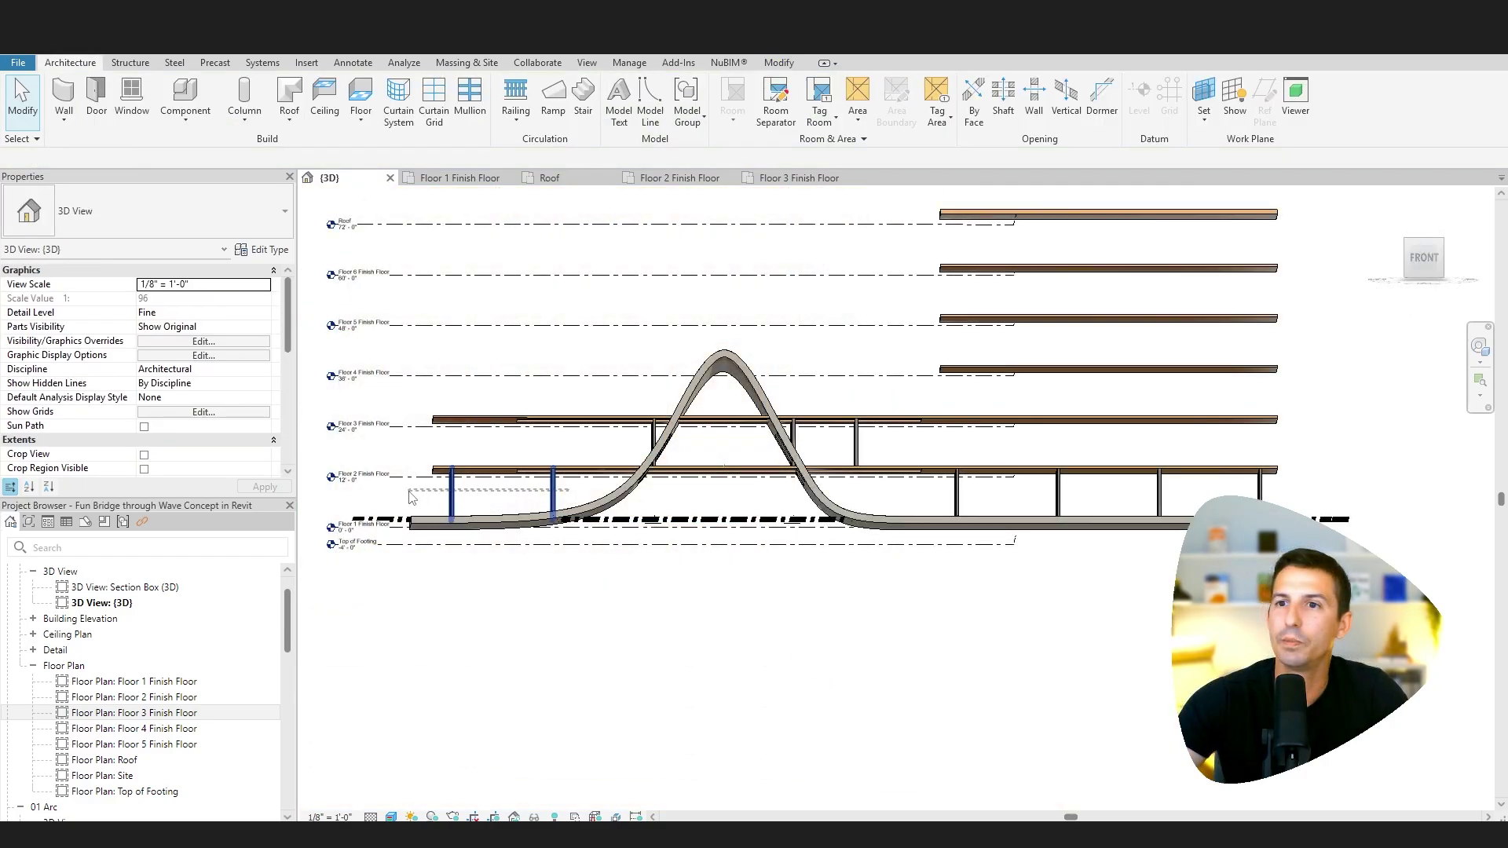
# - Copy the left and right columns and paste them aligned to Floor 3 Finish Floor
pyautogui.moveTo(581, 503); pyautogui.dragTo(428, 506)
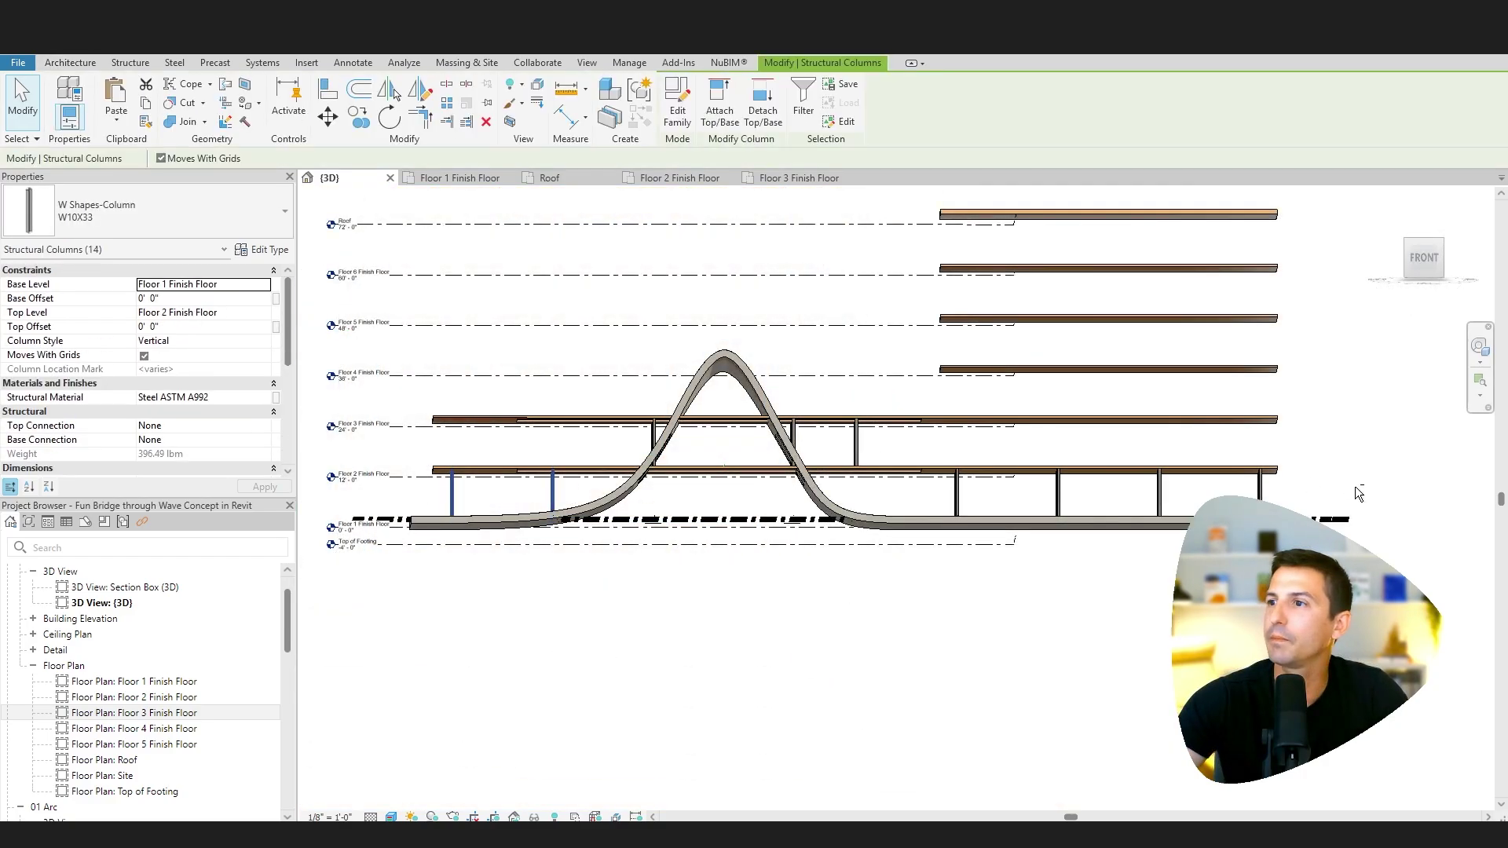
pyautogui.moveTo(1318, 500); pyautogui.dragTo(916, 495)
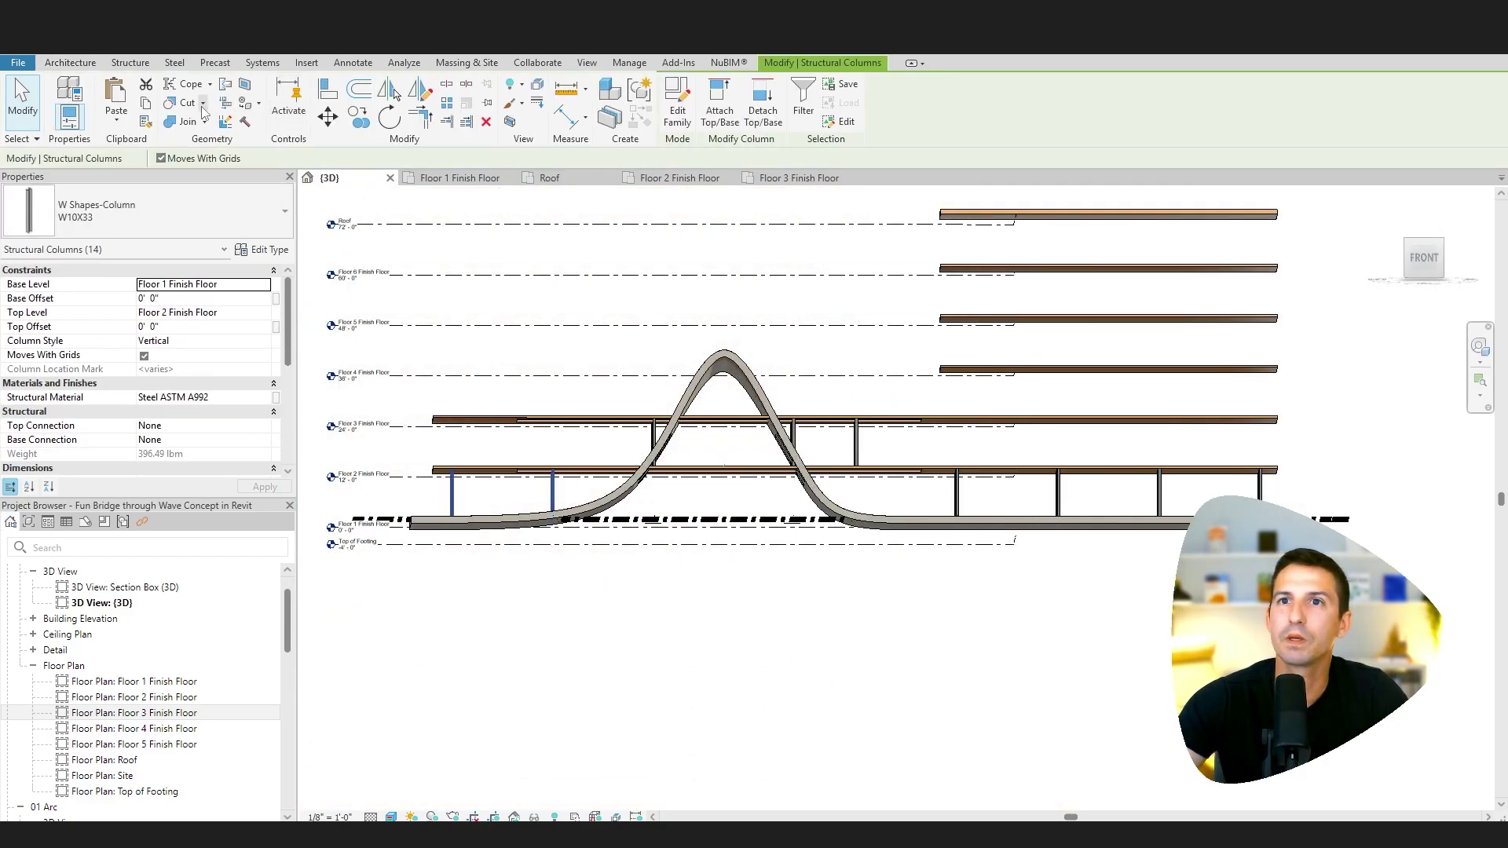
pyautogui.click(115, 124)
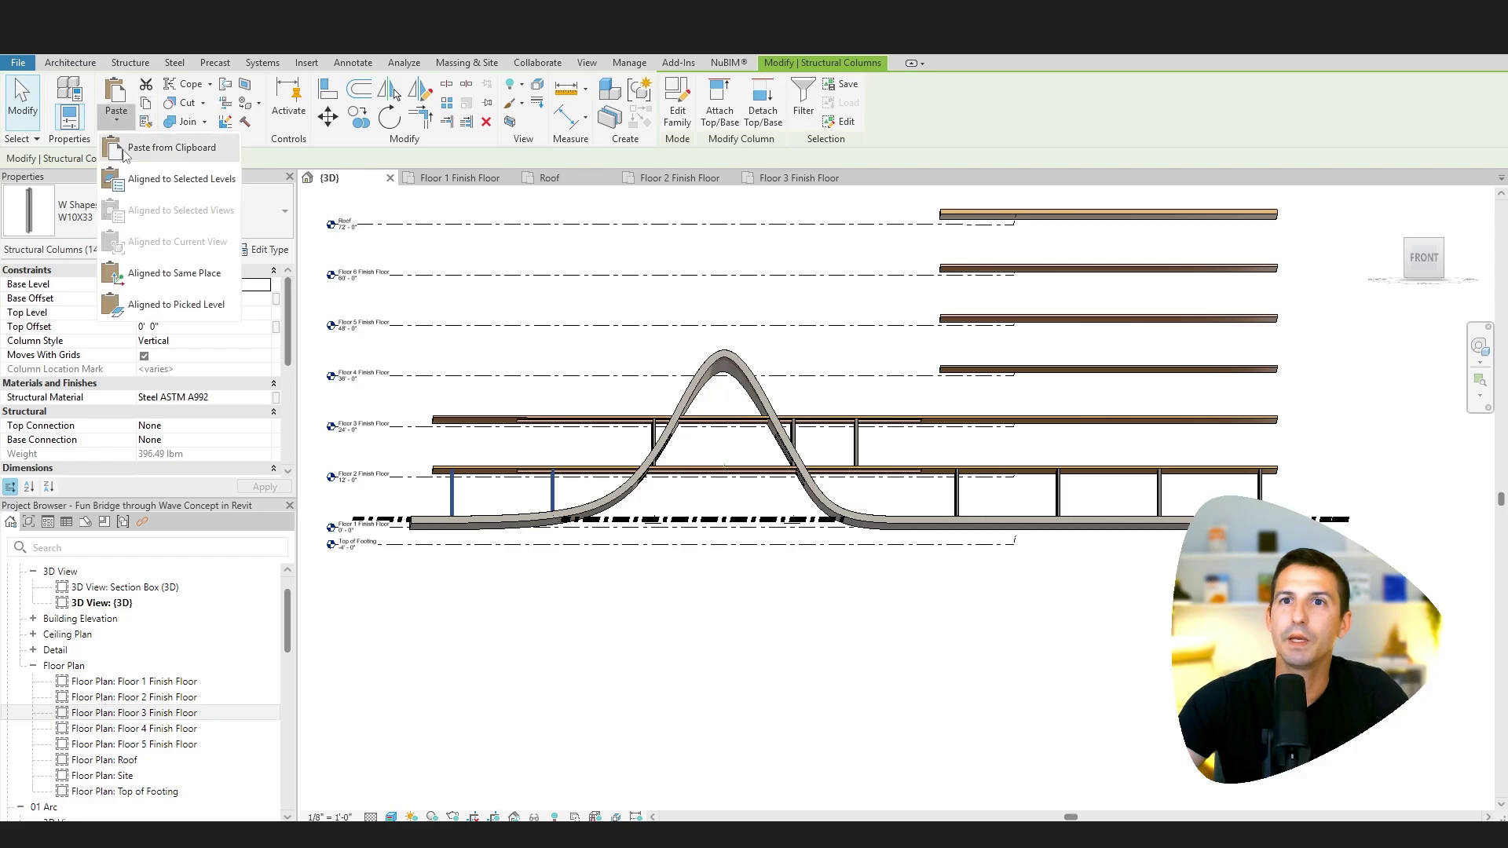
pyautogui.click(143, 177)
pyautogui.click(694, 366)
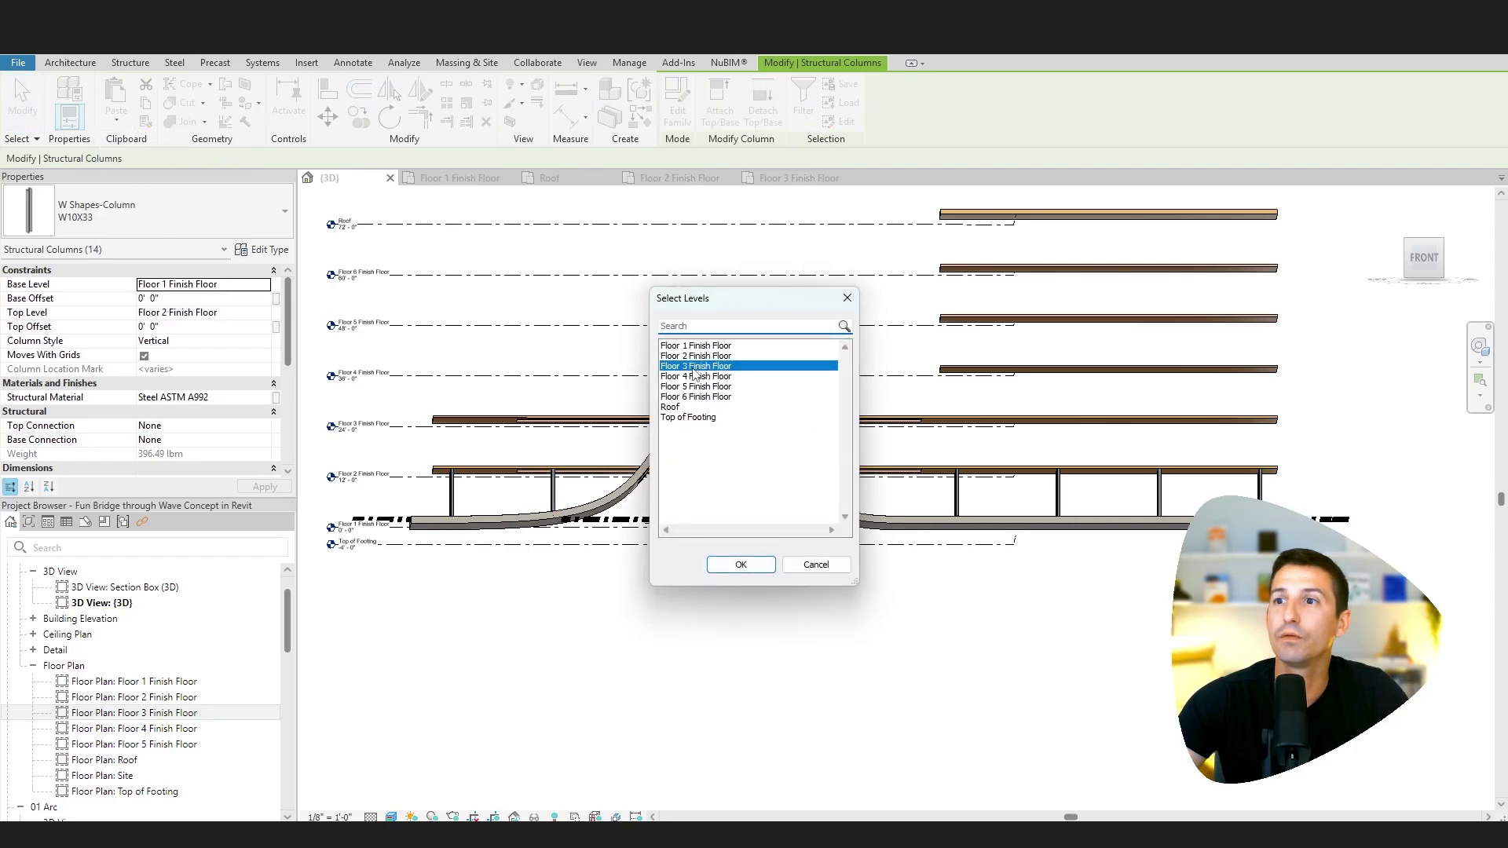
pyautogui.click(740, 565)
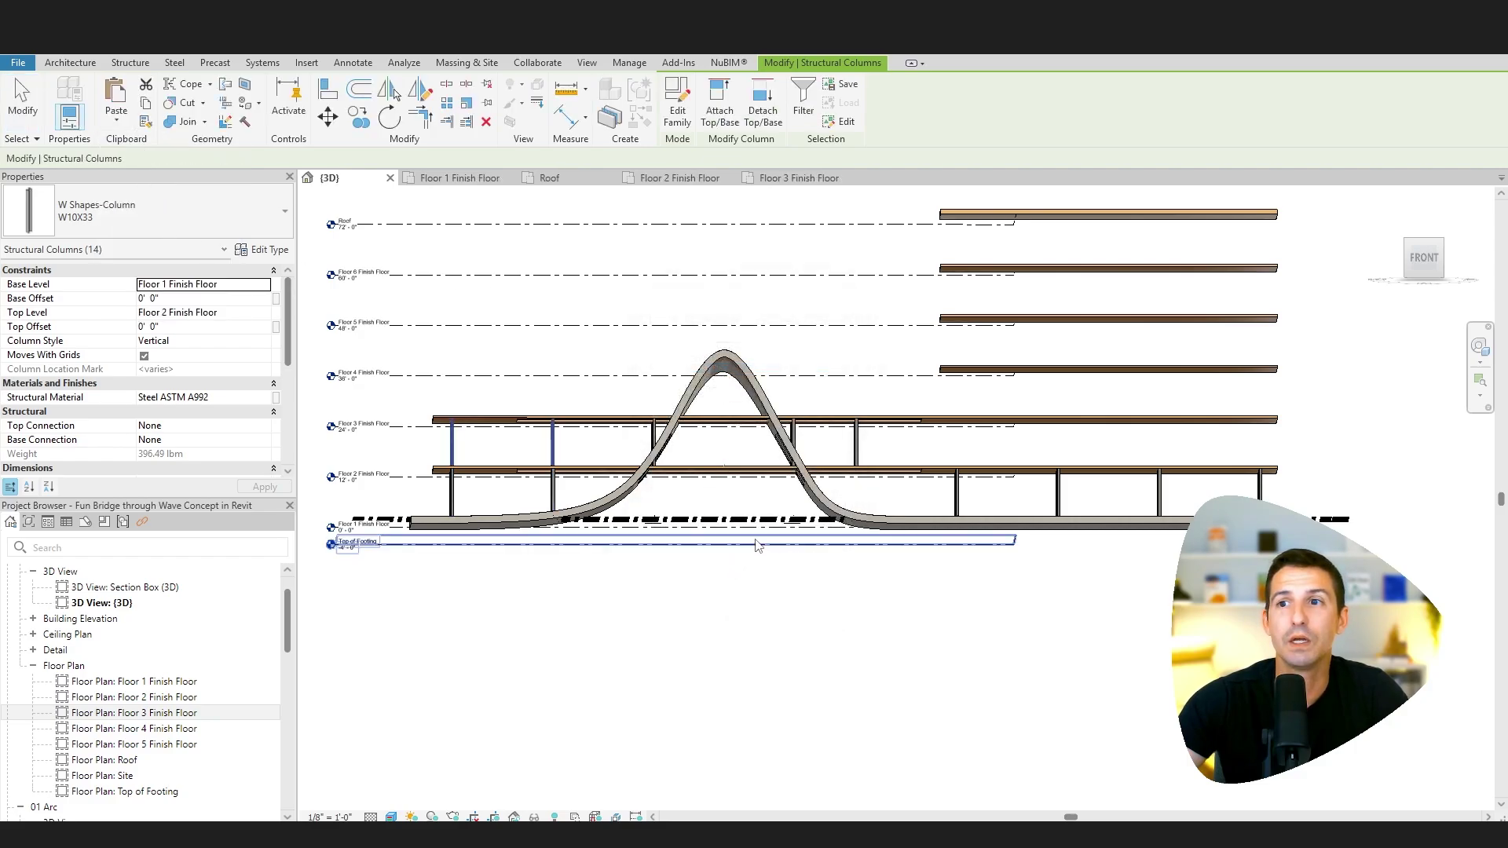
# - Orbit over the floors and wave and select a column to inspect it
pyautogui.keyDown('shift'); pyautogui.moveTo(795, 552); pyautogui.dragTo(777, 794, button='middle'); pyautogui.keyUp('shift')
pyautogui.scroll(5, 521, 393)
pyautogui.keyDown('shift'); pyautogui.moveTo(582, 392); pyautogui.dragTo(574, 474, button='middle'); pyautogui.keyUp('shift')
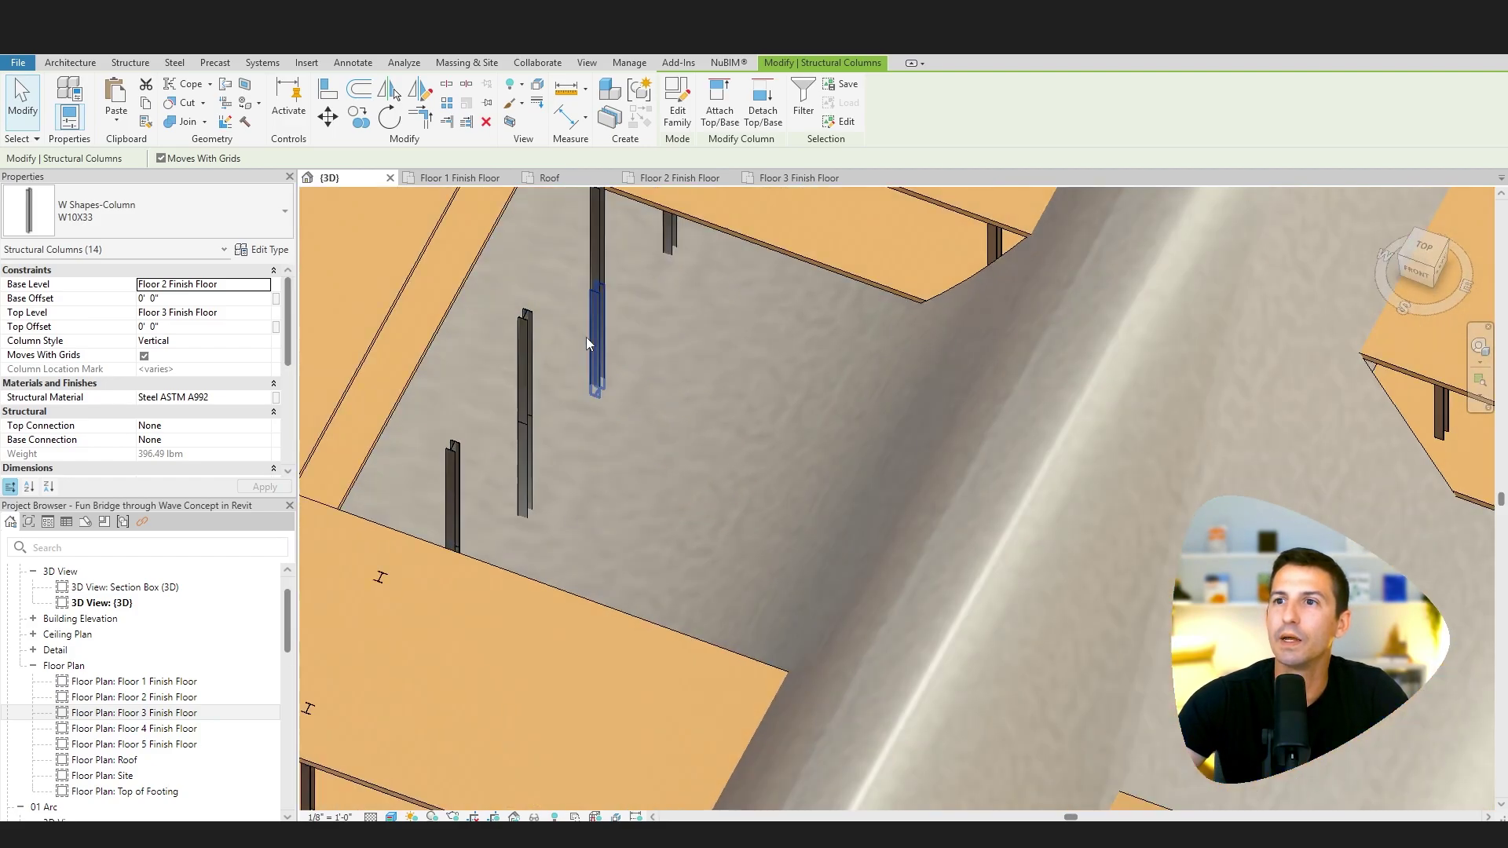
pyautogui.click(592, 331)
pyautogui.click(594, 336)
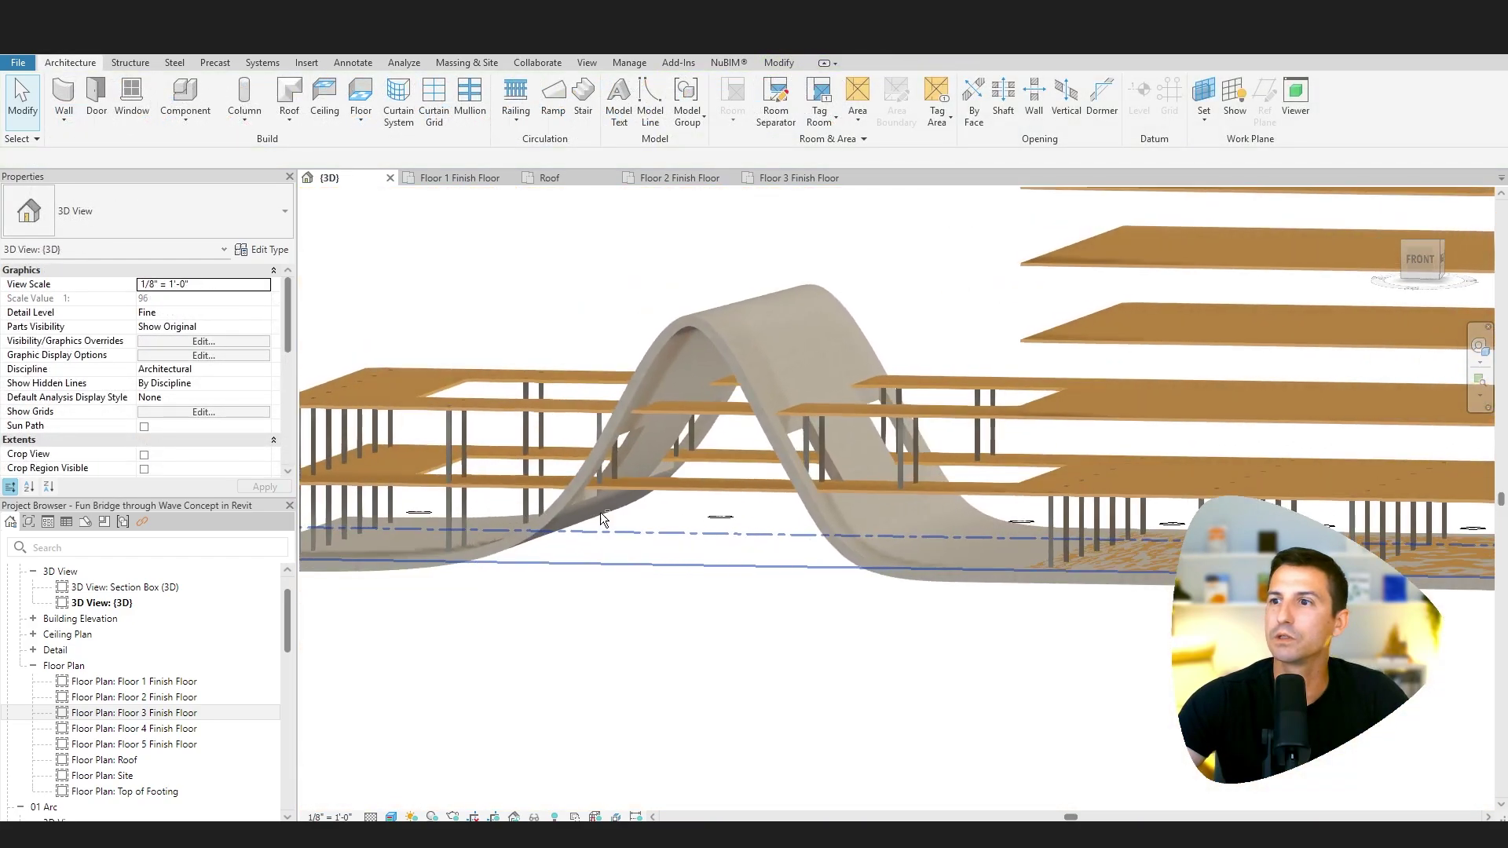
# - Paste the 28 ground-floor columns aligned to Floors 3, 4, 5 and 6 Finish Floor
pyautogui.scroll(-1, 601, 520)
pyautogui.moveTo(601, 519); pyautogui.dragTo(424, 509, button='middle')
pyautogui.moveTo(1186, 543); pyautogui.dragTo(932, 555)
pyautogui.moveTo(690, 545); pyautogui.dragTo(315, 550)
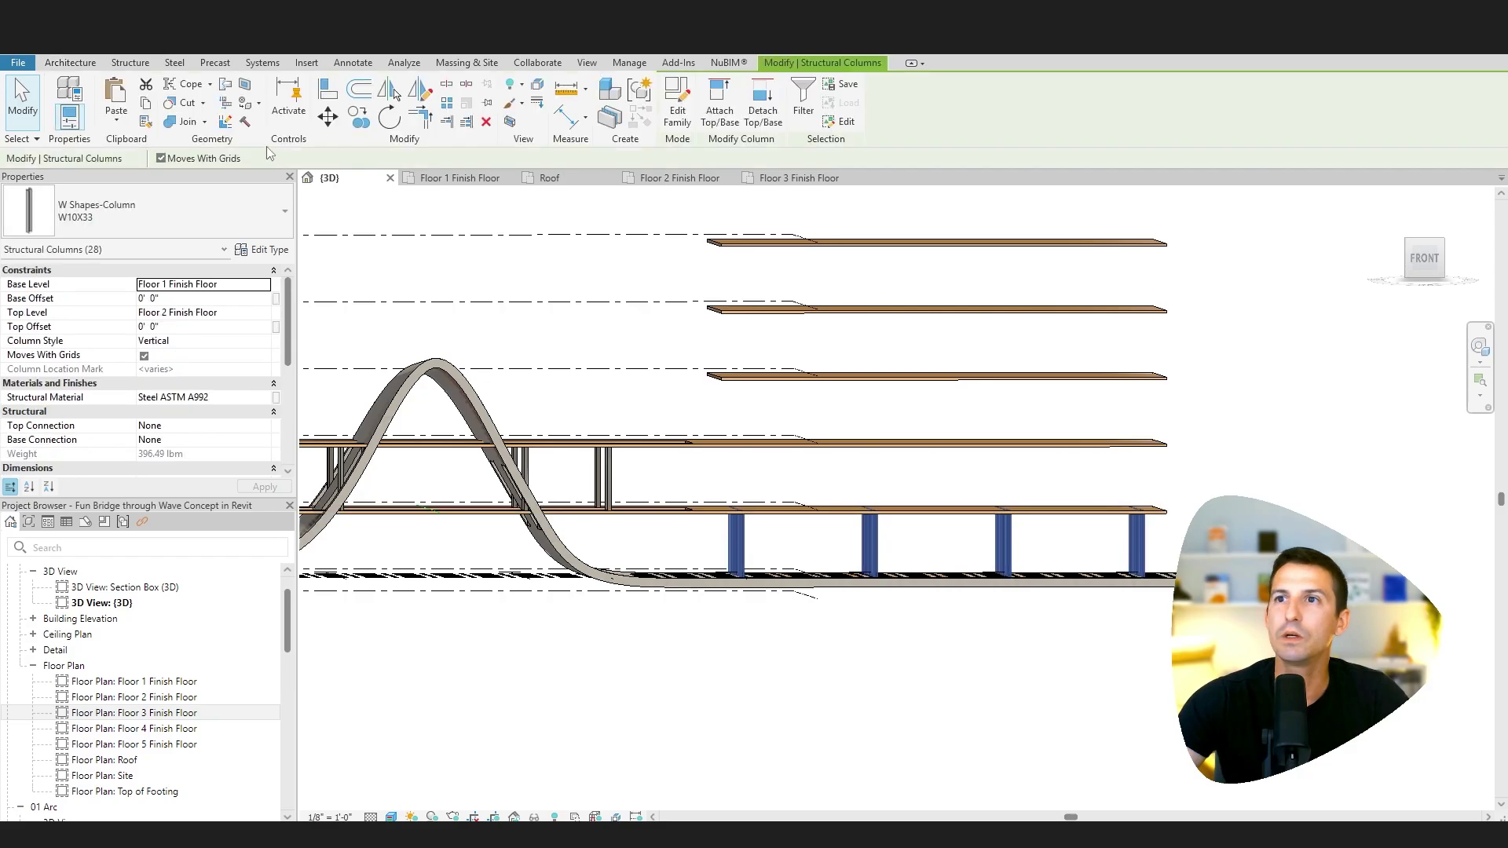
pyautogui.click(116, 124)
pyautogui.click(160, 182)
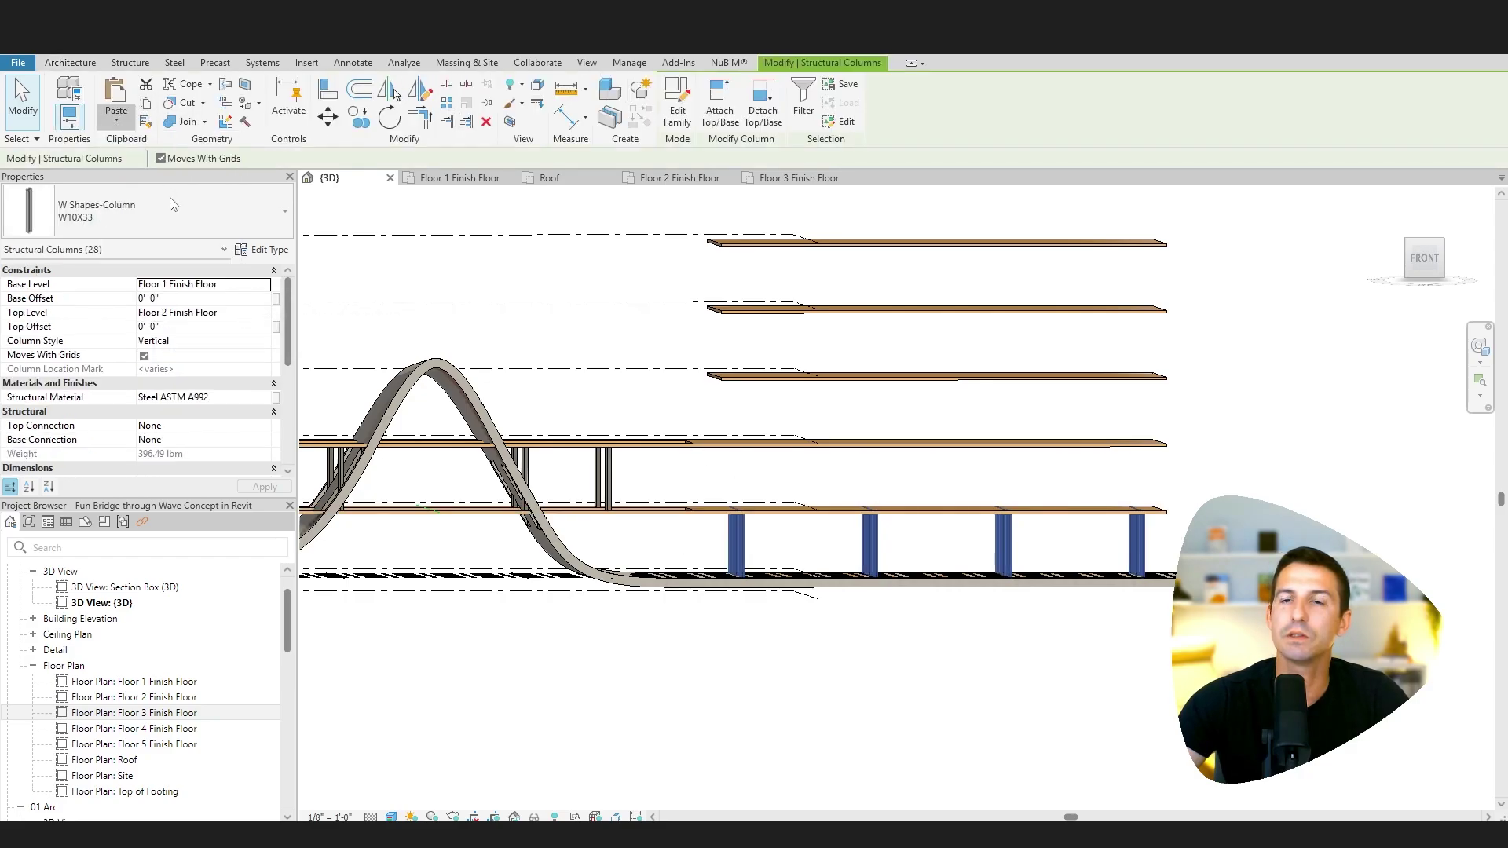
pyautogui.keyDown('ctrl'); pyautogui.moveTo(700, 402); pyautogui.dragTo(705, 382); pyautogui.keyUp('ctrl')
pyautogui.keyDown('ctrl'); pyautogui.click(705, 366); pyautogui.keyUp('ctrl')
pyautogui.click(746, 564)
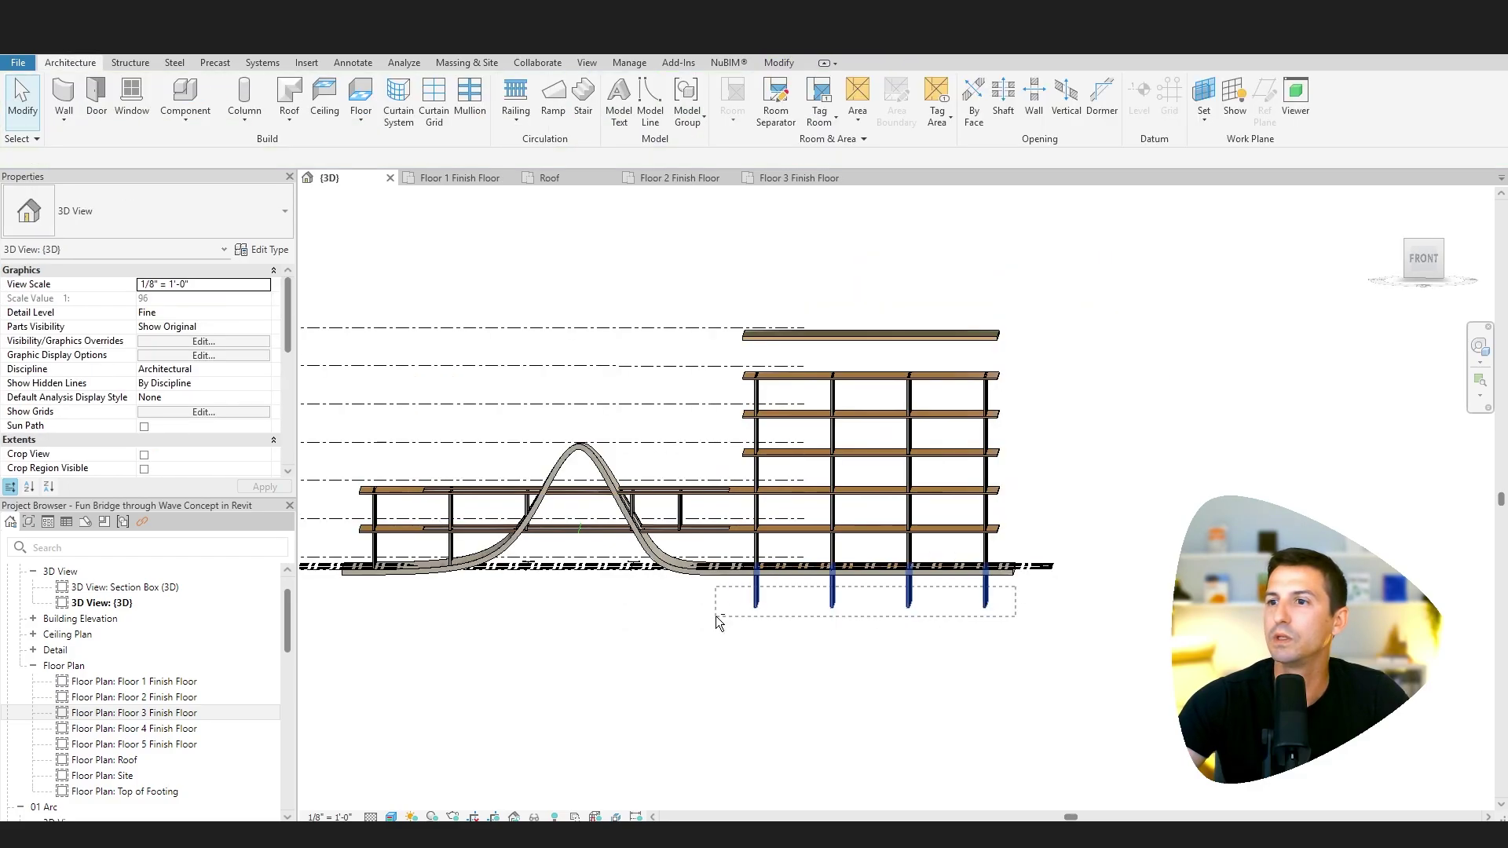
# - Orbit the 3D view to review the bridge and the fully framed tower
pyautogui.keyDown('shift'); pyautogui.moveTo(716, 617); pyautogui.dragTo(714, 616); pyautogui.keyUp('shift')
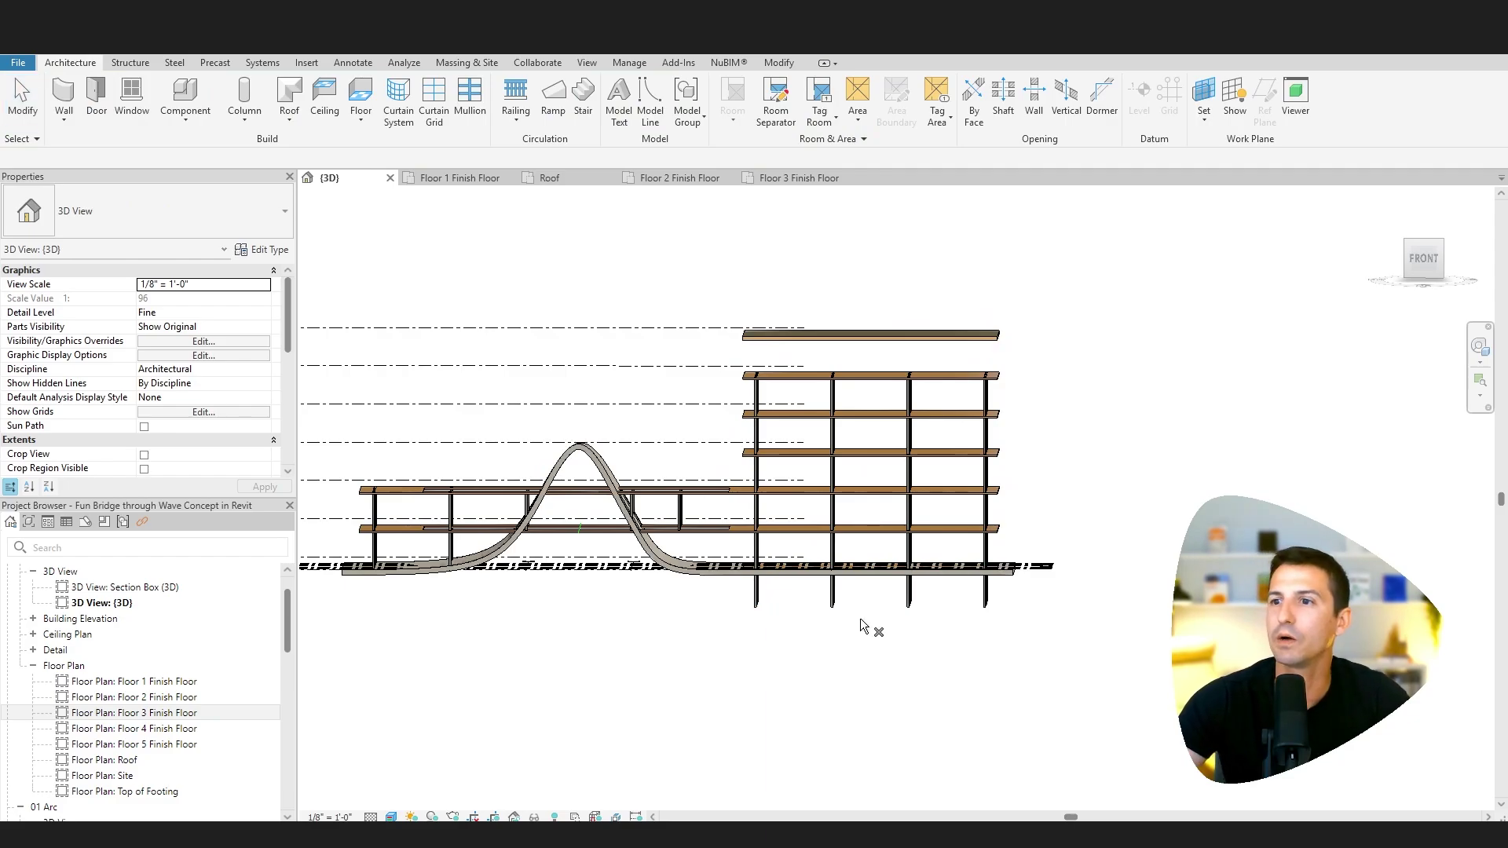
pyautogui.keyDown('shift'); pyautogui.moveTo(646, 652); pyautogui.dragTo(966, 467, button='middle'); pyautogui.keyUp('shift')
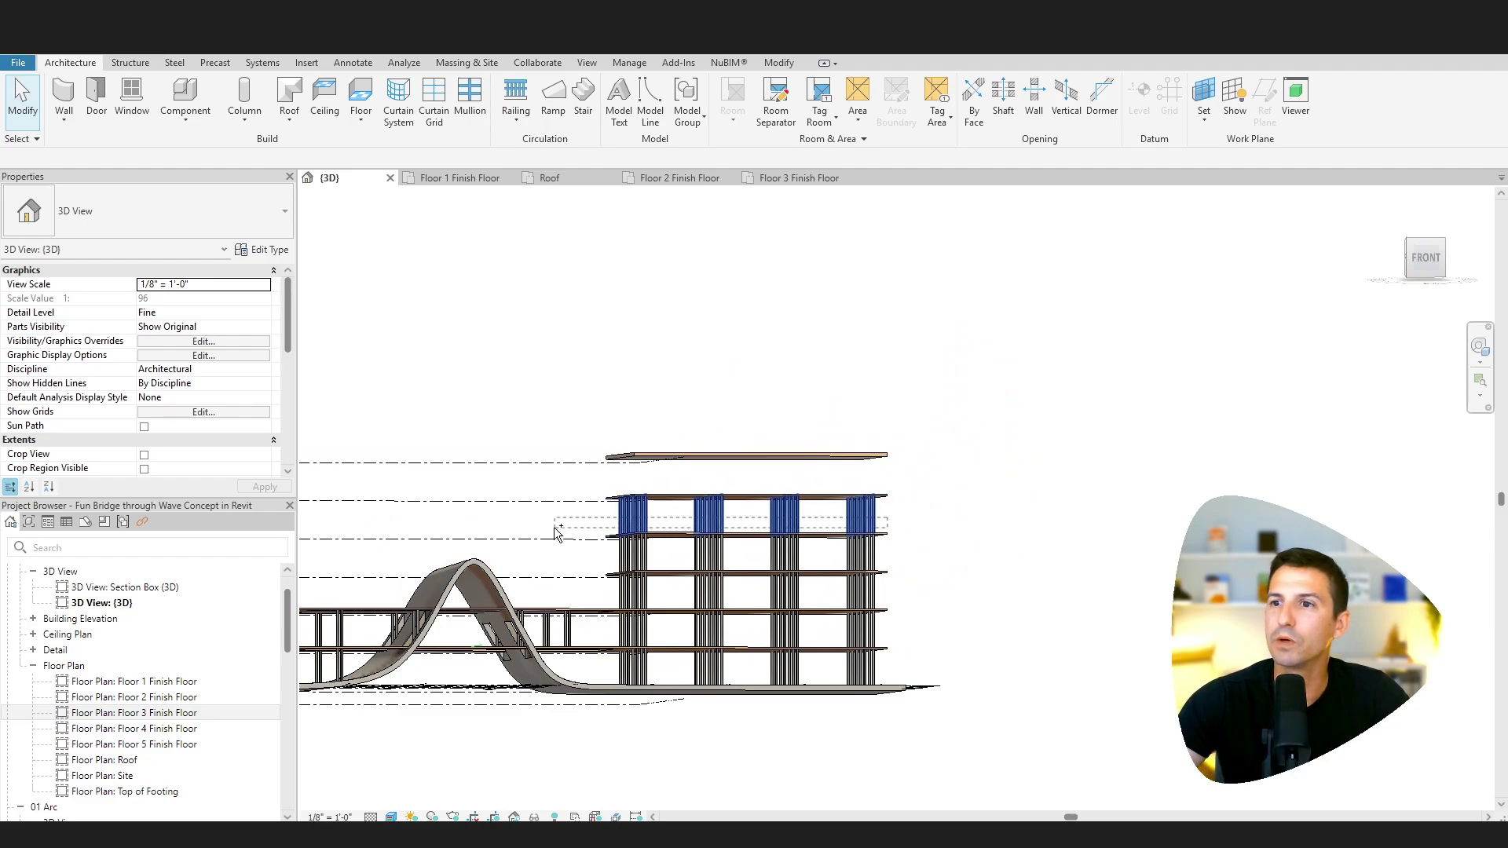
pyautogui.moveTo(555, 532); pyautogui.dragTo(555, 534)
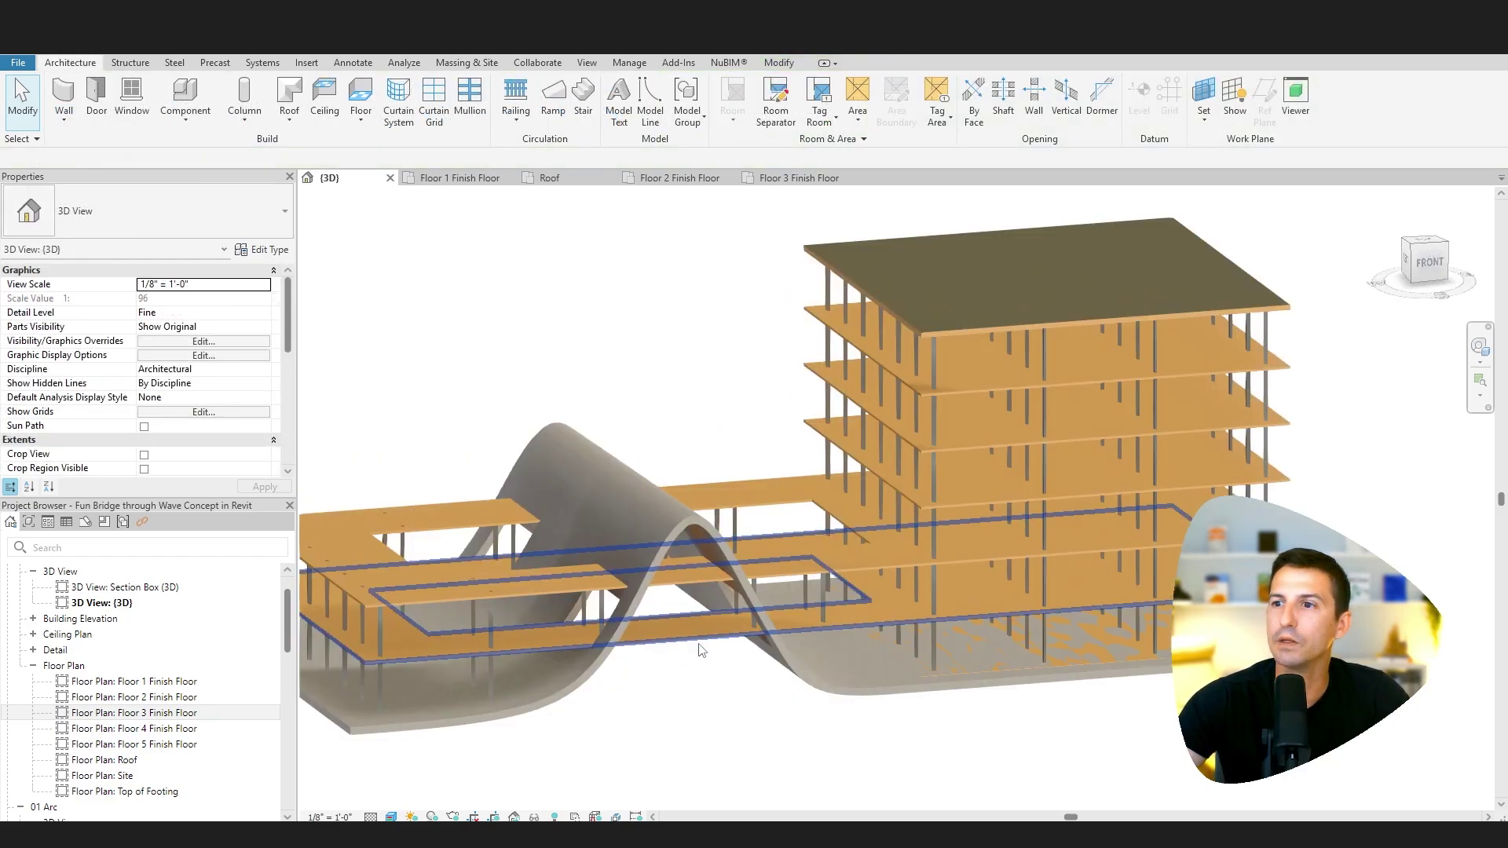
pyautogui.keyDown('shift'); pyautogui.moveTo(676, 684); pyautogui.dragTo(741, 685, button='middle'); pyautogui.keyUp('shift')
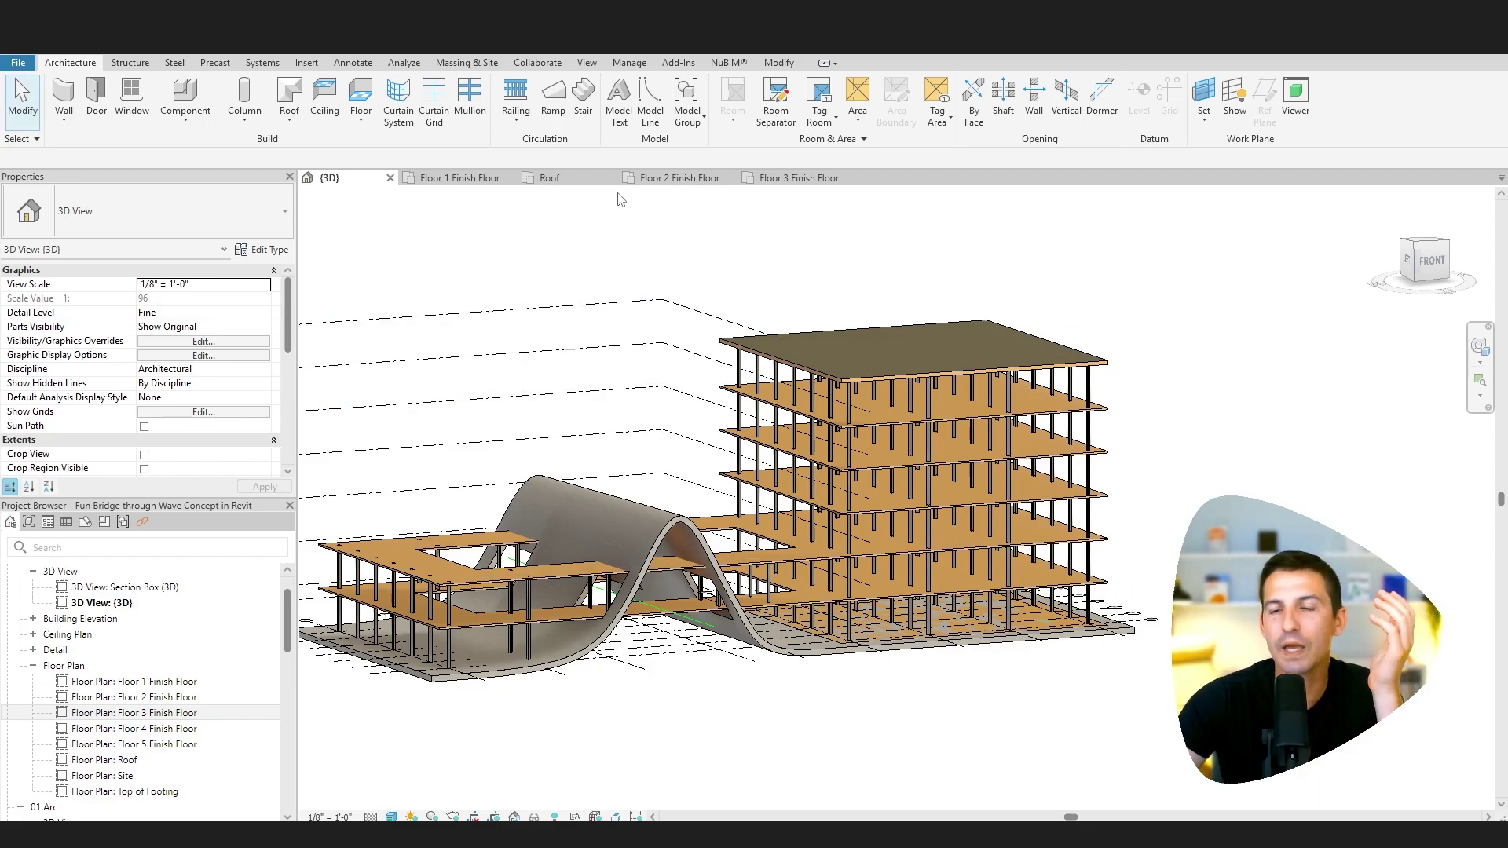
# - On the Floor 1 Finish Floor plan, start a slanted structural column with Floor 1 as first-click level
pyautogui.click(454, 178)
pyautogui.scroll(5, 493, 660)
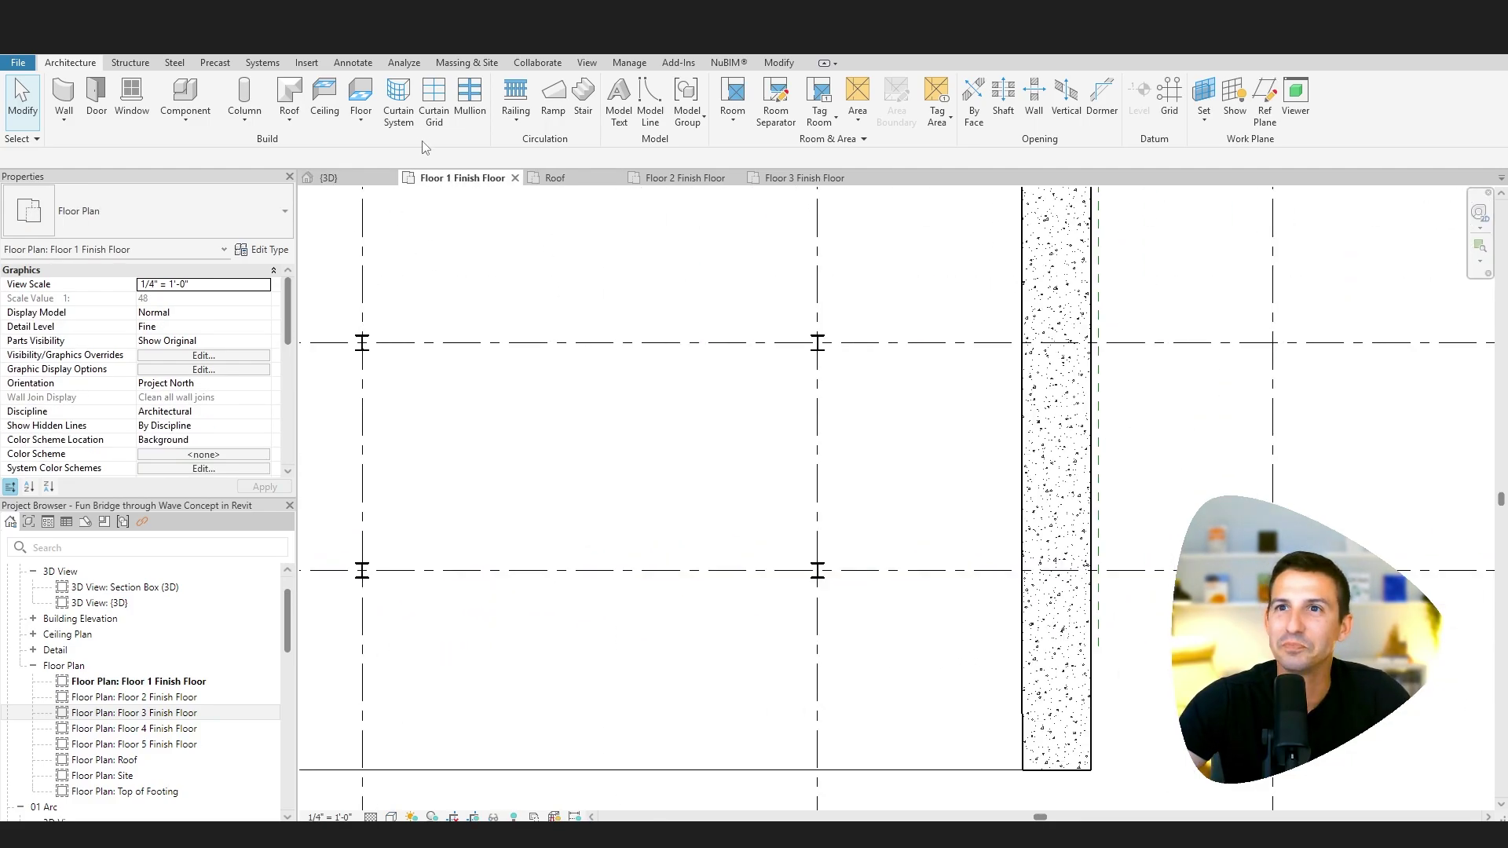
pyautogui.click(264, 125)
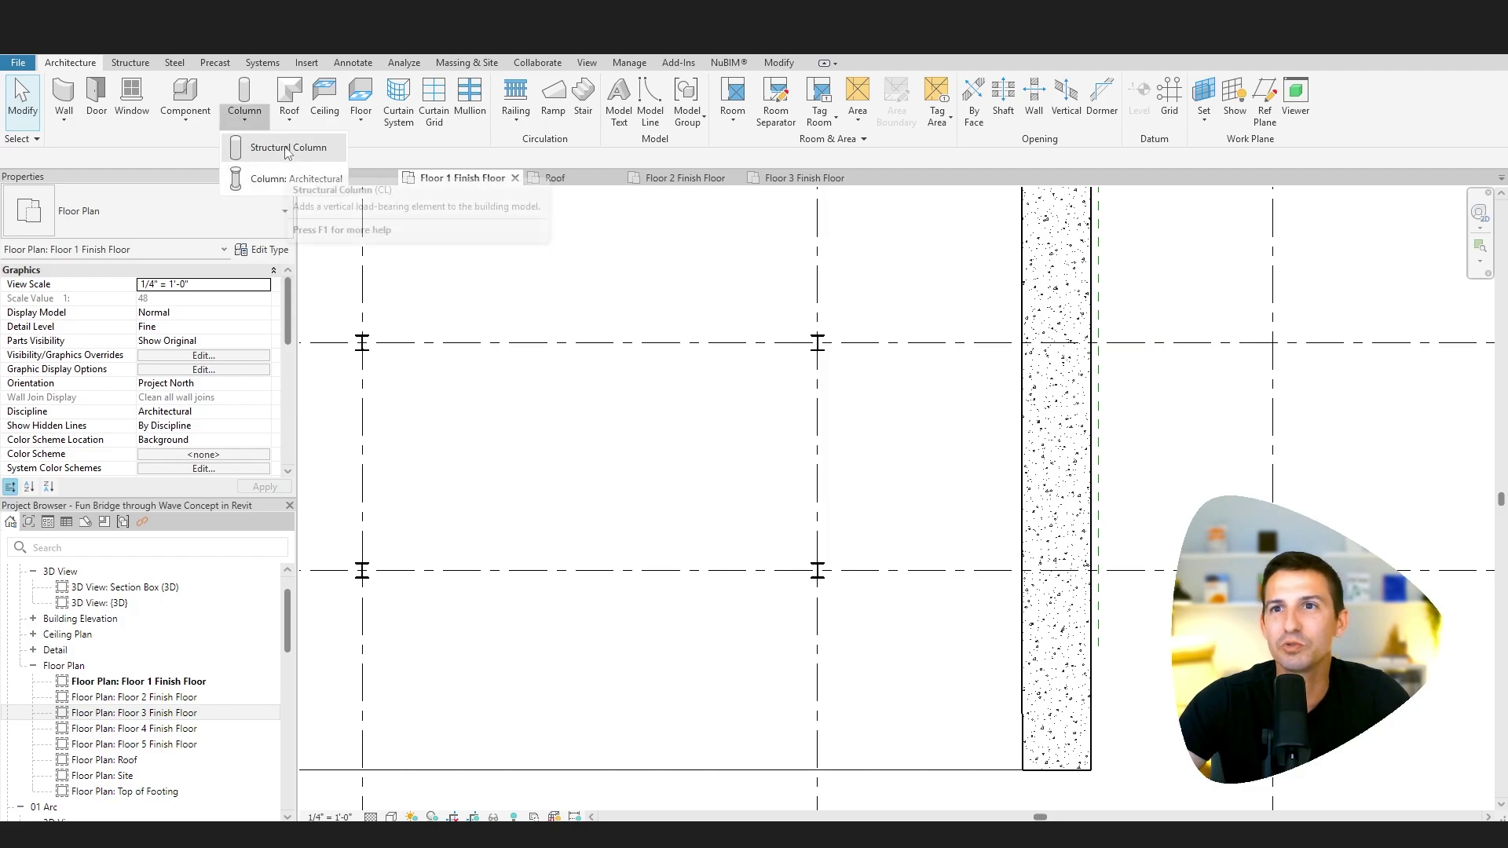
pyautogui.click(287, 148)
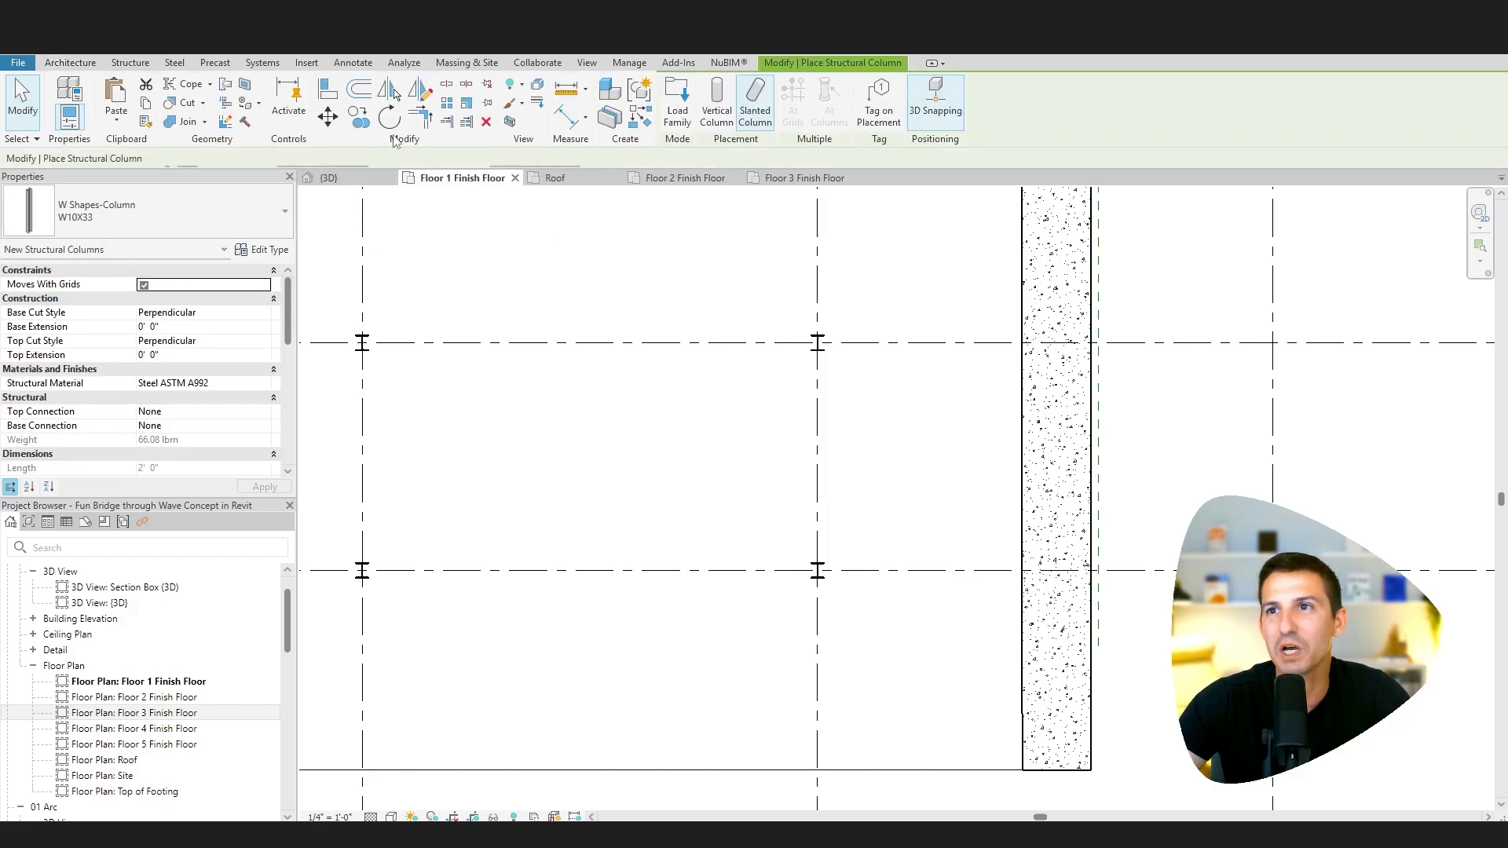
pyautogui.click(755, 102)
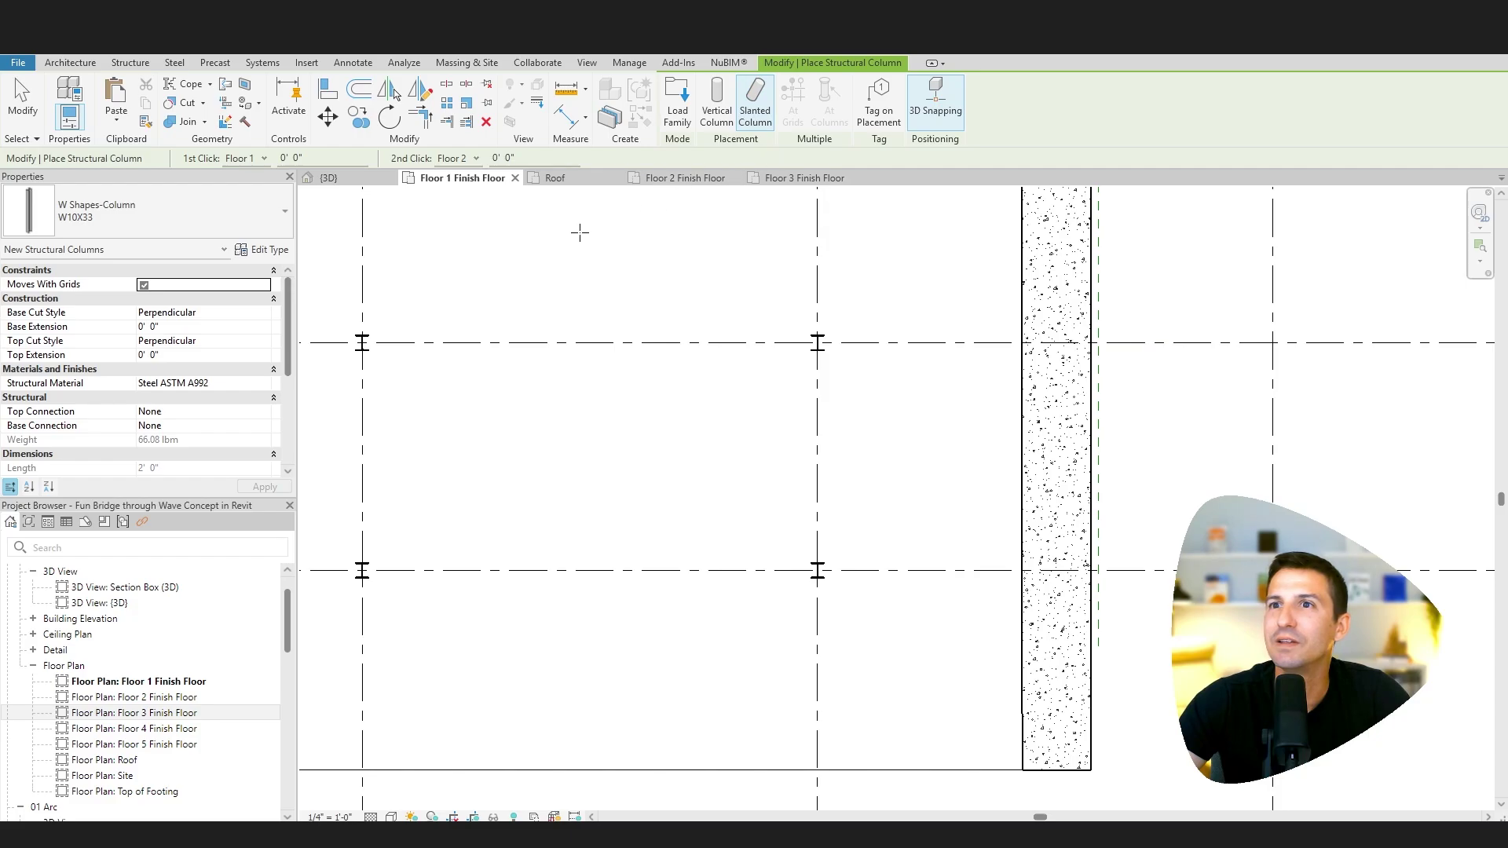
pyautogui.click(943, 114)
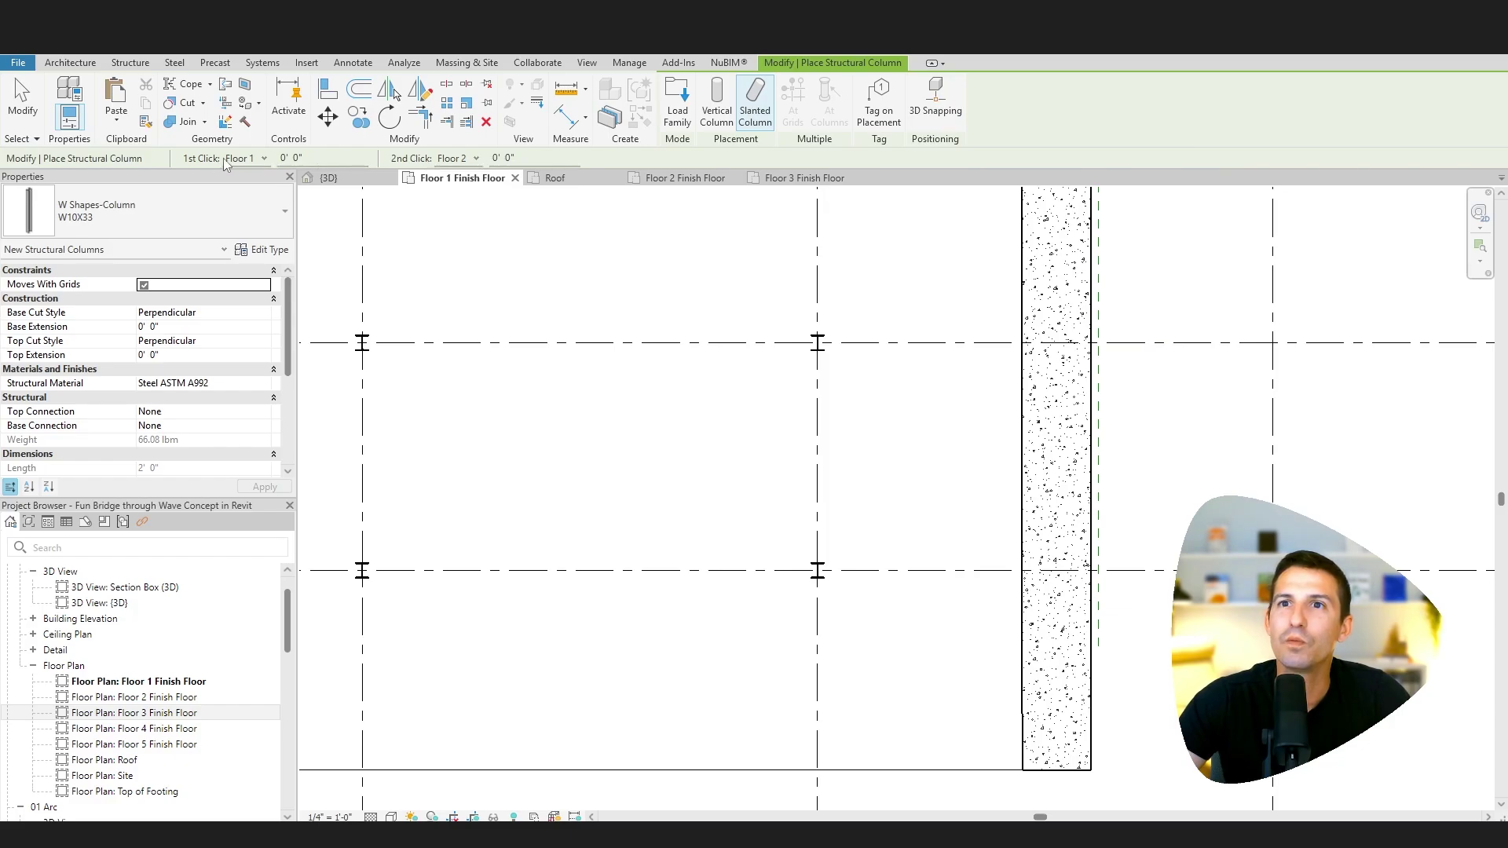
pyautogui.click(256, 159)
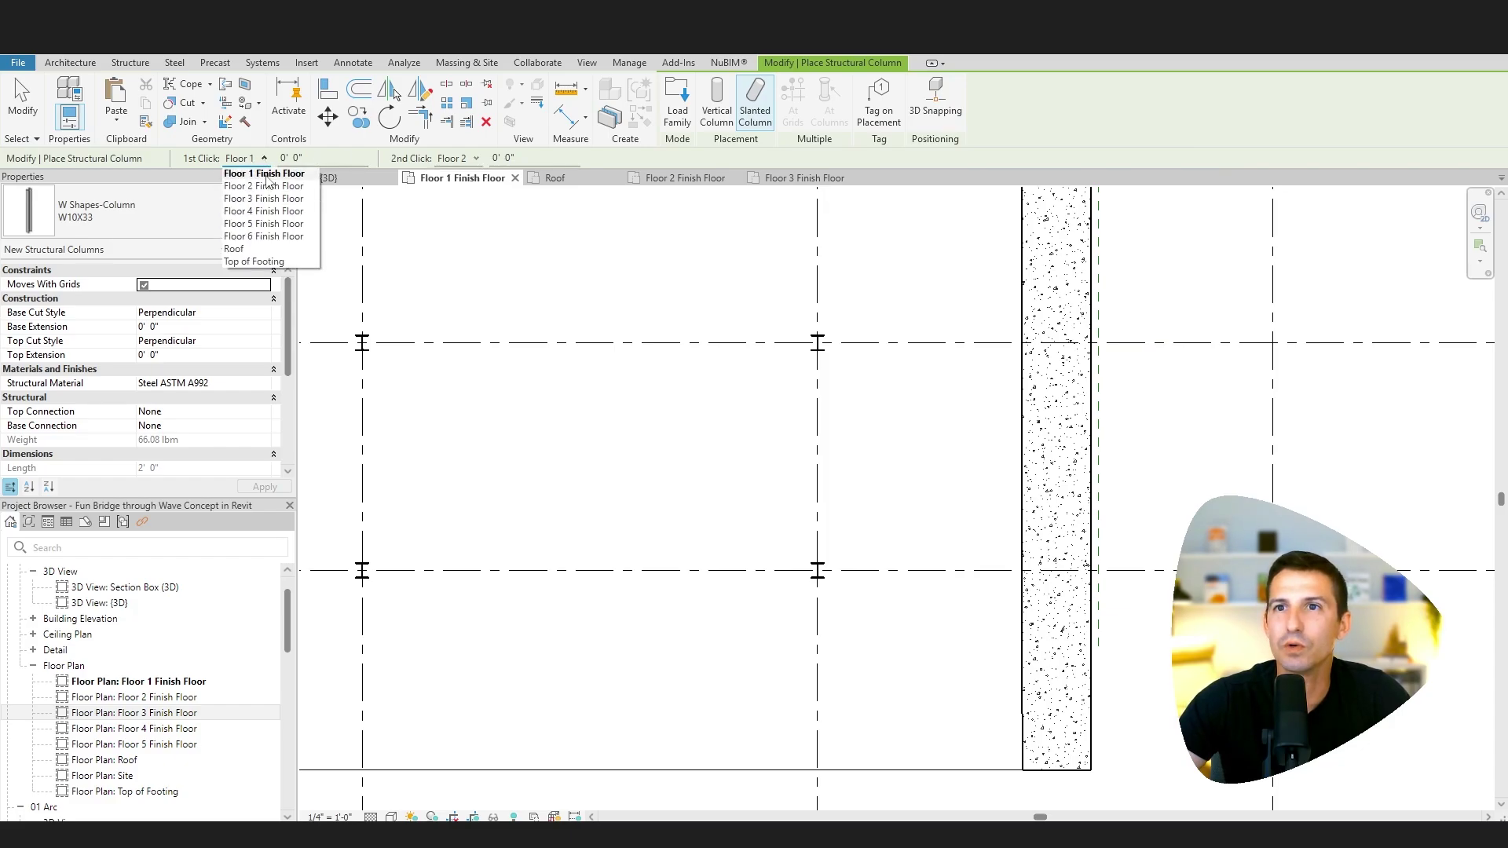
pyautogui.click(266, 176)
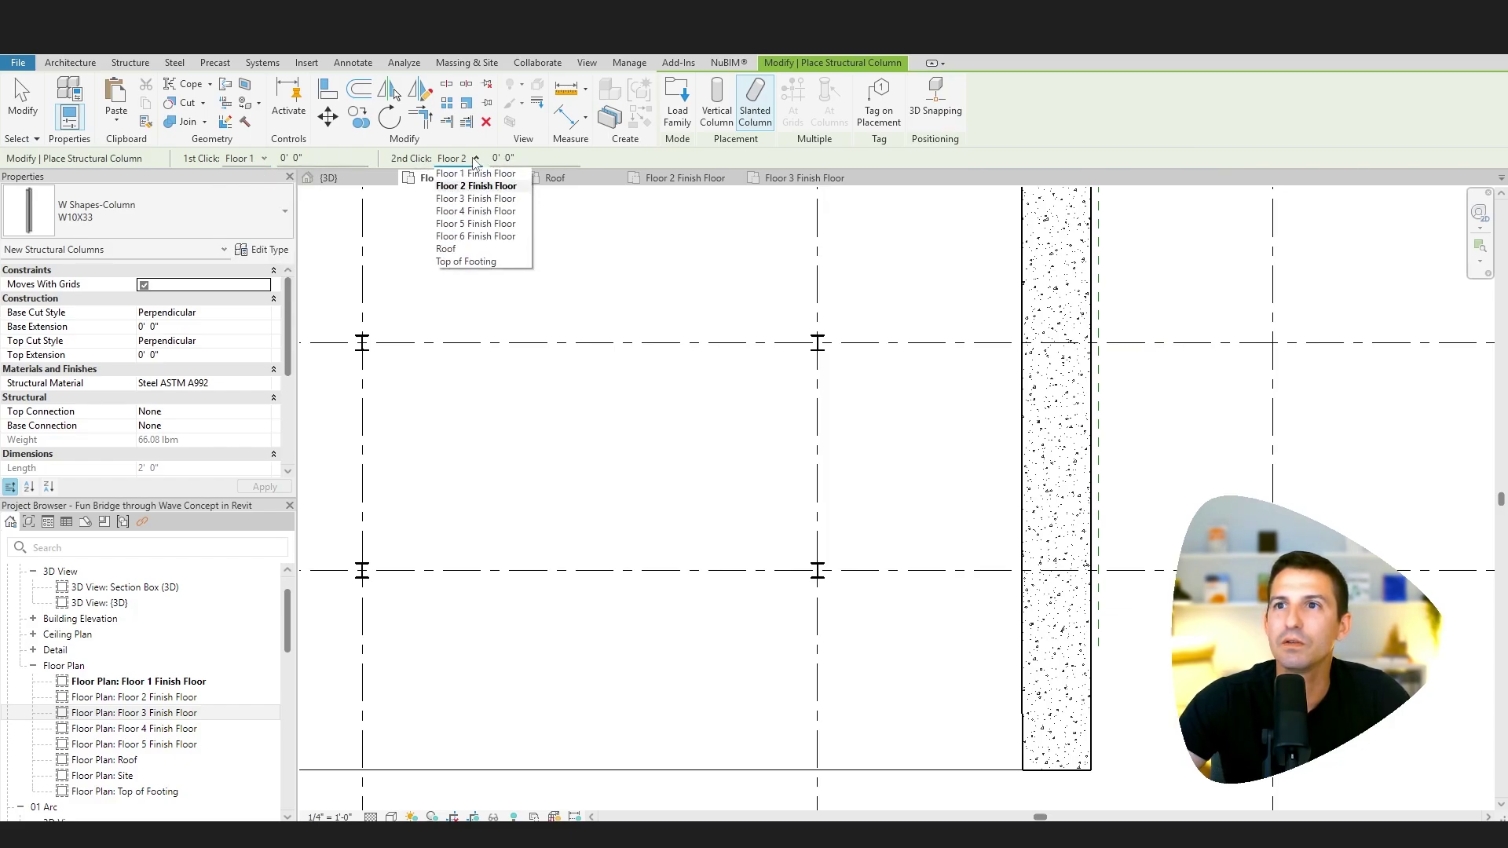
# - Place the brace between two adjacent grid intersections and review it along the wave in 3D
pyautogui.click(359, 571)
pyautogui.click(816, 571)
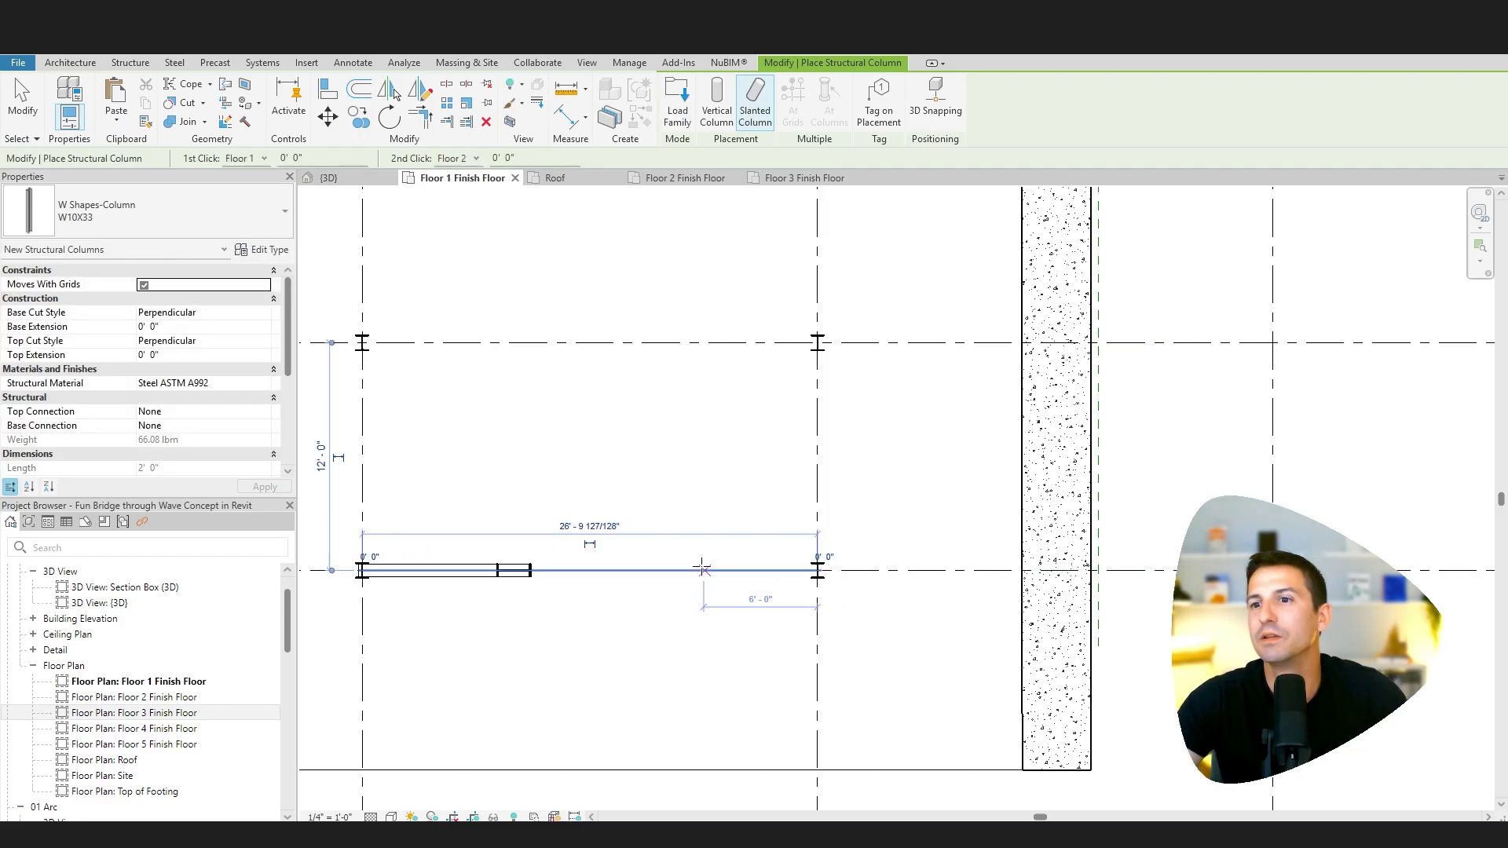
pyautogui.click(328, 178)
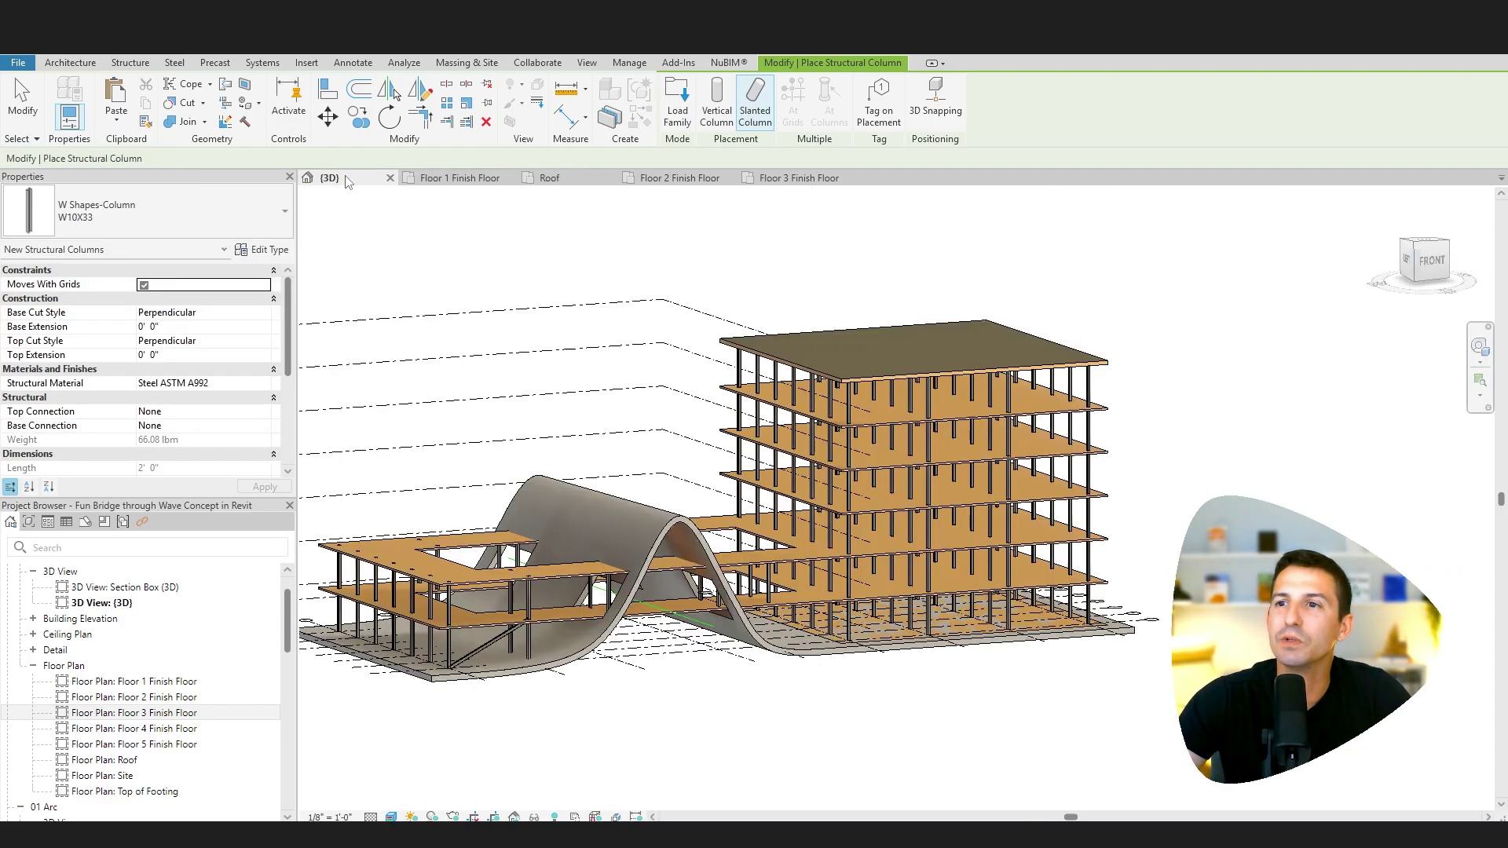
pyautogui.scroll(6, 566, 687)
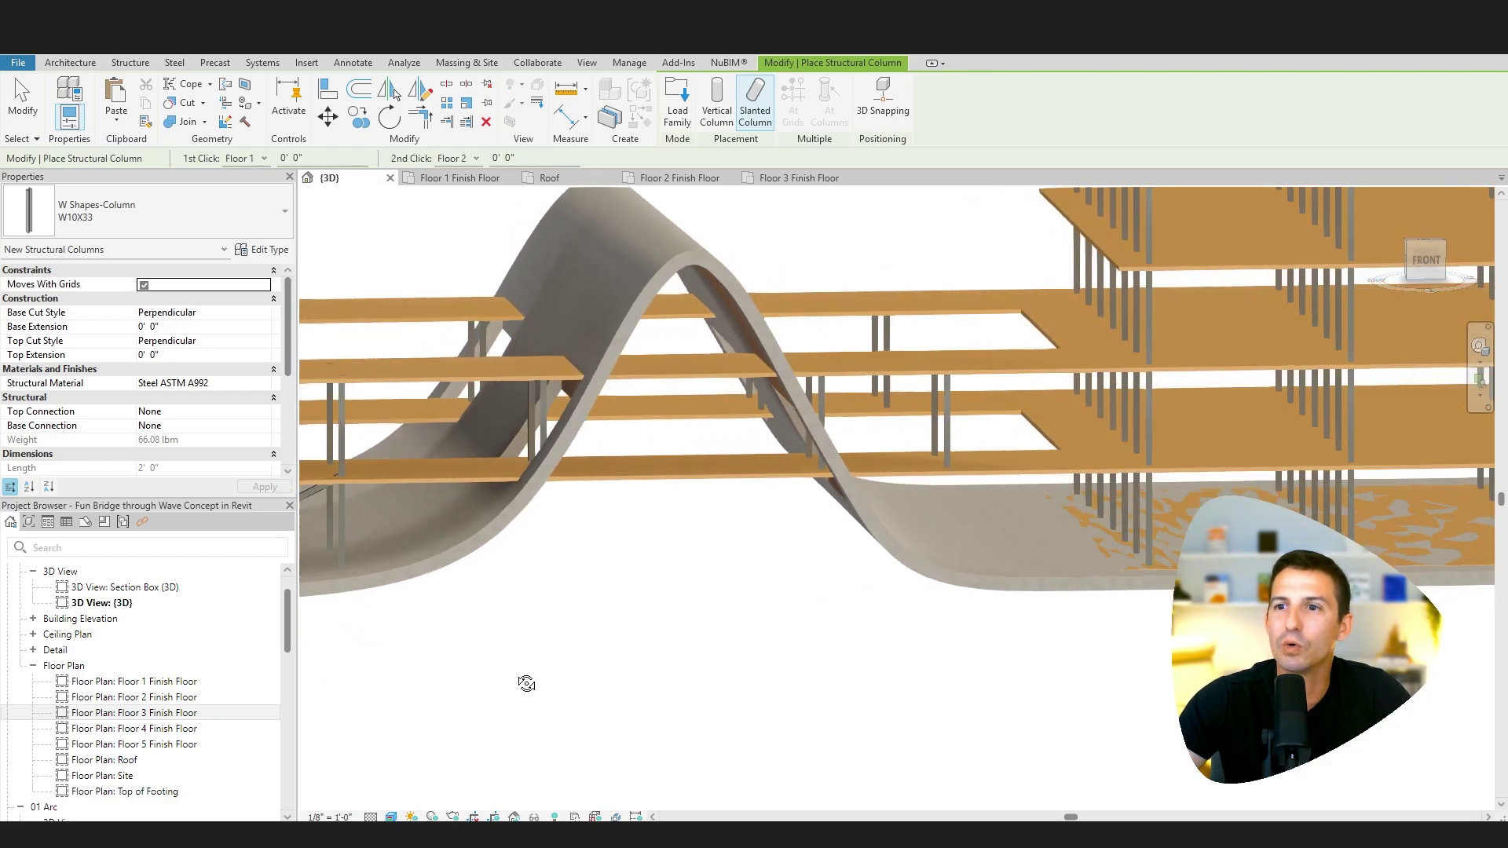
pyautogui.moveTo(525, 683); pyautogui.dragTo(601, 470, button='middle')
# - Give the W10X33 diagonal brace a top offset of -0' 8"
pyautogui.press('Escape')
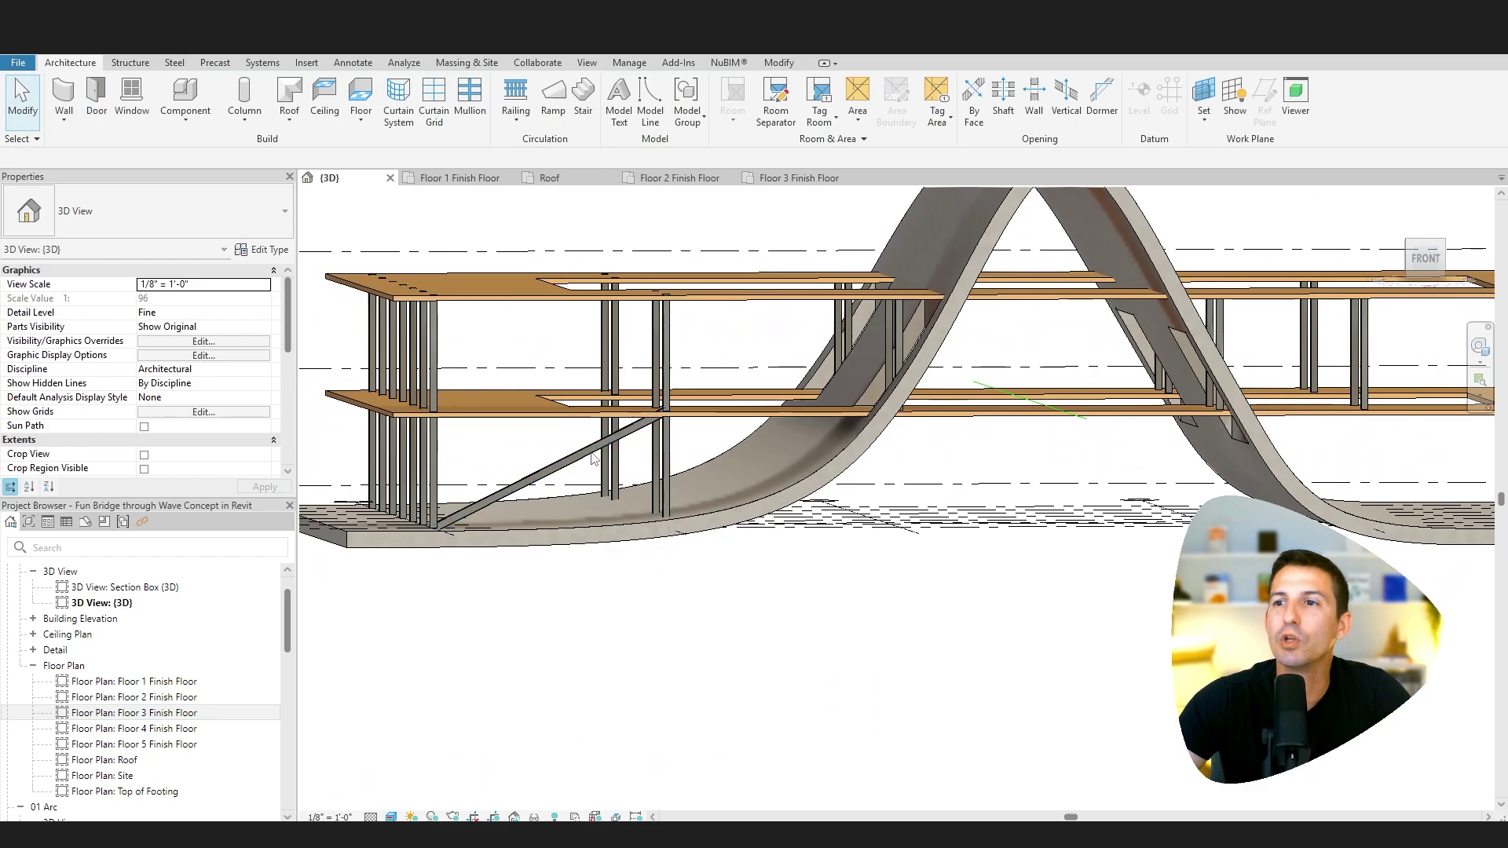
pyautogui.click(585, 454)
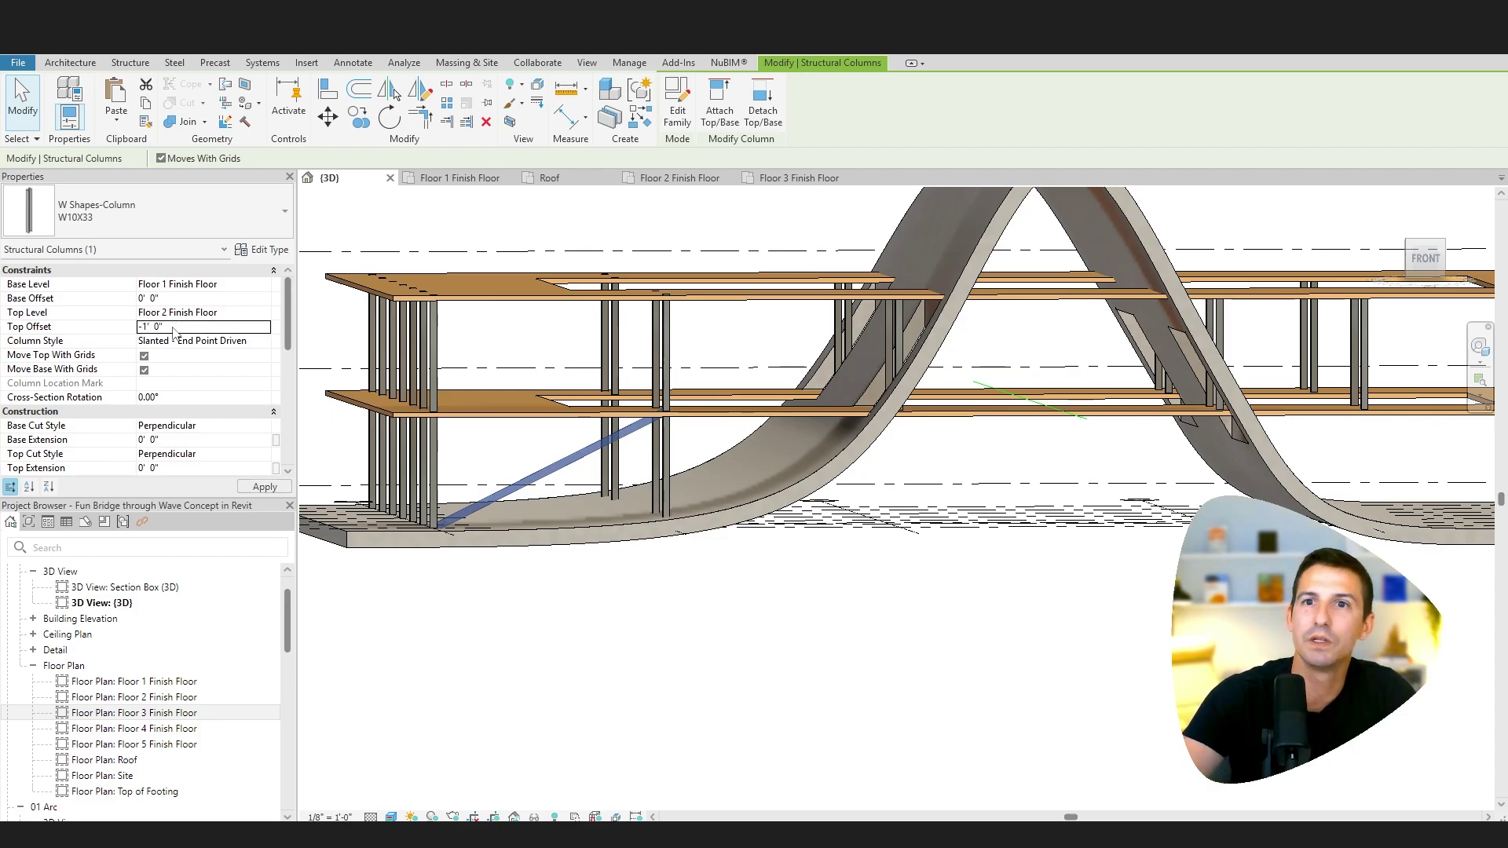
pyautogui.click(265, 487)
pyautogui.scroll(6, 620, 425)
pyautogui.keyDown('shift'); pyautogui.moveTo(959, 503); pyautogui.dragTo(969, 536, button='middle'); pyautogui.keyUp('shift')
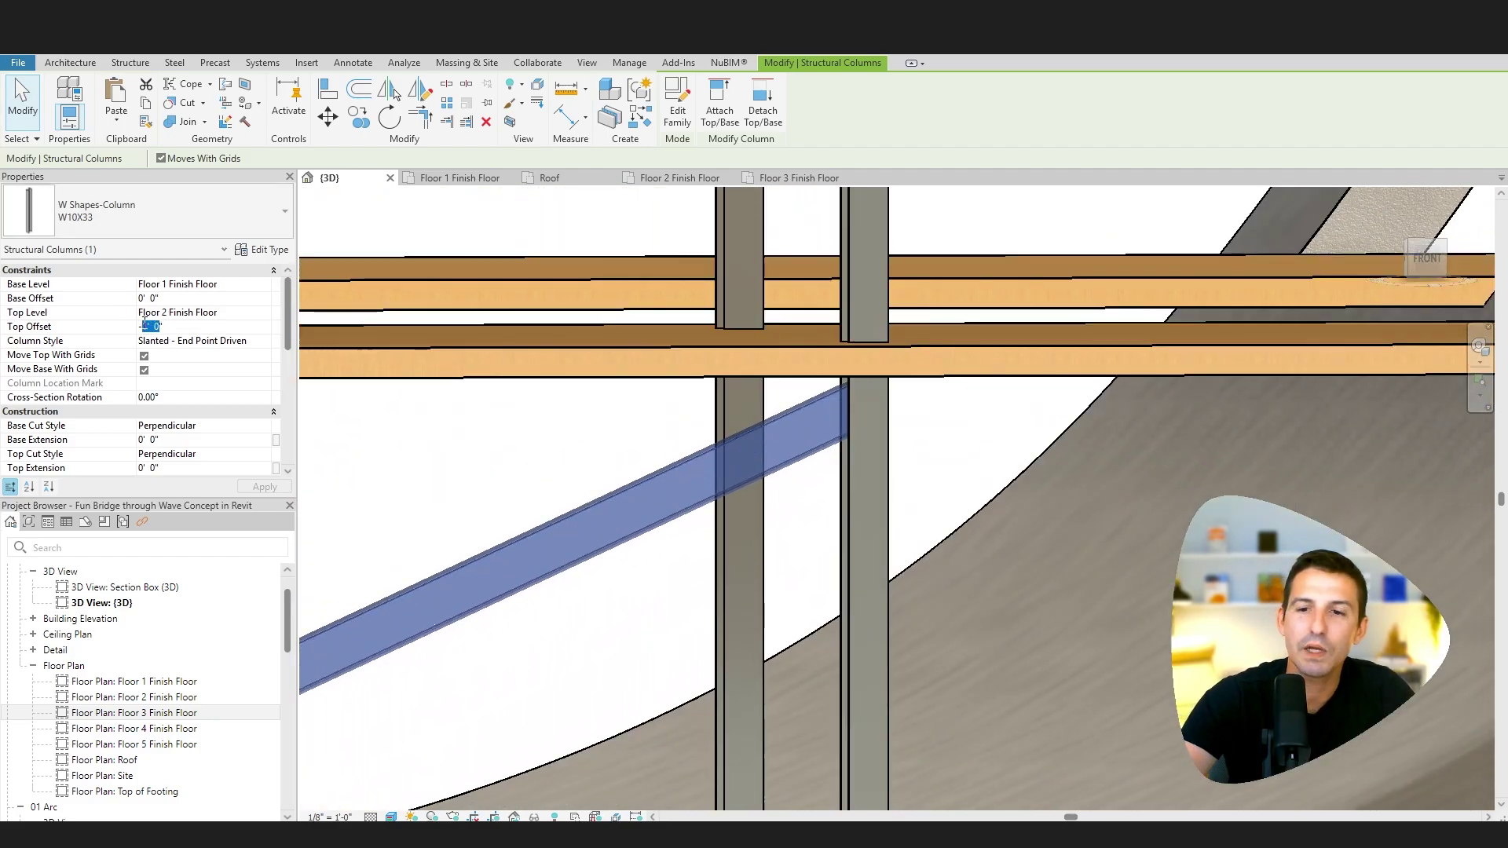
pyautogui.click(264, 489)
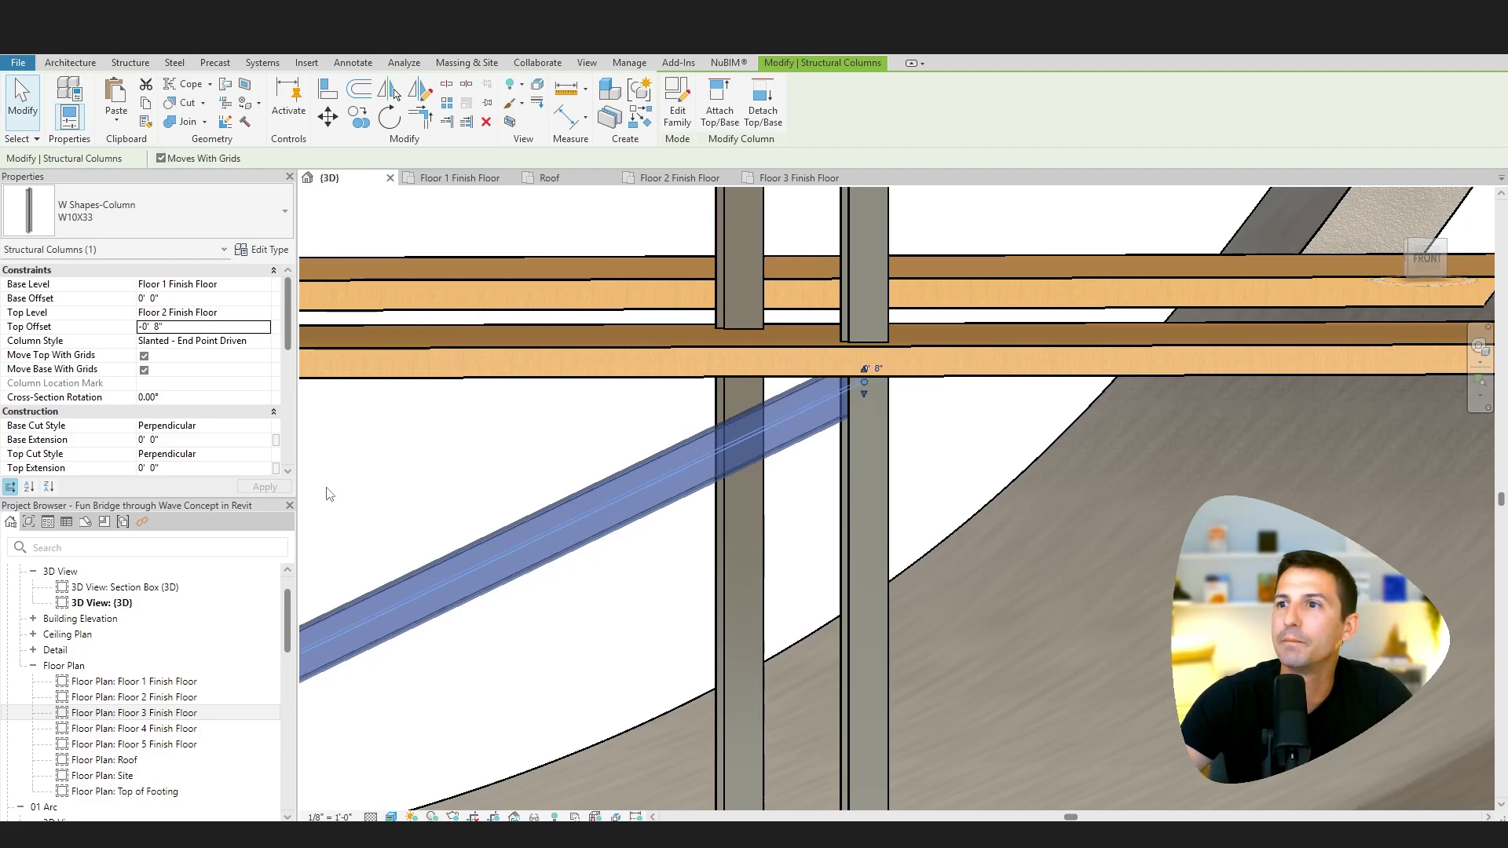
# - Reselect the lowered brace and orbit to a near-front view of the bridge
pyautogui.scroll(-5, 580, 596)
pyautogui.keyDown('shift'); pyautogui.moveTo(580, 596); pyautogui.dragTo(847, 633, button='middle'); pyautogui.keyUp('shift')
pyautogui.scroll(-3, 955, 561)
pyautogui.press('Escape')
pyautogui.moveTo(930, 592); pyautogui.dragTo(855, 560, button='middle')
pyautogui.click(855, 561)
pyautogui.keyDown('shift'); pyautogui.moveTo(966, 614); pyautogui.dragTo(803, 641, button='middle'); pyautogui.keyUp('shift')
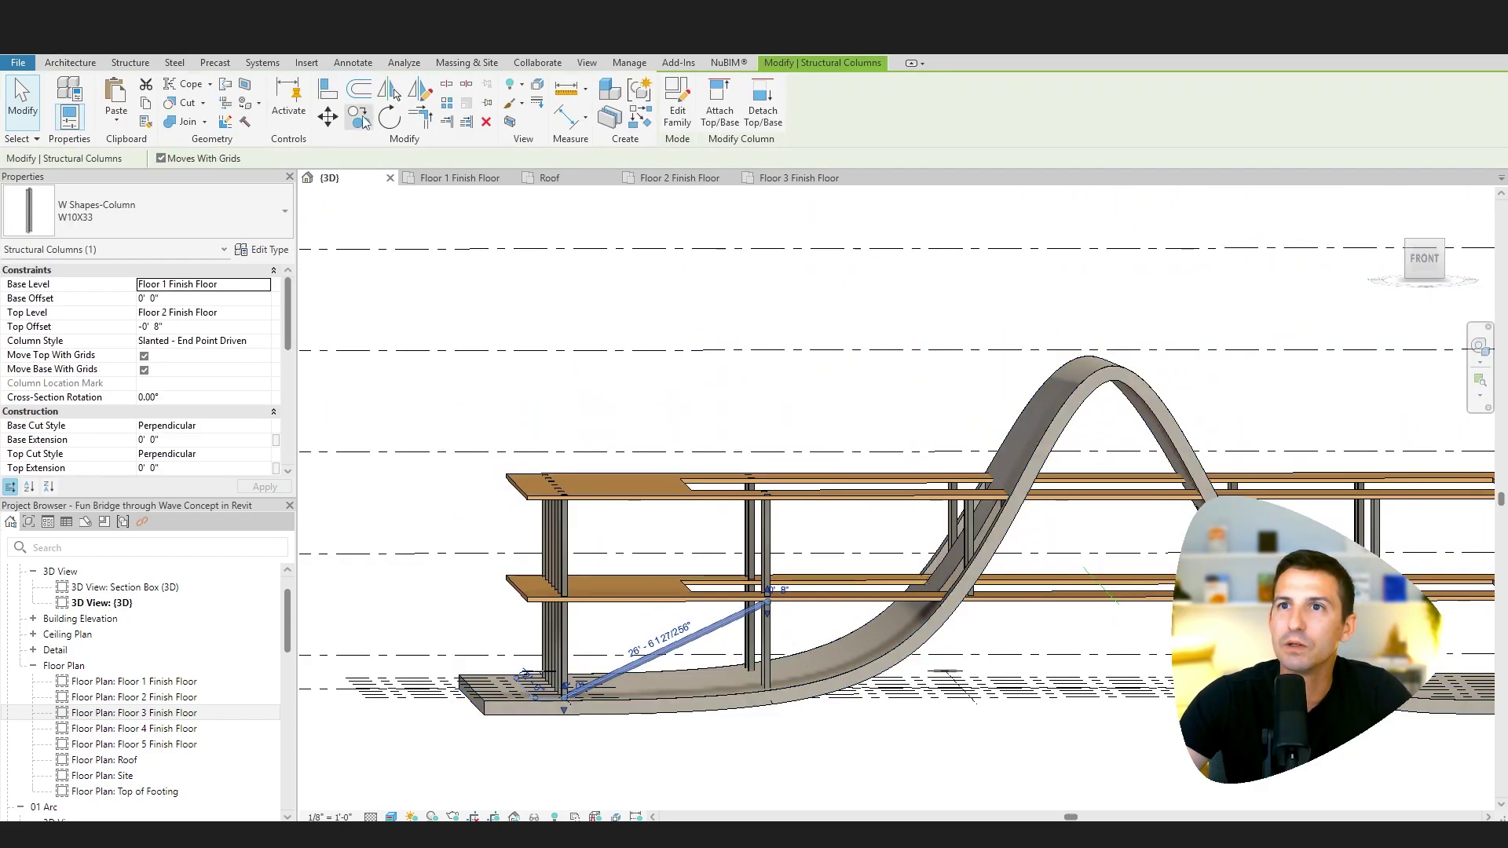
# - Paste the brace aligned to the Floor 2 Finish Floor level
pyautogui.click(117, 120)
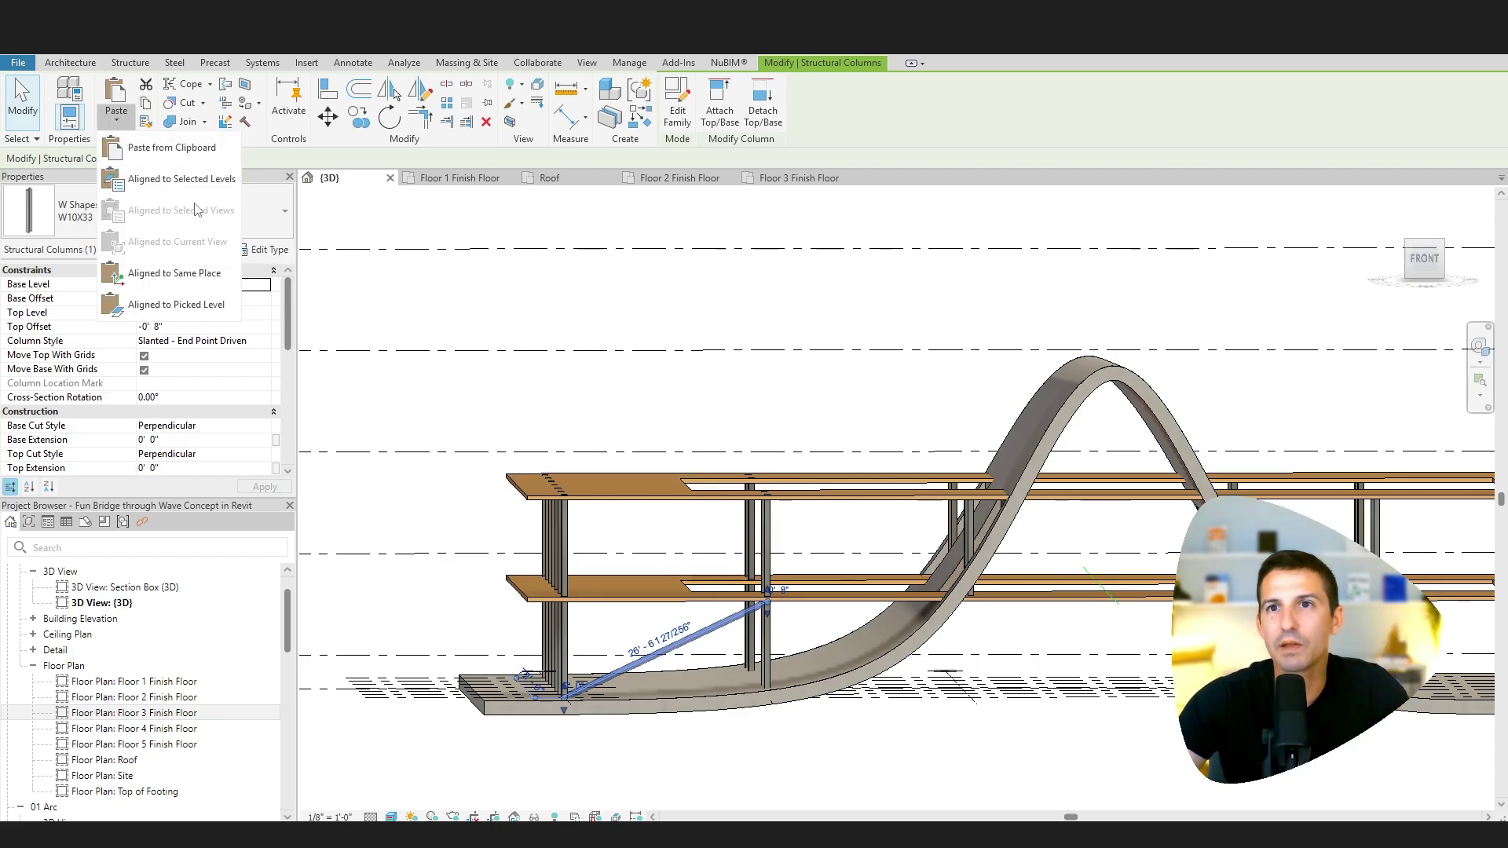
pyautogui.click(181, 179)
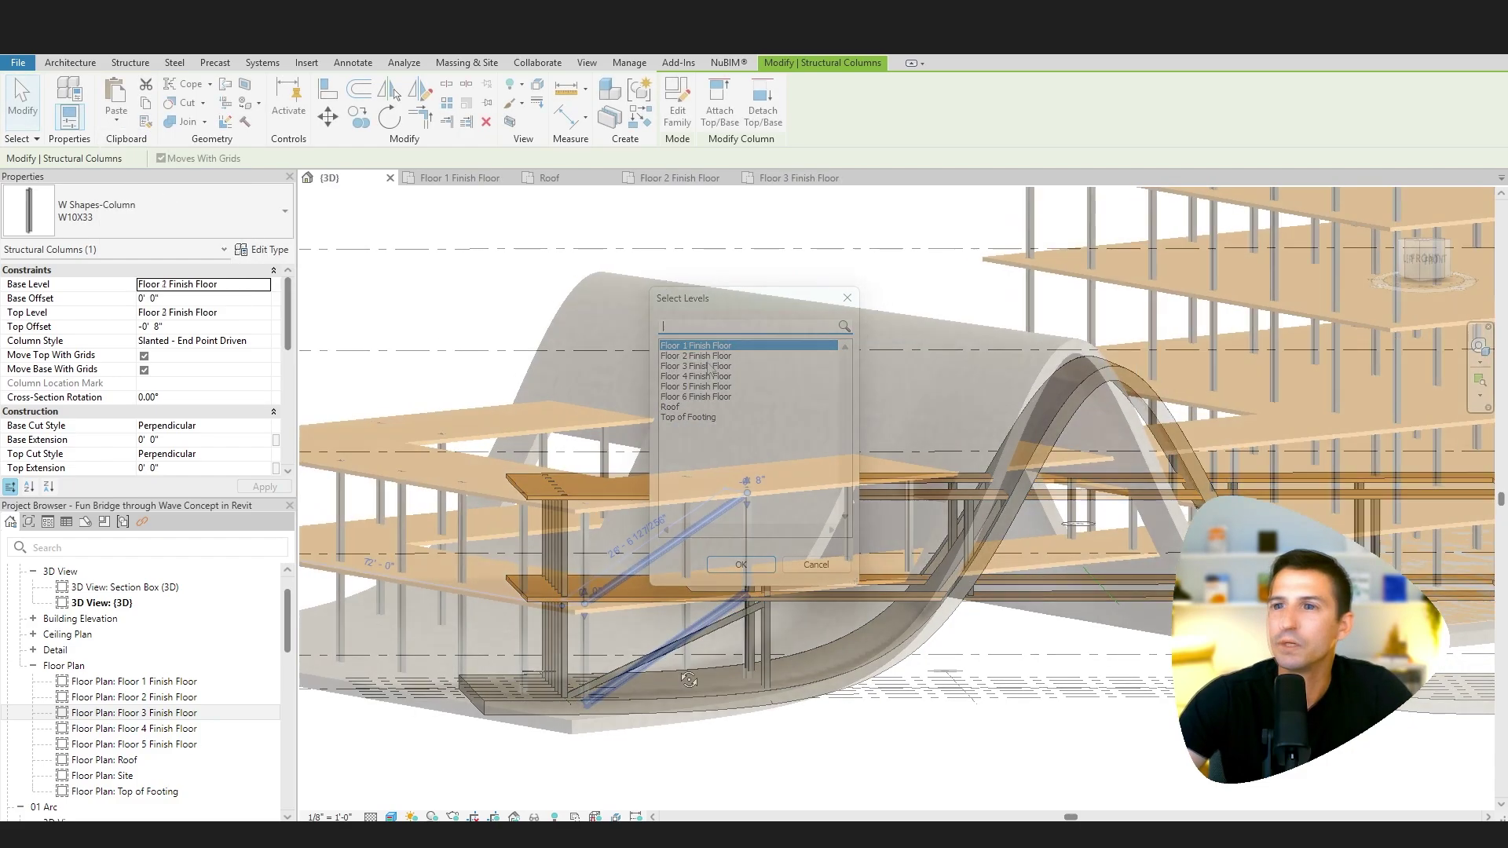
pyautogui.keyDown('shift'); pyautogui.moveTo(597, 660); pyautogui.dragTo(853, 601, button='middle'); pyautogui.keyUp('shift')
# - Mirror the brace with Copy across a grid line to the bridge's opposite end
pyautogui.moveTo(1098, 294); pyautogui.dragTo(790, 334, button='middle')
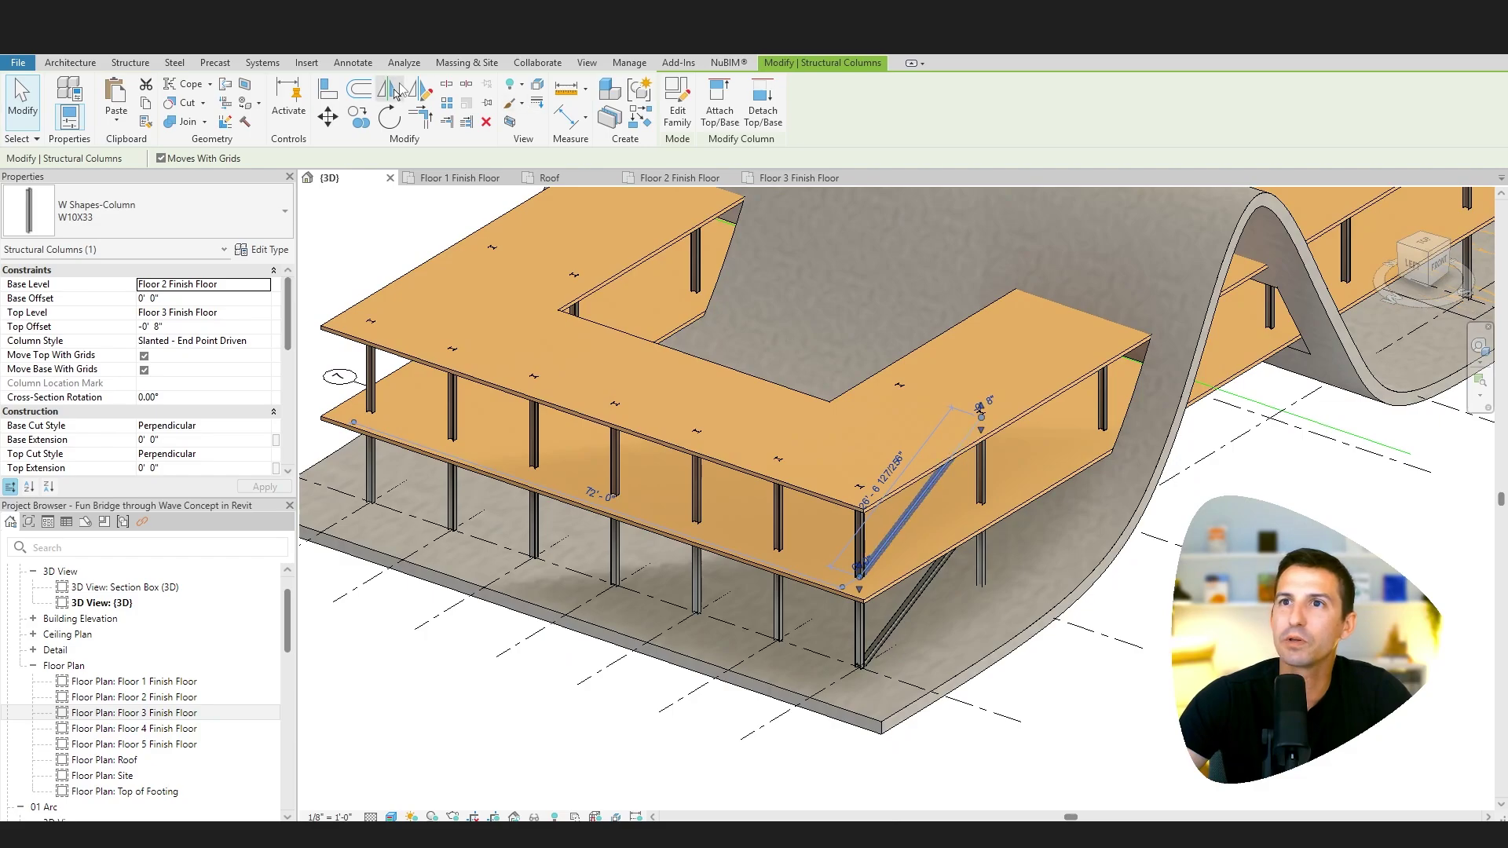
pyautogui.click(396, 92)
pyautogui.click(440, 620)
pyautogui.scroll(-1, 581, 613)
pyautogui.moveTo(616, 613)
pyautogui.keyDown('shift'); pyautogui.mouseDown(button='middle')
pyautogui.moveTo(593, 602)
pyautogui.moveTo(586, 616)
pyautogui.mouseUp(button='middle'); pyautogui.keyUp('shift')
pyautogui.click(586, 615)
pyautogui.scroll(-2, 586, 614)
pyautogui.keyDown('shift'); pyautogui.moveTo(876, 611); pyautogui.dragTo(729, 601, button='middle'); pyautogui.keyUp('shift')
# - Orbit to a higher oblique view and compare the bracing with the reference render
pyautogui.scroll(3, 564, 557)
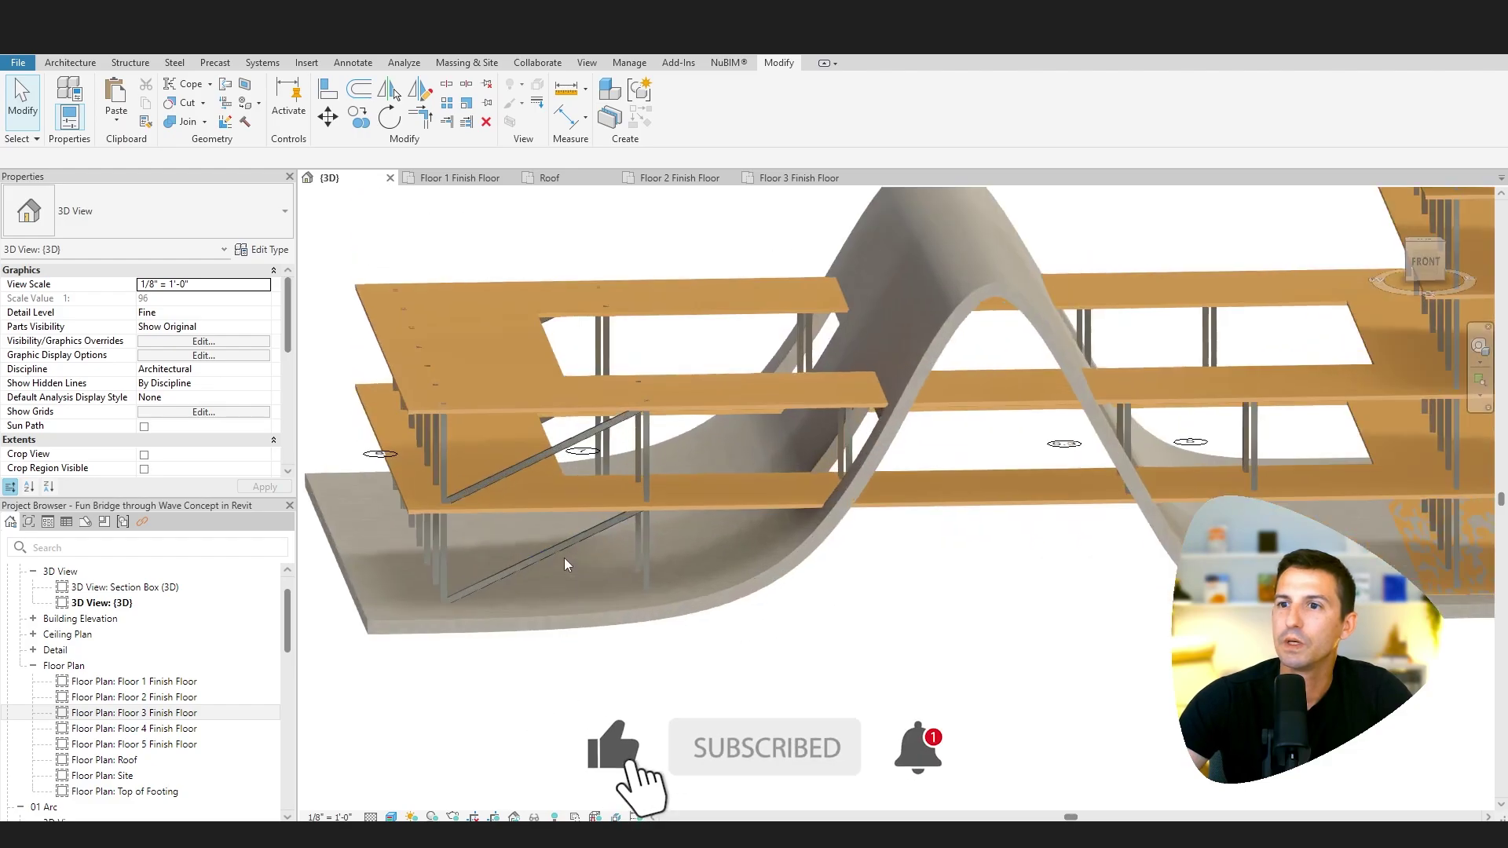
pyautogui.keyDown('shift'); pyautogui.moveTo(564, 558); pyautogui.dragTo(554, 553, button='middle'); pyautogui.keyUp('shift')
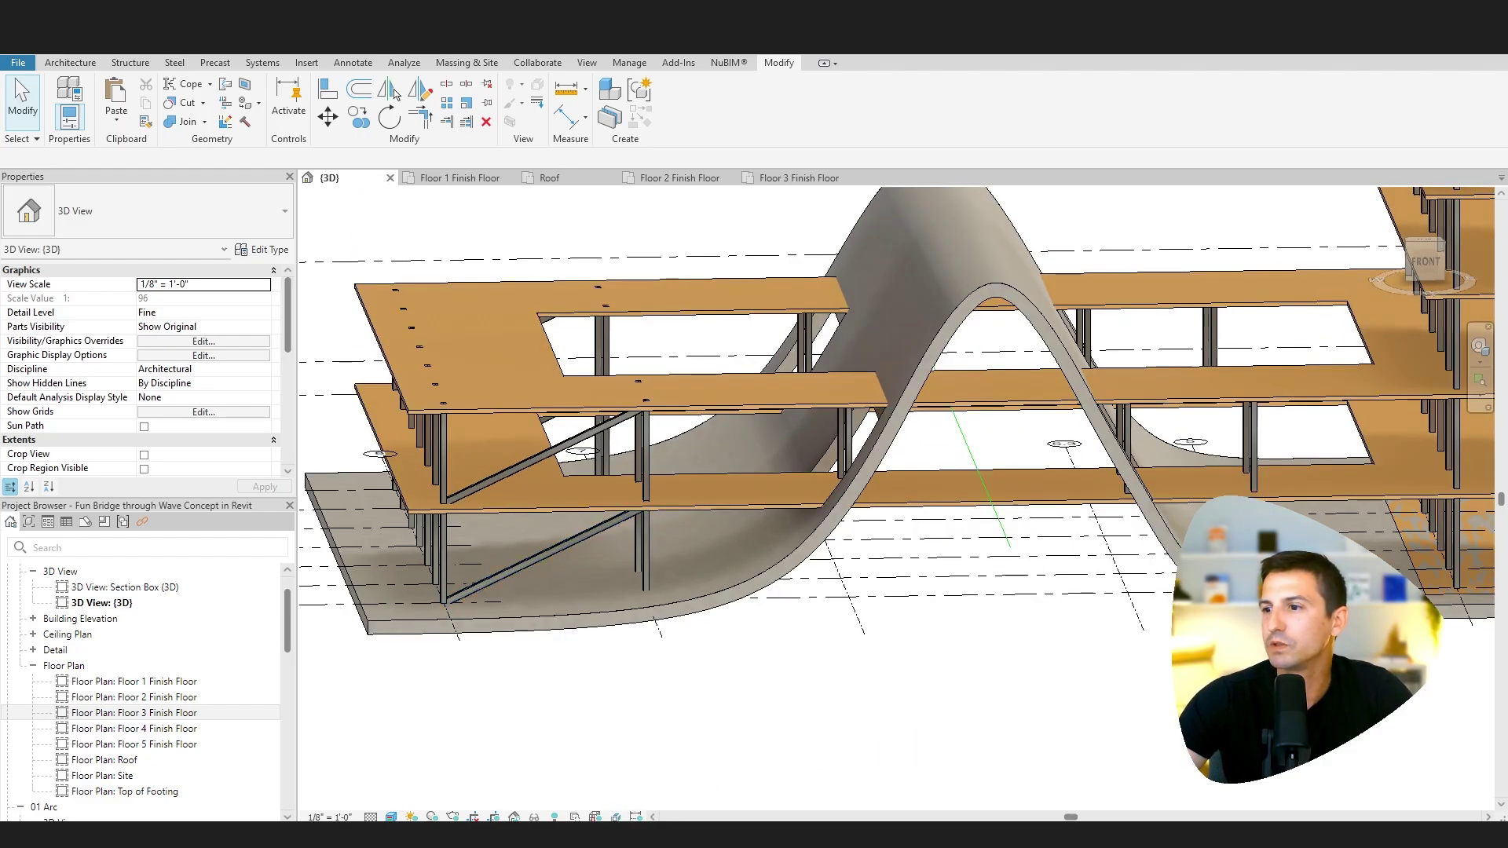
pyautogui.hotkey('alt', 'Tab')
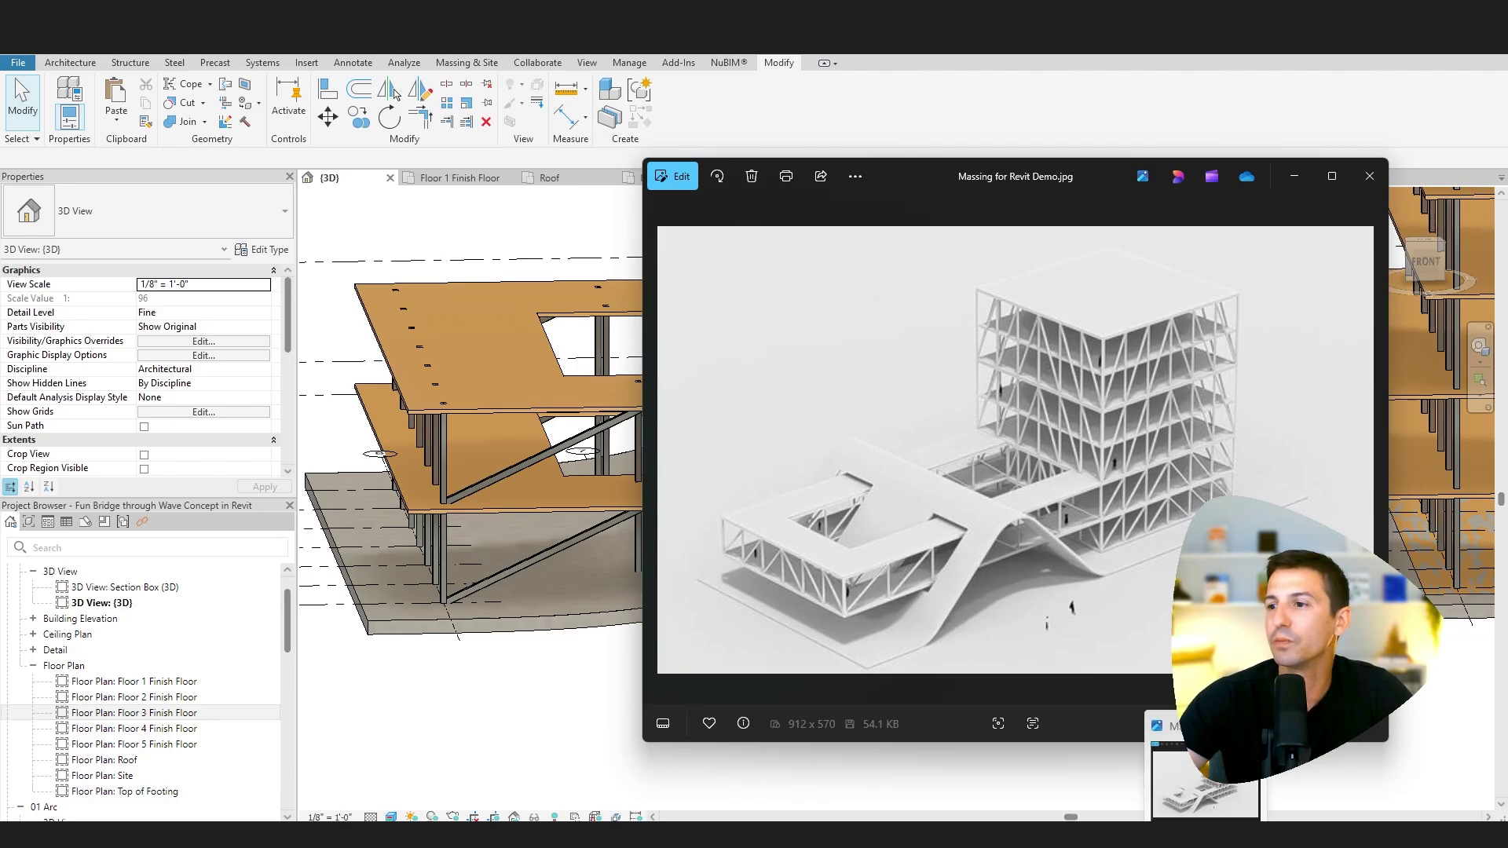
pyautogui.hotkey('alt', 'Tab')
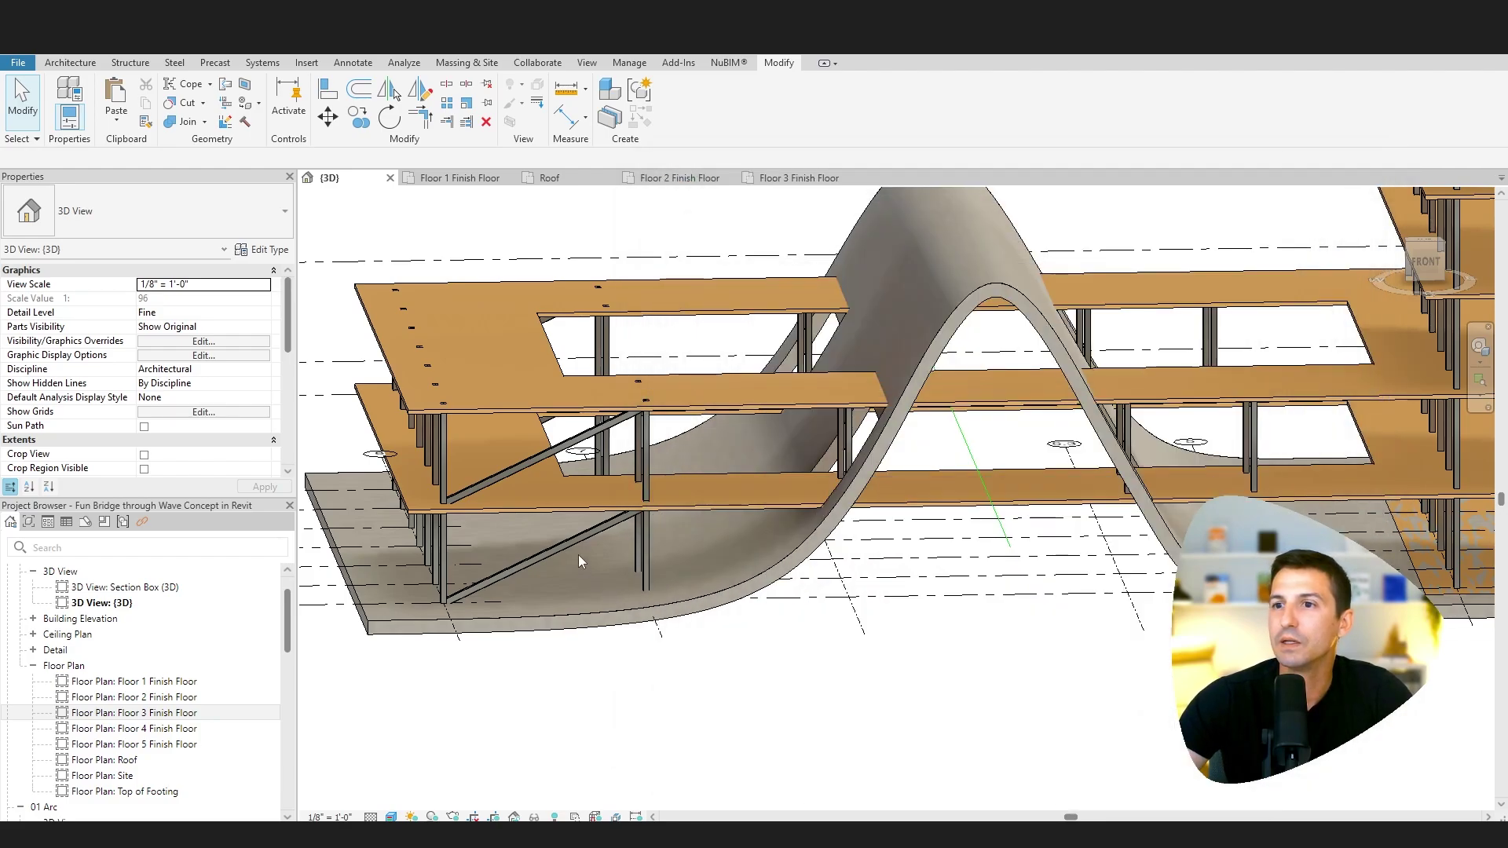
# - Orbit from a near-front view to an aerial view of the whole model
pyautogui.moveTo(622, 554)
pyautogui.keyDown('shift'); pyautogui.mouseDown(button='middle')
pyautogui.moveTo(646, 606)
pyautogui.moveTo(617, 542)
pyautogui.mouseUp(button='middle'); pyautogui.keyUp('shift')
pyautogui.moveTo(348, 451); pyautogui.dragTo(353, 453)
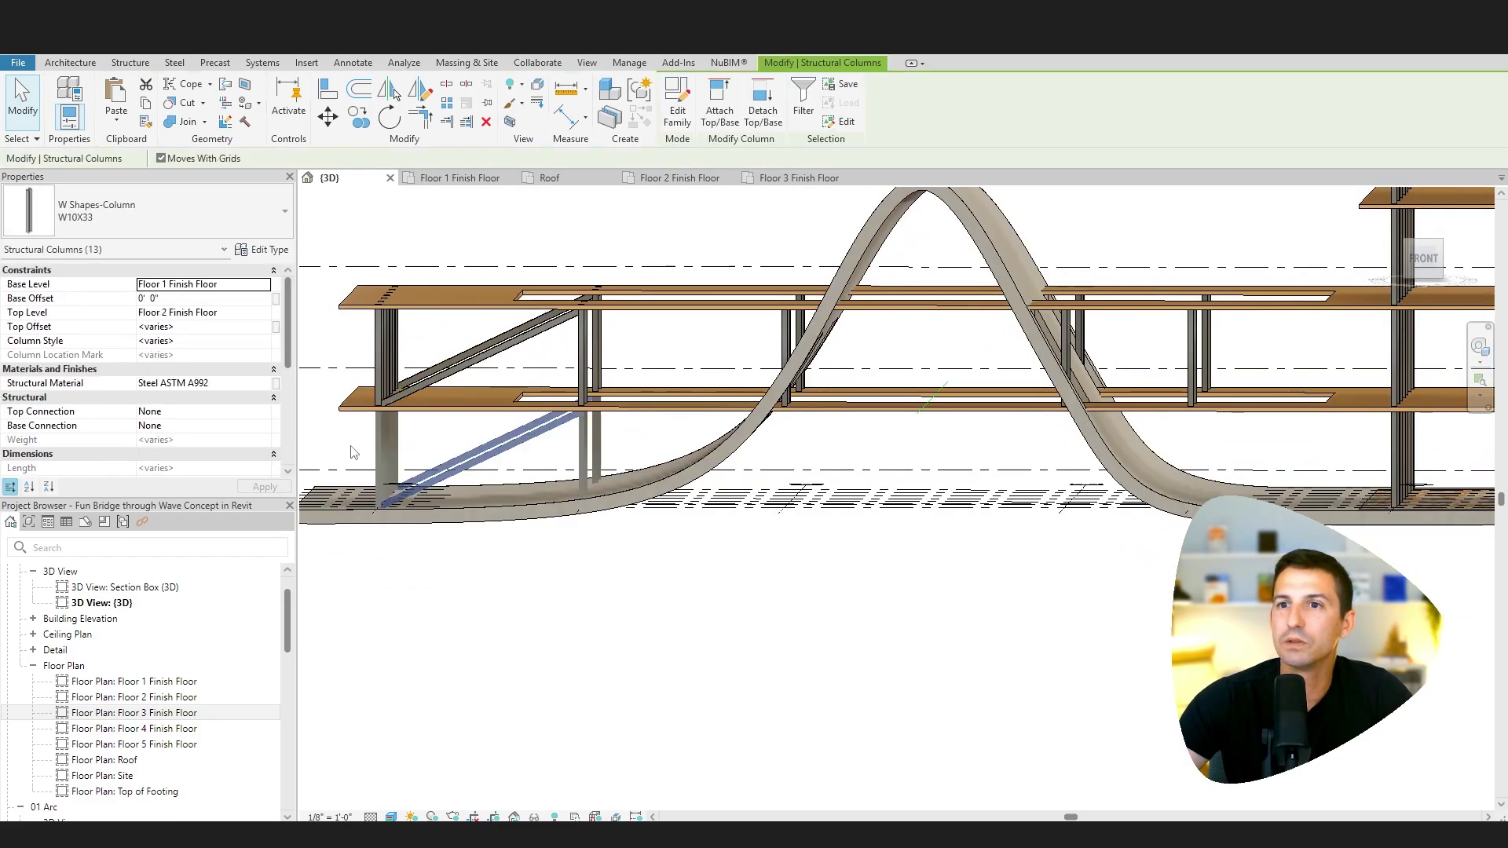
pyautogui.press('Escape')
pyautogui.keyDown('shift'); pyautogui.moveTo(468, 449); pyautogui.dragTo(741, 609, button='middle'); pyautogui.keyUp('shift')
# - Glance at the Floor 1 plan, then select a slanted brace in the 3D view
pyautogui.click(460, 178)
pyautogui.moveTo(548, 616); pyautogui.dragTo(601, 615, button='middle')
pyautogui.click(328, 178)
pyautogui.keyDown('shift'); pyautogui.moveTo(597, 550); pyautogui.dragTo(667, 578, button='middle'); pyautogui.keyUp('shift')
pyautogui.click(786, 495)
pyautogui.keyDown('shift'); pyautogui.moveTo(864, 503); pyautogui.dragTo(779, 566, button='middle'); pyautogui.keyUp('shift')
# - In the Floor 2 plan, copy the brace to the next column bay and one grid row up
pyautogui.click(680, 178)
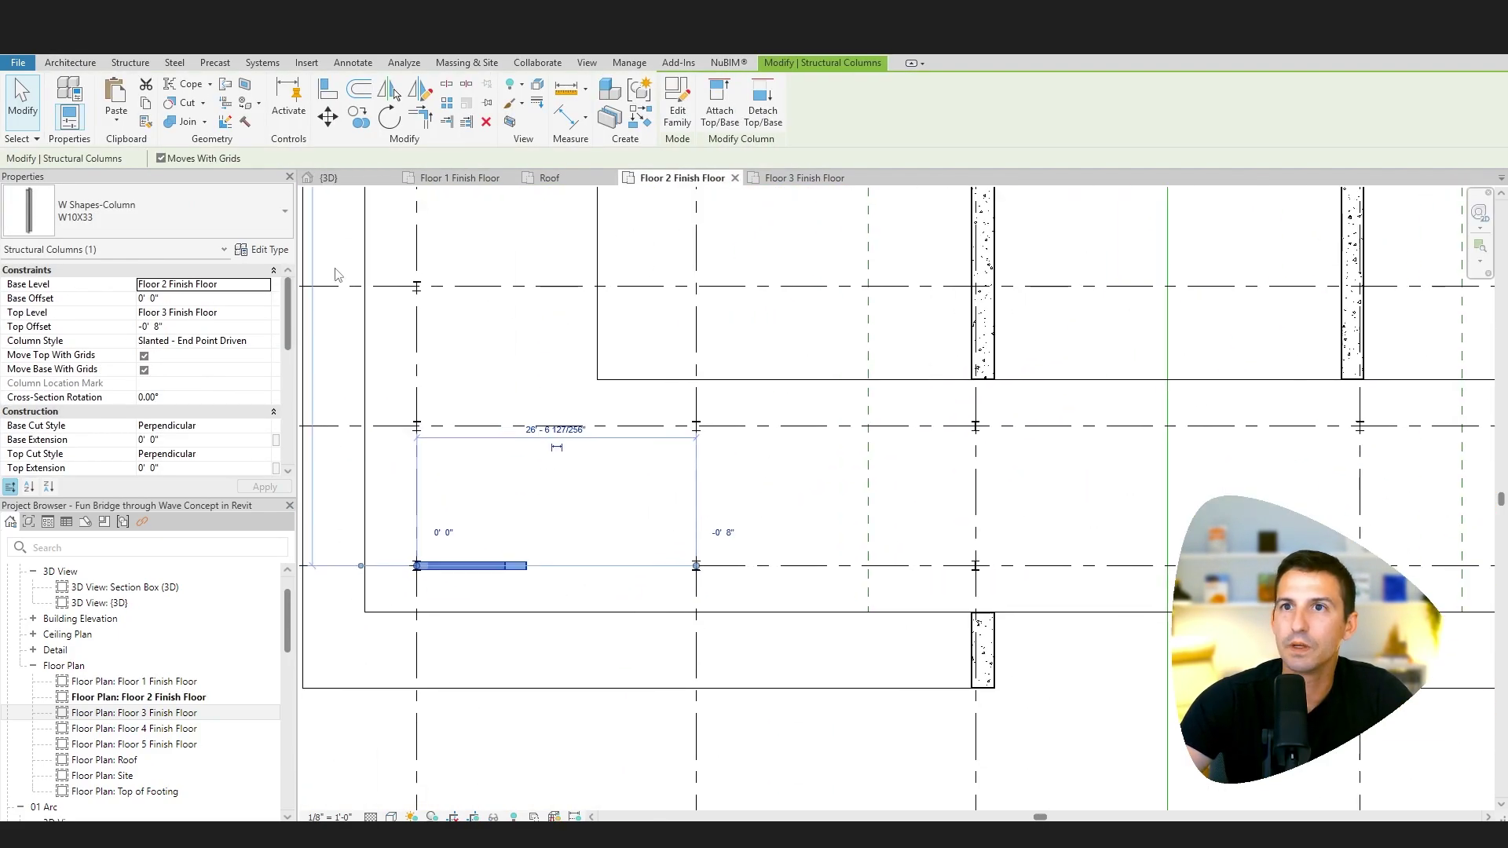
pyautogui.click(359, 118)
pyautogui.scroll(5, 417, 563)
pyautogui.click(418, 552)
pyautogui.click(707, 601)
pyautogui.scroll(-8, 707, 600)
pyautogui.scroll(10, 710, 522)
pyautogui.click(709, 534)
pyautogui.scroll(-10, 709, 534)
pyautogui.press('Escape')
pyautogui.moveTo(694, 330); pyautogui.dragTo(607, 263, button='middle')
# - Select the braces and mirror them with Copy across the middle grid
pyautogui.click(328, 178)
pyautogui.keyDown('shift'); pyautogui.moveTo(625, 577); pyautogui.dragTo(739, 502, button='middle'); pyautogui.keyUp('shift')
pyautogui.keyDown('ctrl'); pyautogui.click(726, 367); pyautogui.keyUp('ctrl')
pyautogui.keyDown('ctrl'); pyautogui.click(737, 389); pyautogui.keyUp('ctrl')
pyautogui.keyDown('ctrl'); pyautogui.click(727, 503); pyautogui.keyUp('ctrl')
pyautogui.keyDown('ctrl'); pyautogui.click(752, 519); pyautogui.keyUp('ctrl')
pyautogui.keyDown('ctrl'); pyautogui.click(550, 519); pyautogui.keyUp('ctrl')
pyautogui.keyDown('shift'); pyautogui.moveTo(707, 581); pyautogui.dragTo(613, 581, button='middle'); pyautogui.keyUp('shift')
pyautogui.click(390, 91)
pyautogui.click(701, 460)
# - In the Floor 2 plan, place three slanted brace columns (CL) starting at grids H and F
pyautogui.click(679, 178)
pyautogui.press('c')
pyautogui.press('l')
pyautogui.scroll(4, 758, 566)
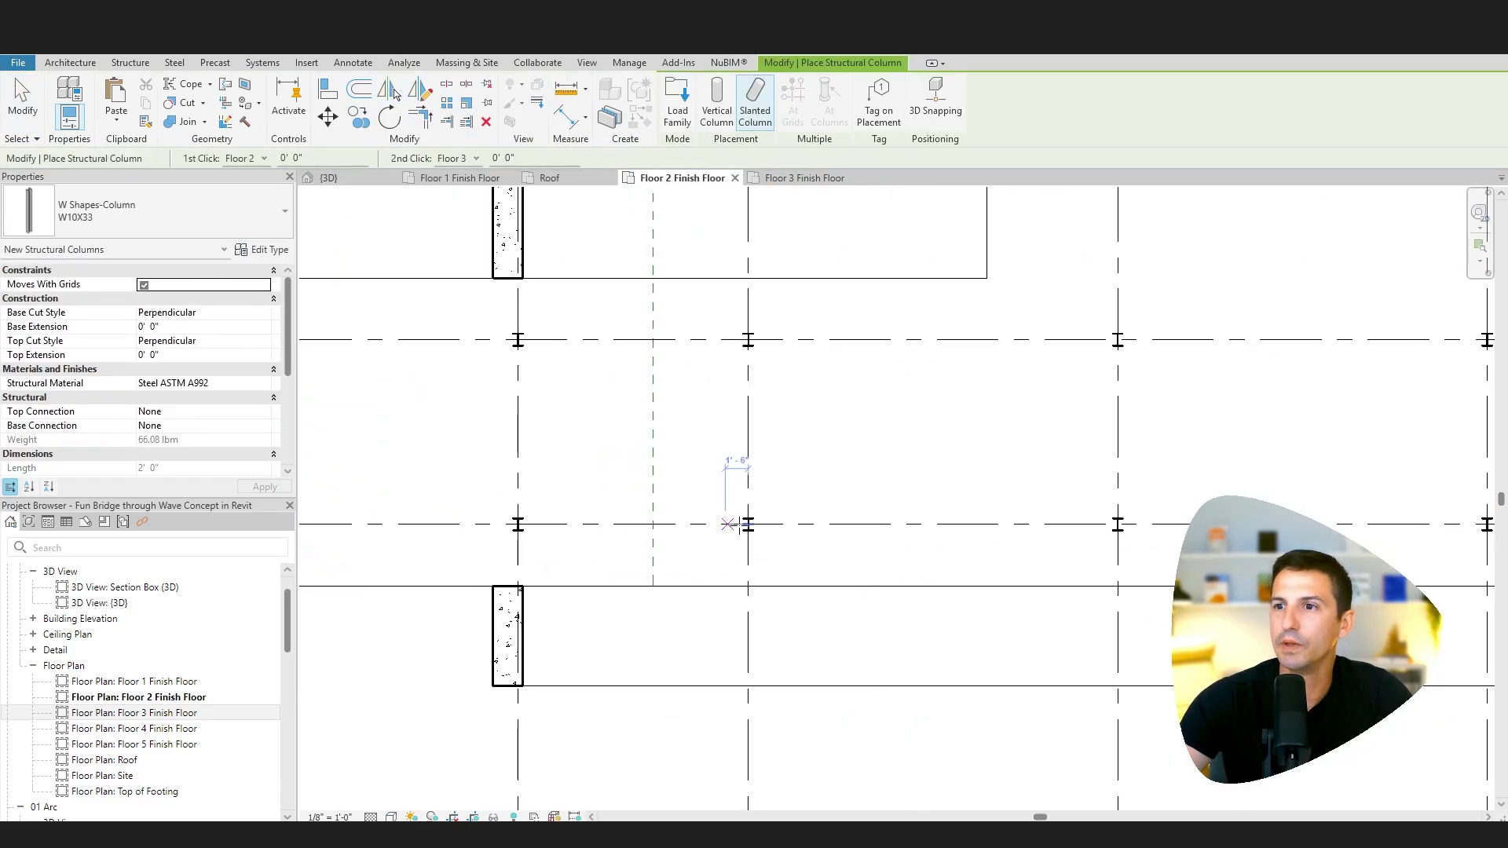
pyautogui.click(757, 528)
pyautogui.click(644, 528)
pyautogui.click(758, 284)
pyautogui.click(644, 284)
pyautogui.click(933, 496)
pyautogui.click(777, 495)
pyautogui.scroll(-3, 544, 291)
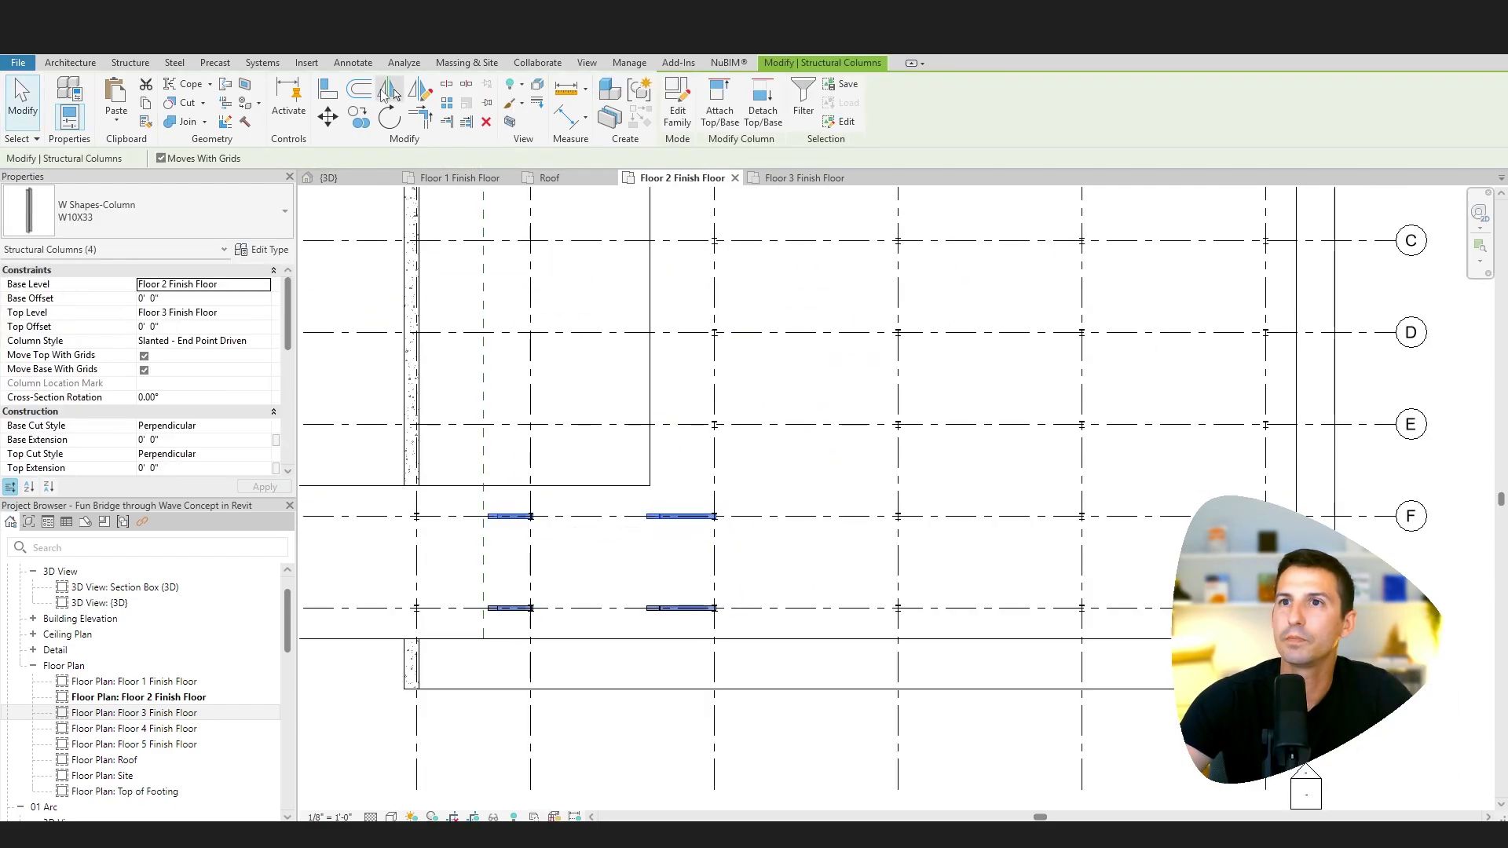
pyautogui.press('Escape')
pyautogui.press('Escape')
# - In the 3D view, mirror the new slanted columns across the middle grid
pyautogui.scroll(-4, 536, 264)
pyautogui.hotkey('ctrl', 'Tab')
pyautogui.scroll(-6, 758, 563)
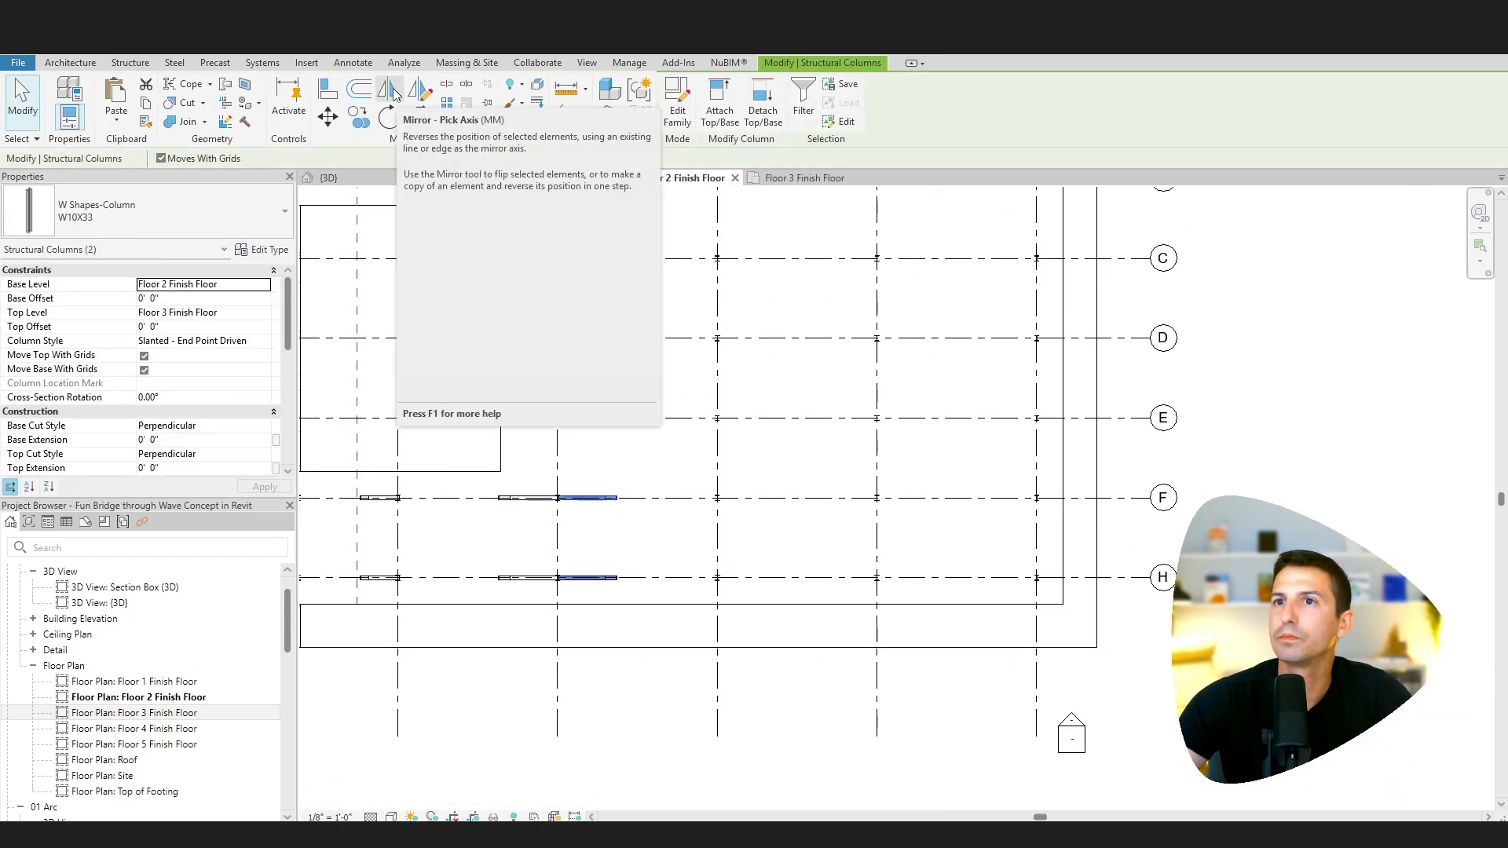
pyautogui.rightClick(616, 495)
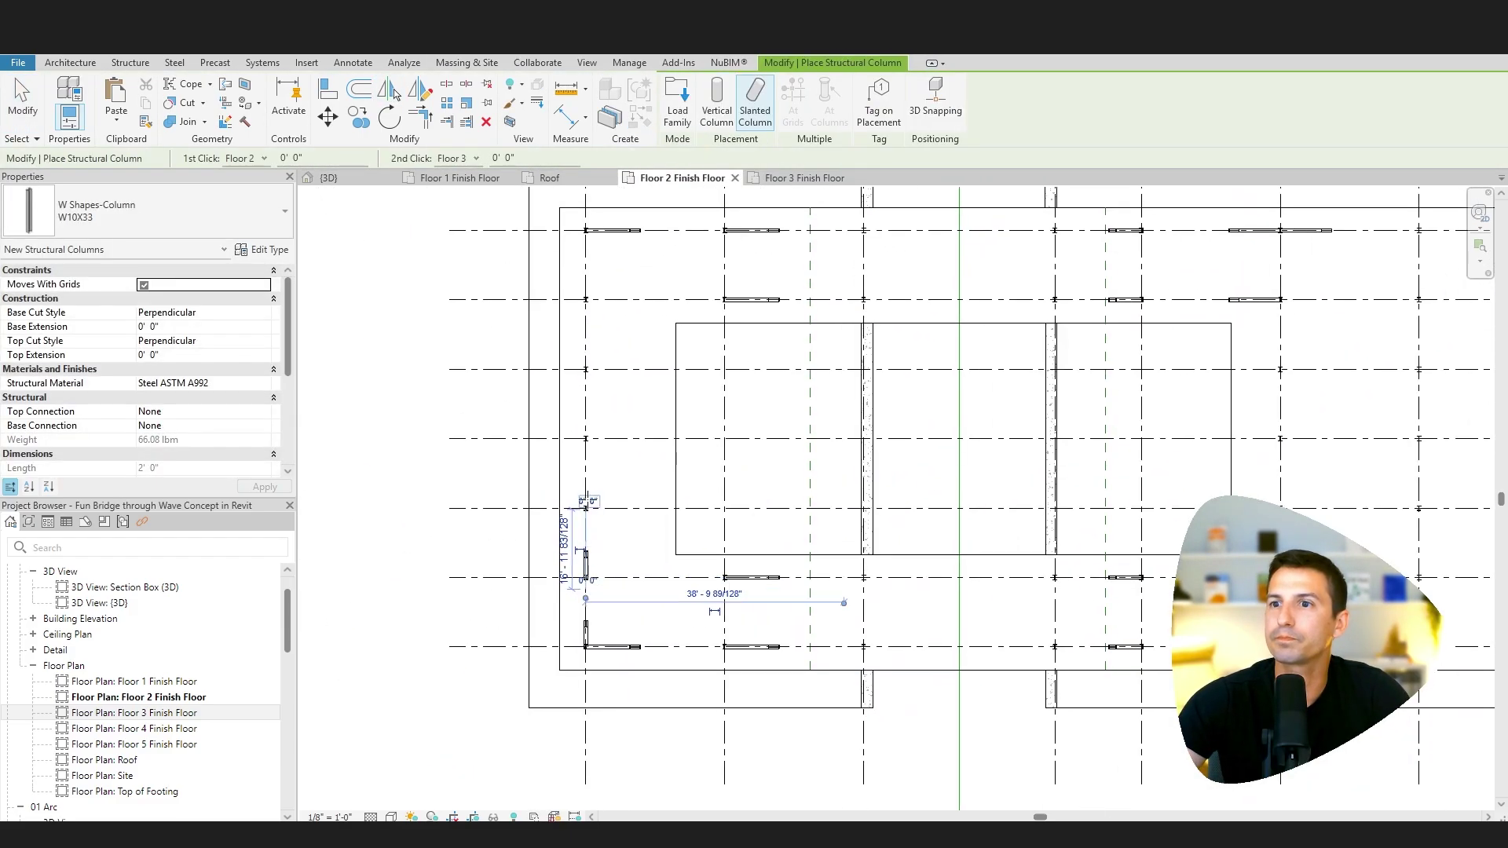
pyautogui.click(586, 508)
pyautogui.click(586, 438)
pyautogui.press('Escape')
pyautogui.press('Escape')
pyautogui.click(463, 439)
pyautogui.click(330, 178)
pyautogui.scroll(5, 660, 550)
pyautogui.keyDown('shift'); pyautogui.moveTo(629, 550); pyautogui.dragTo(662, 574, button='middle'); pyautogui.keyUp('shift')
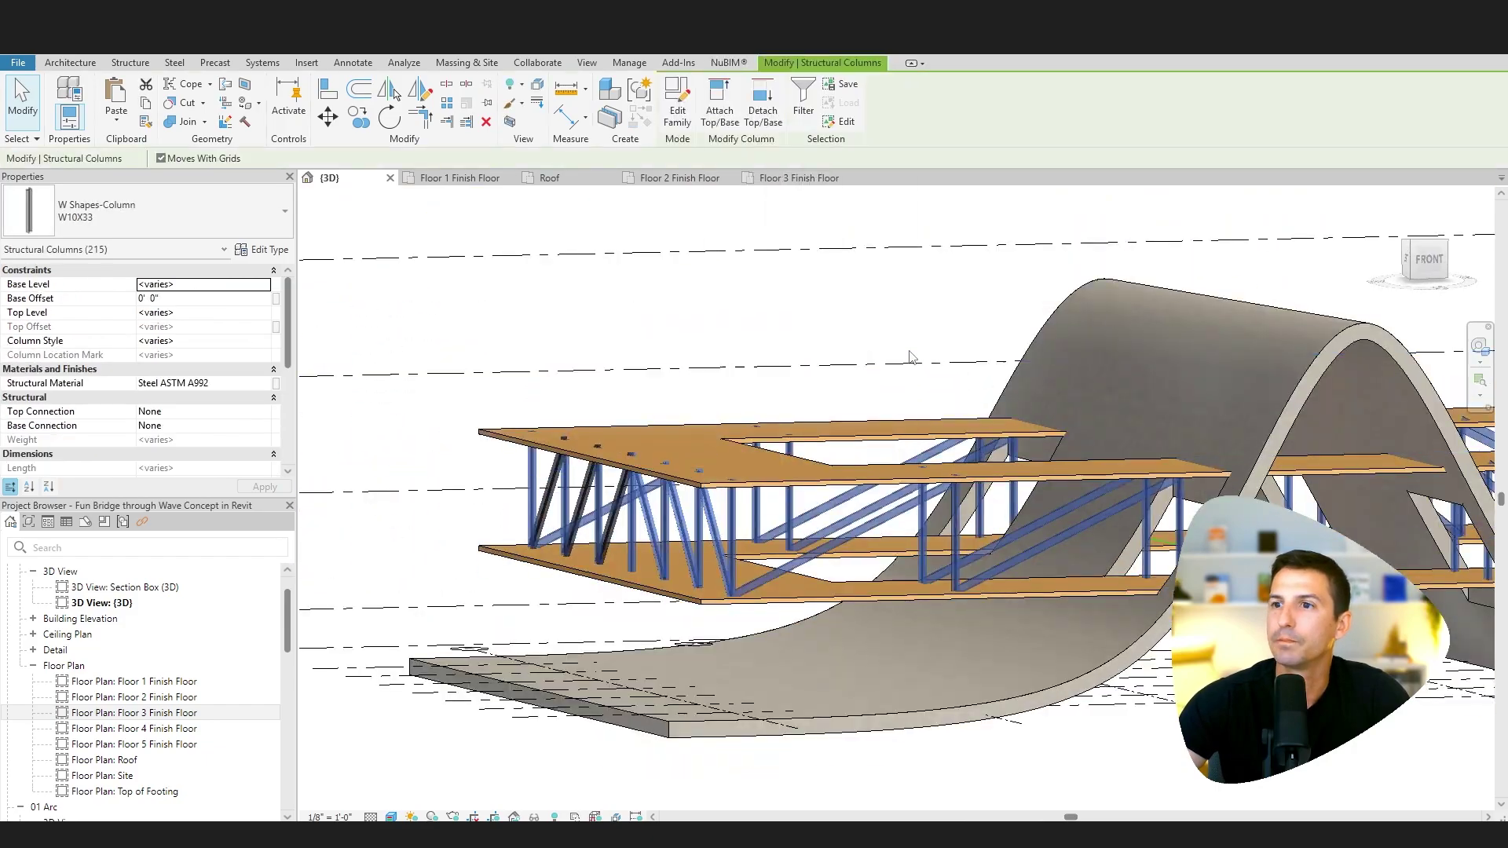
# - Select the six slanted columns and copy them to another grid line
pyautogui.keyDown('shift'); pyautogui.moveTo(621, 549); pyautogui.dragTo(653, 537, button='middle'); pyautogui.keyUp('shift')
pyautogui.press('Escape')
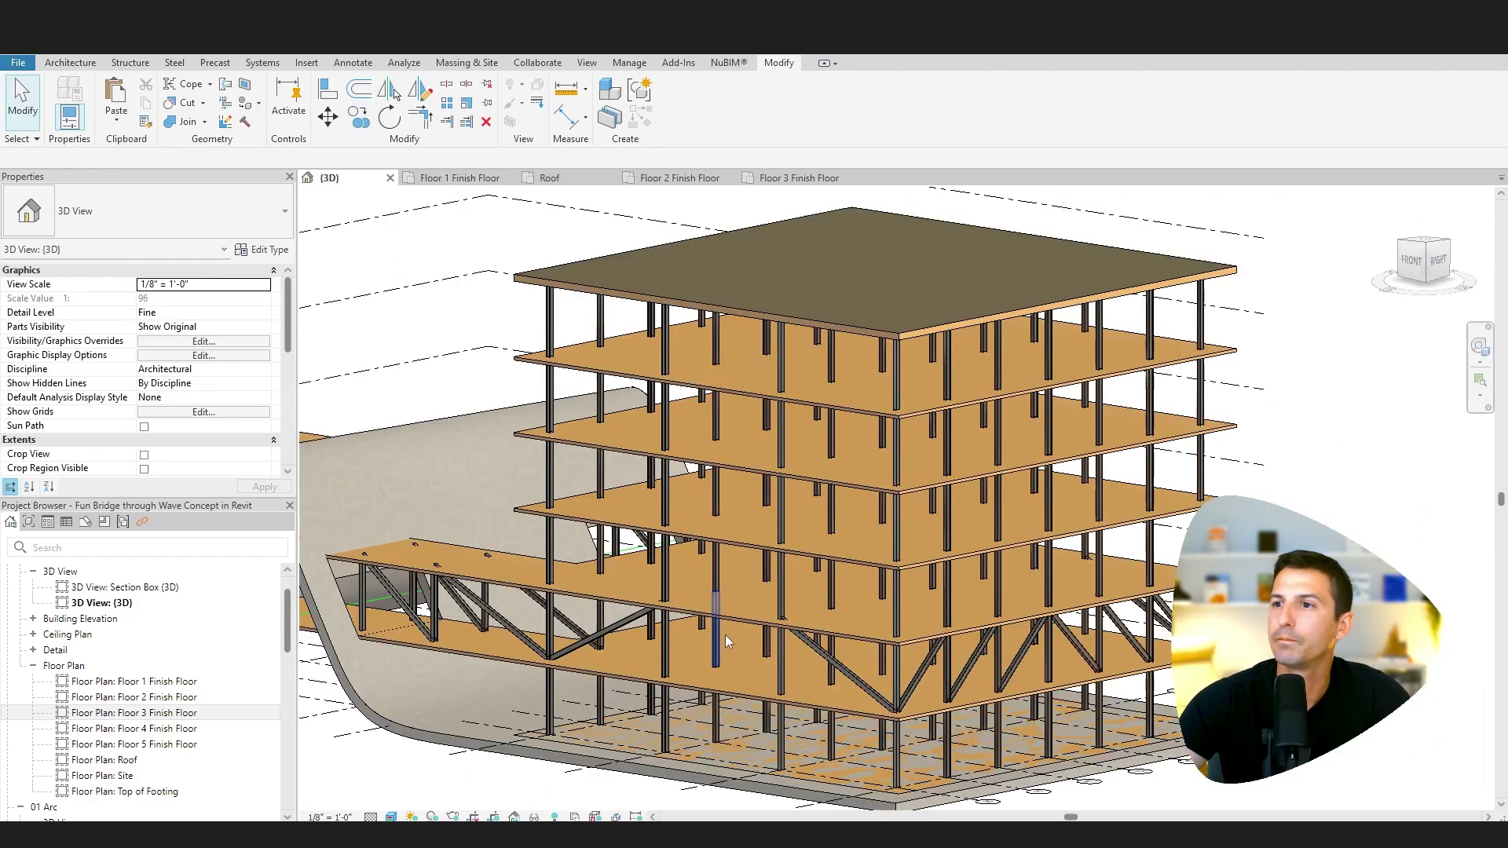
pyautogui.keyDown('shift'); pyautogui.moveTo(707, 550); pyautogui.dragTo(786, 597, button='middle'); pyautogui.keyUp('shift')
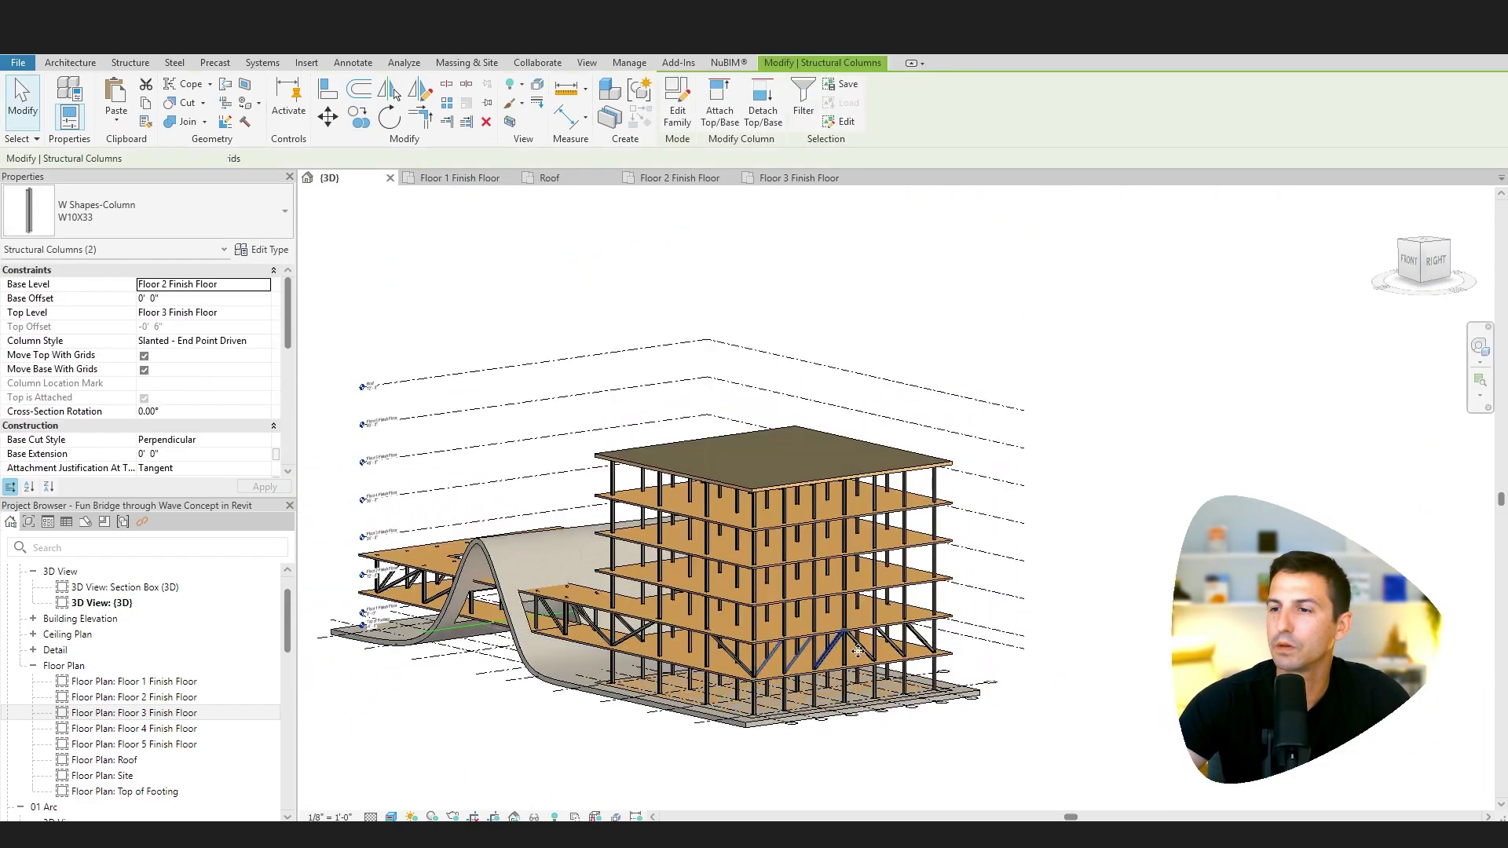
pyautogui.scroll(5, 810, 666)
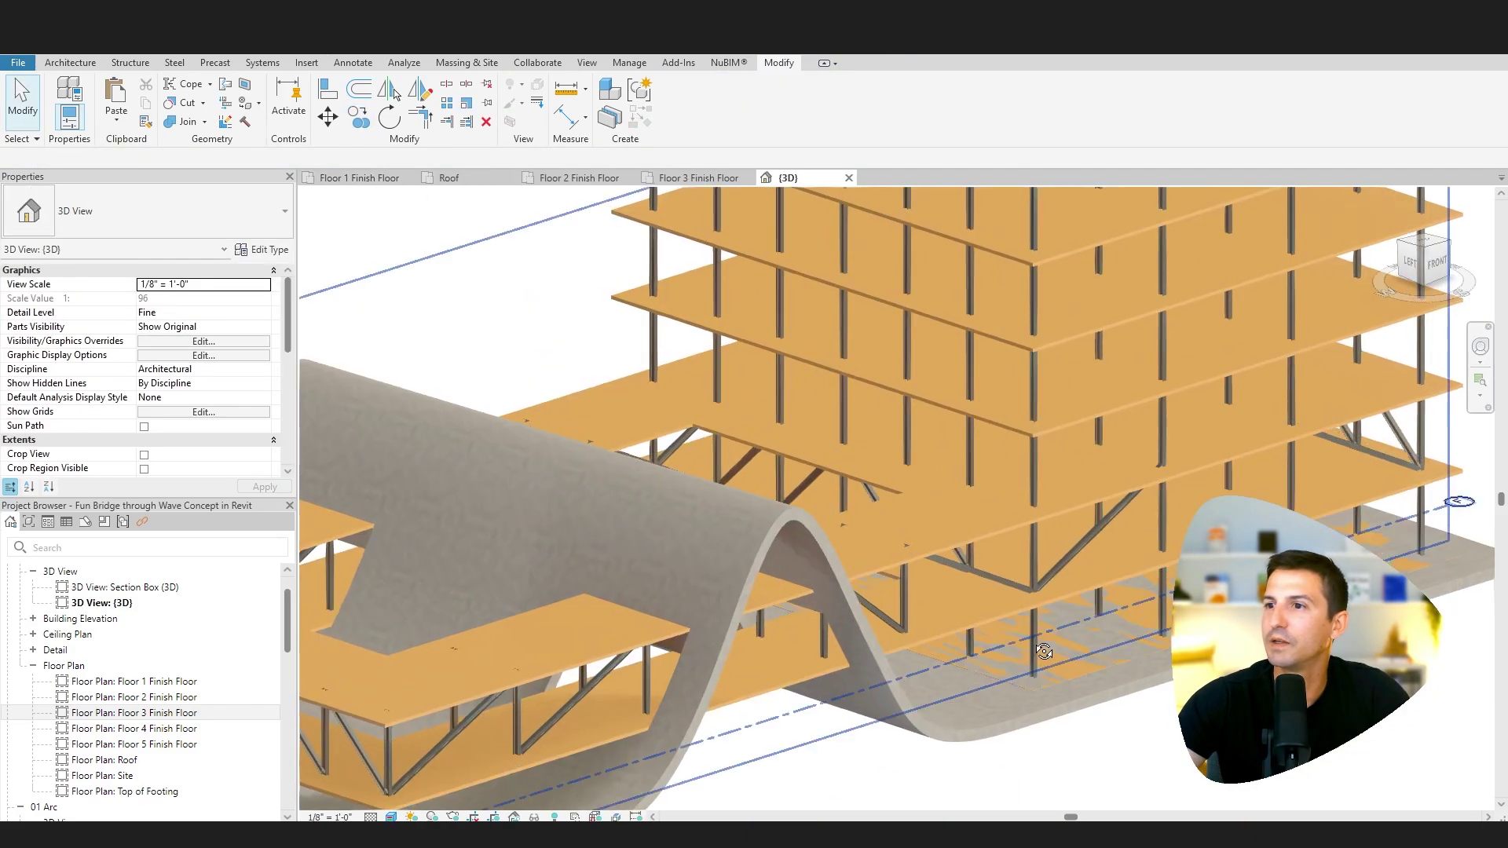
pyautogui.keyDown('shift'); pyautogui.moveTo(942, 597); pyautogui.dragTo(1053, 596, button='middle'); pyautogui.keyUp('shift')
pyautogui.scroll(-3, 947, 594)
# - Select the tower's columns and slanted braces along the grid, using the Floor 2 plan
pyautogui.scroll(6, 959, 619)
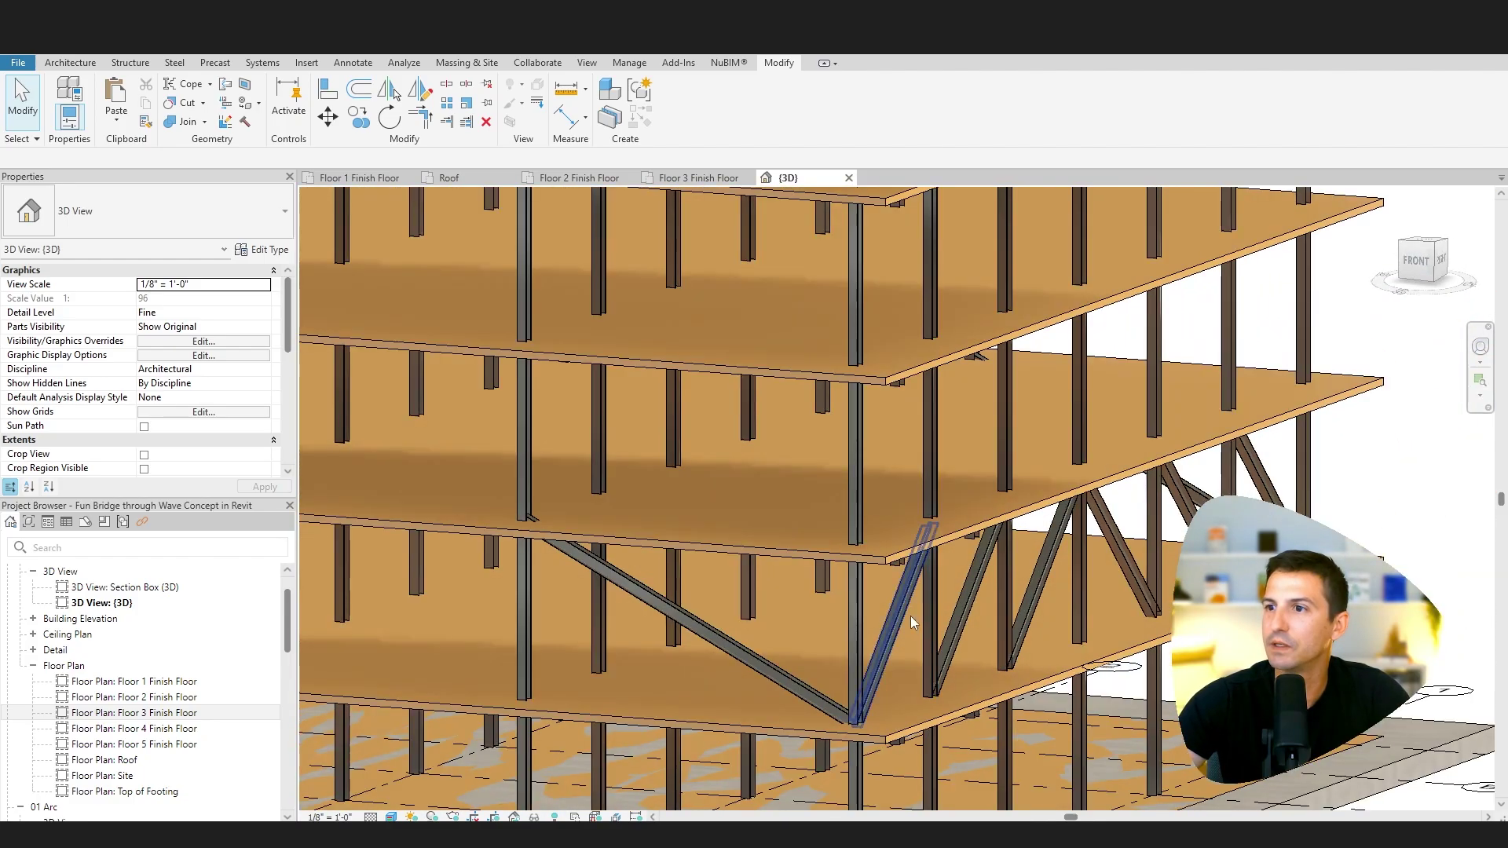
pyautogui.click(911, 616)
pyautogui.keyDown('ctrl'); pyautogui.click(968, 599); pyautogui.keyUp('ctrl')
pyautogui.keyDown('ctrl'); pyautogui.click(1038, 573); pyautogui.keyUp('ctrl')
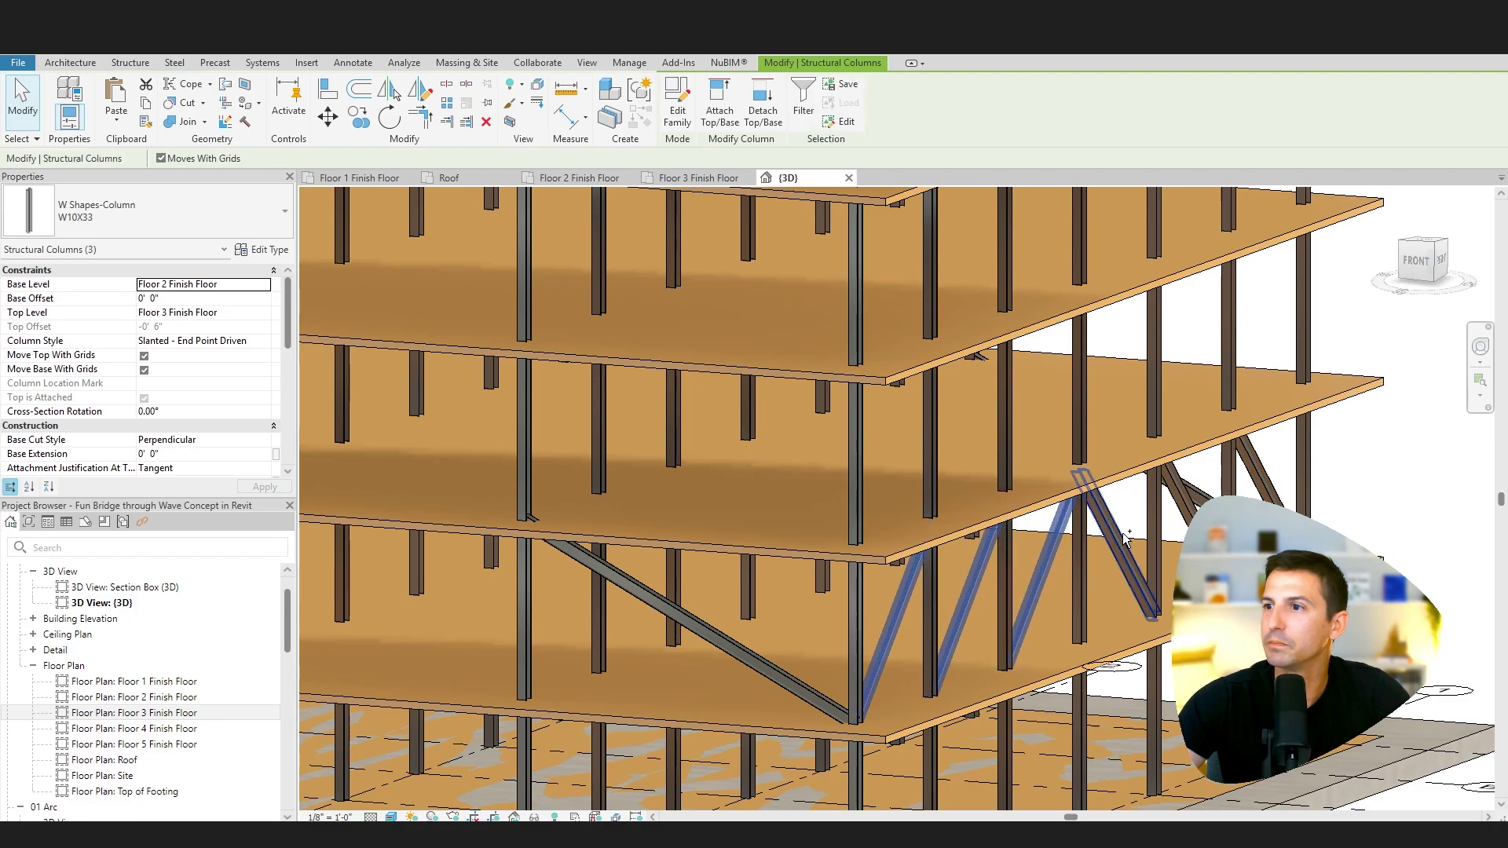
pyautogui.click(580, 178)
pyautogui.moveTo(620, 431); pyautogui.dragTo(617, 658, button='middle')
pyautogui.click(600, 382)
pyautogui.moveTo(603, 475); pyautogui.dragTo(569, 367, button='middle')
pyautogui.click(602, 676)
pyautogui.keyDown('ctrl'); pyautogui.click(566, 661); pyautogui.keyUp('ctrl')
pyautogui.keyDown('ctrl'); pyautogui.click(566, 595); pyautogui.keyUp('ctrl')
pyautogui.keyDown('ctrl'); pyautogui.click(566, 525); pyautogui.keyUp('ctrl')
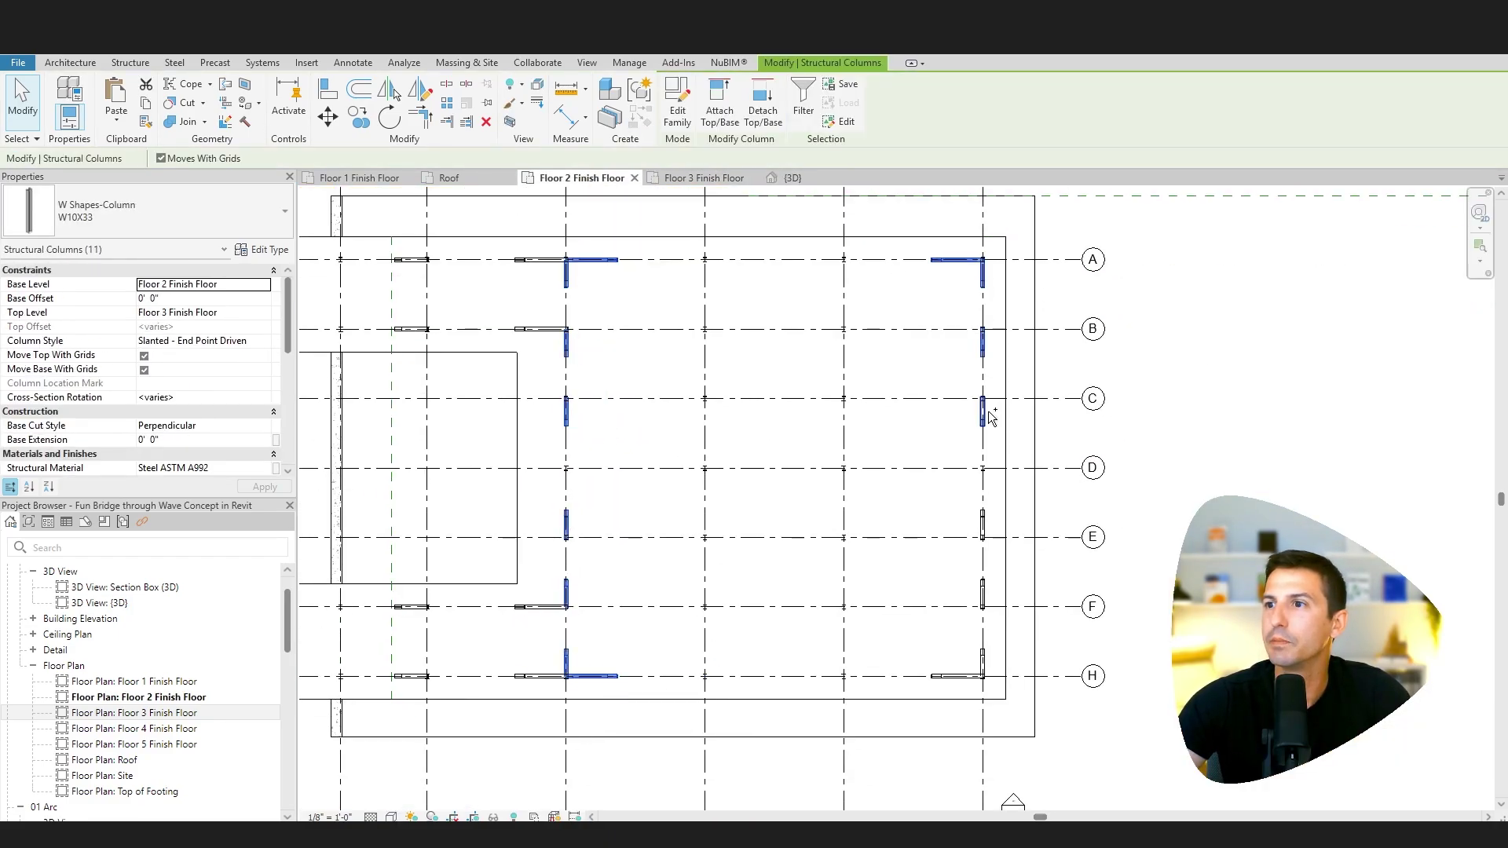
# - Paste the selected columns and braces aligned to levels Floor 3 through Roof
pyautogui.click(793, 178)
pyautogui.scroll(-3, 804, 487)
pyautogui.keyDown('shift'); pyautogui.moveTo(803, 488); pyautogui.dragTo(966, 502, button='middle'); pyautogui.keyUp('shift')
pyautogui.click(116, 119)
pyautogui.click(175, 178)
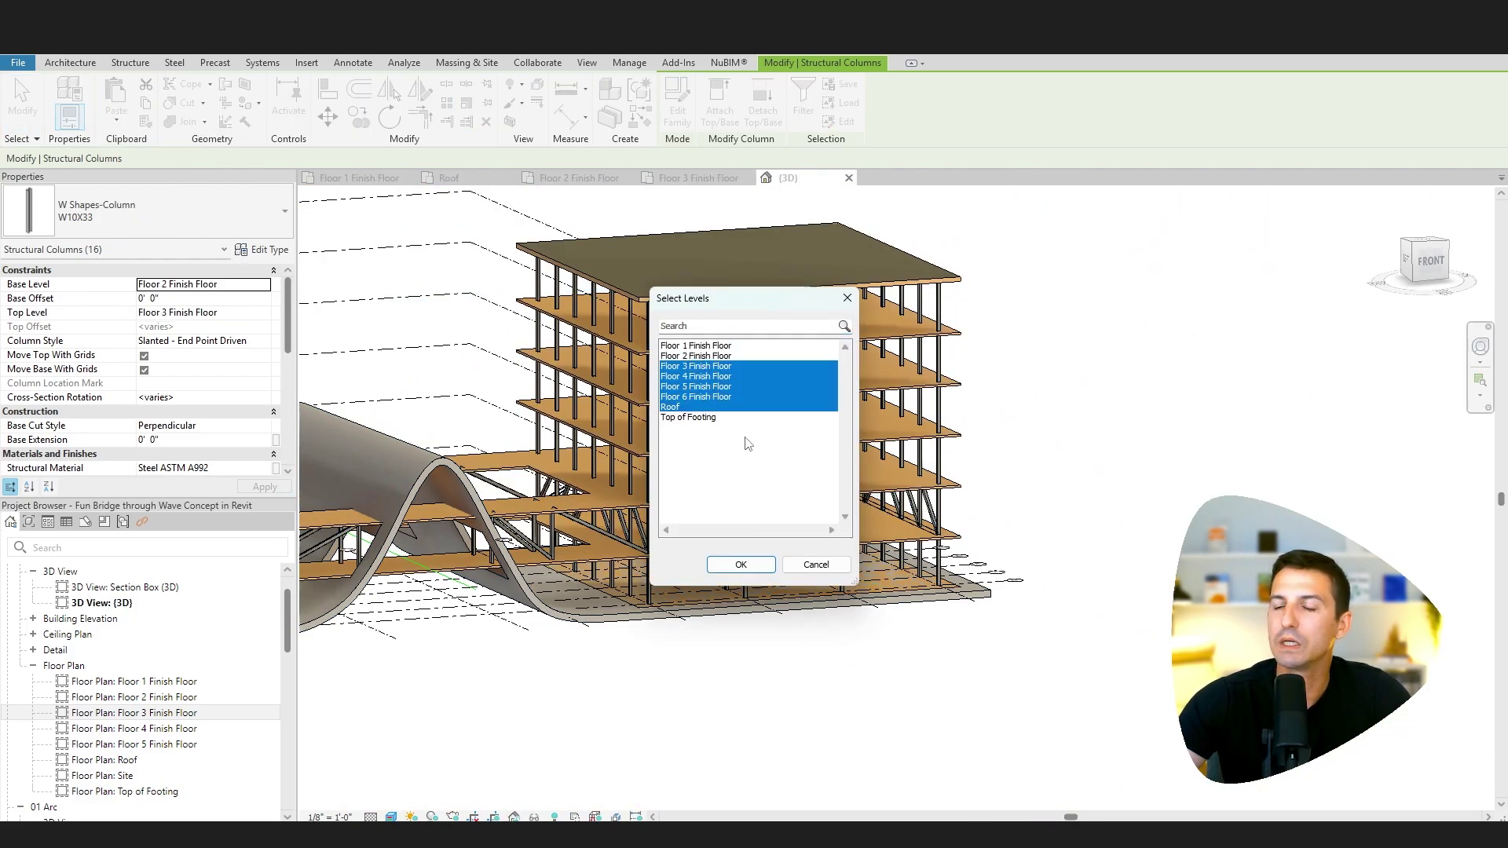
pyautogui.click(741, 565)
pyautogui.keyDown('shift'); pyautogui.moveTo(1052, 691); pyautogui.dragTo(1019, 612, button='middle'); pyautogui.keyUp('shift')
pyautogui.click(1030, 652)
# - Attach the top storey's column tops to the roof and the next storey's to the floor above
pyautogui.moveTo(701, 407); pyautogui.dragTo(701, 407)
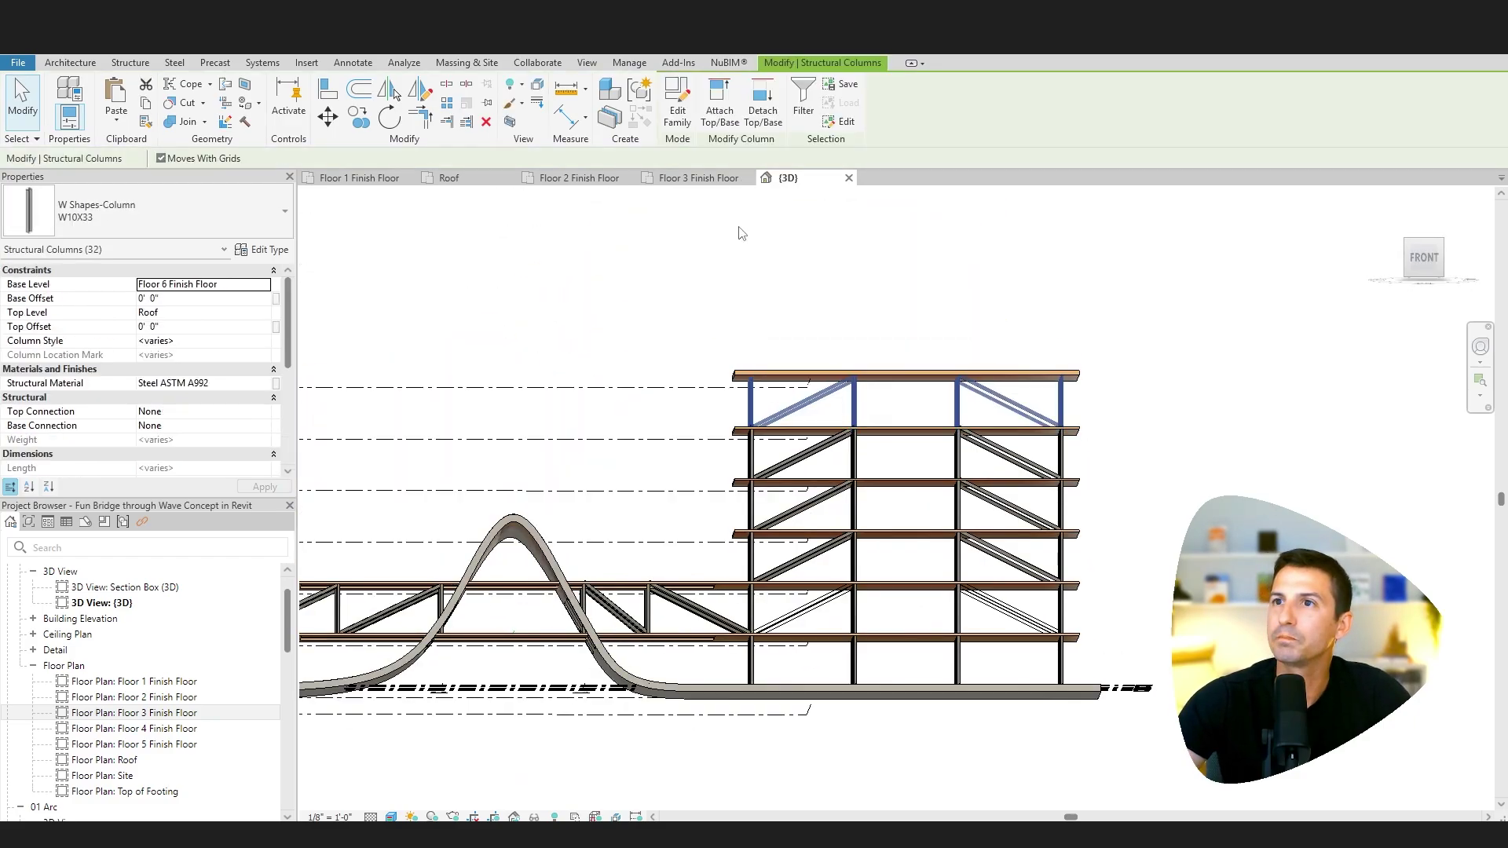
pyautogui.click(893, 375)
pyautogui.click(1122, 504)
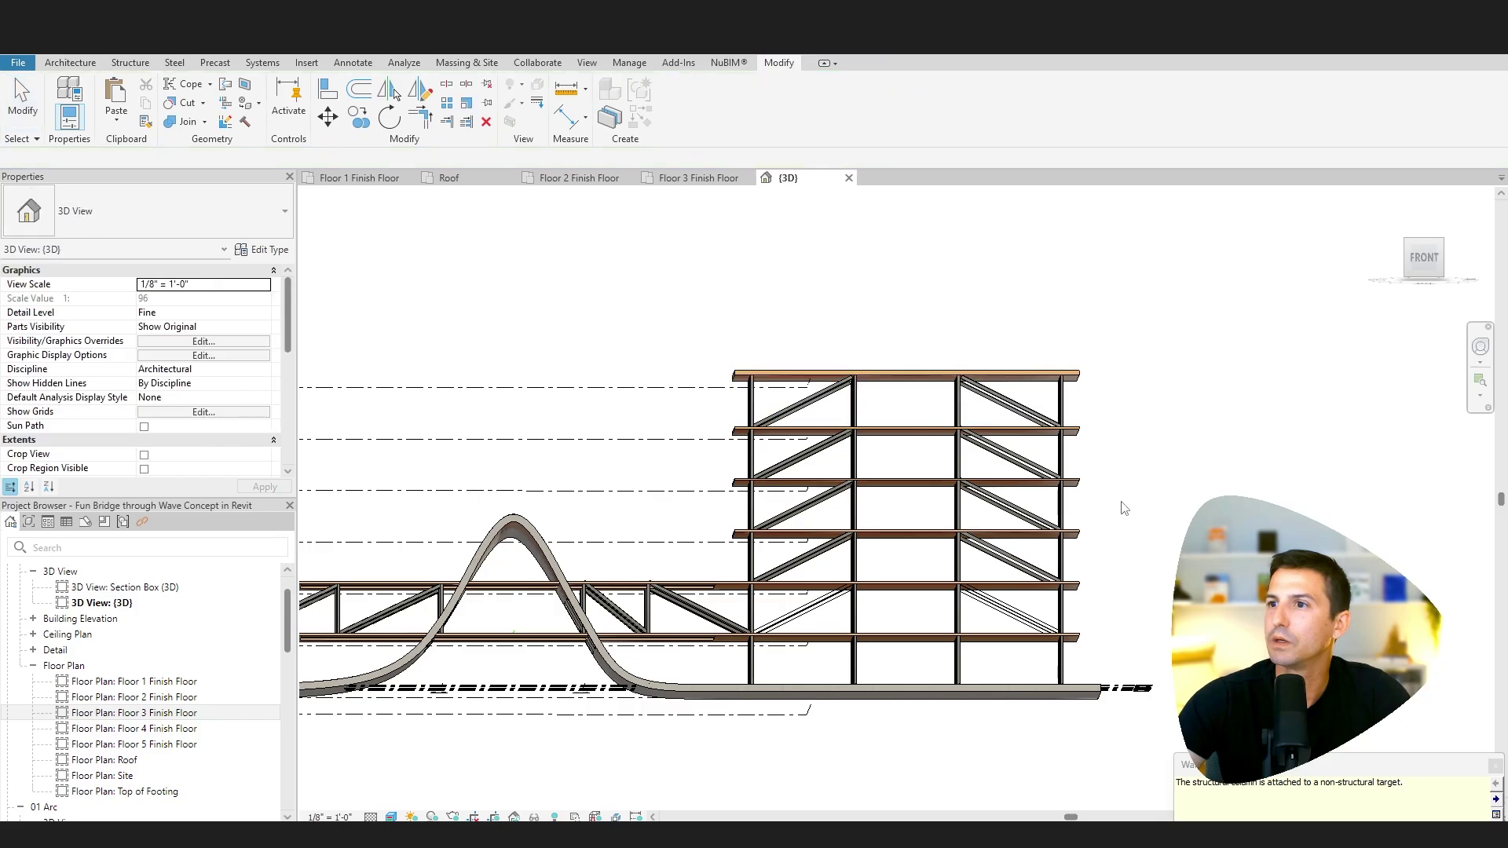
pyautogui.moveTo(1095, 455); pyautogui.dragTo(729, 457)
pyautogui.click(705, 100)
pyautogui.click(957, 447)
pyautogui.click(1044, 536)
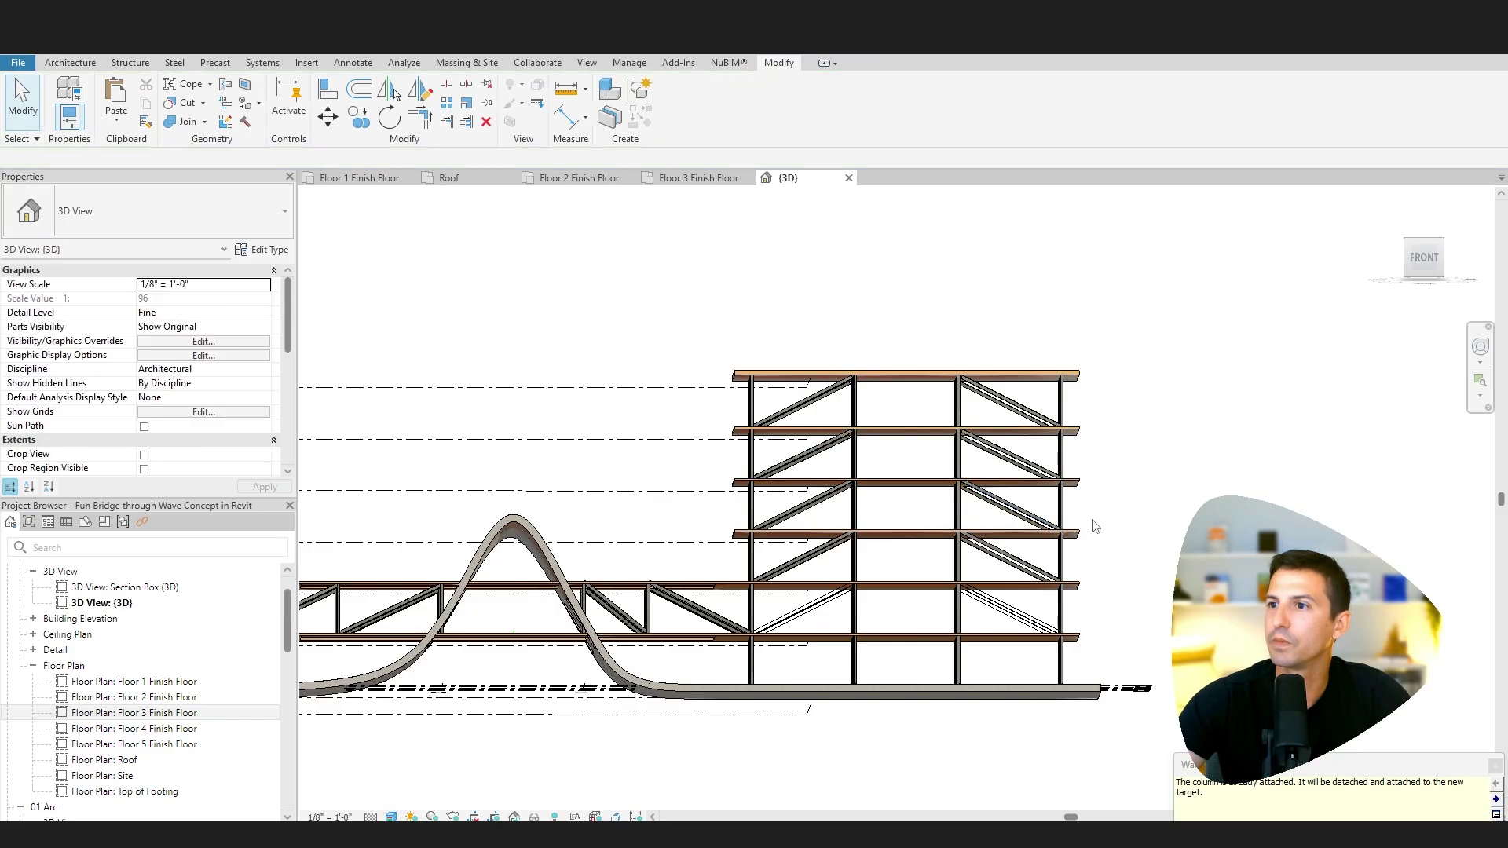
# - Attach the remaining storeys' columns and braces to the floors above them
pyautogui.moveTo(1105, 518); pyautogui.dragTo(731, 507)
pyautogui.click(705, 100)
pyautogui.click(879, 482)
pyautogui.moveTo(1091, 573); pyautogui.dragTo(730, 559)
pyautogui.click(705, 101)
pyautogui.click(895, 535)
# - Select the bridge's elements and filter them down to the 87 structural columns
pyautogui.moveTo(1105, 615); pyautogui.dragTo(356, 612)
pyautogui.scroll(-2, 583, 595)
pyautogui.click(741, 94)
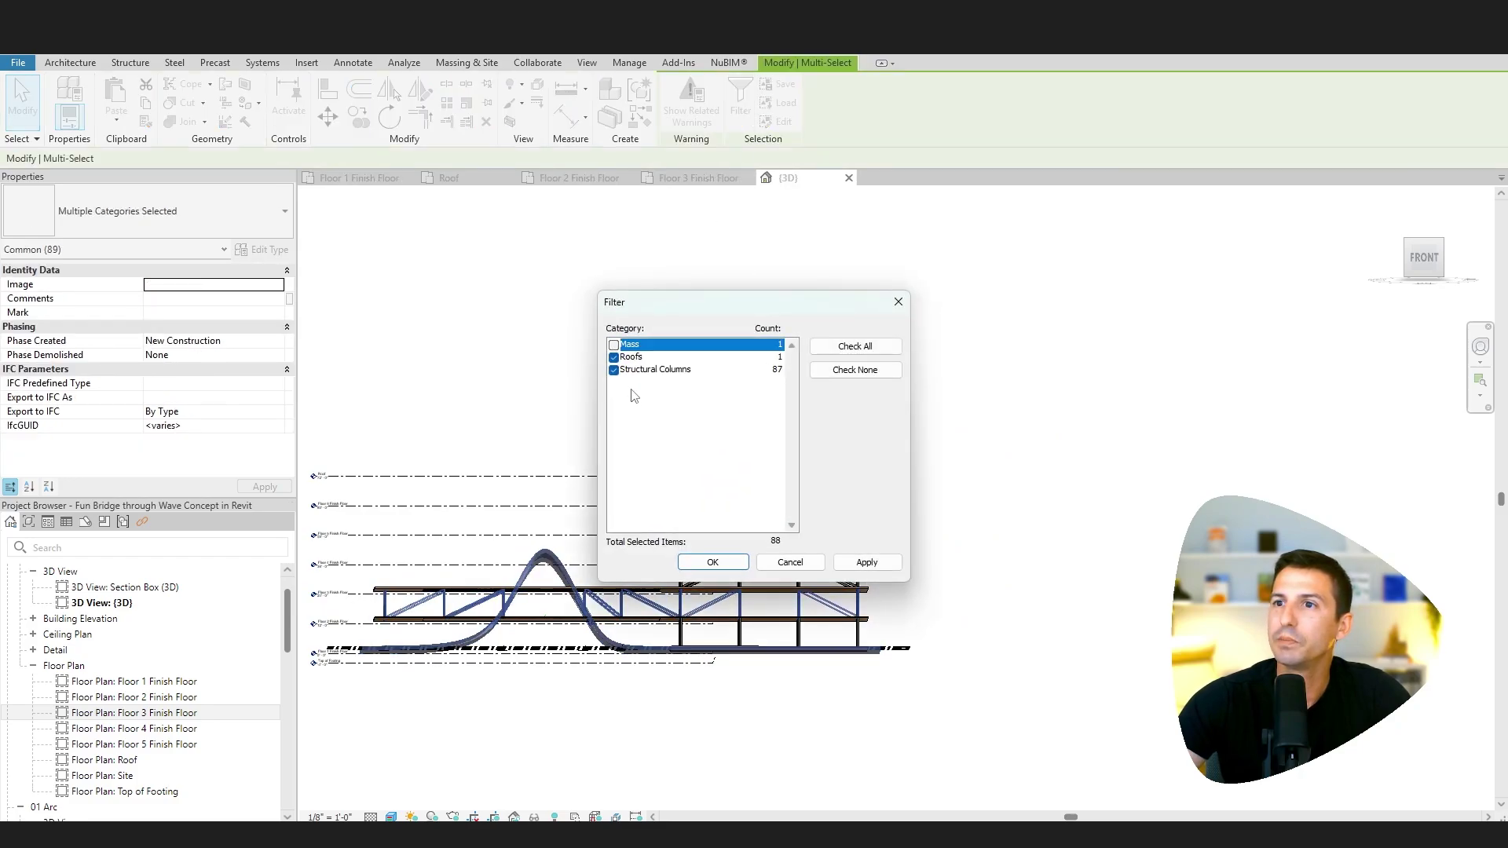
pyautogui.click(732, 565)
# - Attach the tops of the 87 filtered columns to the CLT floor slab using AT
pyautogui.press('a')
pyautogui.press('t')
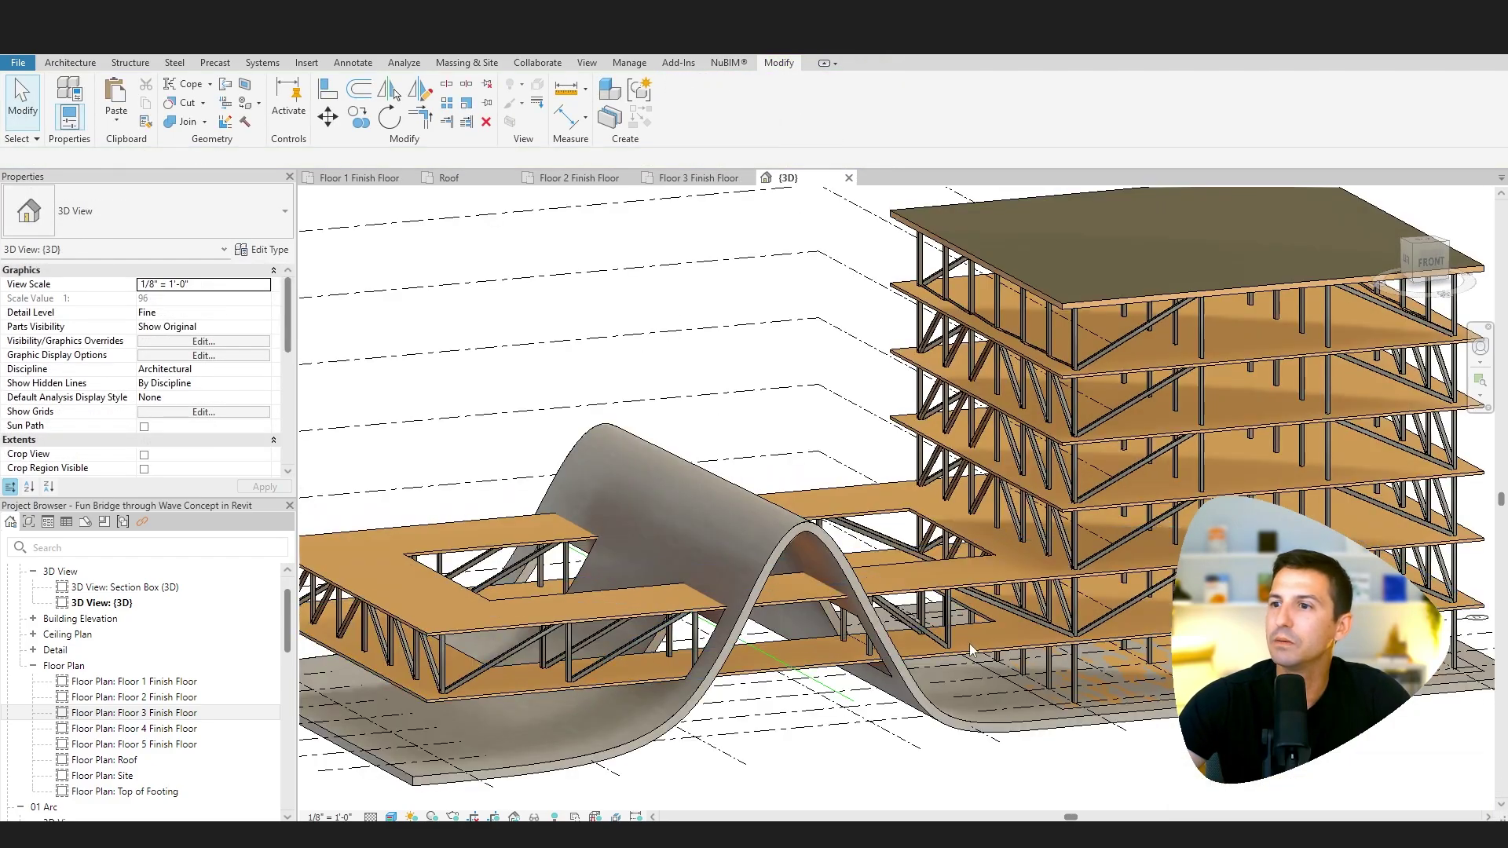
pyautogui.scroll(3, 1066, 587)
pyautogui.moveTo(1067, 586)
pyautogui.keyDown('shift'); pyautogui.mouseDown(button='middle')
pyautogui.moveTo(1038, 667)
pyautogui.moveTo(1099, 666)
pyautogui.mouseUp(button='middle'); pyautogui.keyUp('shift')
# - Orbit around the finished bridge and tower to inspect the braced W10X33 frame
pyautogui.click(1308, 439)
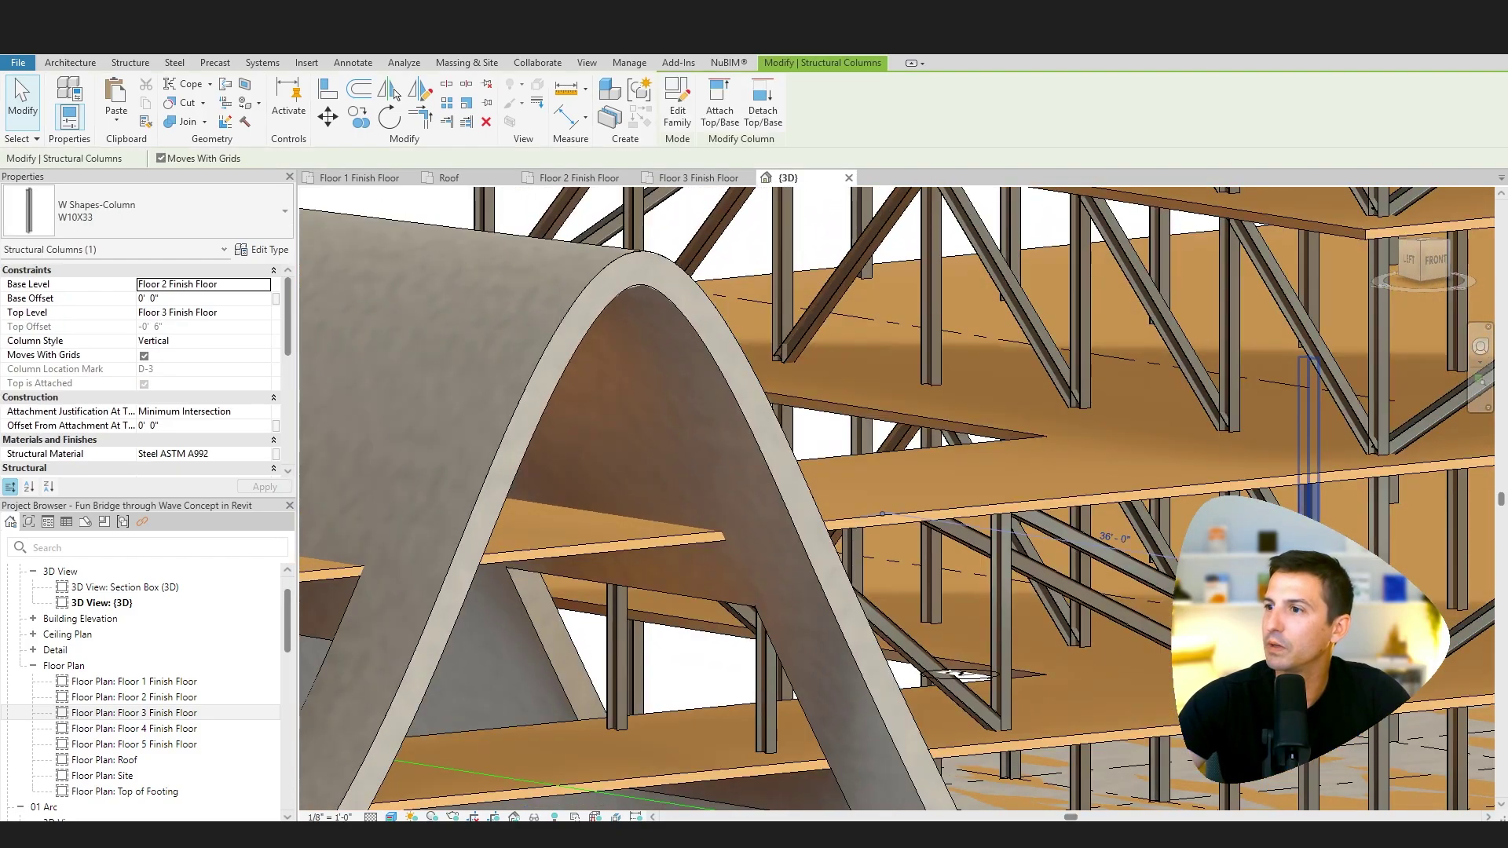
pyautogui.press('Escape')
pyautogui.hotkey('ctrl', 'Left')
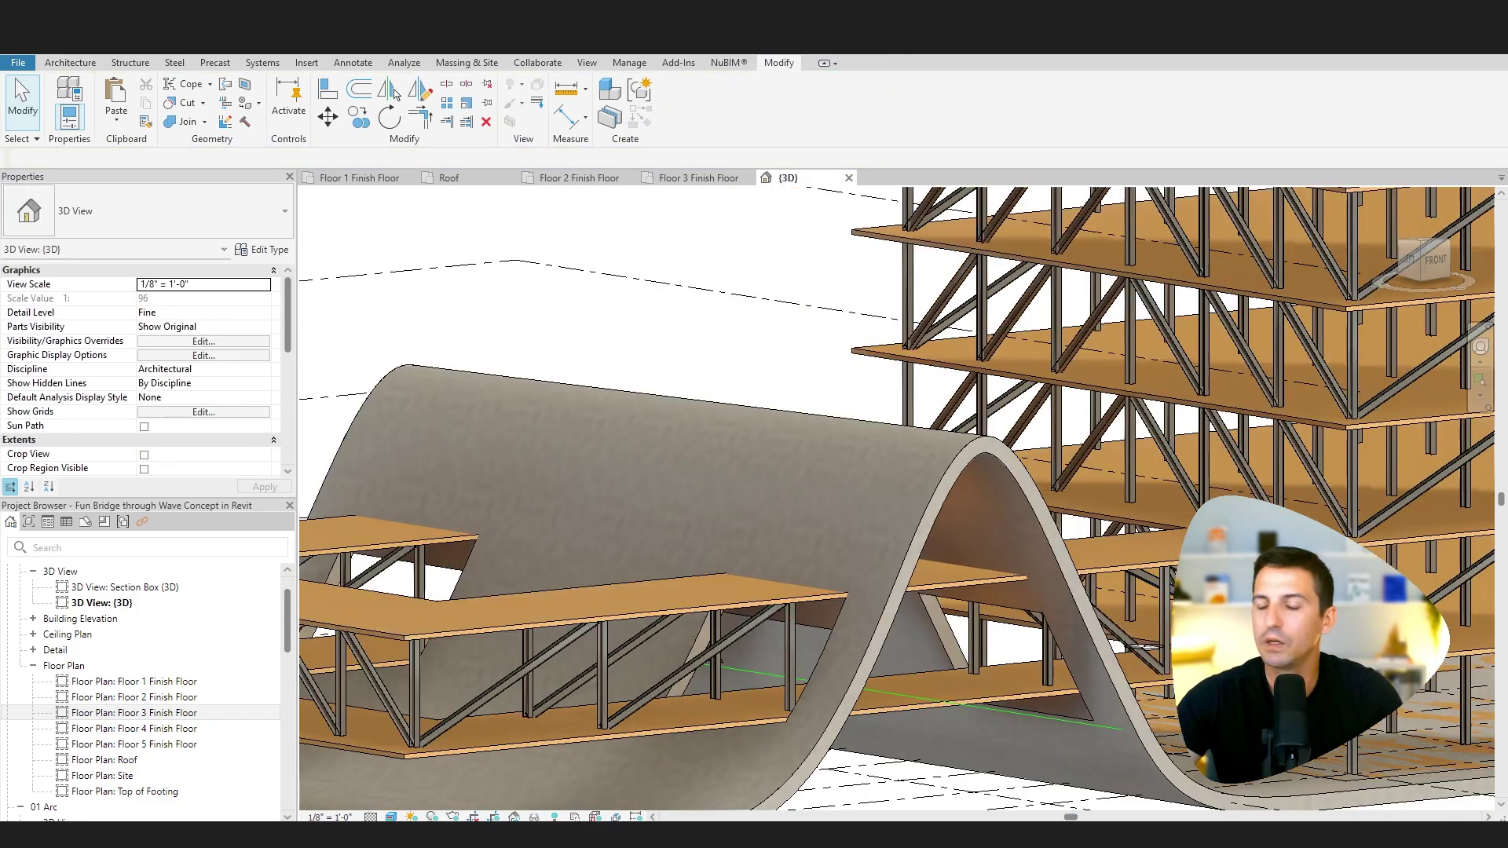
pyautogui.keyDown('shift'); pyautogui.moveTo(683, 569); pyautogui.dragTo(553, 643, button='middle'); pyautogui.keyUp('shift')
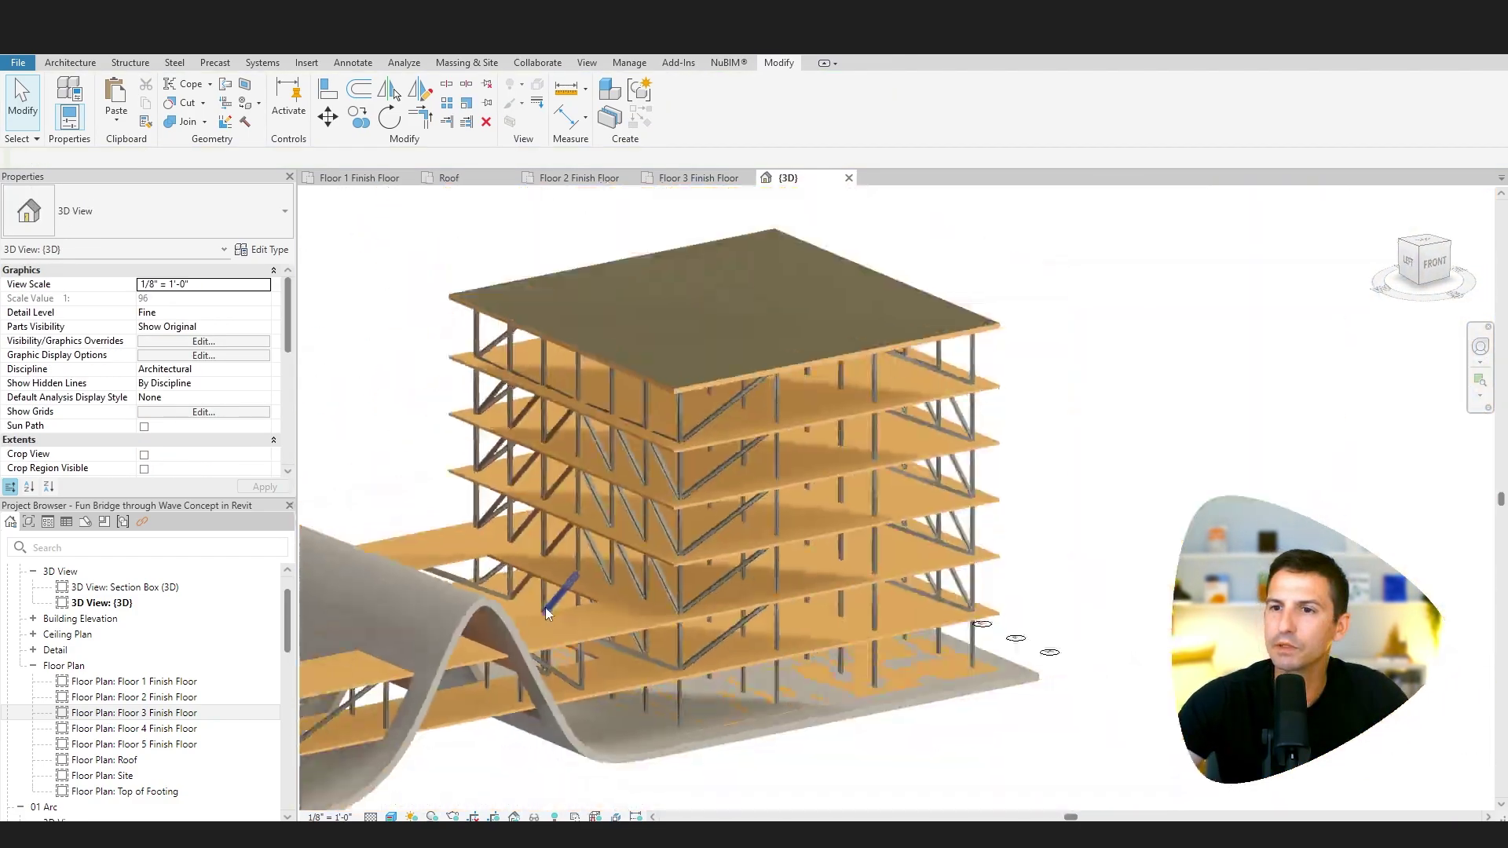
pyautogui.moveTo(999, 630)
pyautogui.keyDown('shift'); pyautogui.mouseDown(button='middle')
pyautogui.moveTo(922, 633)
pyautogui.moveTo(1028, 632)
pyautogui.mouseUp(button='middle'); pyautogui.keyUp('shift')
pyautogui.moveTo(1029, 632); pyautogui.dragTo(857, 664, button='middle')
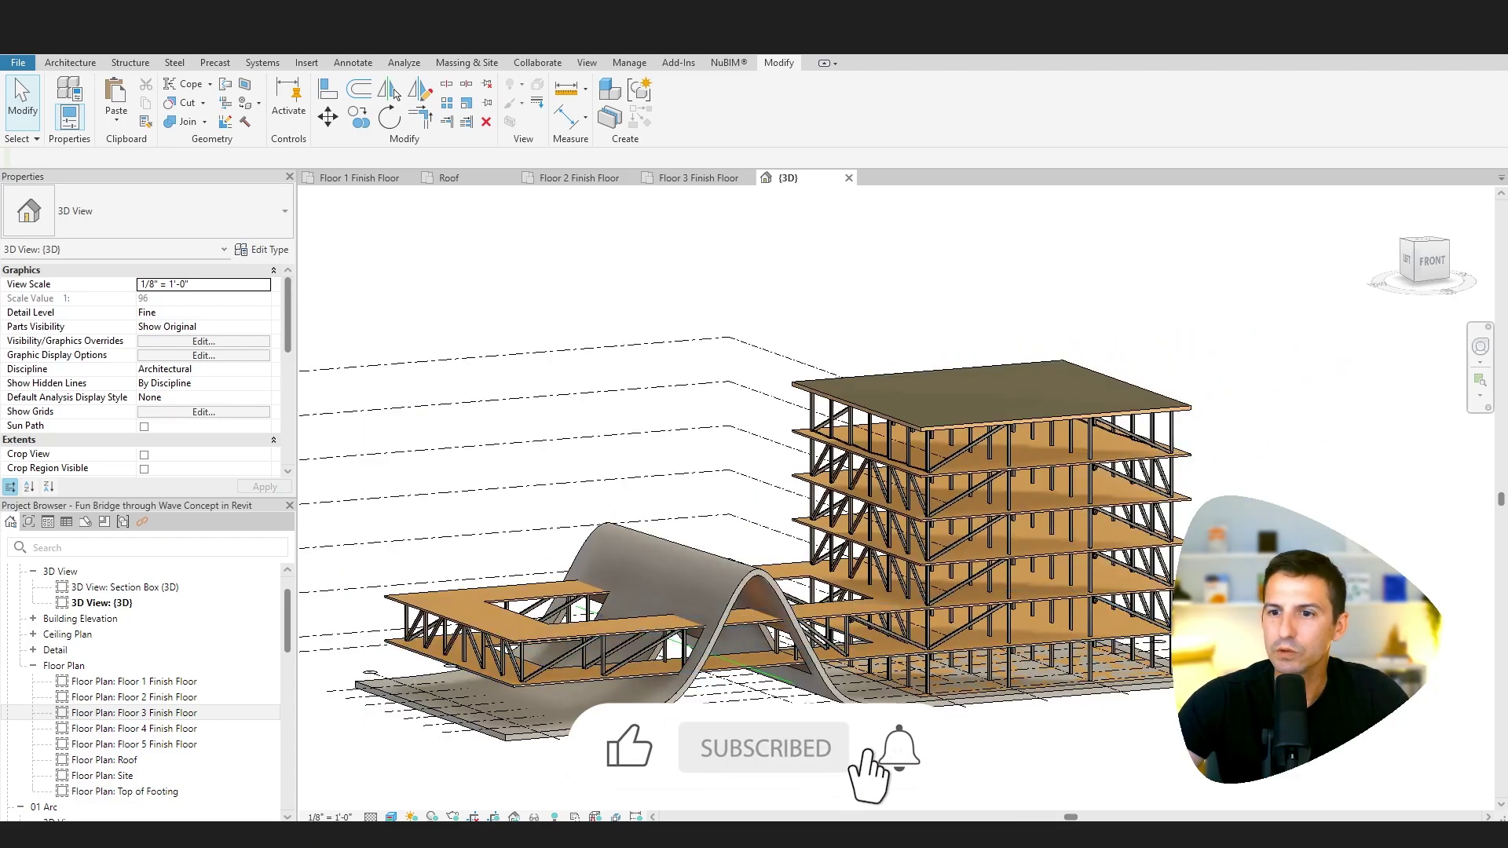
# - Switch the 3D view to the Hidden Line visual style and turn shadows on
pyautogui.click(392, 817)
pyautogui.click(427, 737)
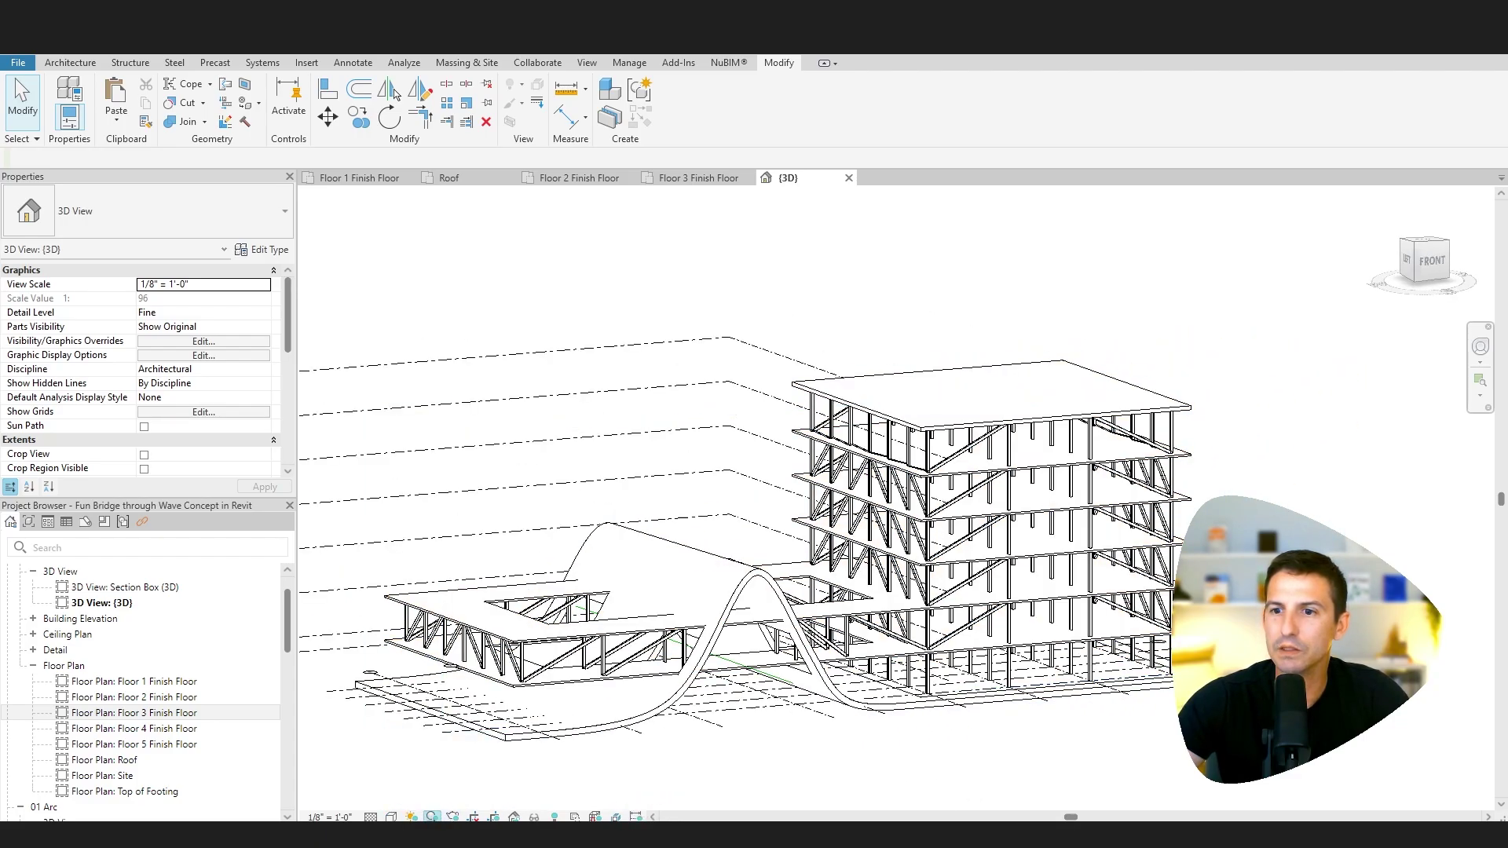
pyautogui.click(433, 818)
pyautogui.moveTo(786, 722); pyautogui.dragTo(817, 690, button='middle')
# - In Graphic Display Options, set silhouettes to Wide Lines and enable cast and ambient shadows
pyautogui.click(392, 816)
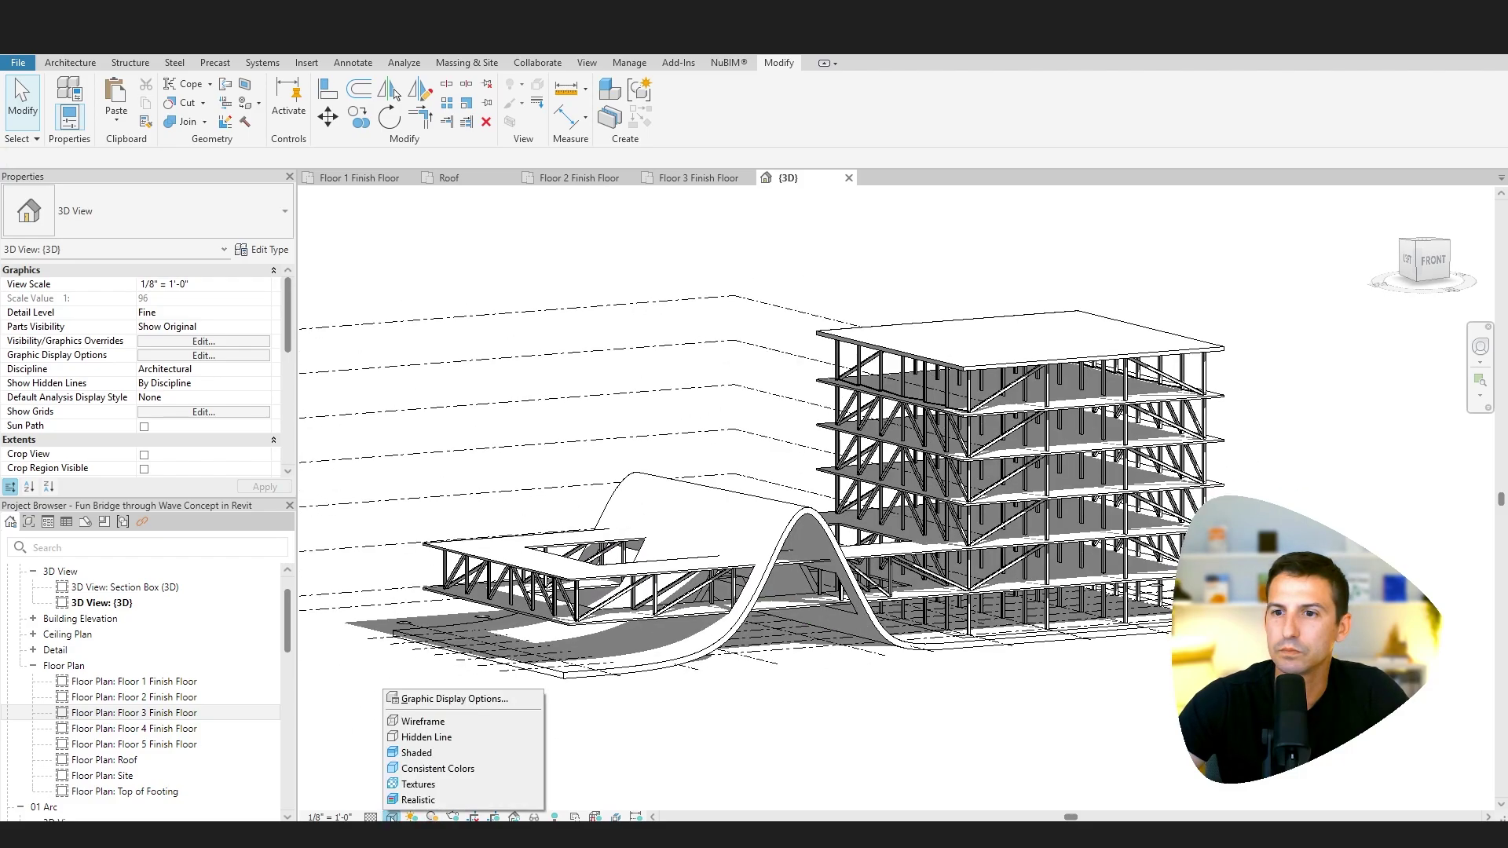
pyautogui.click(473, 701)
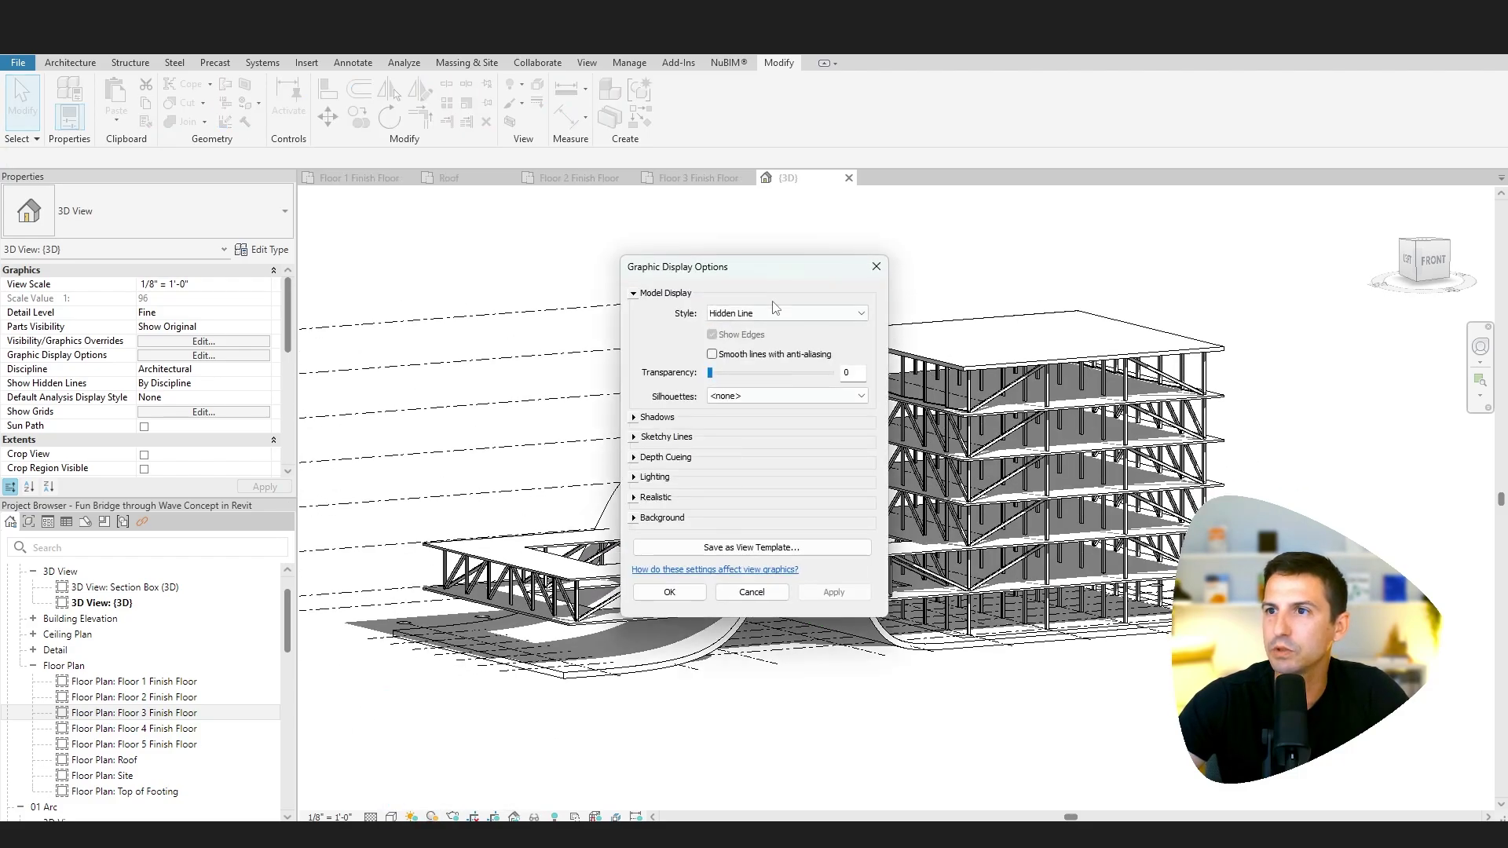
pyautogui.click(719, 398)
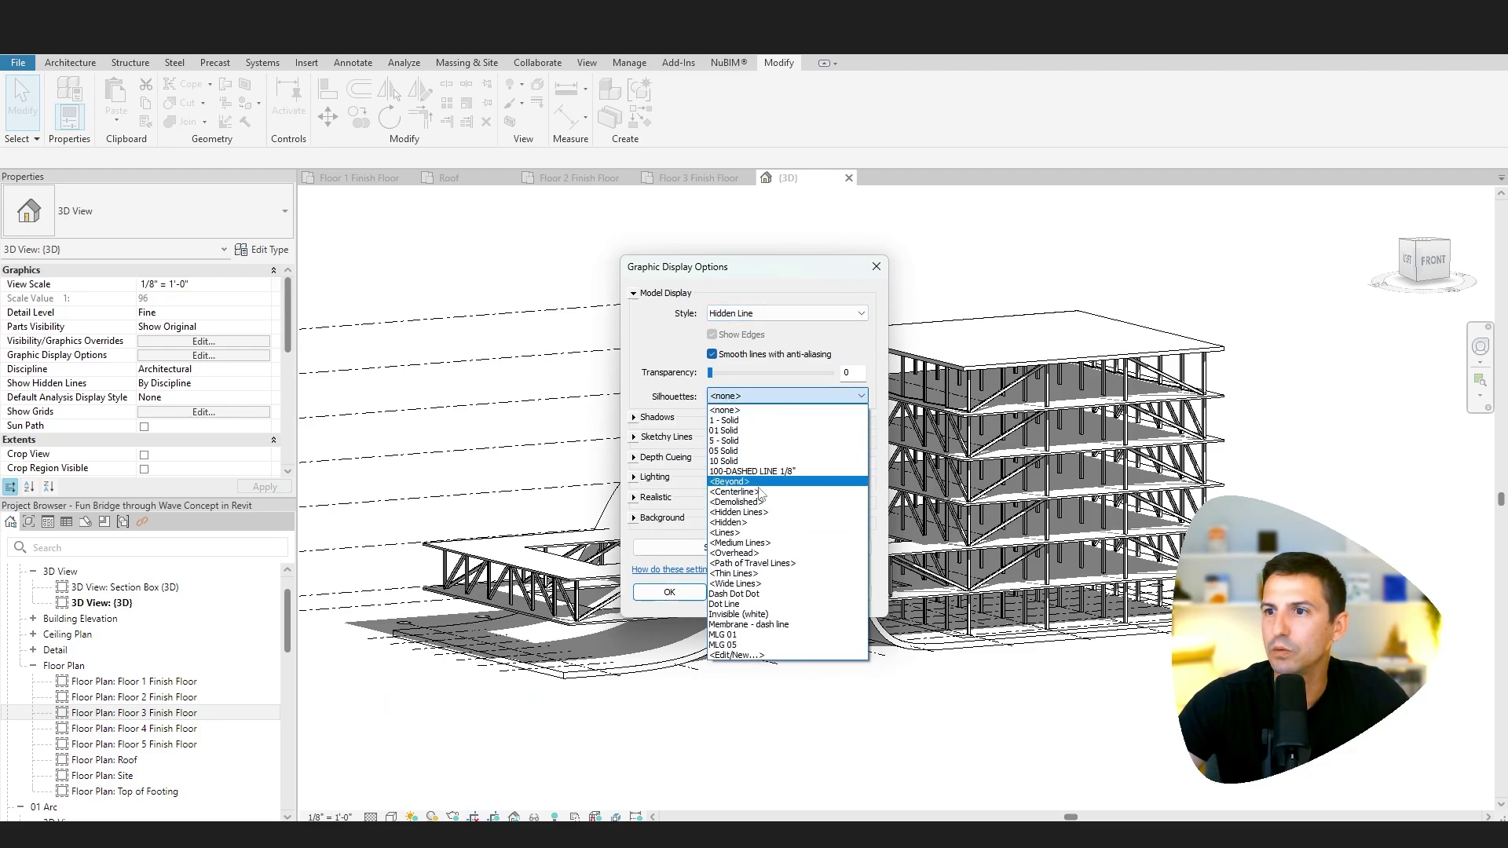
pyautogui.click(766, 584)
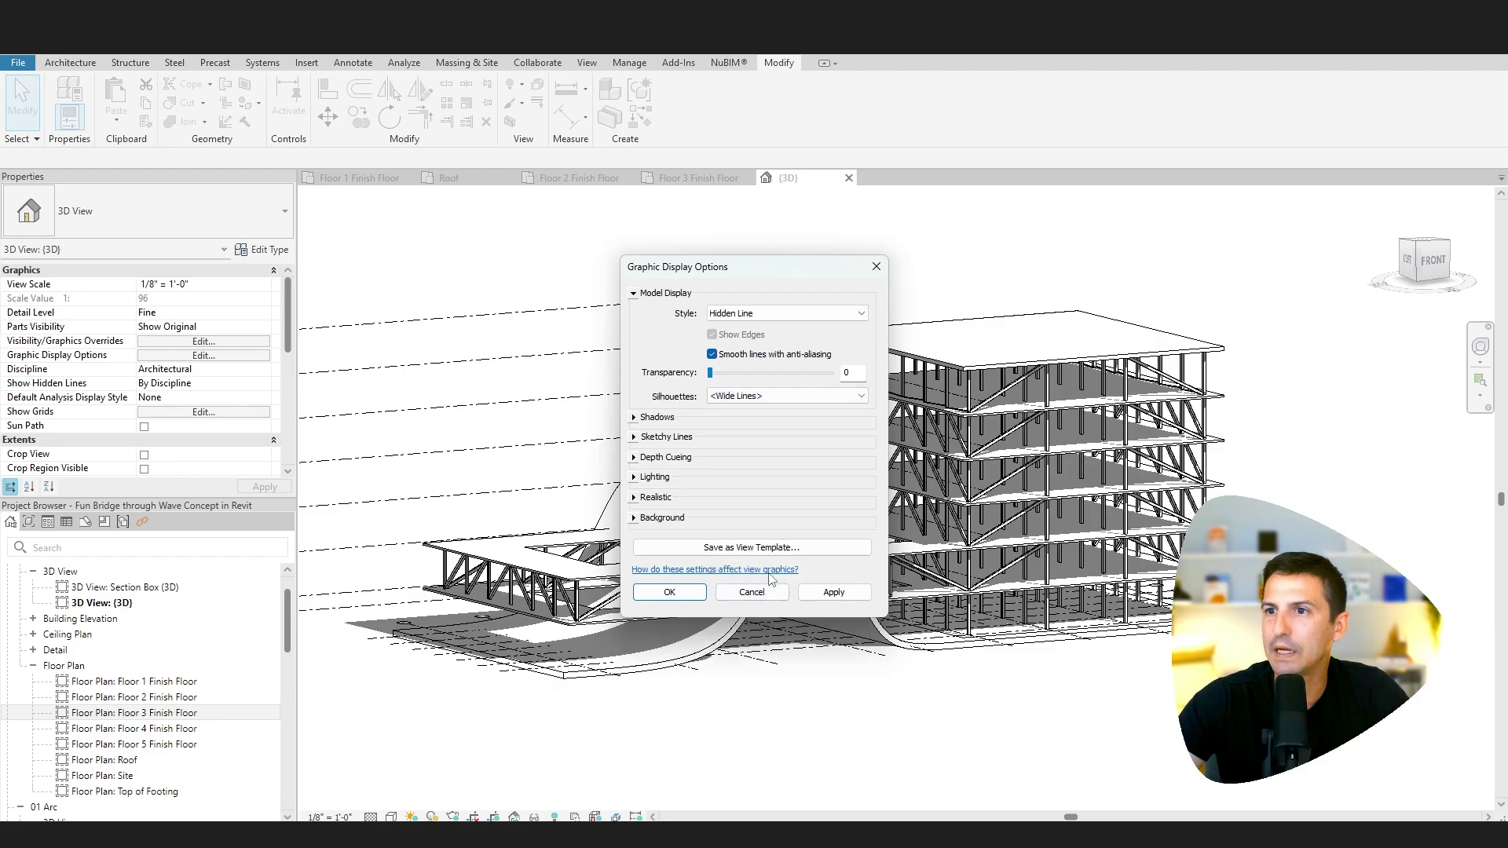
pyautogui.click(657, 417)
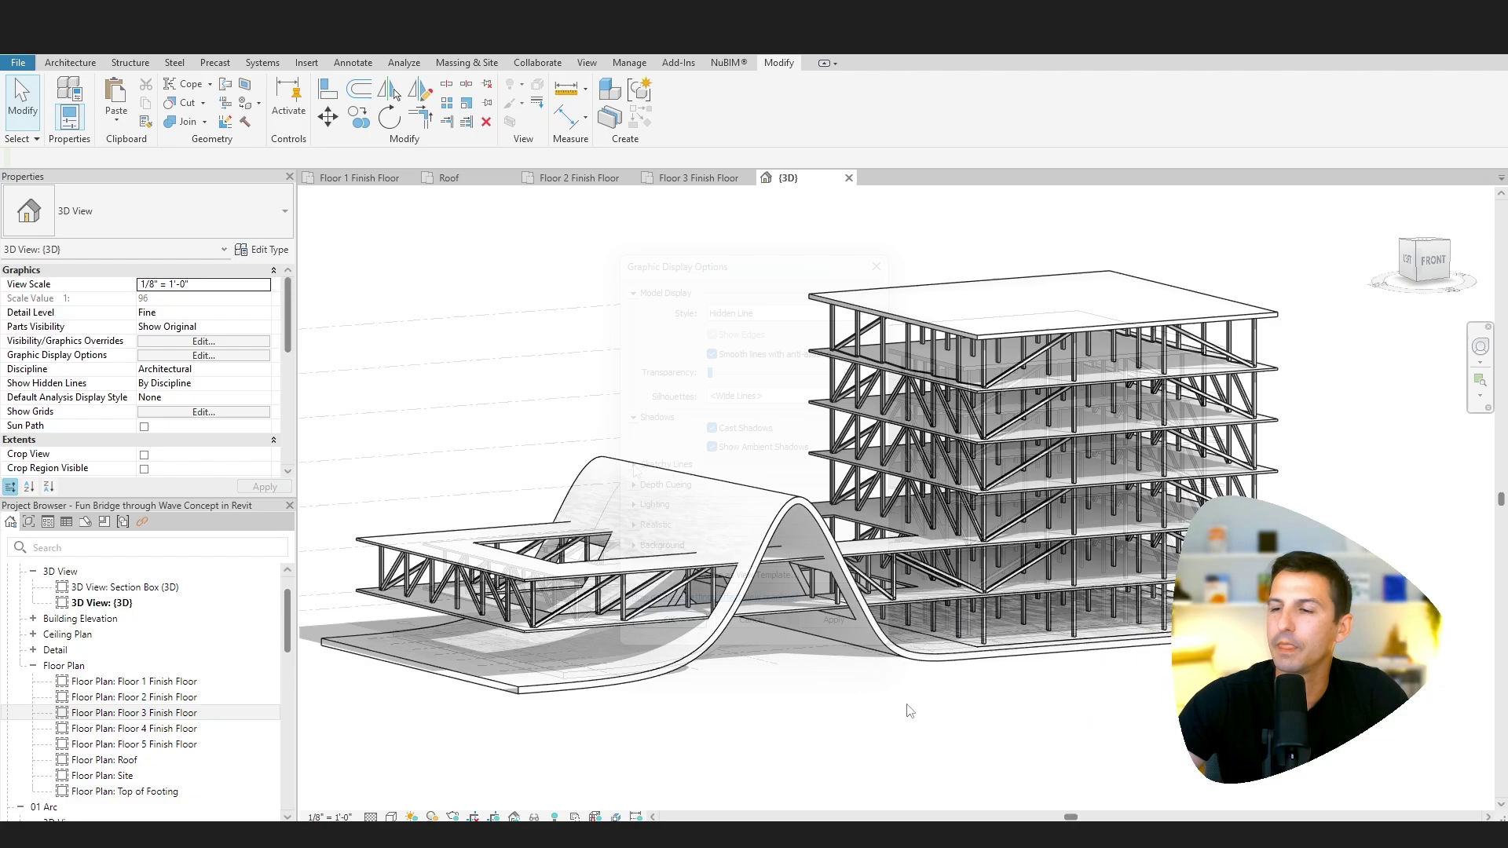
pyautogui.moveTo(945, 720); pyautogui.dragTo(986, 724, button='middle')
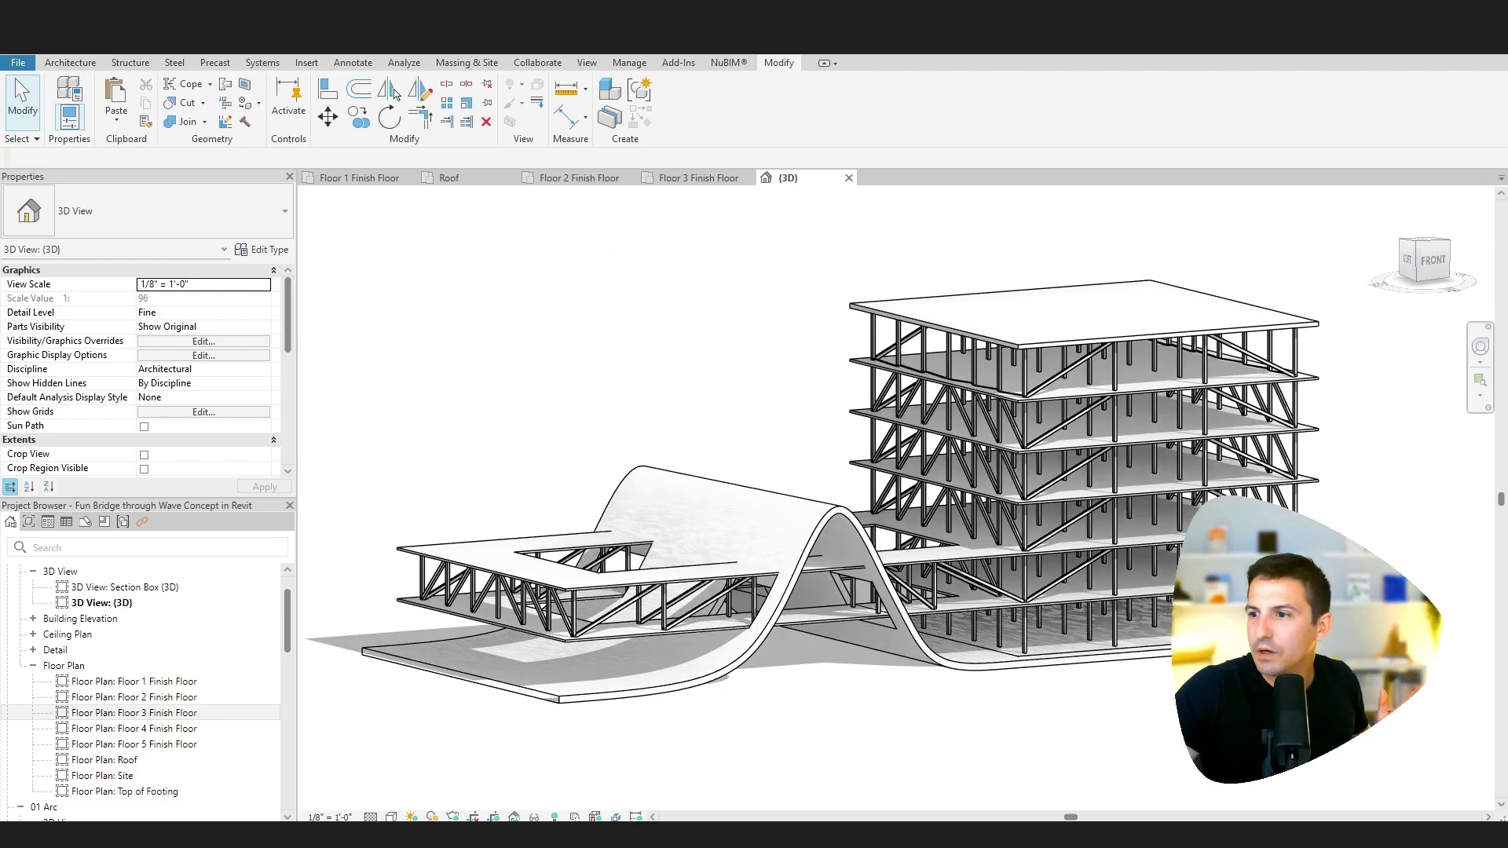
pyautogui.hotkey('alt', 'Tab')
pyautogui.hotkey('alt', 'Tab')
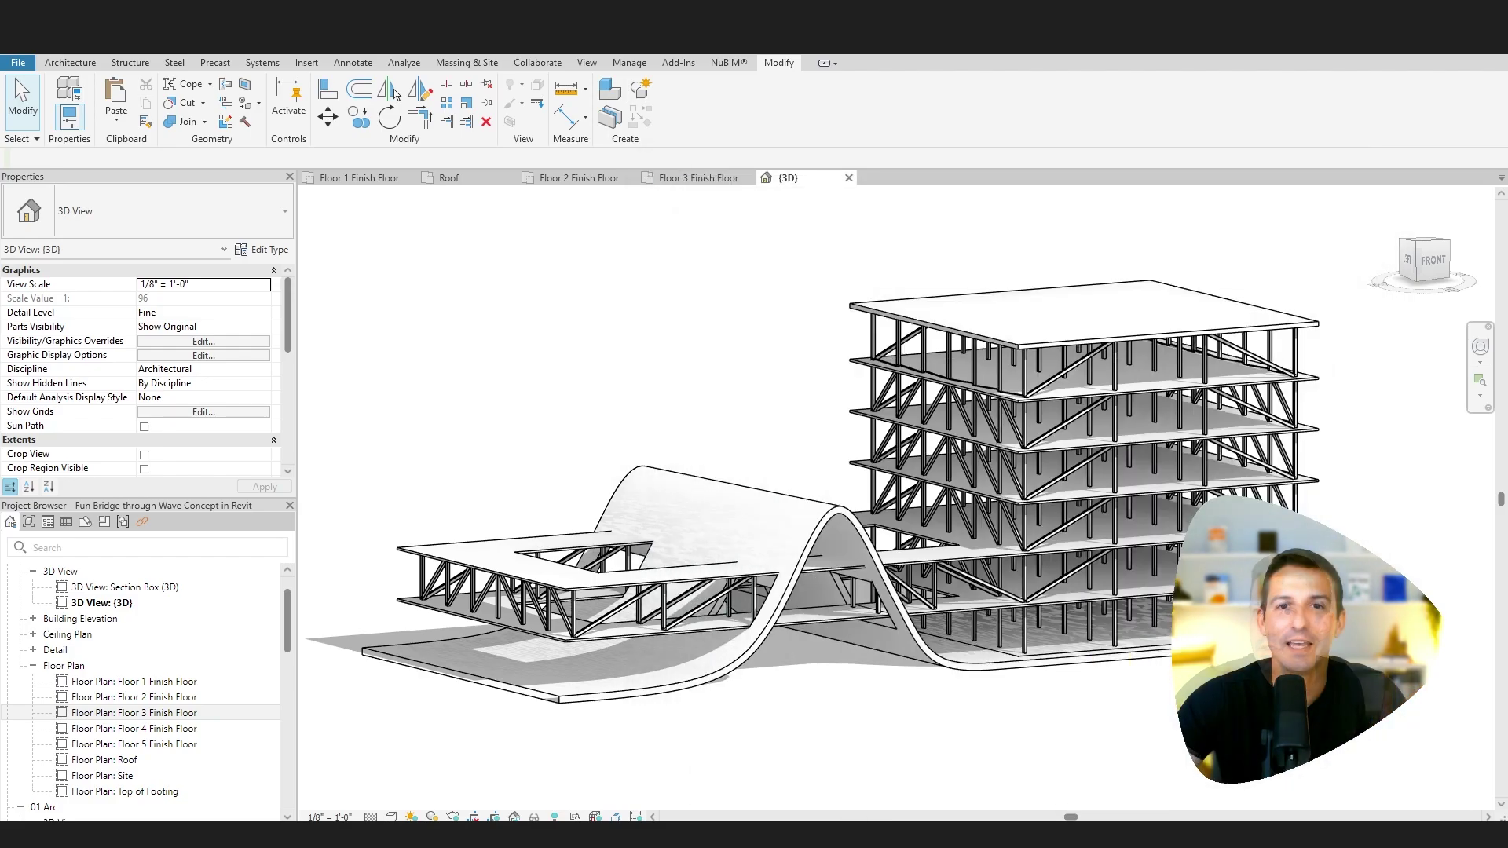